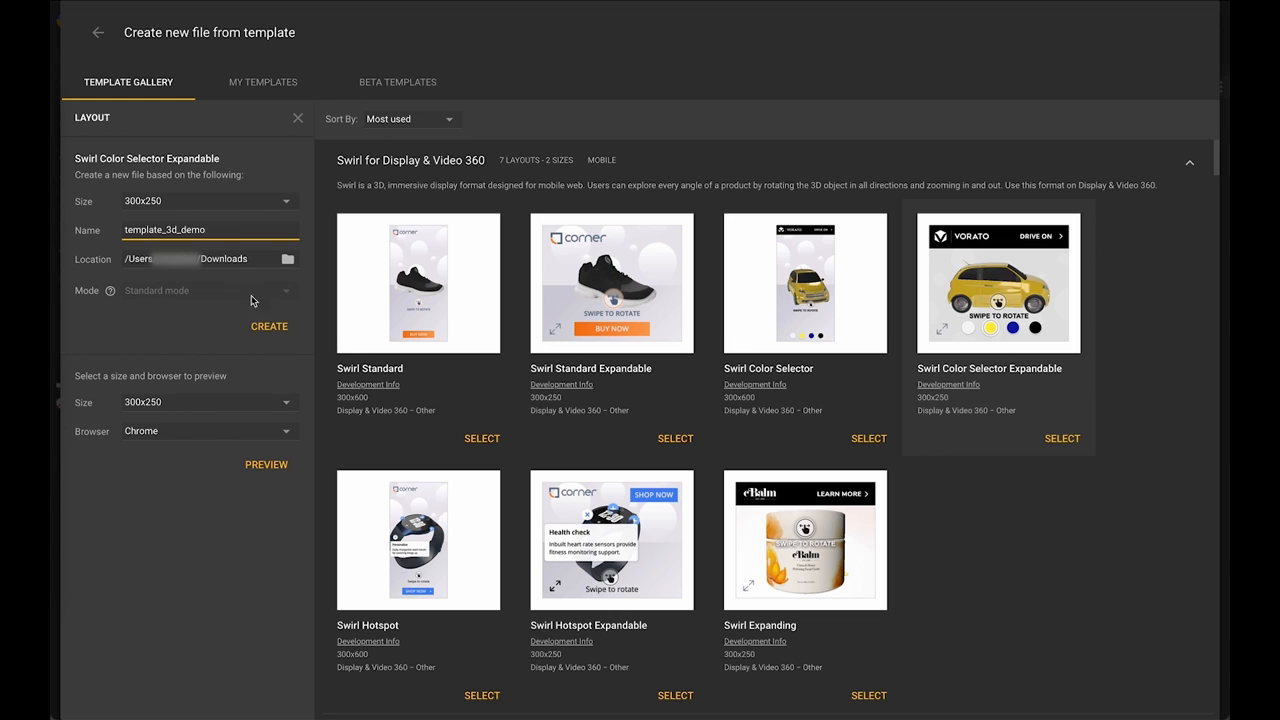
# Create the 300x250 file template_3d_demo from the Swirl Color Selector Expandable template and preview how its car banner behaves on scrolling.
pyautogui.click(266, 328)
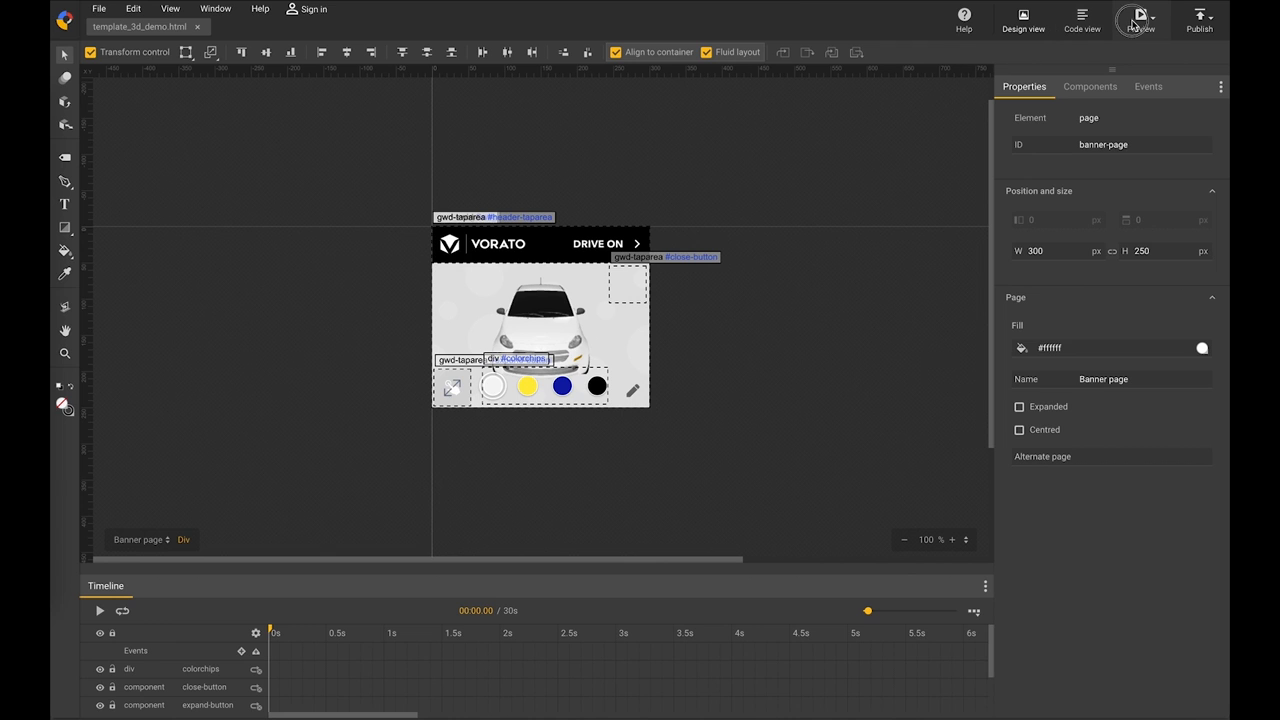
pyautogui.click(1140, 18)
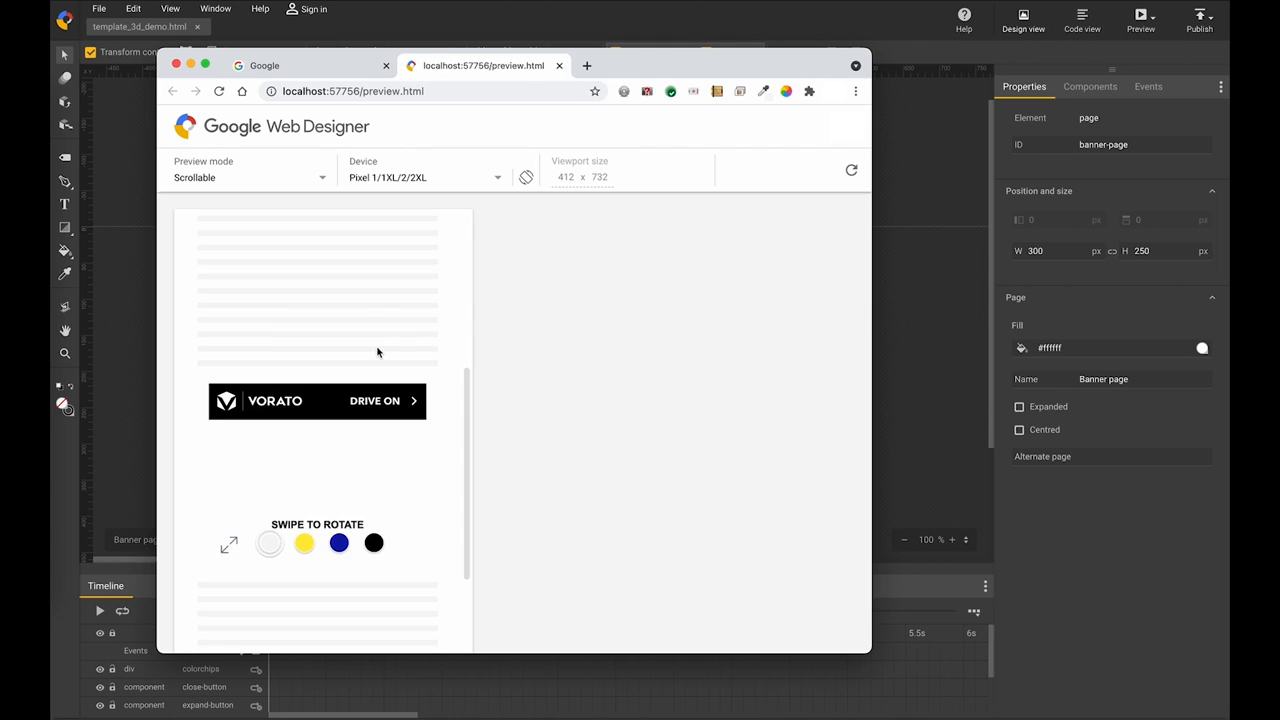
pyautogui.scroll(-2, 377, 348)
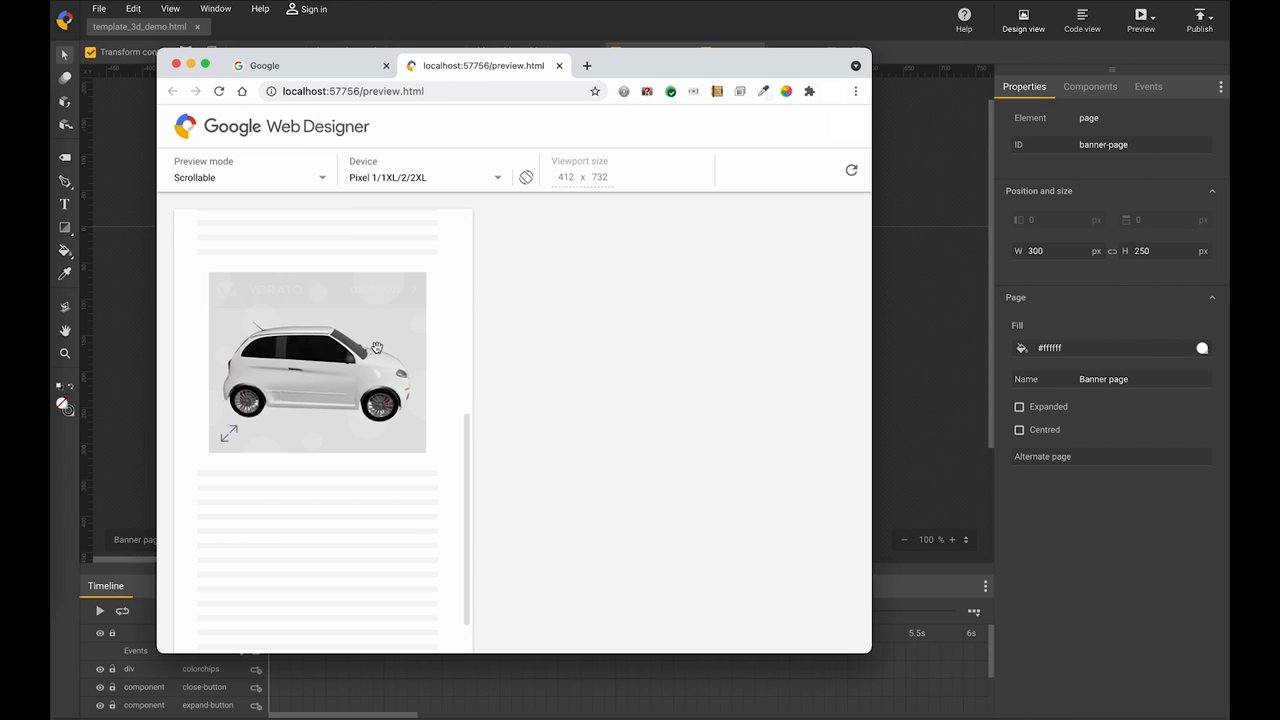
pyautogui.scroll(2, 442, 358)
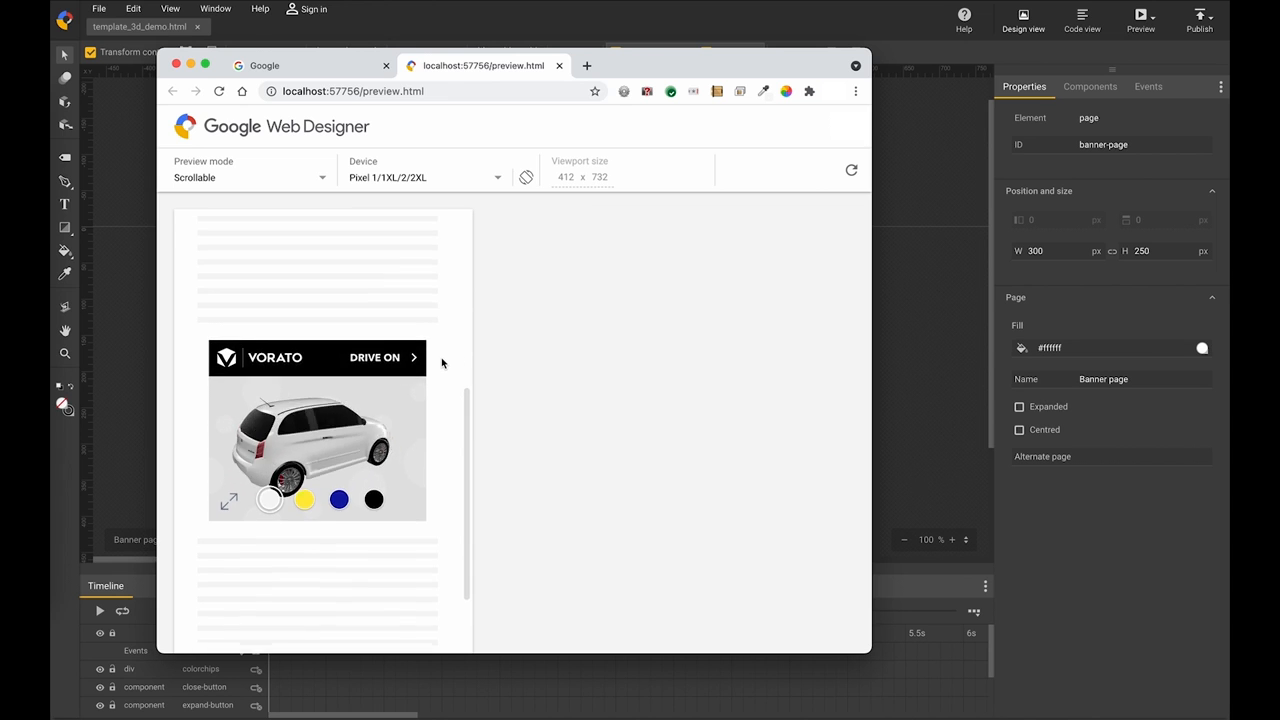
pyautogui.scroll(-2, 442, 358)
# Test the yellow, blue and black colour options on the previewed car, return to yellow and close the preview.
pyautogui.click(304, 431)
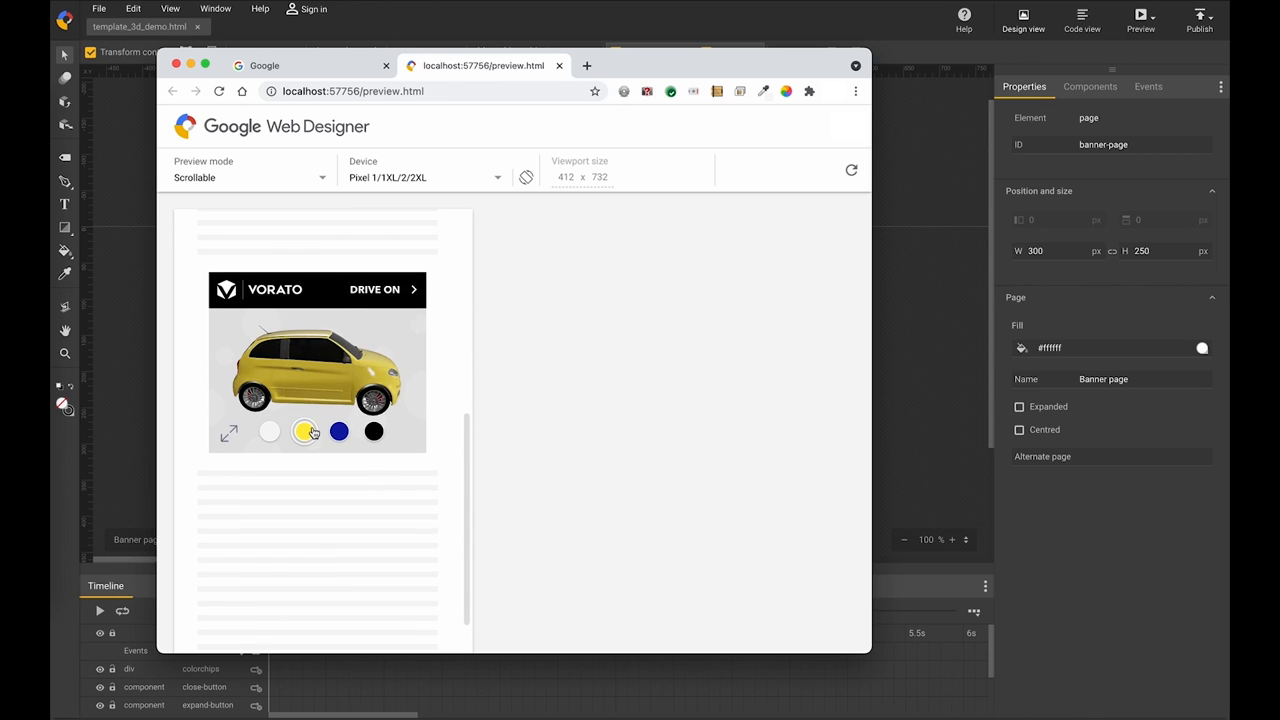
pyautogui.click(339, 431)
pyautogui.click(374, 431)
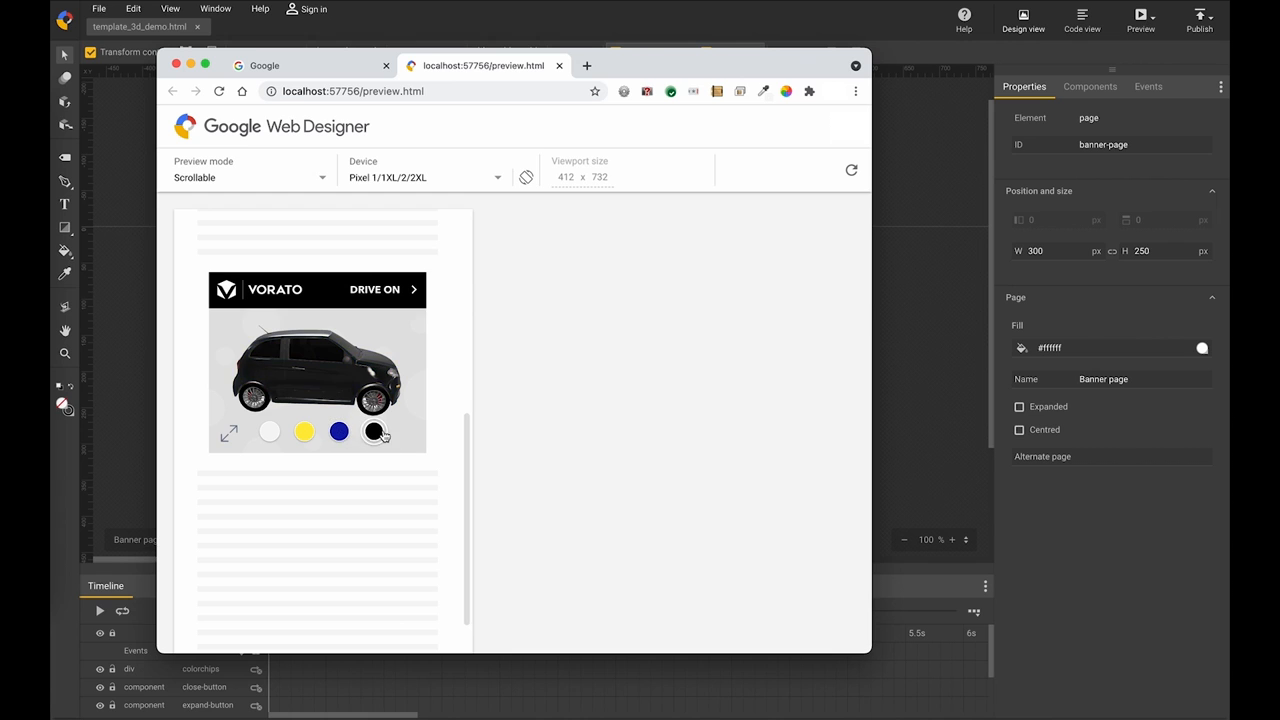
pyautogui.click(304, 431)
pyautogui.click(560, 66)
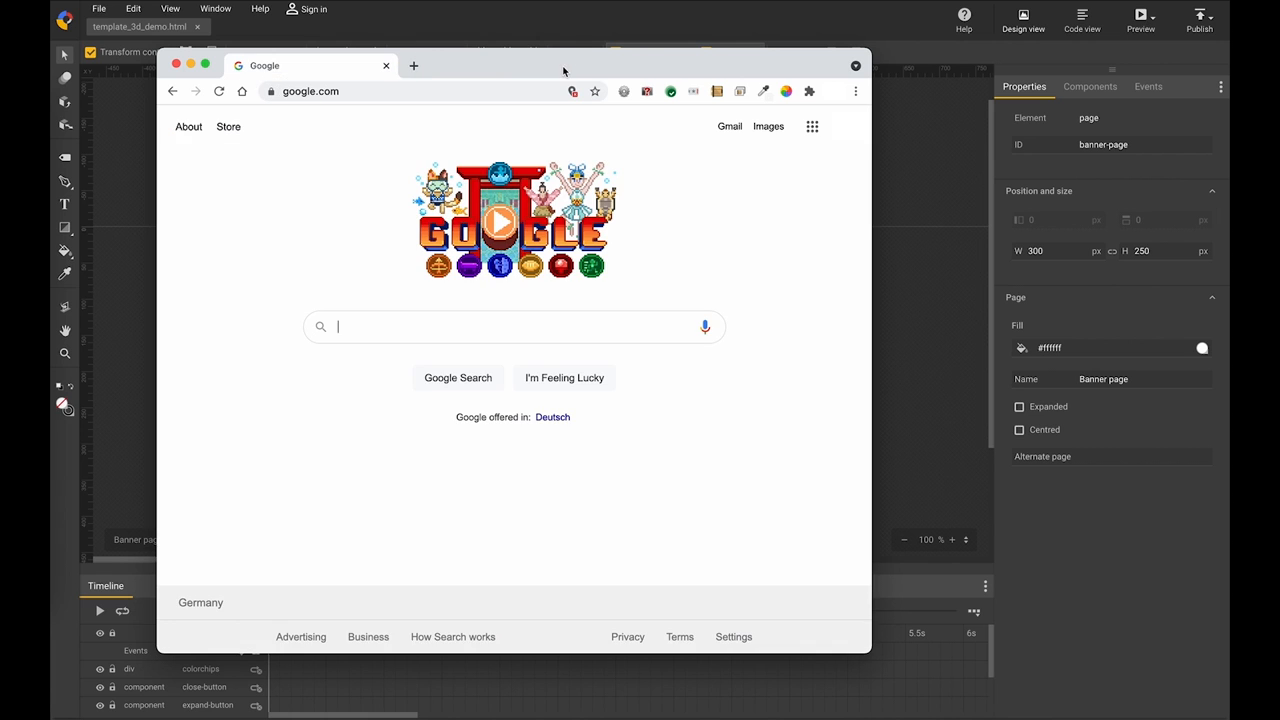
pyautogui.click(558, 30)
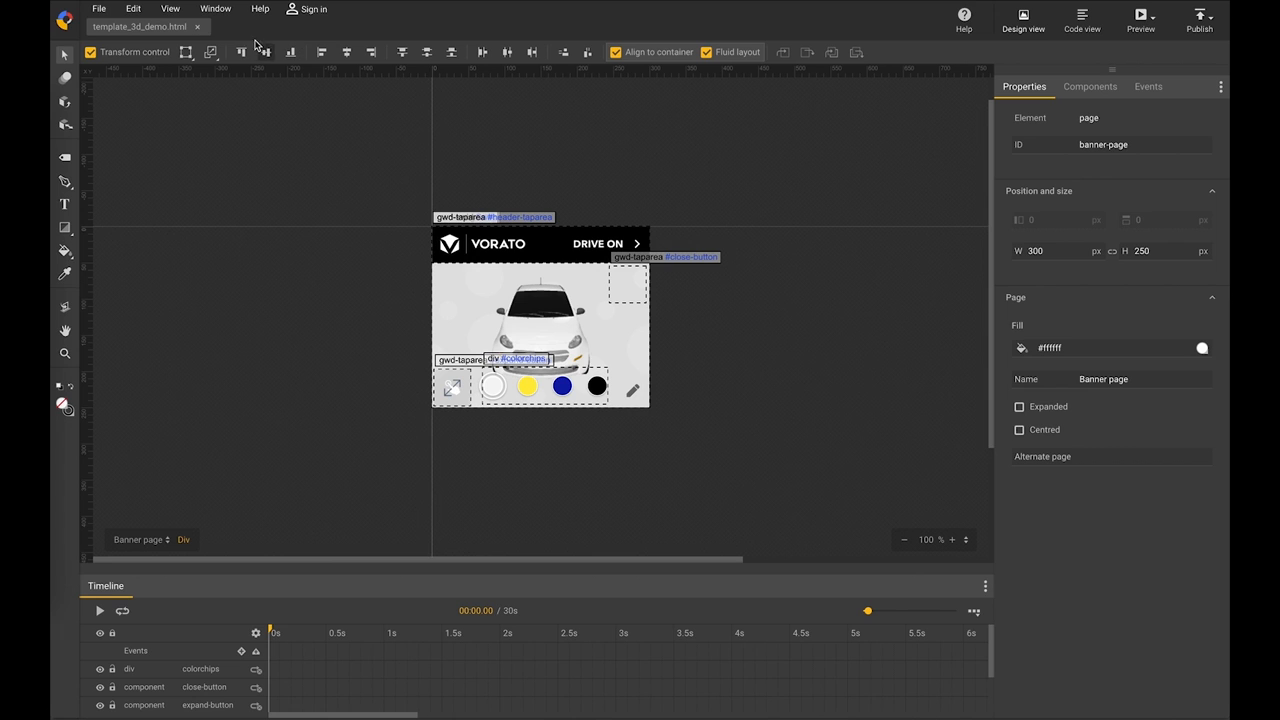
# Close the template file and create a blank 300 x 250 Display & Video 360 banner named car_configurator_3d_demo.
pyautogui.click(198, 28)
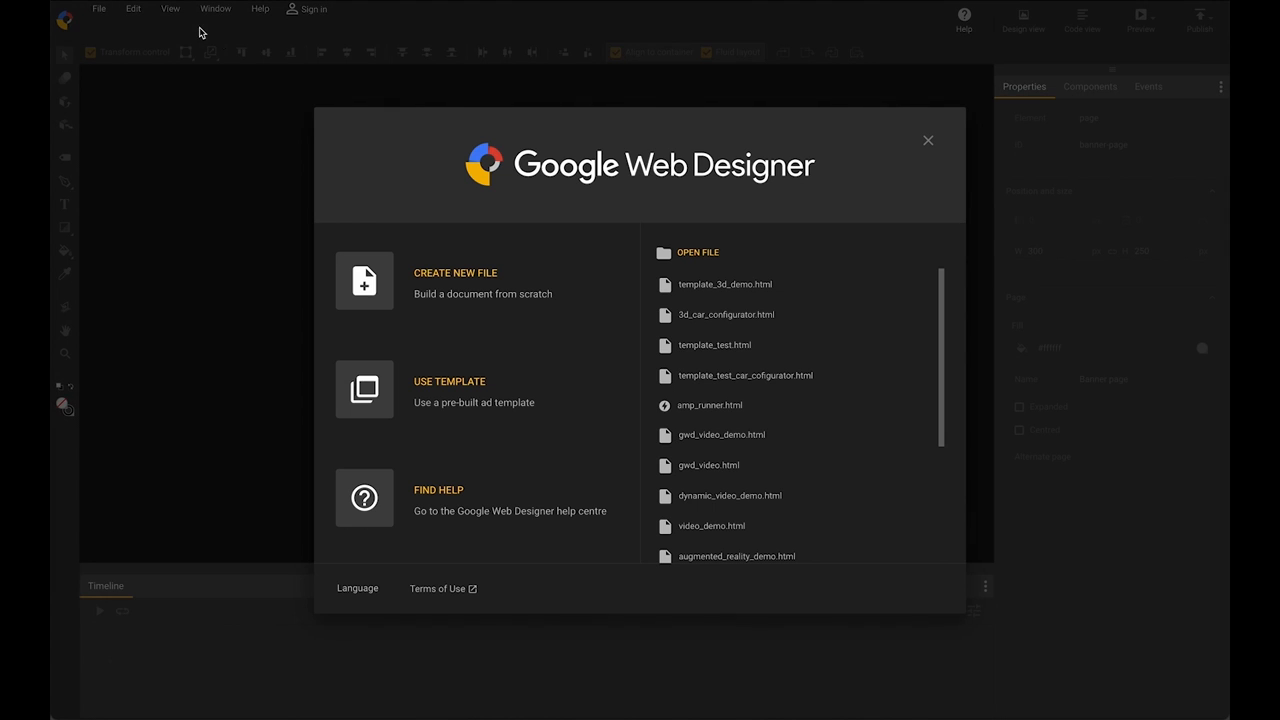
pyautogui.click(455, 278)
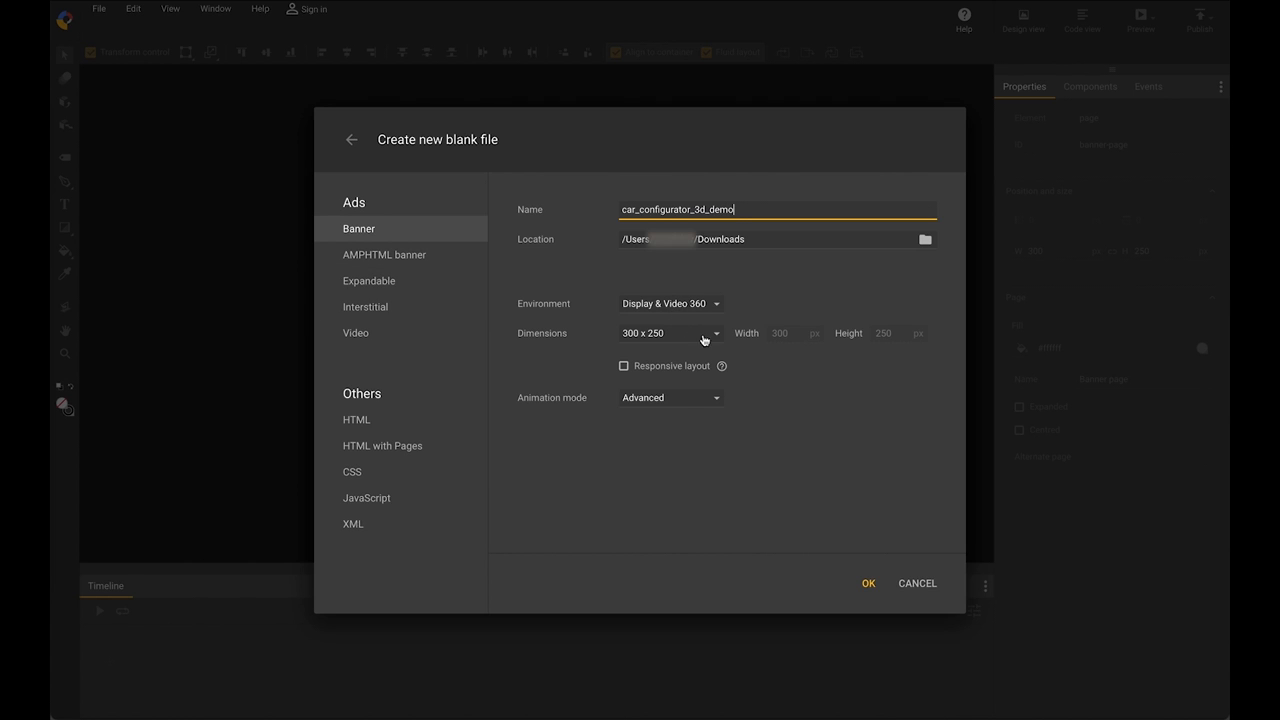
pyautogui.click(866, 584)
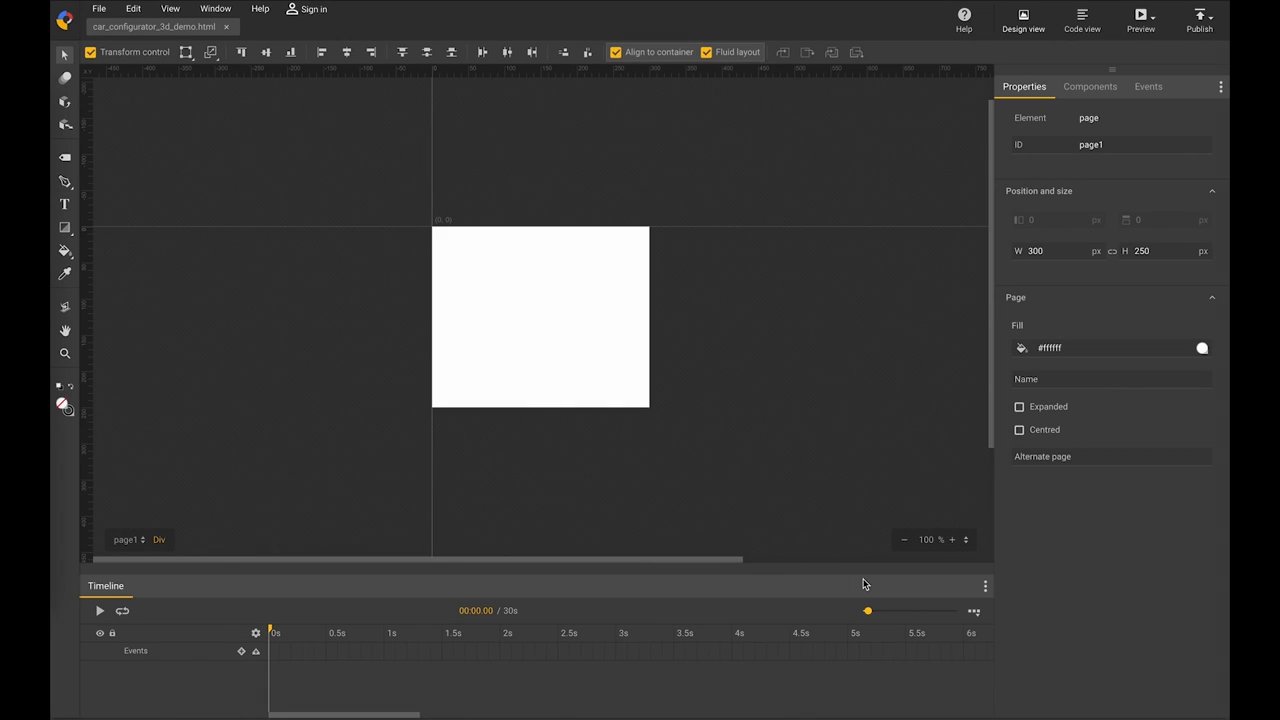
# Add a 3D model viewer component that fills the blank 300 x 250 banner page.
pyautogui.click(952, 540)
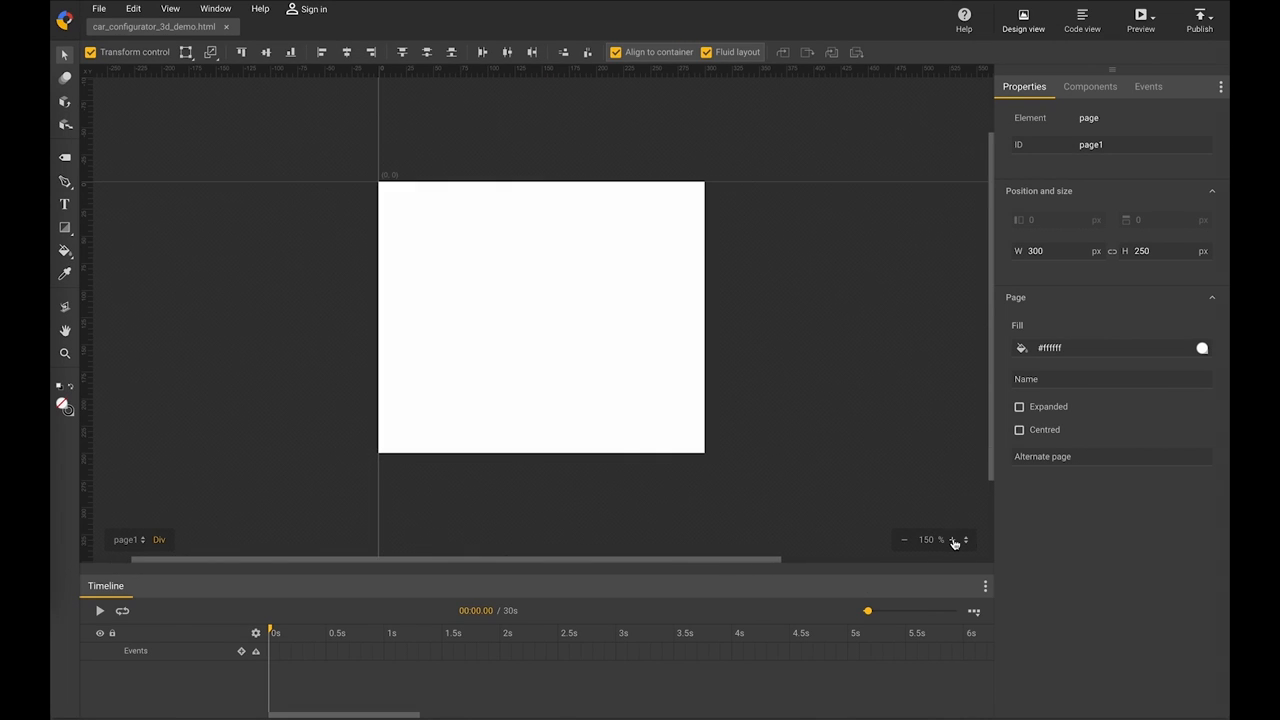
pyautogui.click(1080, 88)
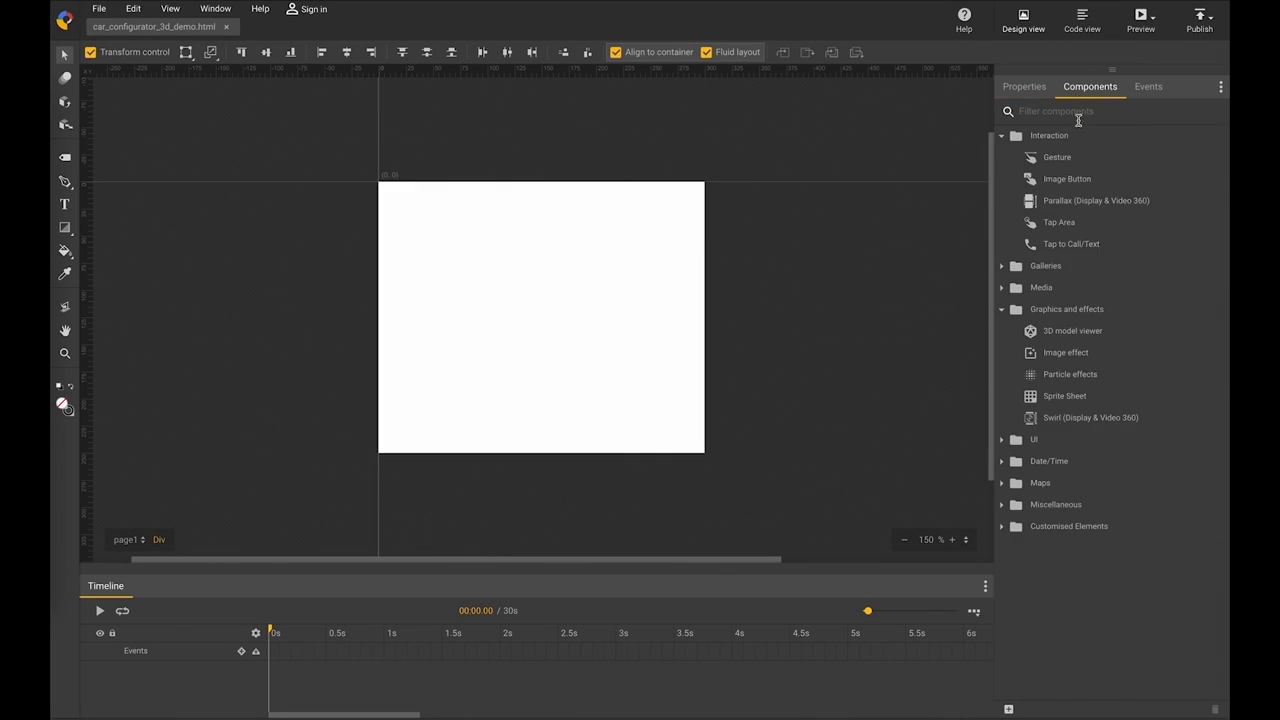
pyautogui.click(1065, 334)
pyautogui.moveTo(1065, 334); pyautogui.dragTo(433, 218)
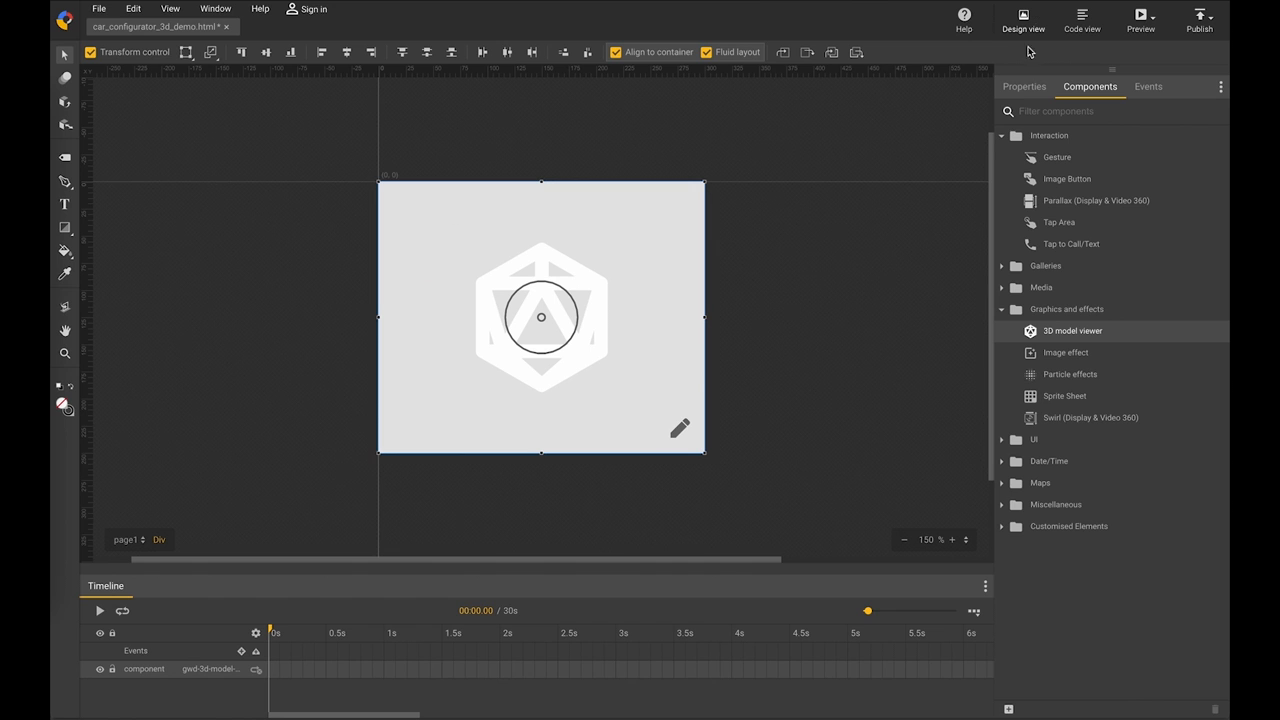
# Set the 3D model viewer's source to futurecar3d_animated.glb from the 3D folder.
pyautogui.click(1026, 88)
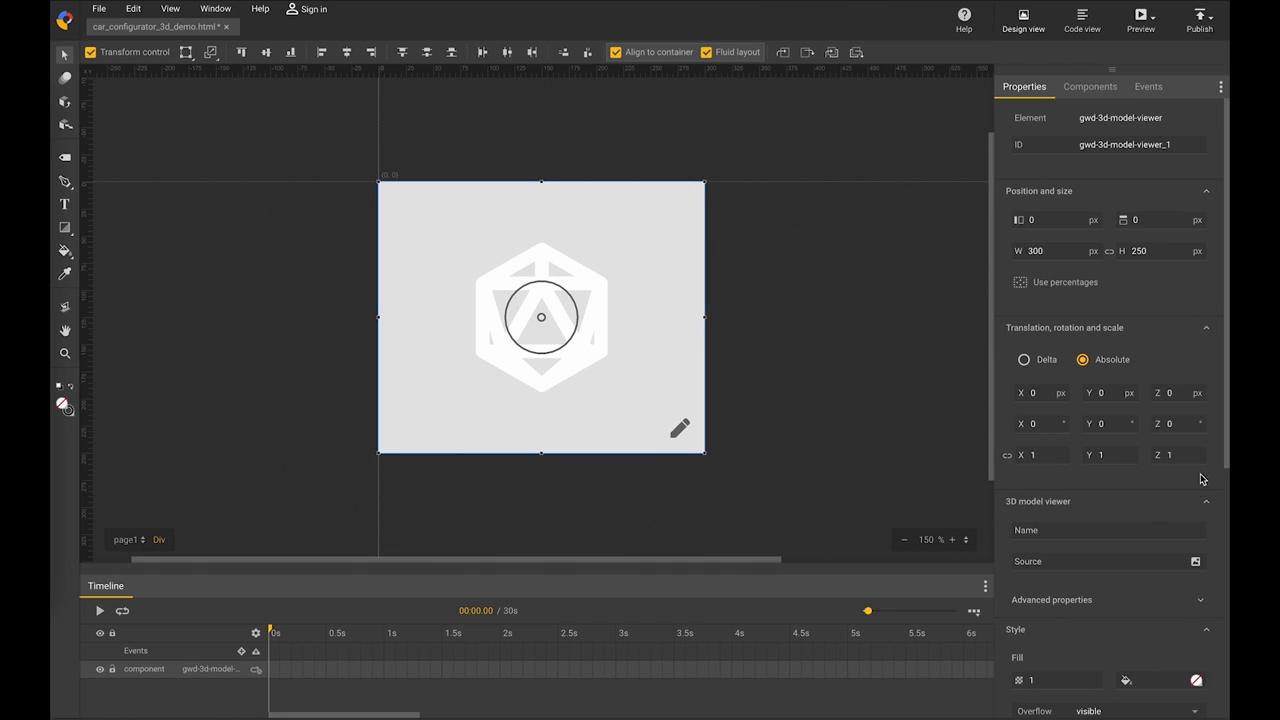
pyautogui.click(1196, 563)
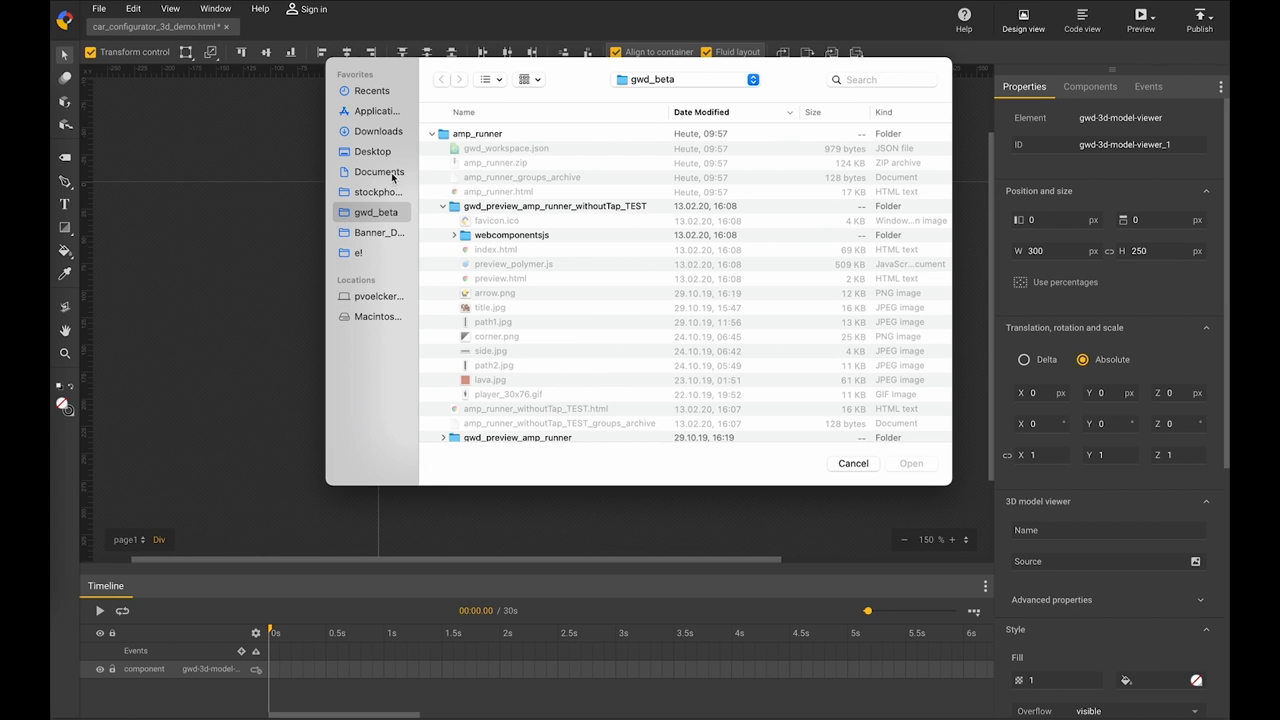
pyautogui.click(383, 234)
pyautogui.doubleClick(460, 133)
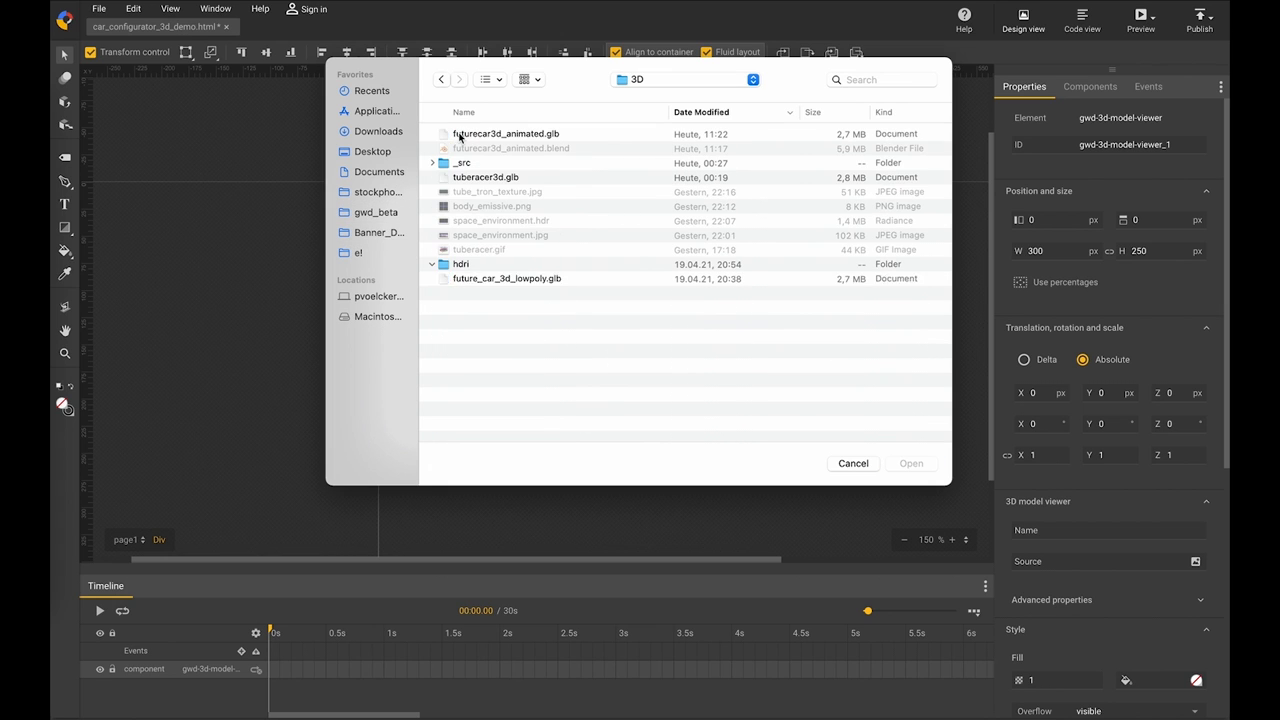
pyautogui.click(495, 136)
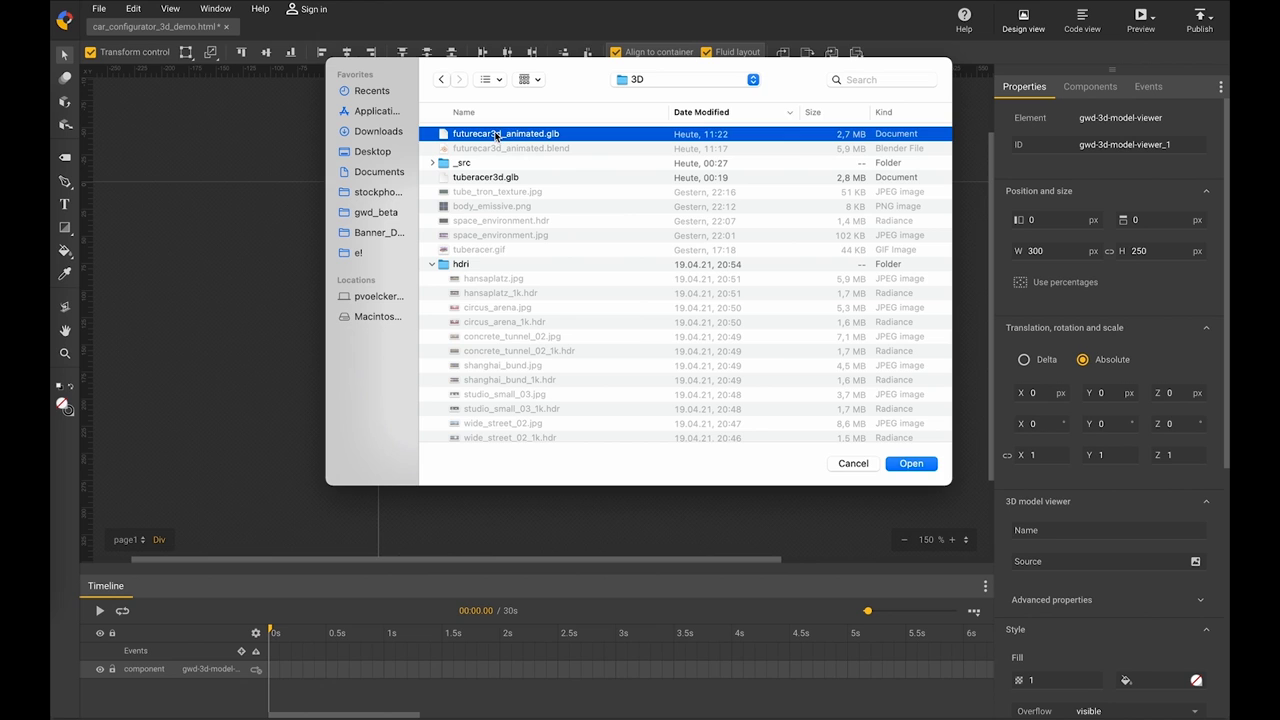
pyautogui.click(905, 464)
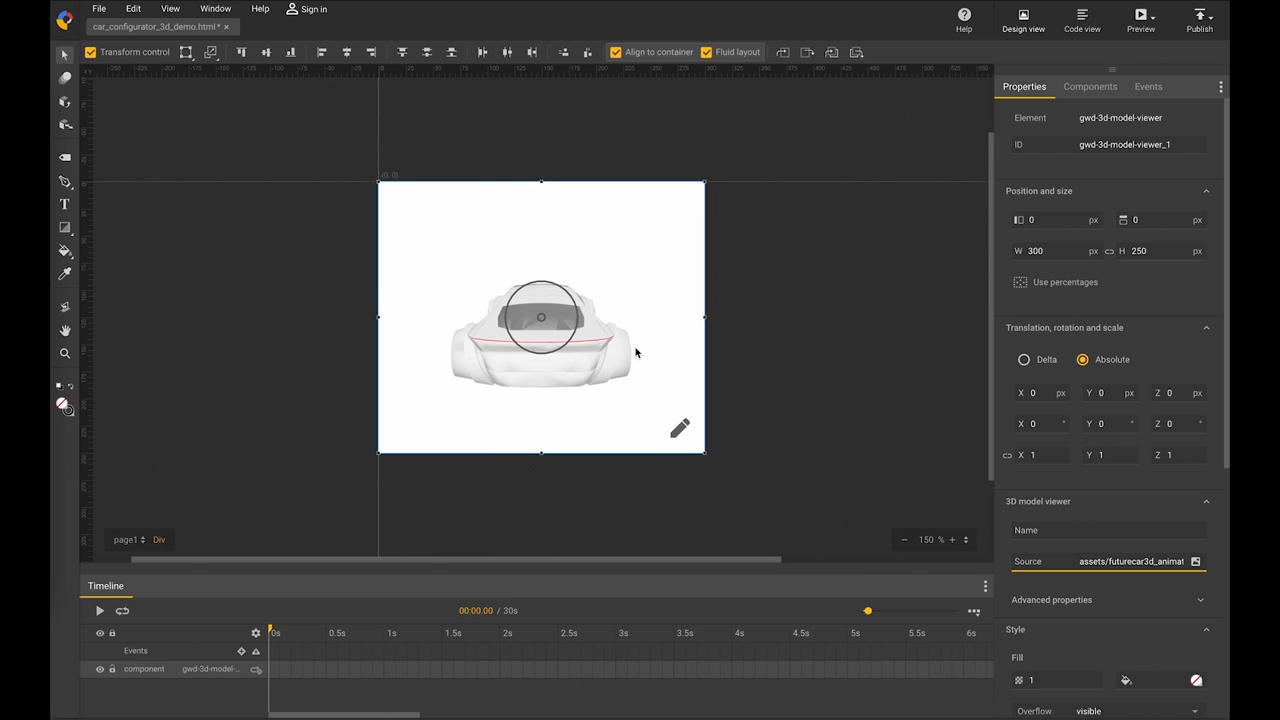
# Open the car model for editing and select its body material.
pyautogui.click(680, 429)
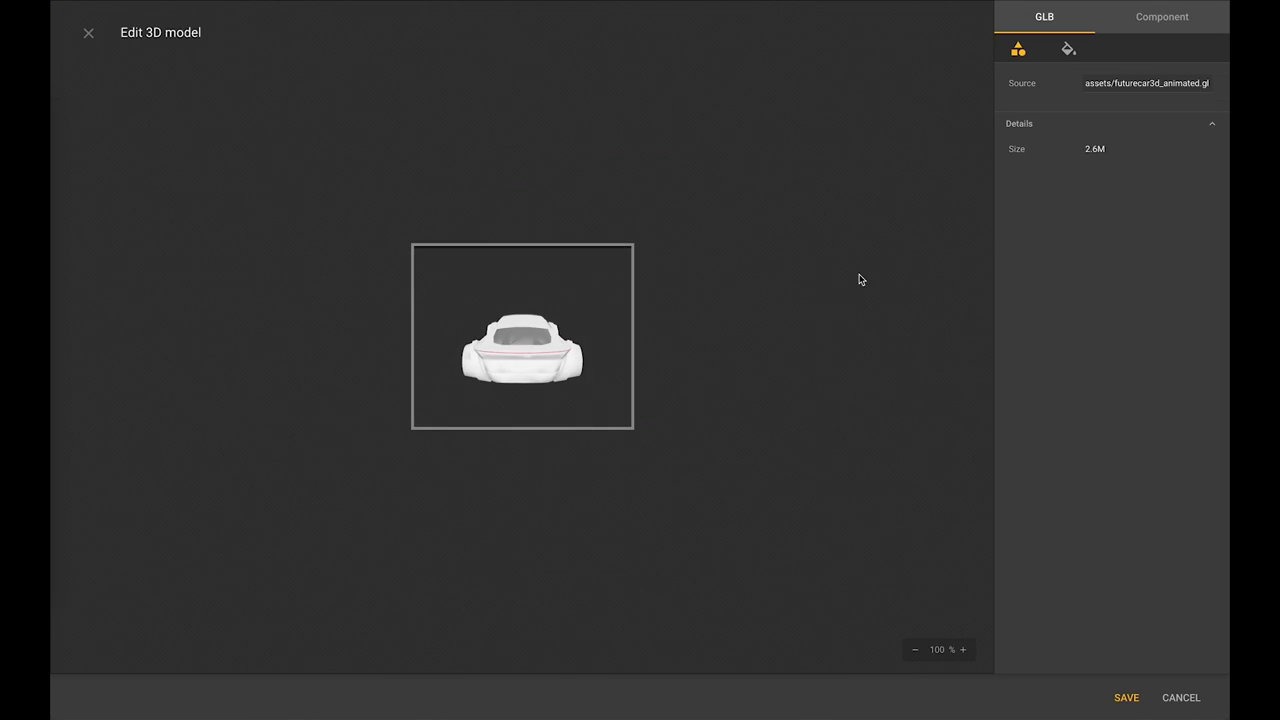
pyautogui.moveTo(583, 352); pyautogui.dragTo(542, 371)
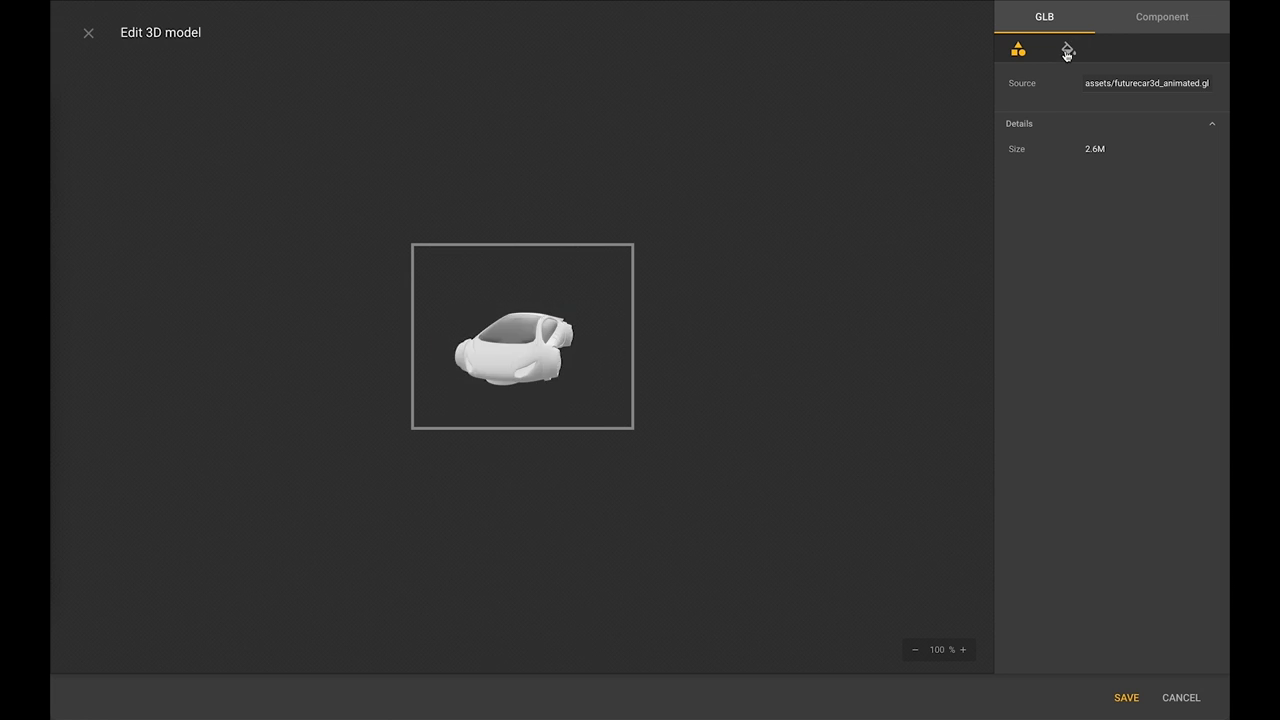
pyautogui.click(1067, 52)
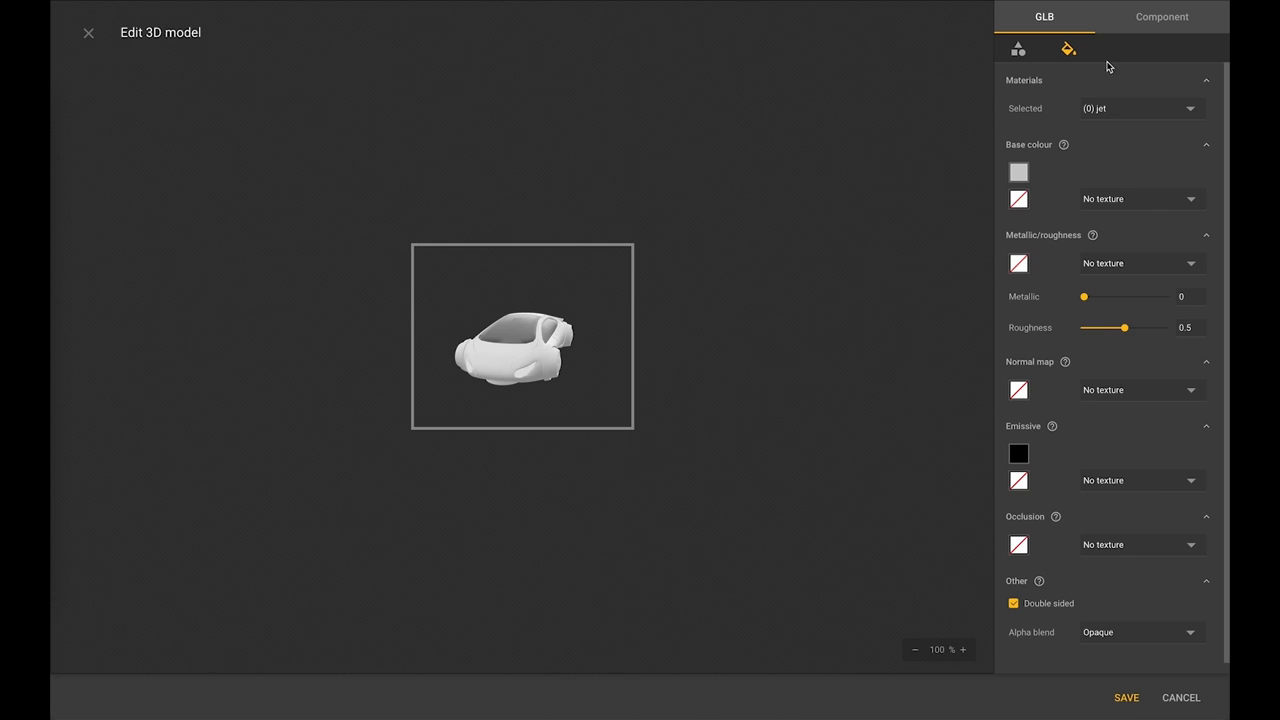
pyautogui.click(1189, 112)
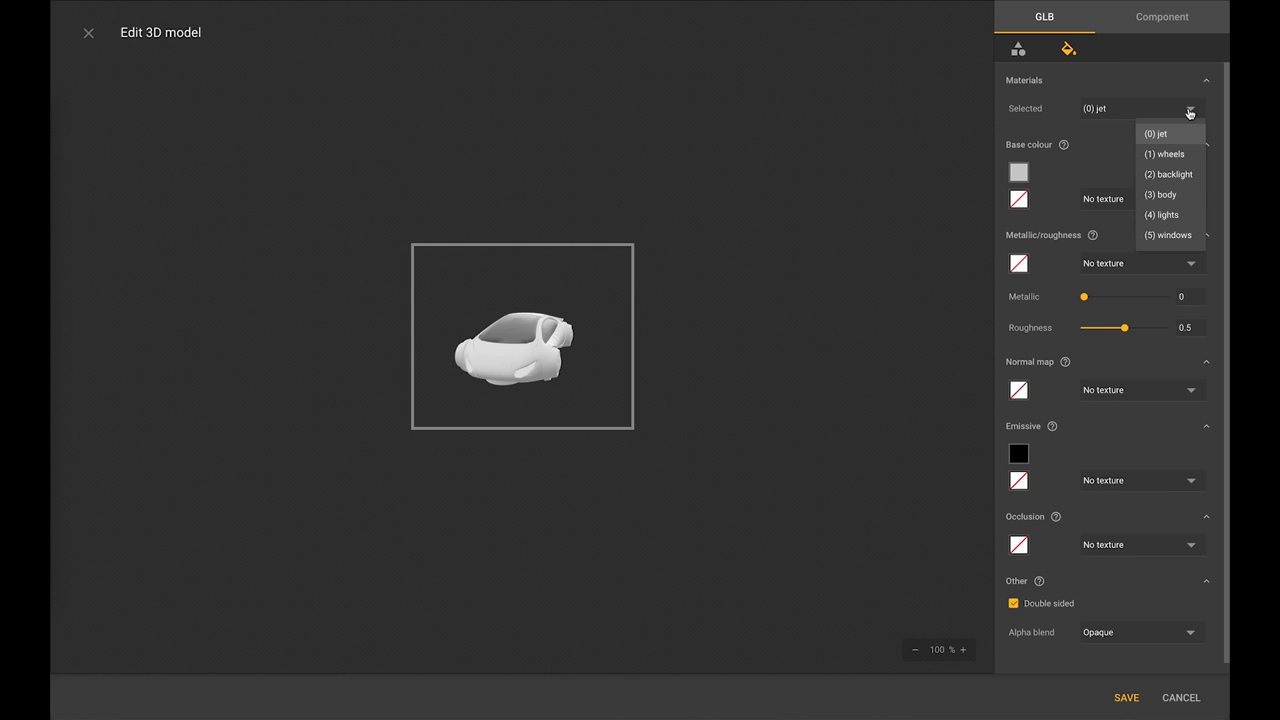
pyautogui.click(1177, 196)
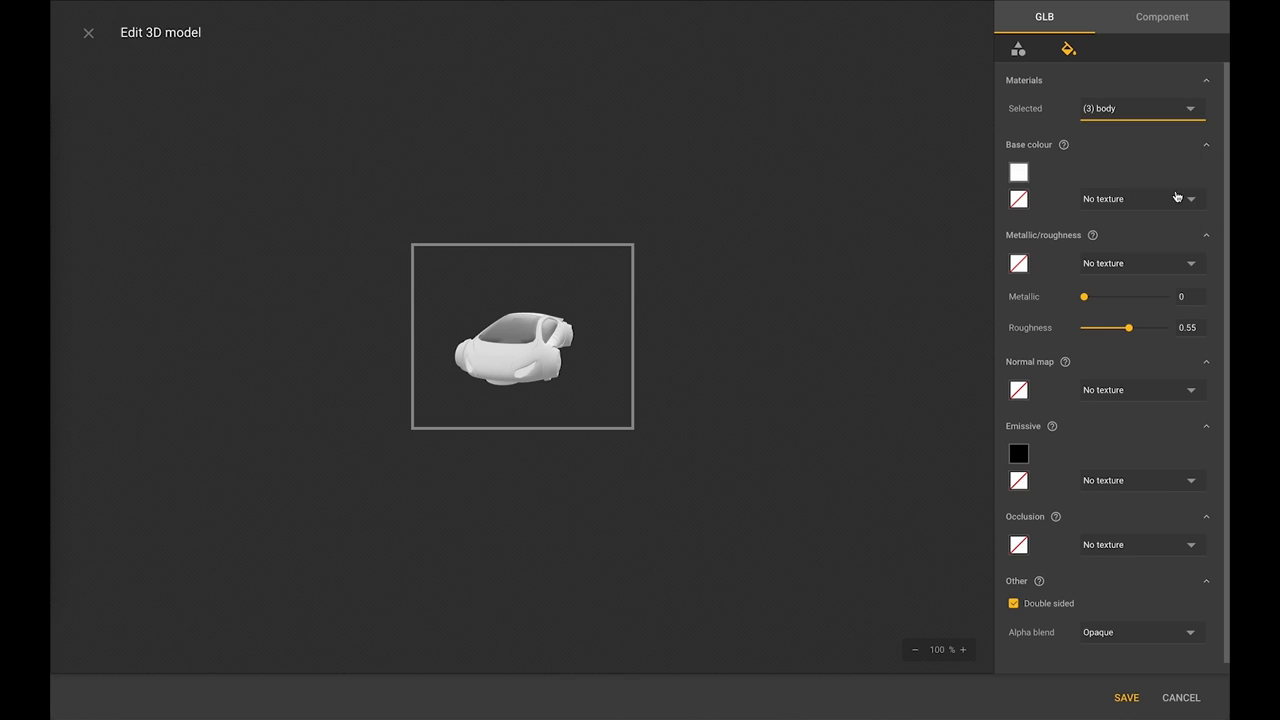
# Set the body material's base colour to dark red 1B0000.
pyautogui.click(1018, 174)
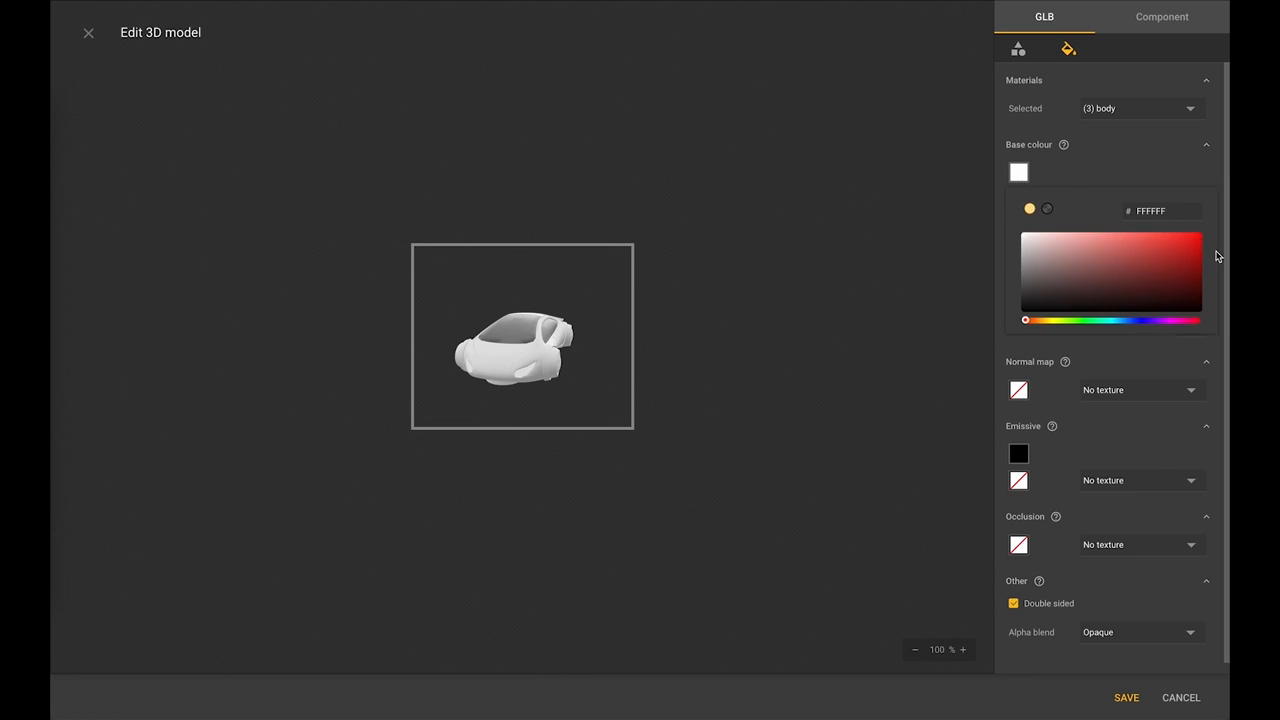
pyautogui.click(1203, 300)
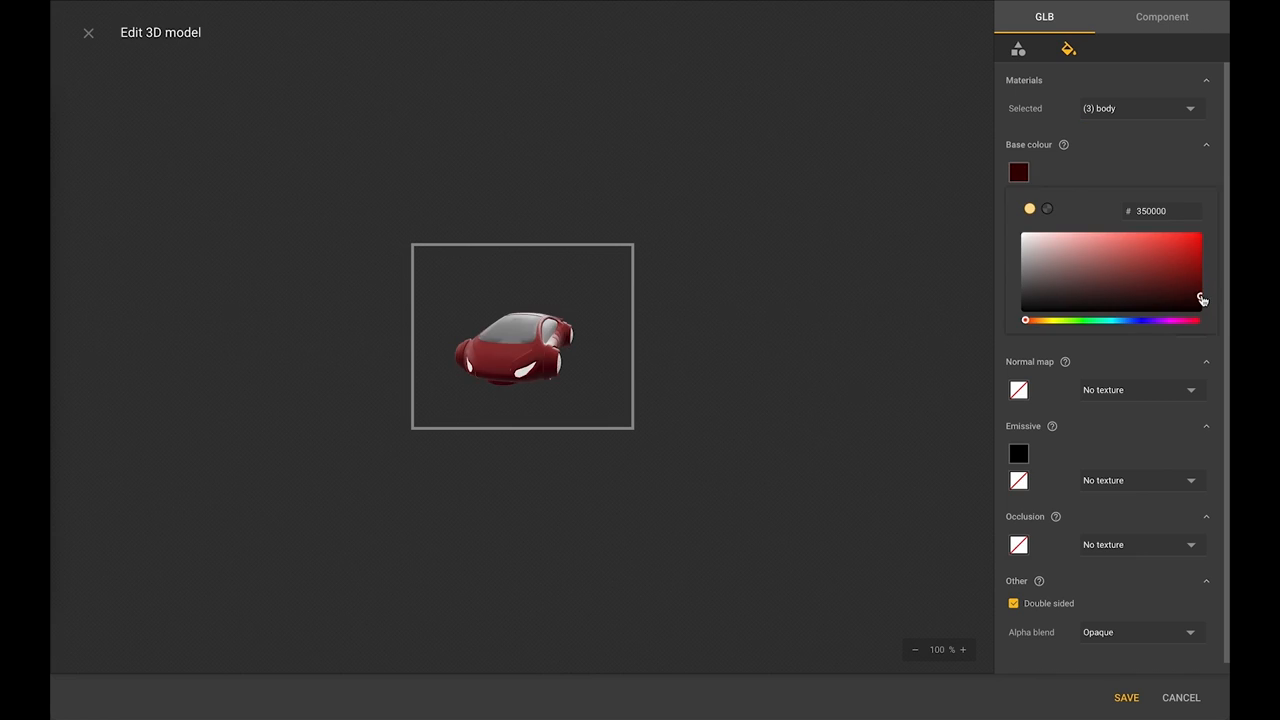
pyautogui.click(1200, 304)
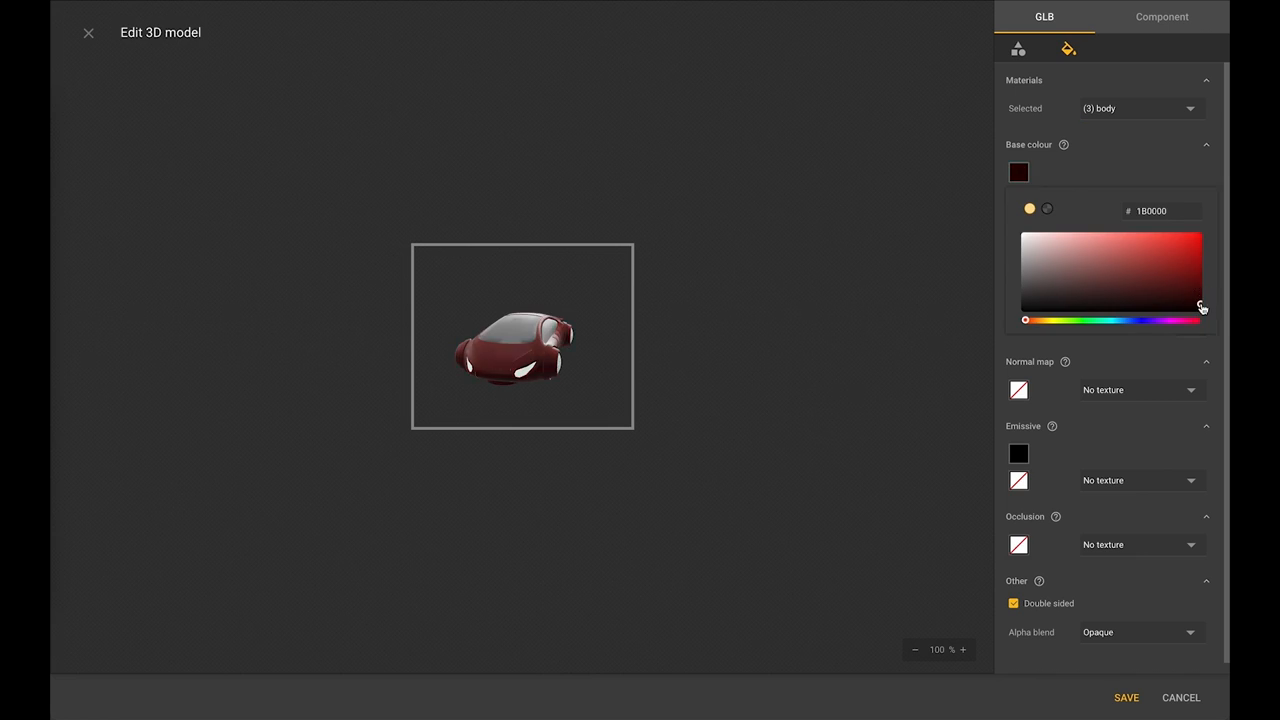
pyautogui.click(1125, 158)
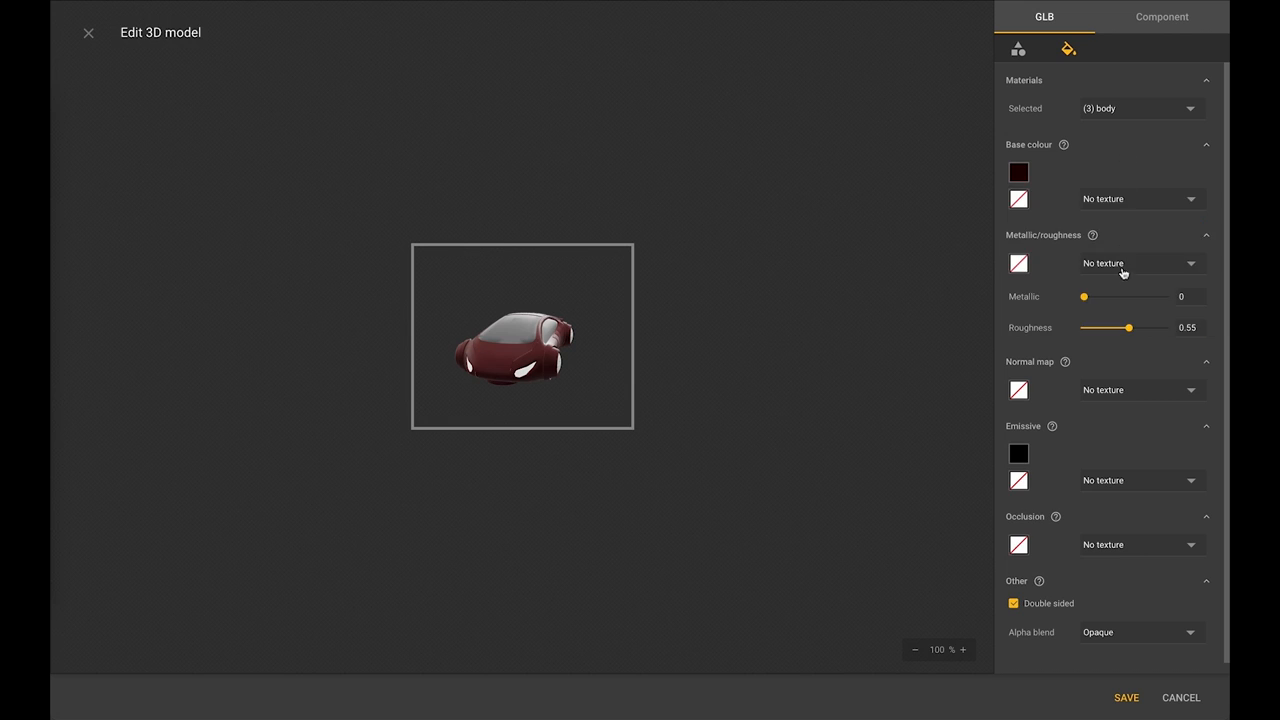
# Set the body material's metallic value to 0.65 and its roughness to 0.45.
pyautogui.click(1085, 298)
pyautogui.moveTo(1086, 301)
pyautogui.mouseDown()
pyautogui.moveTo(1144, 298)
pyautogui.moveTo(1114, 331)
pyautogui.mouseUp()
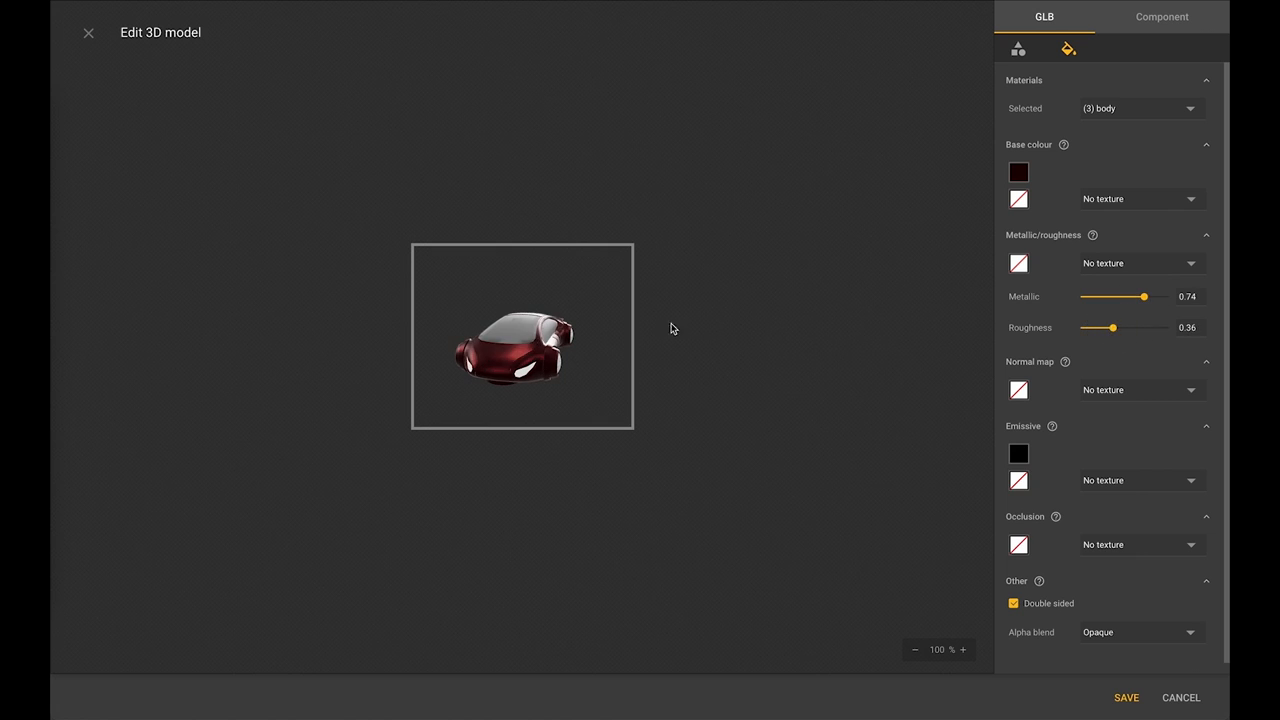
pyautogui.moveTo(543, 356)
pyautogui.mouseDown()
pyautogui.moveTo(563, 343)
pyautogui.moveTo(545, 355)
pyautogui.mouseUp()
pyautogui.moveTo(1144, 297); pyautogui.dragTo(1120, 327)
pyautogui.moveTo(546, 378)
pyautogui.mouseDown()
pyautogui.moveTo(557, 386)
pyautogui.moveTo(515, 366)
pyautogui.moveTo(543, 373)
pyautogui.mouseUp()
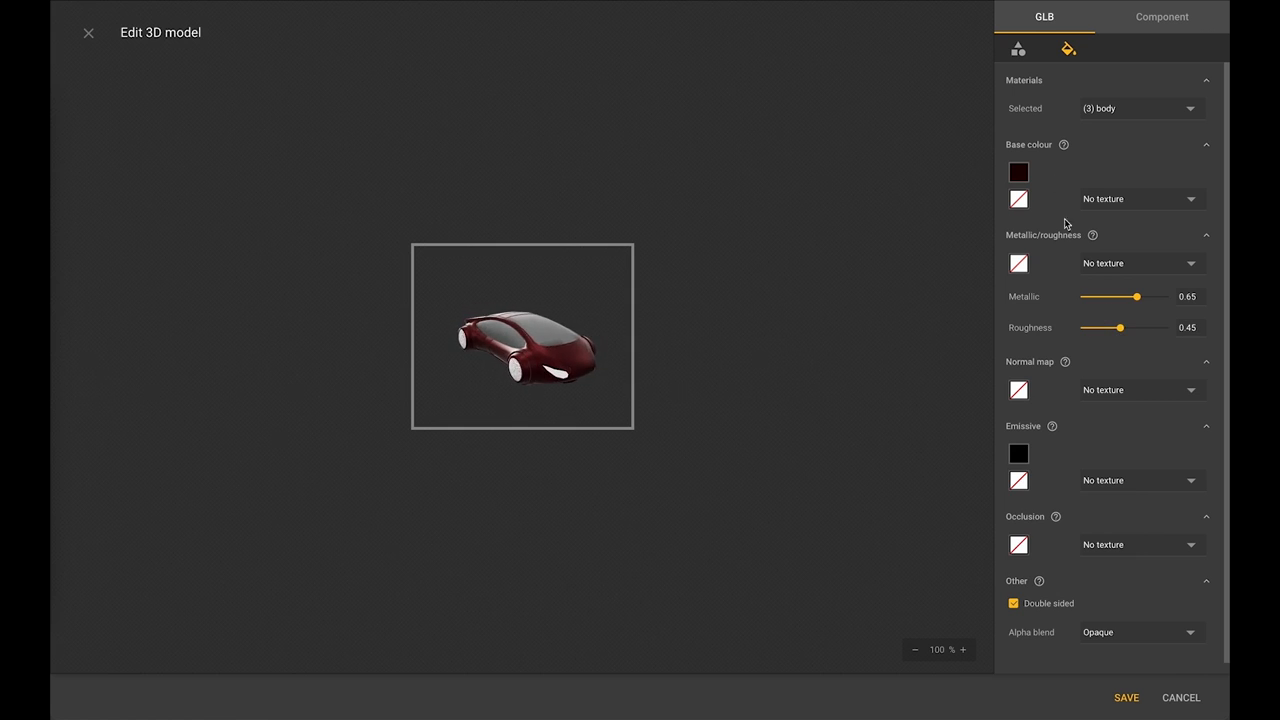
# Select the car's windows material and set its base colour to dark violet 0C0020.
pyautogui.scroll(-1, 1118, 391)
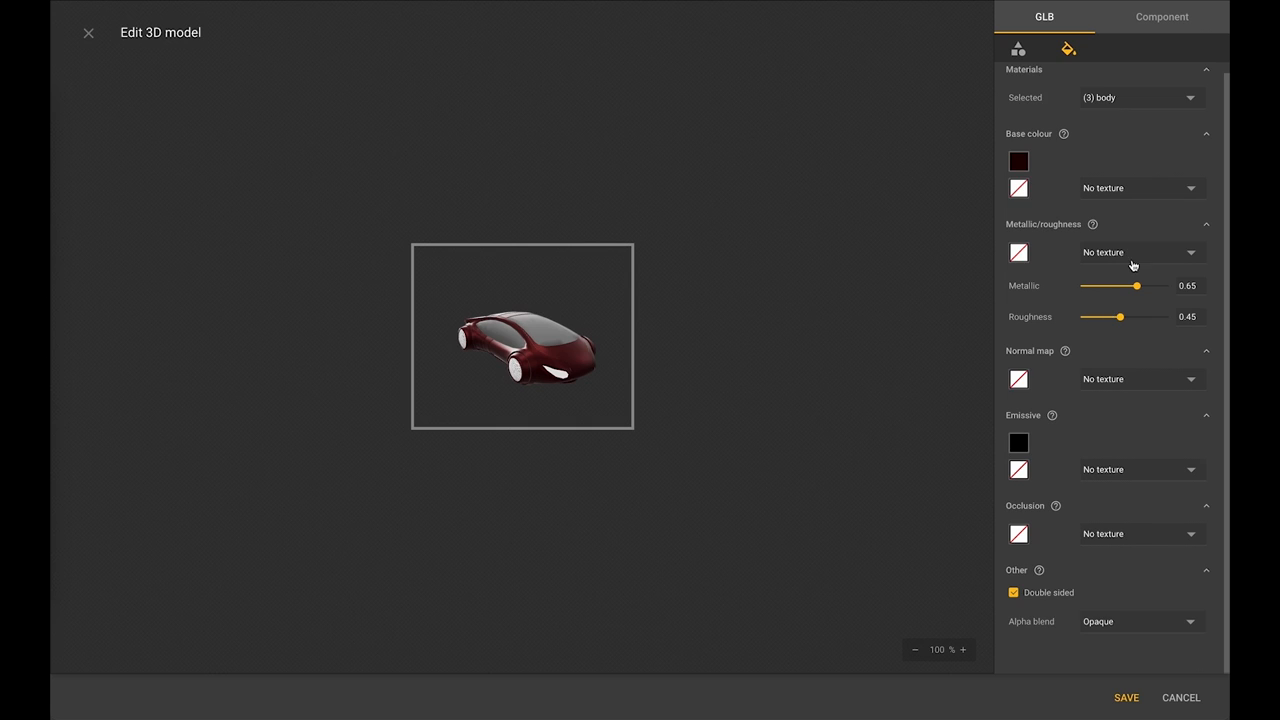
pyautogui.scroll(1, 1134, 263)
pyautogui.click(1192, 110)
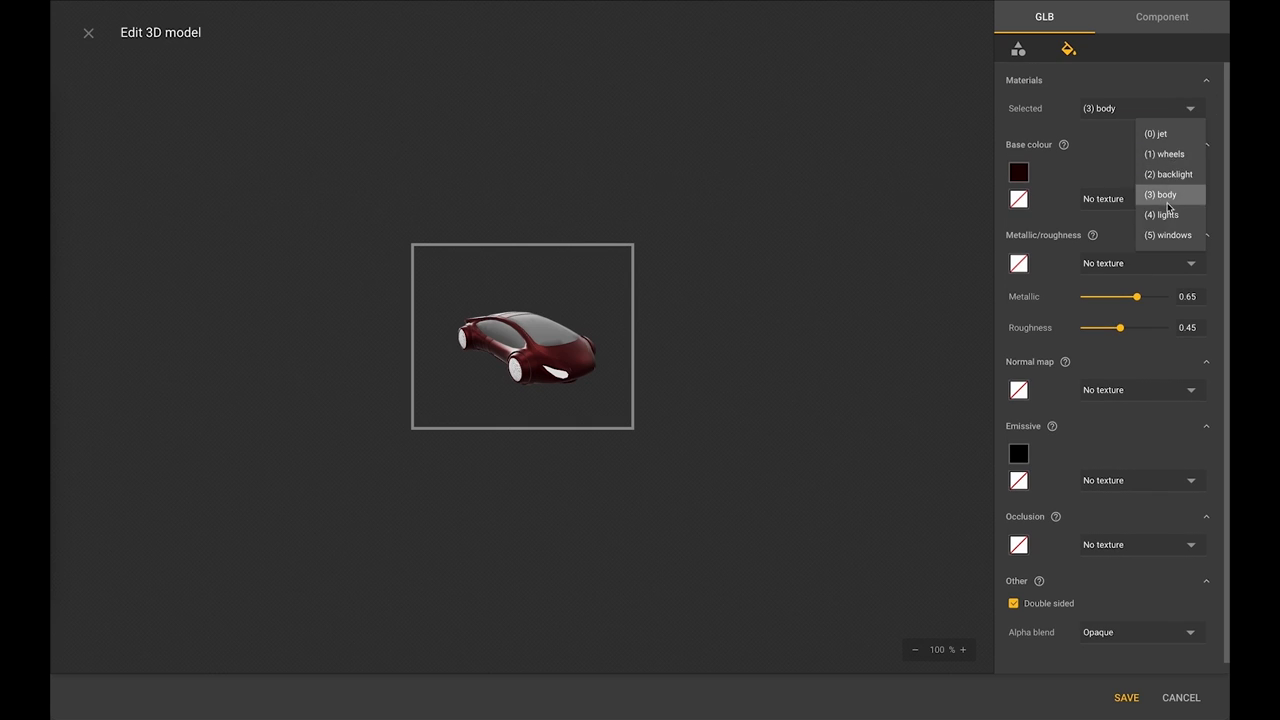
pyautogui.click(1168, 236)
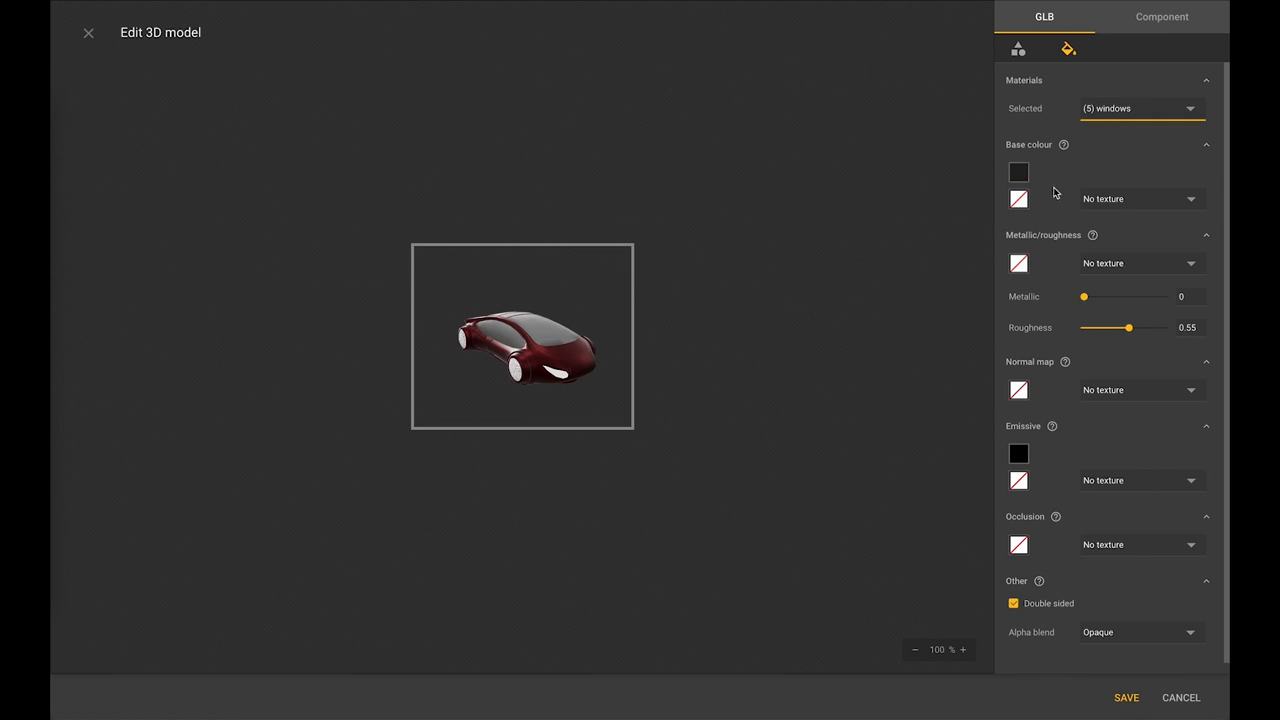
pyautogui.click(1020, 176)
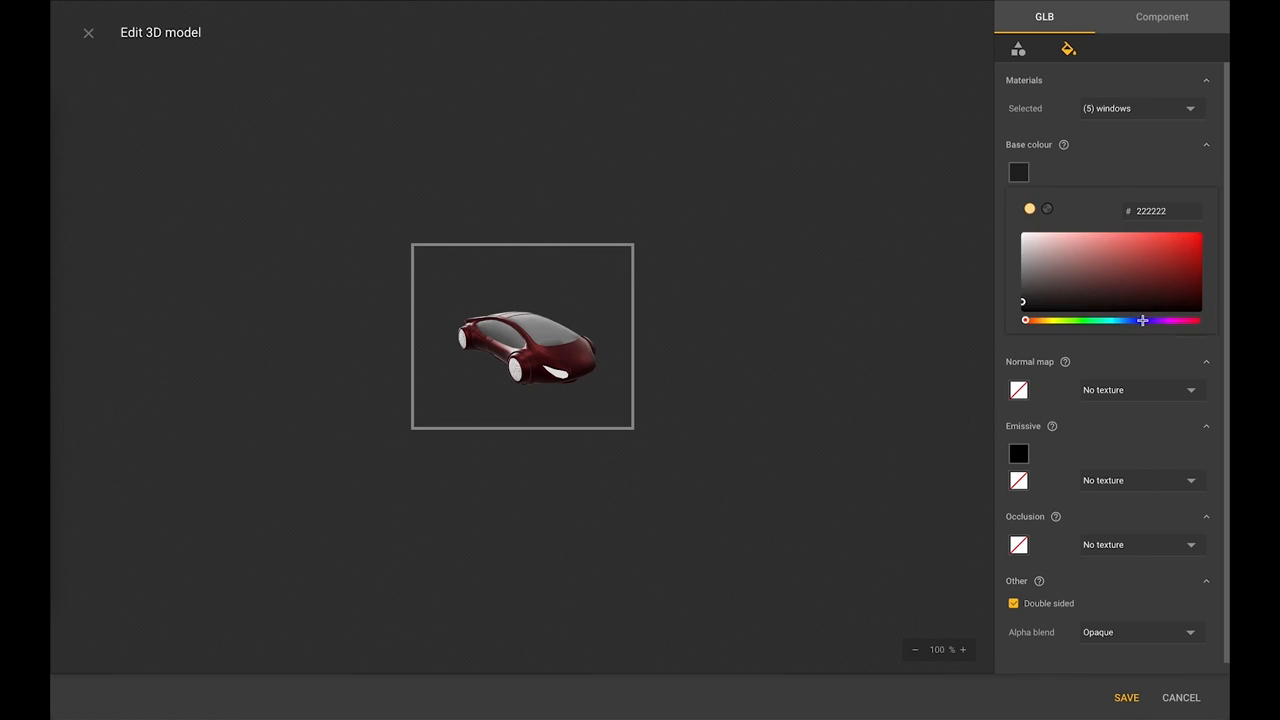
pyautogui.moveTo(1142, 320); pyautogui.dragTo(1155, 323)
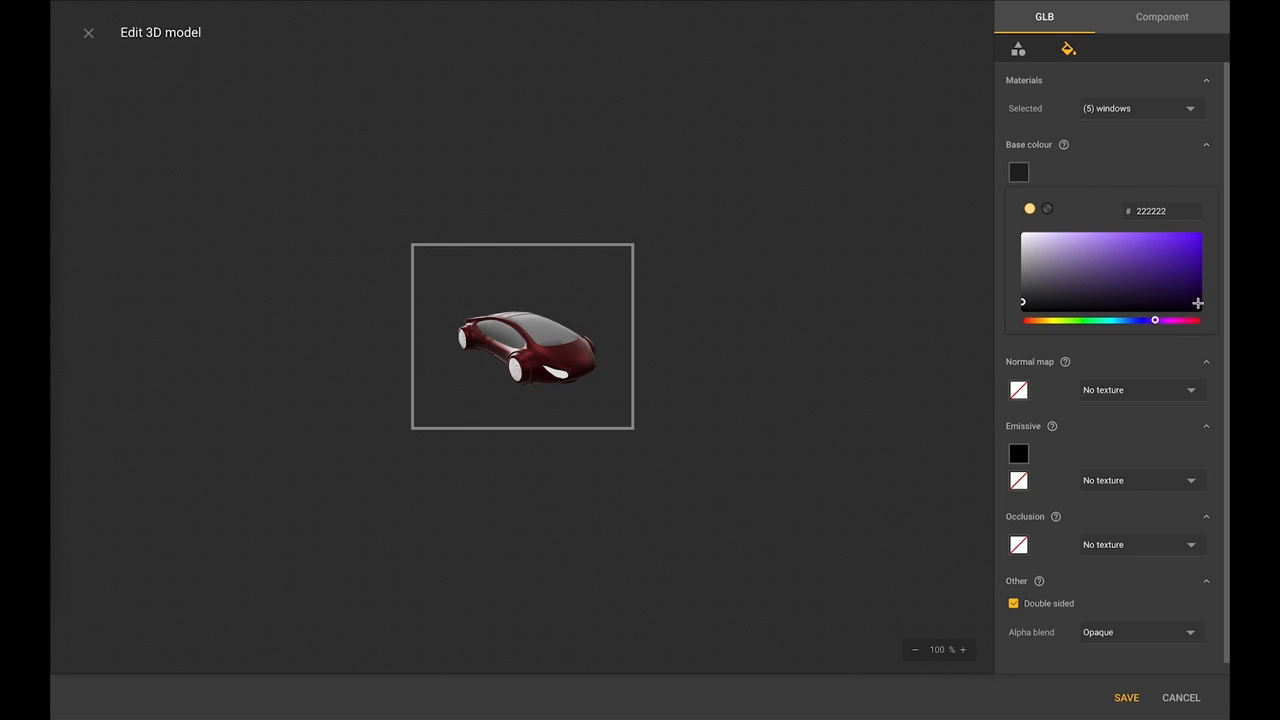
pyautogui.click(1202, 307)
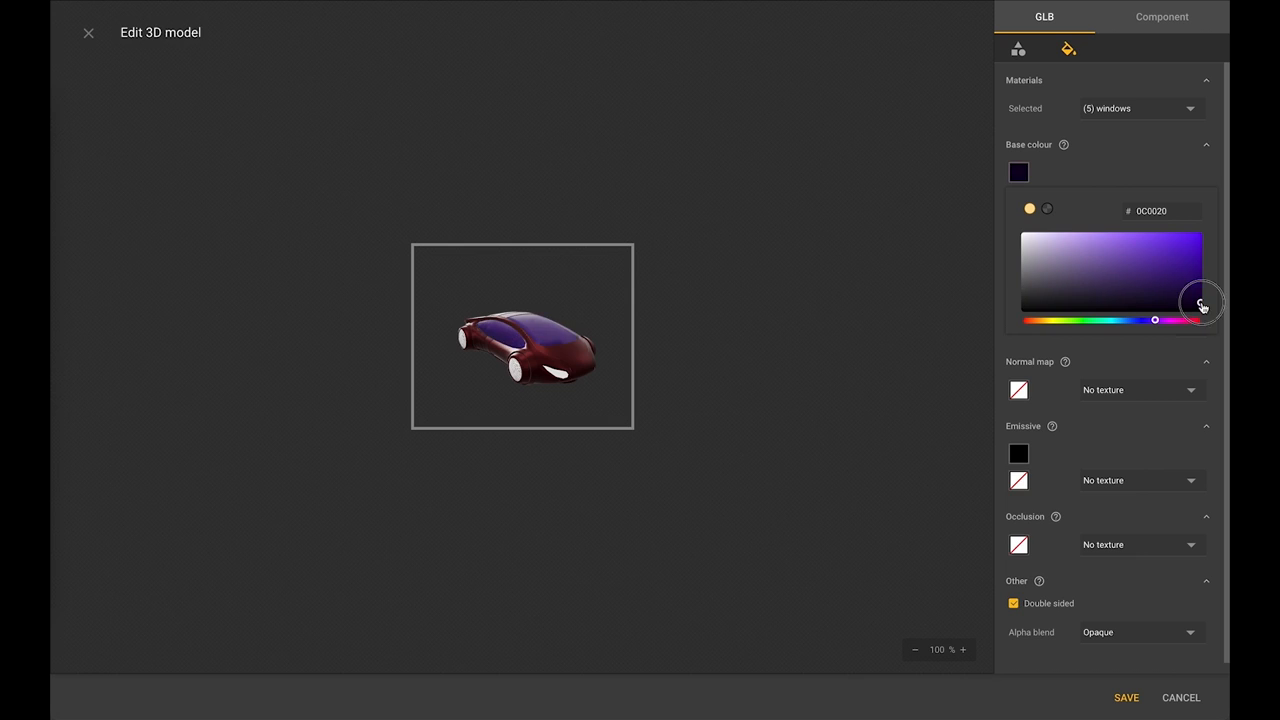
pyautogui.click(1114, 176)
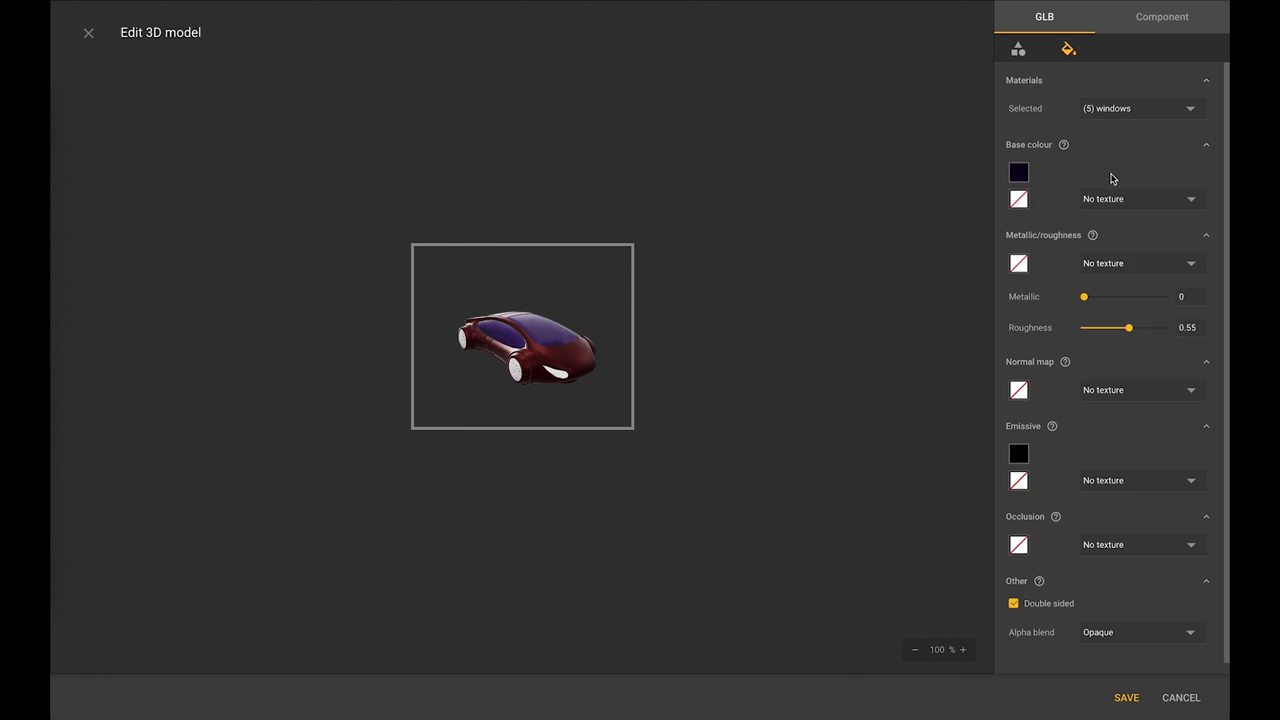
# Set the windows material's metallic value to 0.79 and its roughness to 0.16.
pyautogui.click(1086, 299)
pyautogui.moveTo(1086, 299); pyautogui.dragTo(1087, 330)
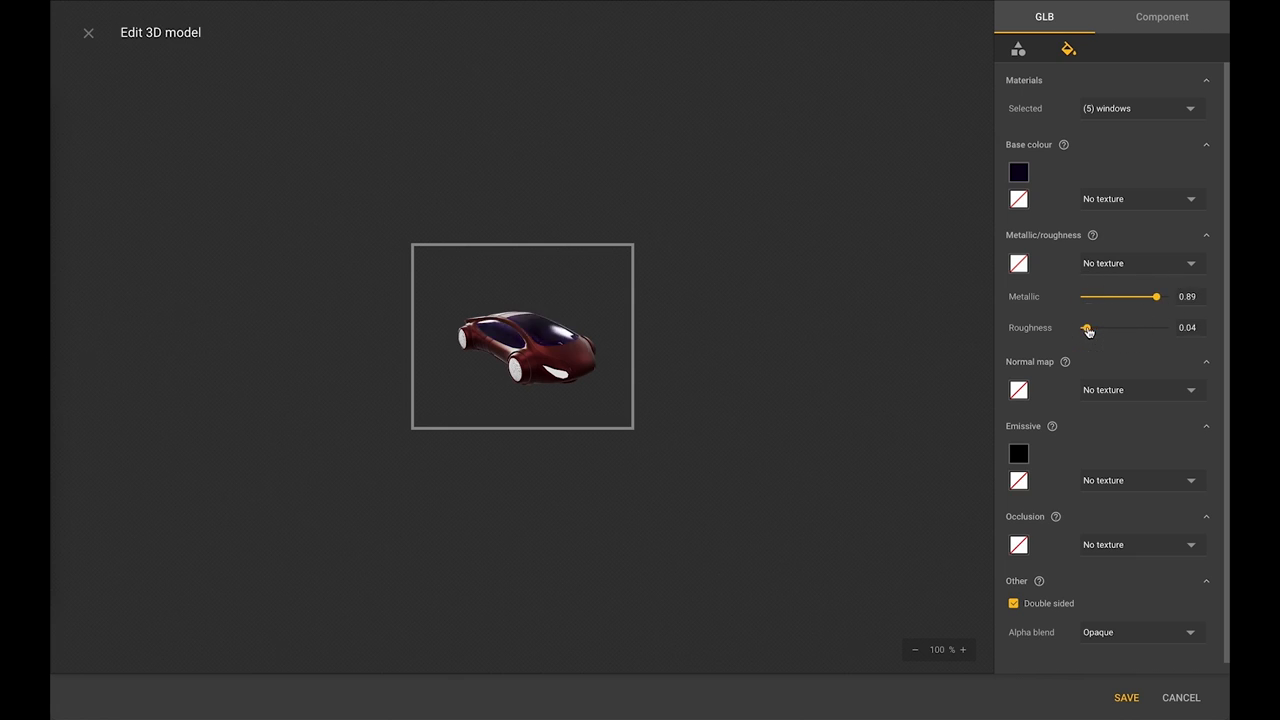
pyautogui.moveTo(577, 369)
pyautogui.mouseDown()
pyautogui.moveTo(563, 366)
pyautogui.moveTo(600, 366)
pyautogui.mouseUp()
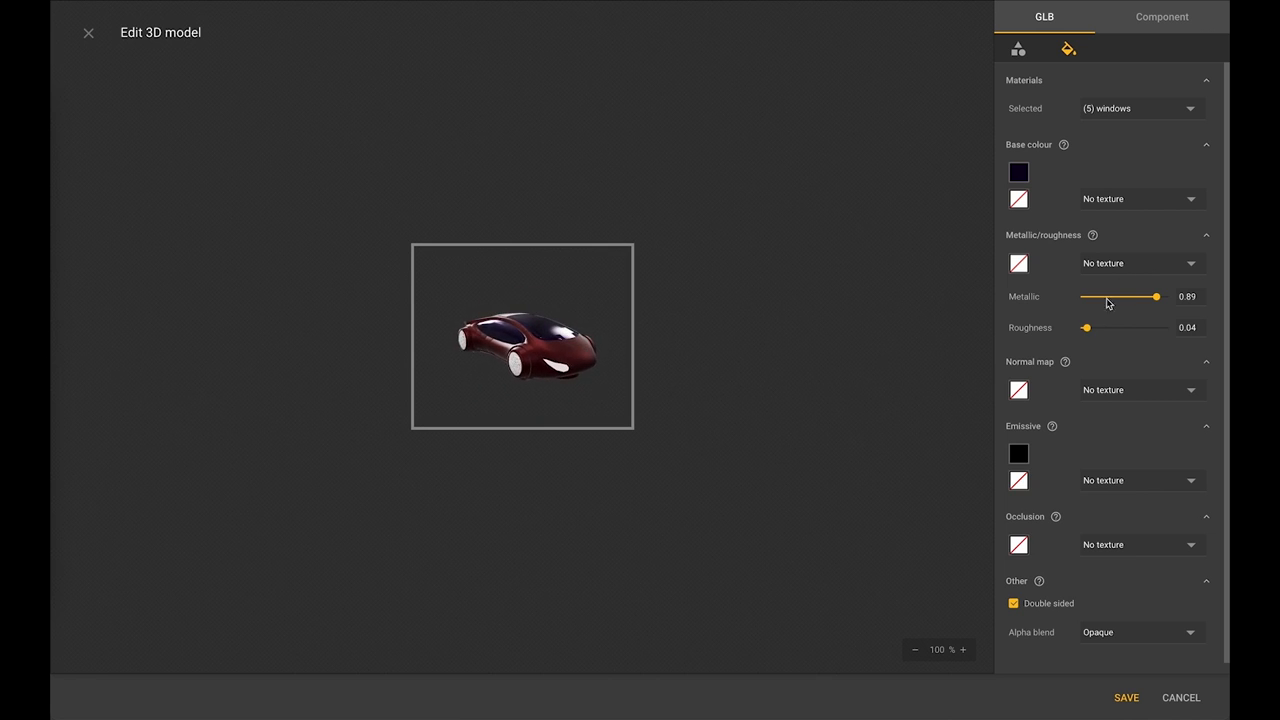
pyautogui.moveTo(1087, 328); pyautogui.dragTo(1100, 331)
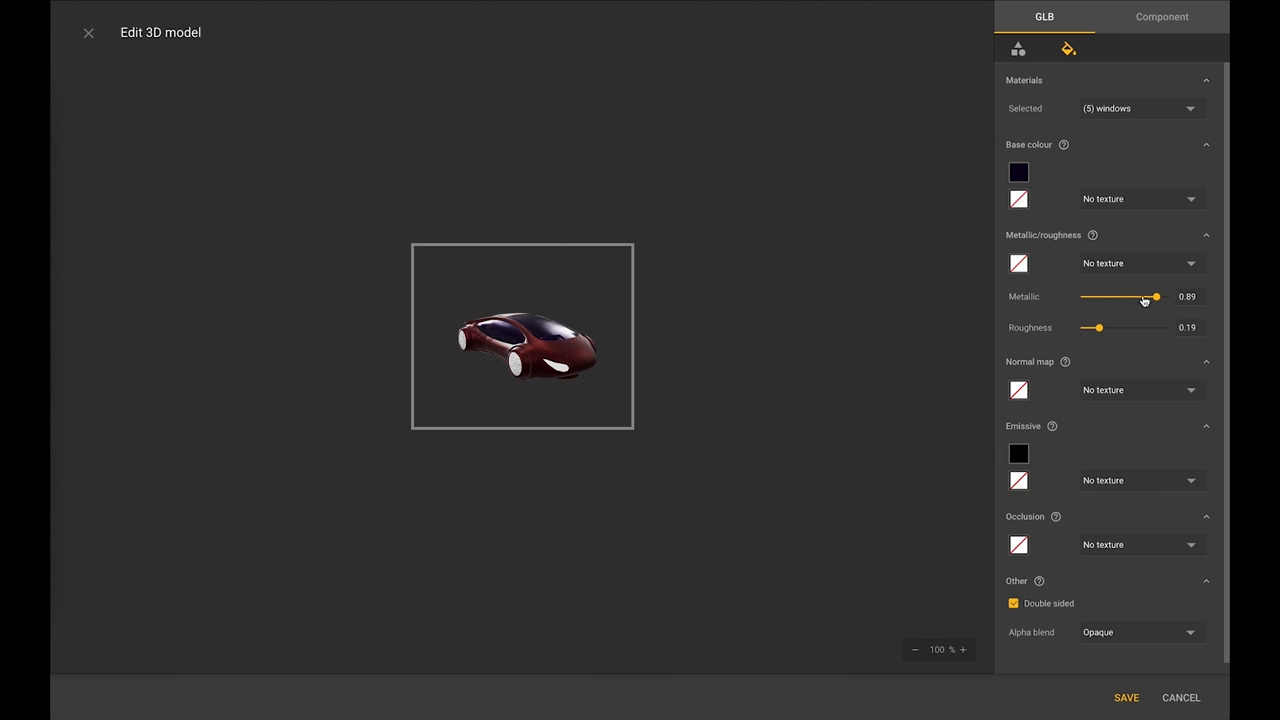
pyautogui.moveTo(1157, 297); pyautogui.dragTo(1098, 331)
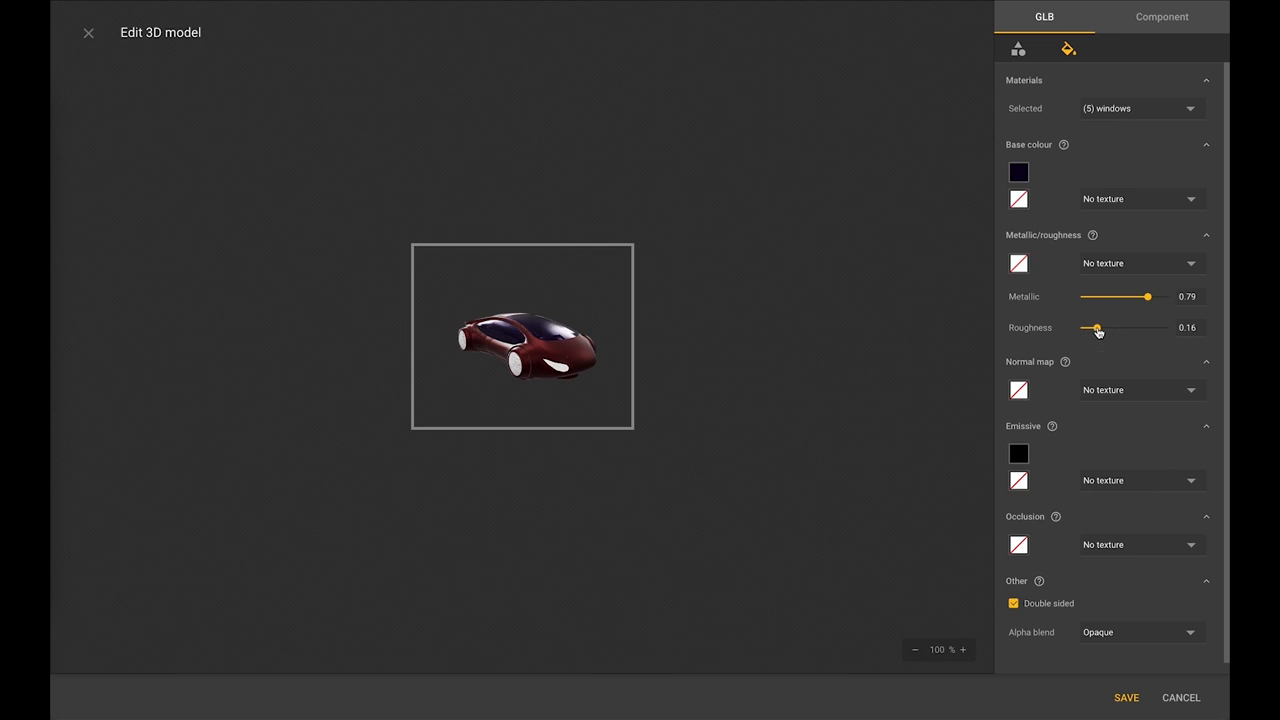
pyautogui.click(1168, 394)
pyautogui.click(1155, 409)
pyautogui.scroll(-1, 1088, 440)
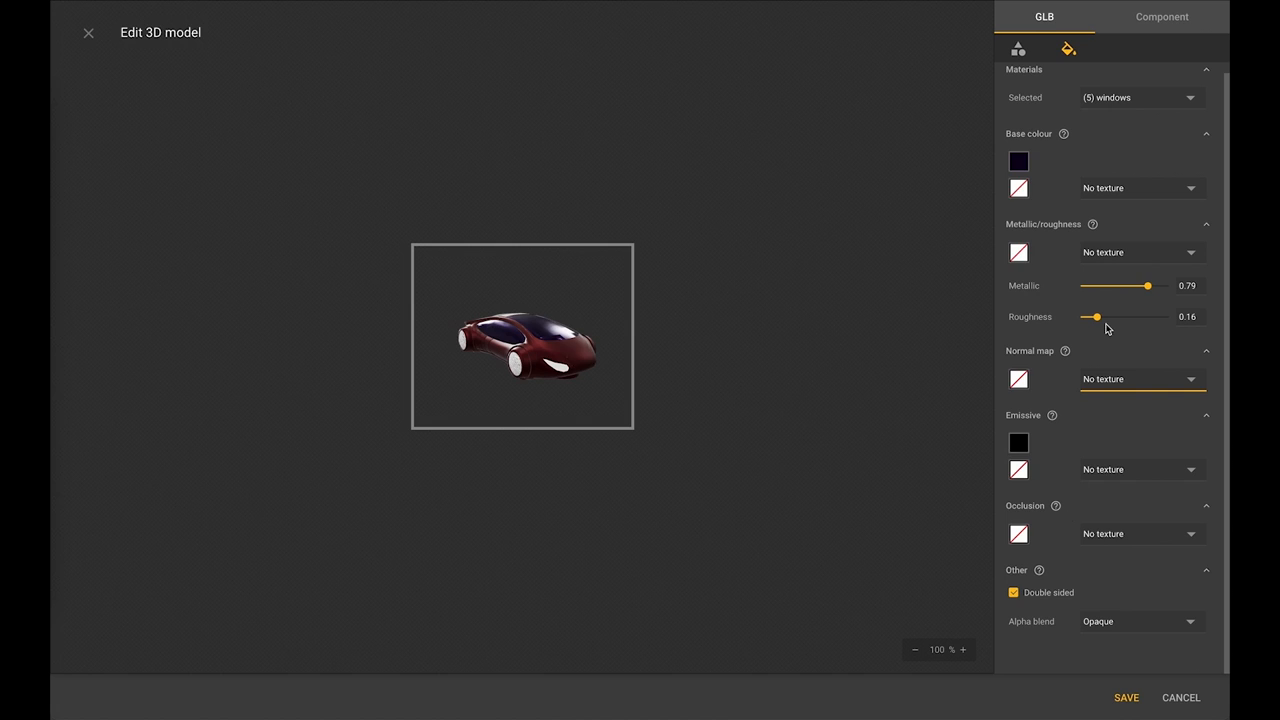
pyautogui.scroll(1, 1106, 329)
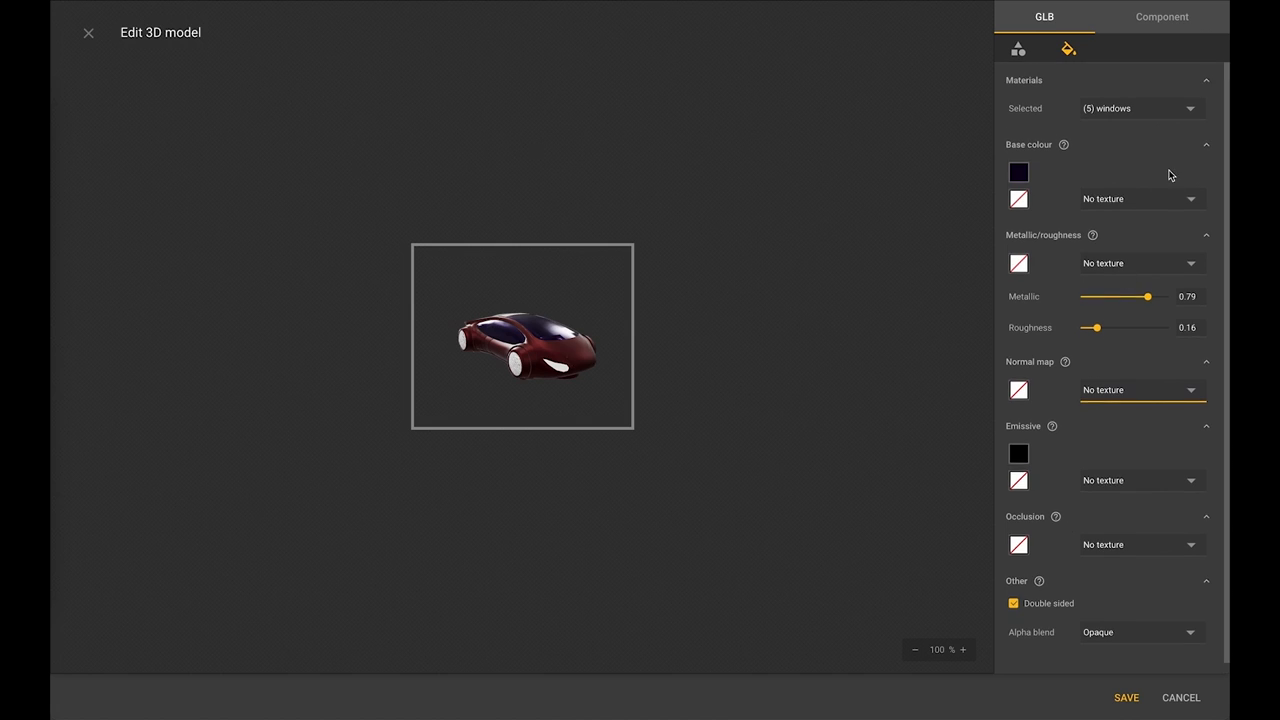
# Set the wheels material's base colour to near-black 010004 and its metallic value to 0.24.
pyautogui.click(1190, 115)
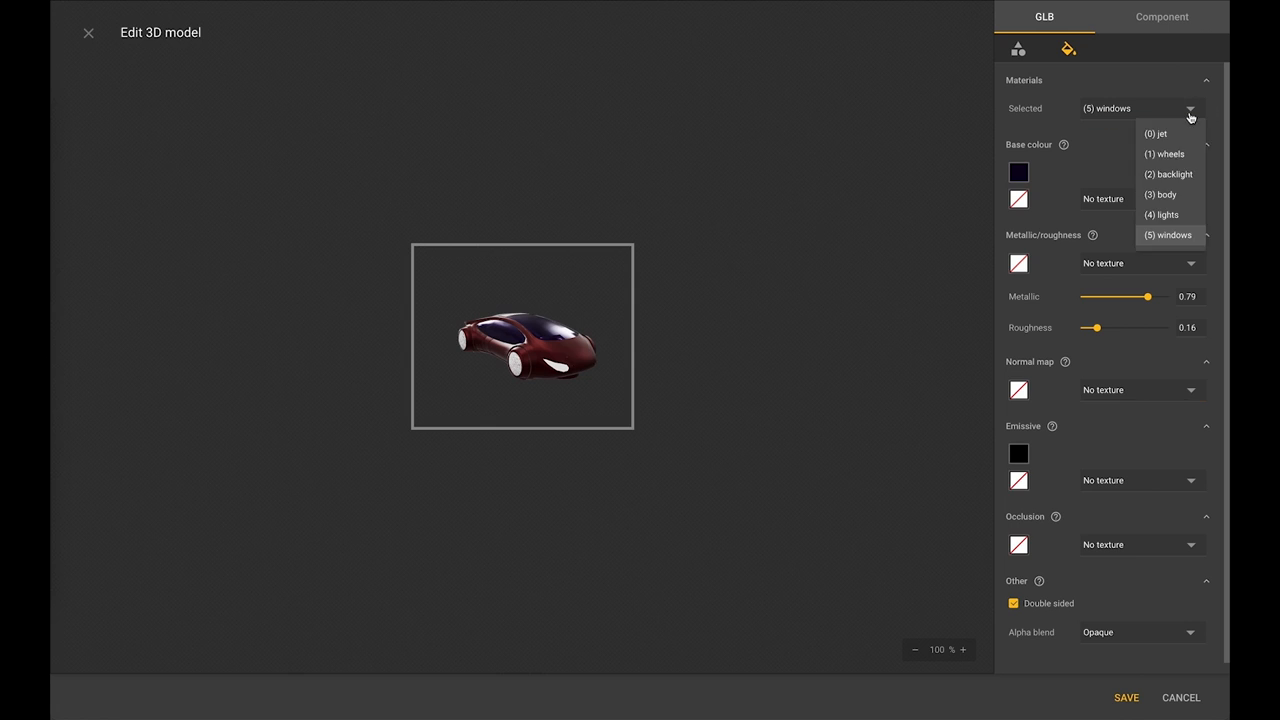
pyautogui.click(1165, 153)
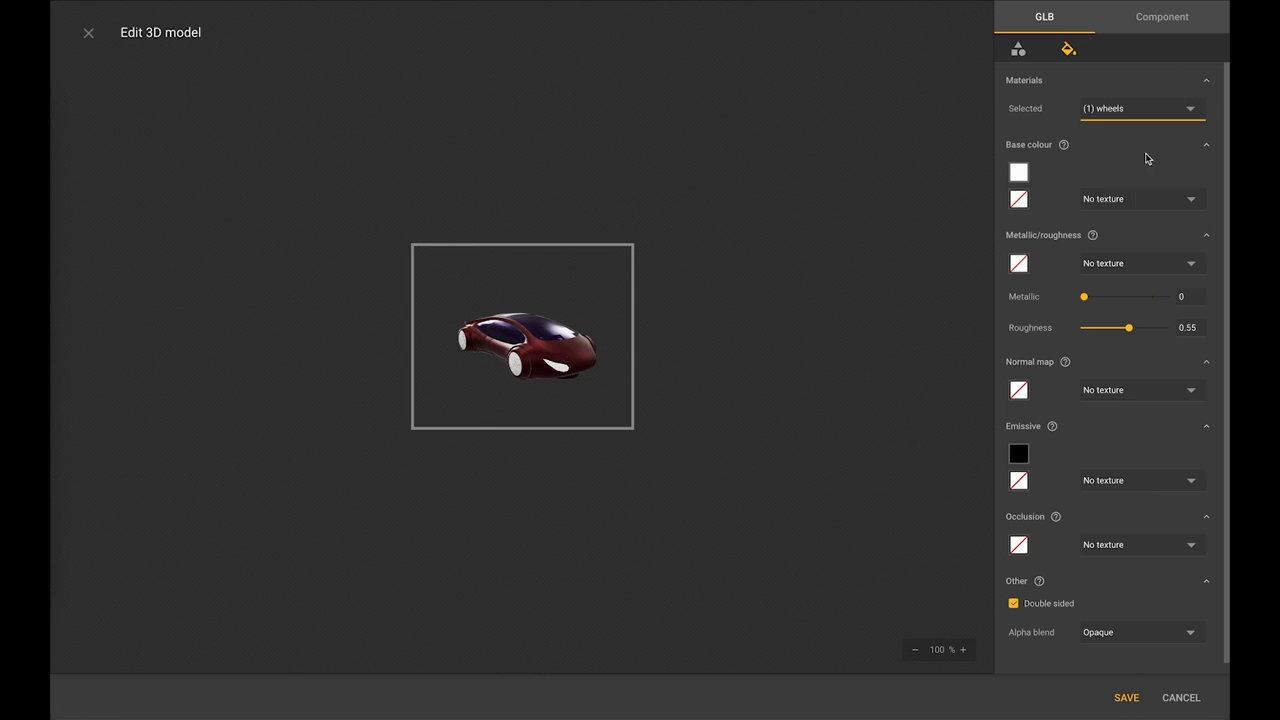
pyautogui.click(1018, 172)
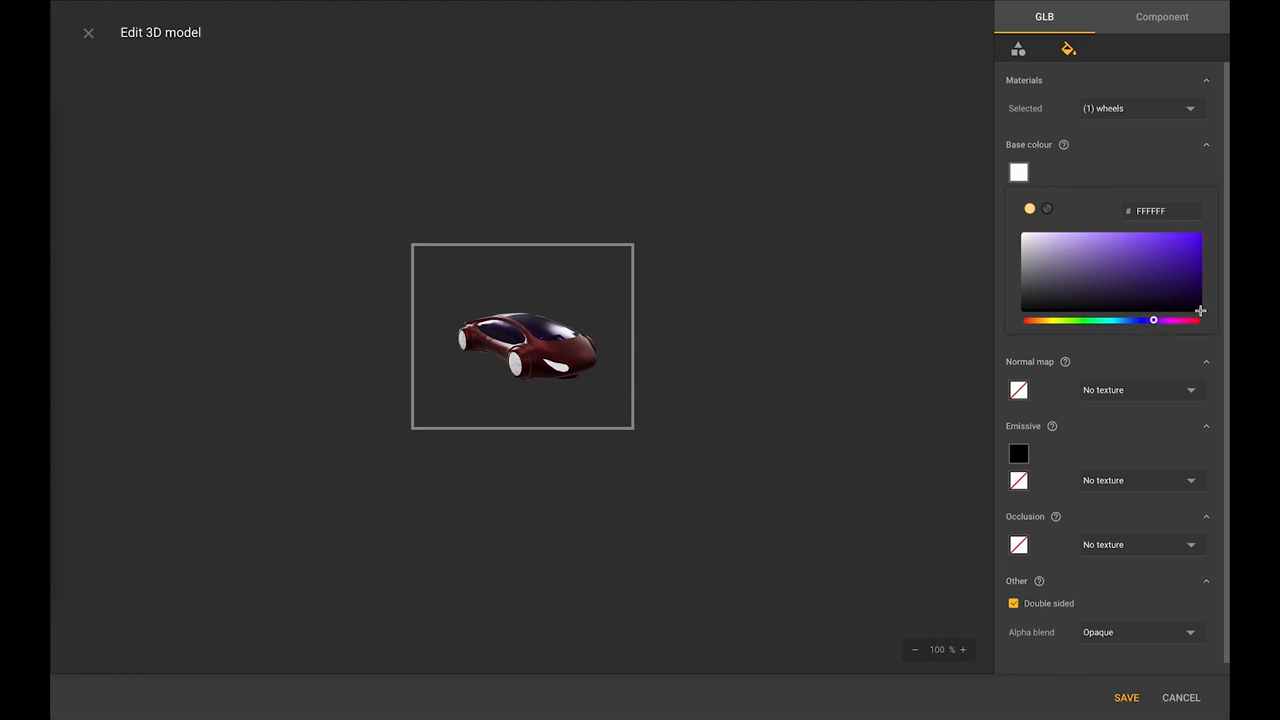
pyautogui.click(1200, 311)
pyautogui.click(1131, 167)
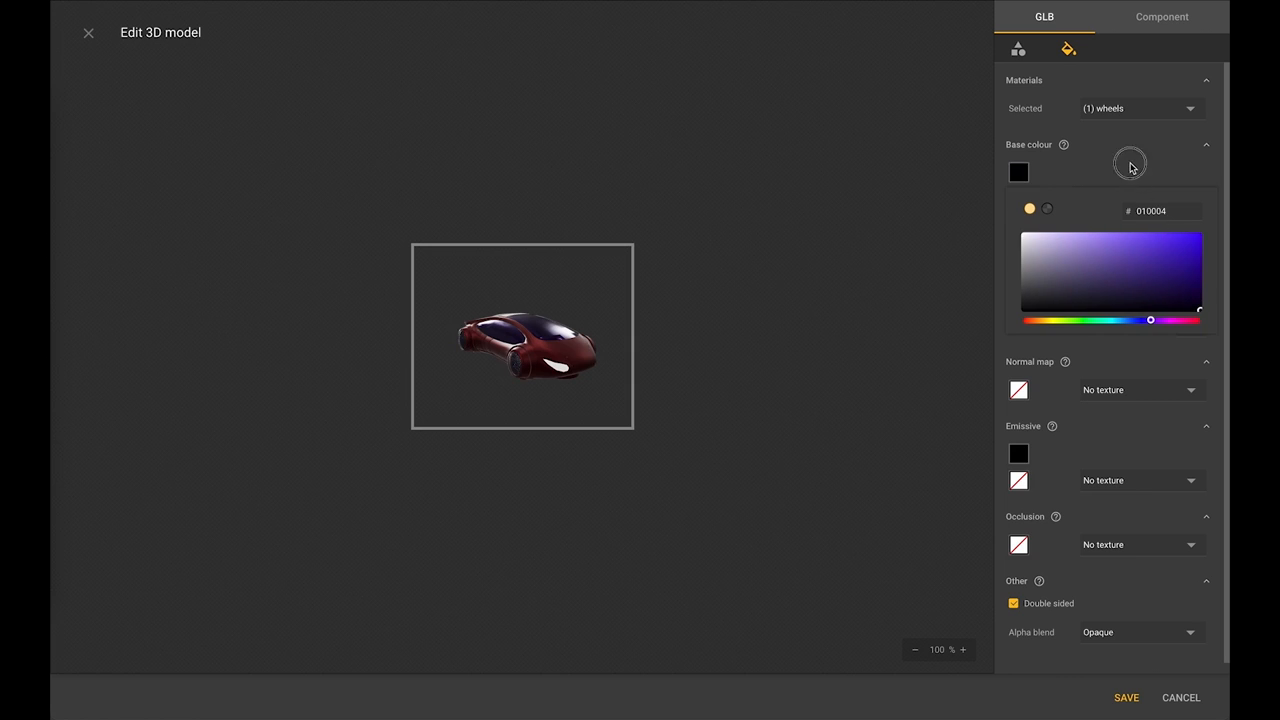
pyautogui.moveTo(1084, 298); pyautogui.dragTo(1104, 299)
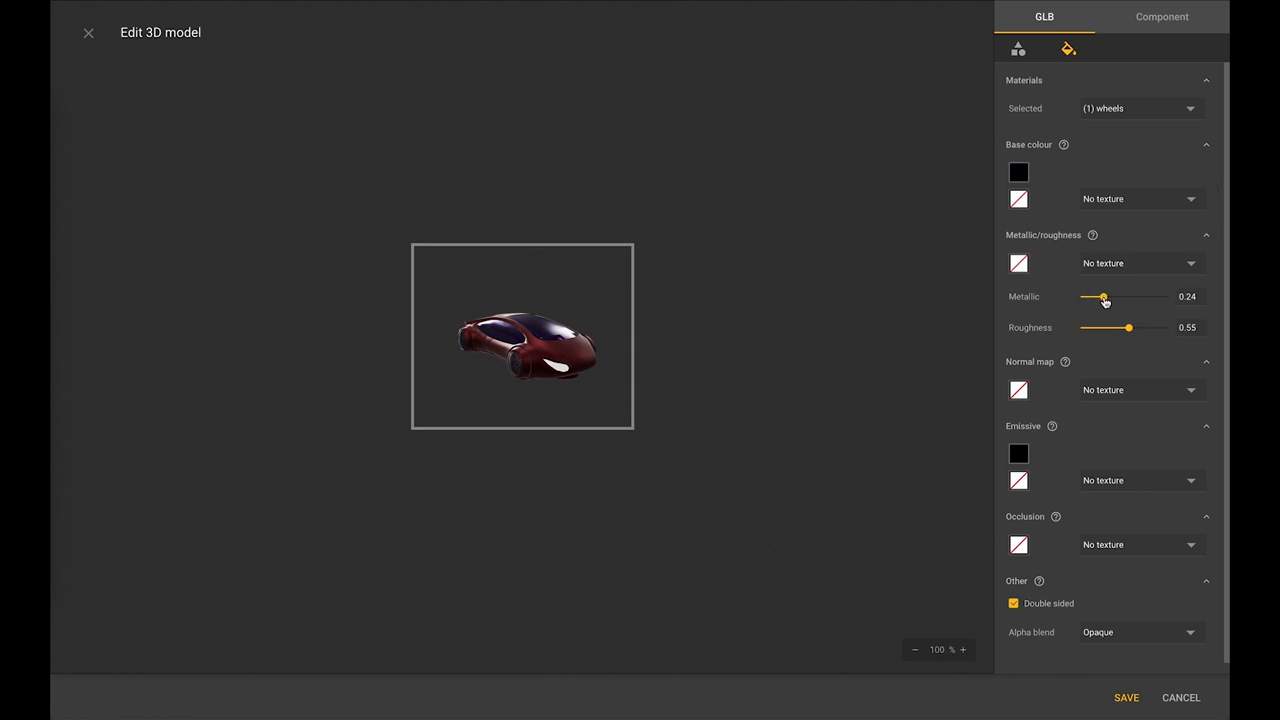
# Select the lights material and set its emissive colour to pale yellow EEED8C.
pyautogui.click(1189, 110)
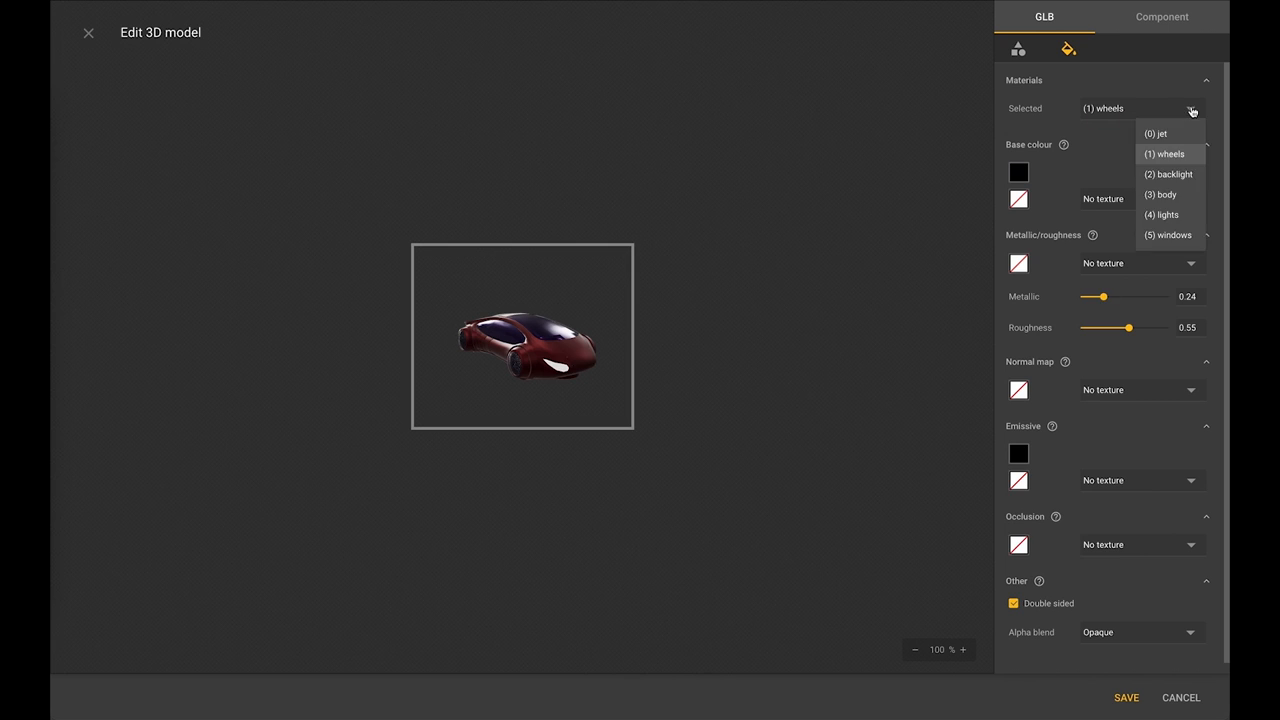
pyautogui.click(1163, 214)
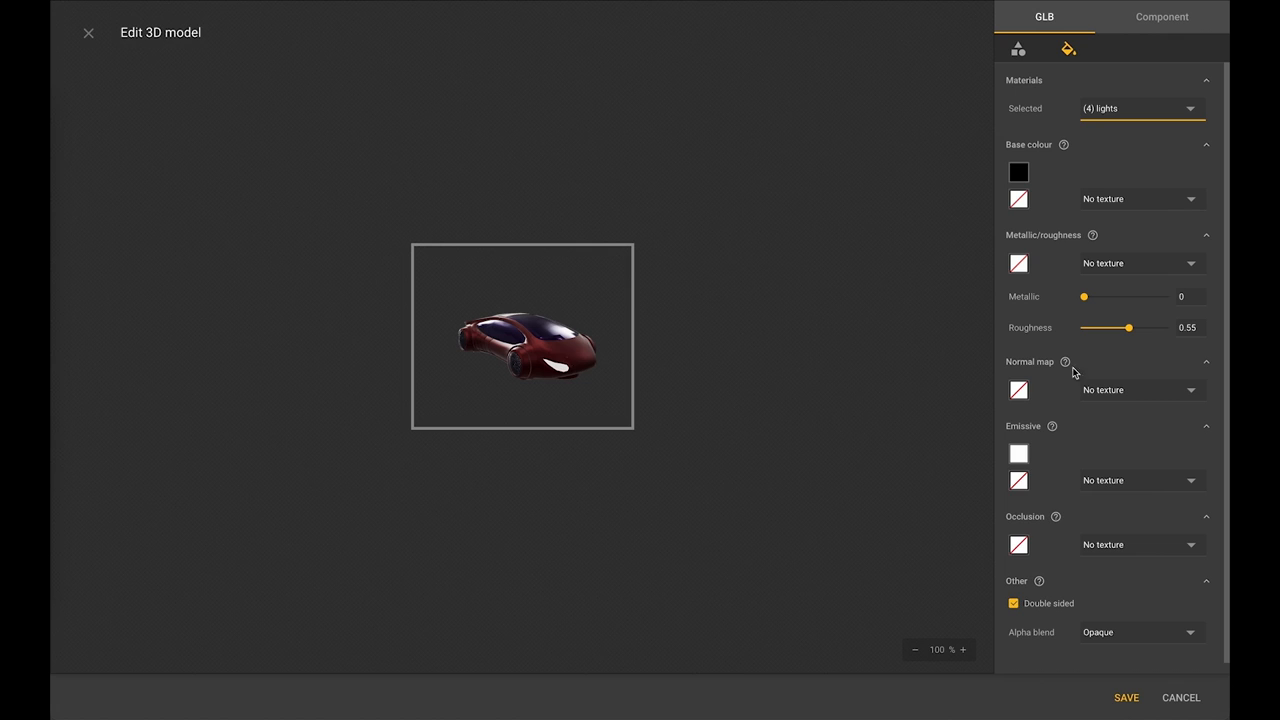
pyautogui.click(1017, 460)
pyautogui.click(1017, 456)
pyautogui.moveTo(1072, 516)
pyautogui.mouseDown()
pyautogui.moveTo(1191, 591)
pyautogui.moveTo(1140, 554)
pyautogui.moveTo(1021, 514)
pyautogui.mouseUp()
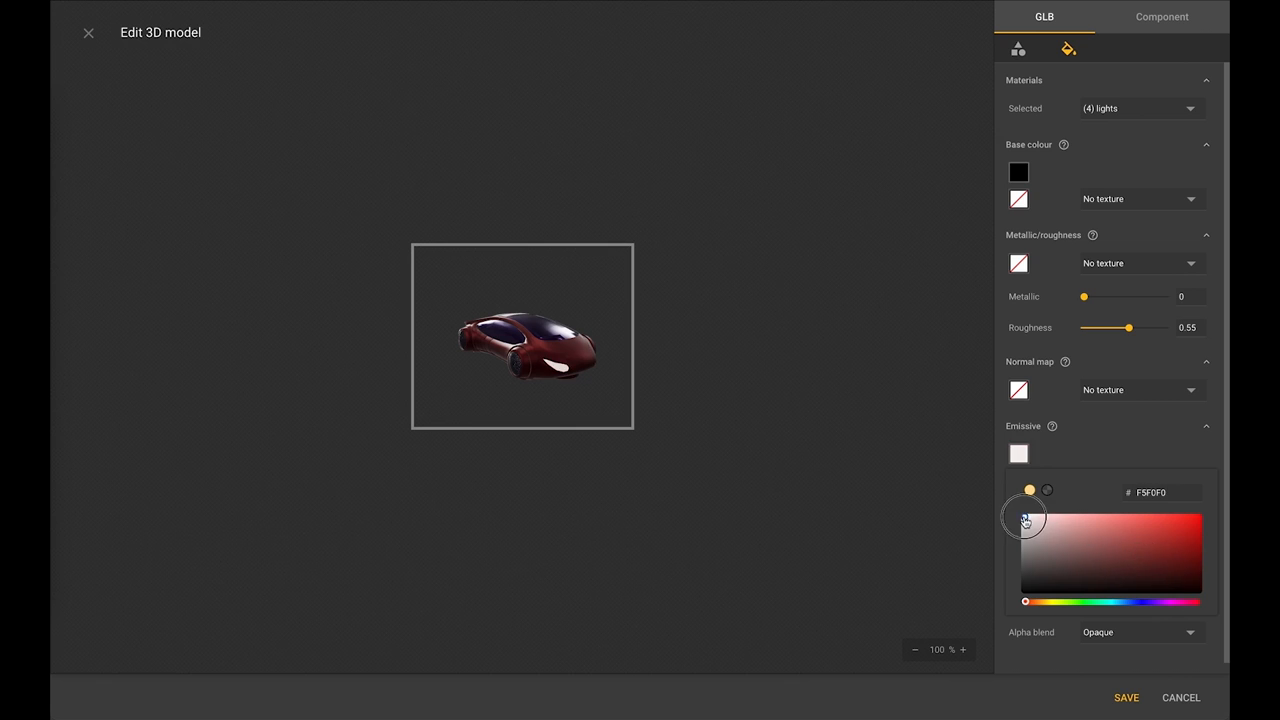
pyautogui.click(1157, 493)
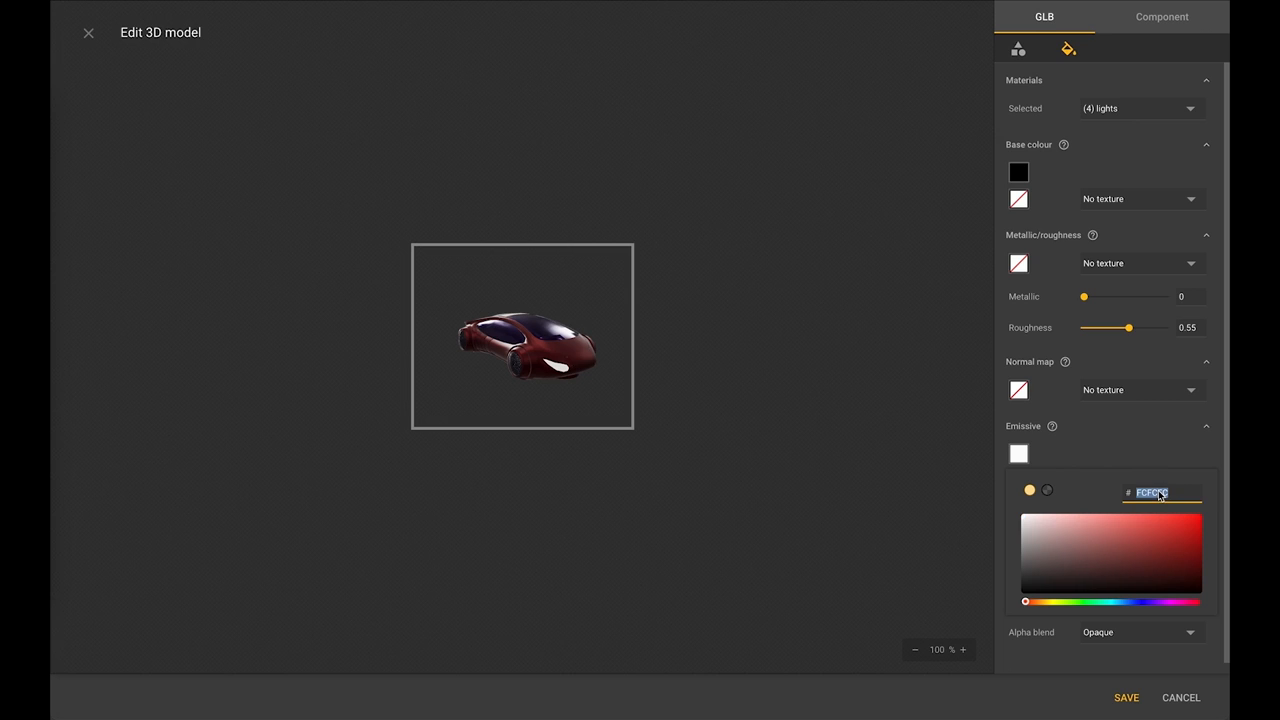
pyautogui.click(1053, 604)
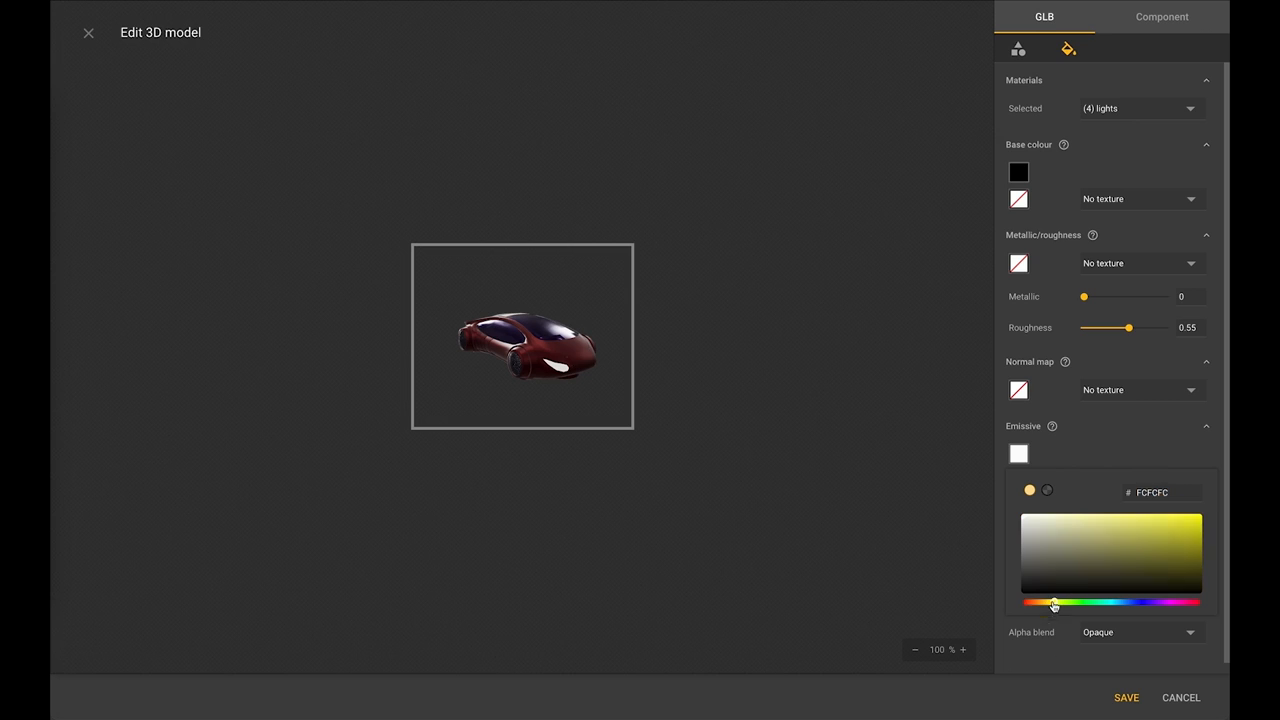
pyautogui.click(1074, 517)
pyautogui.moveTo(1084, 517)
pyautogui.mouseDown()
pyautogui.moveTo(1128, 531)
pyautogui.moveTo(1108, 522)
pyautogui.mouseUp()
pyautogui.click(1096, 519)
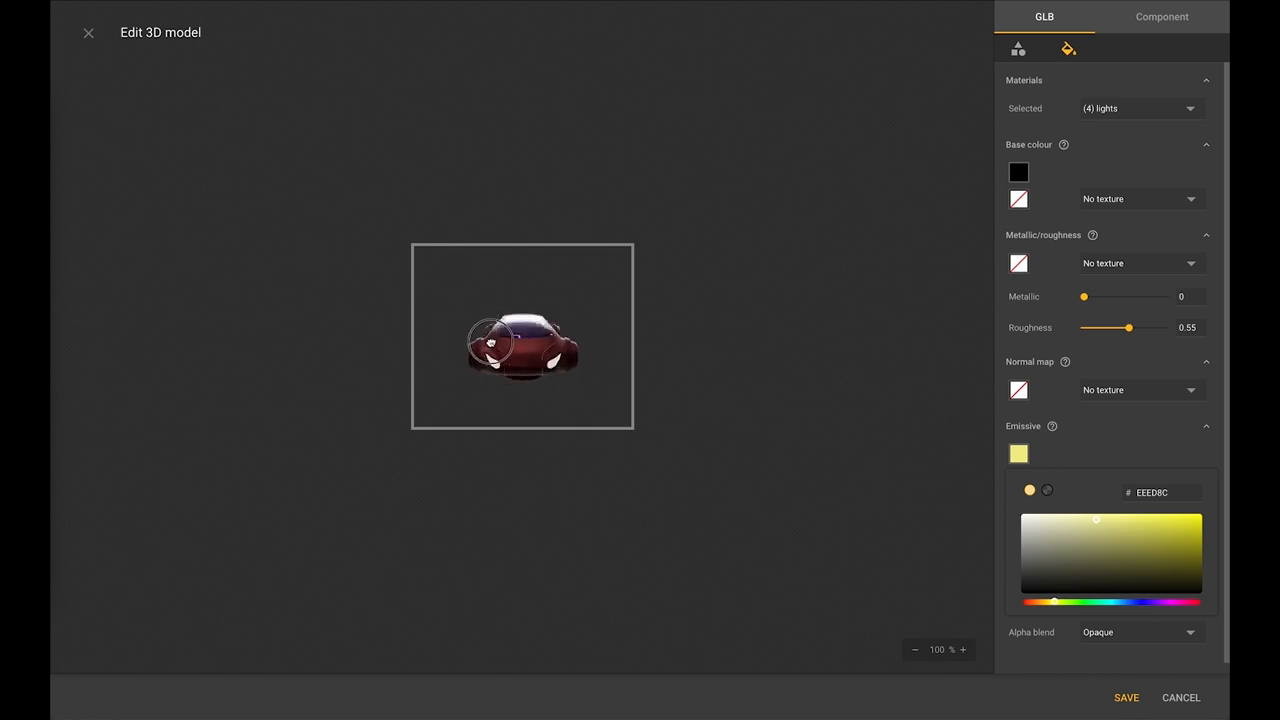
pyautogui.moveTo(511, 355); pyautogui.dragTo(516, 353)
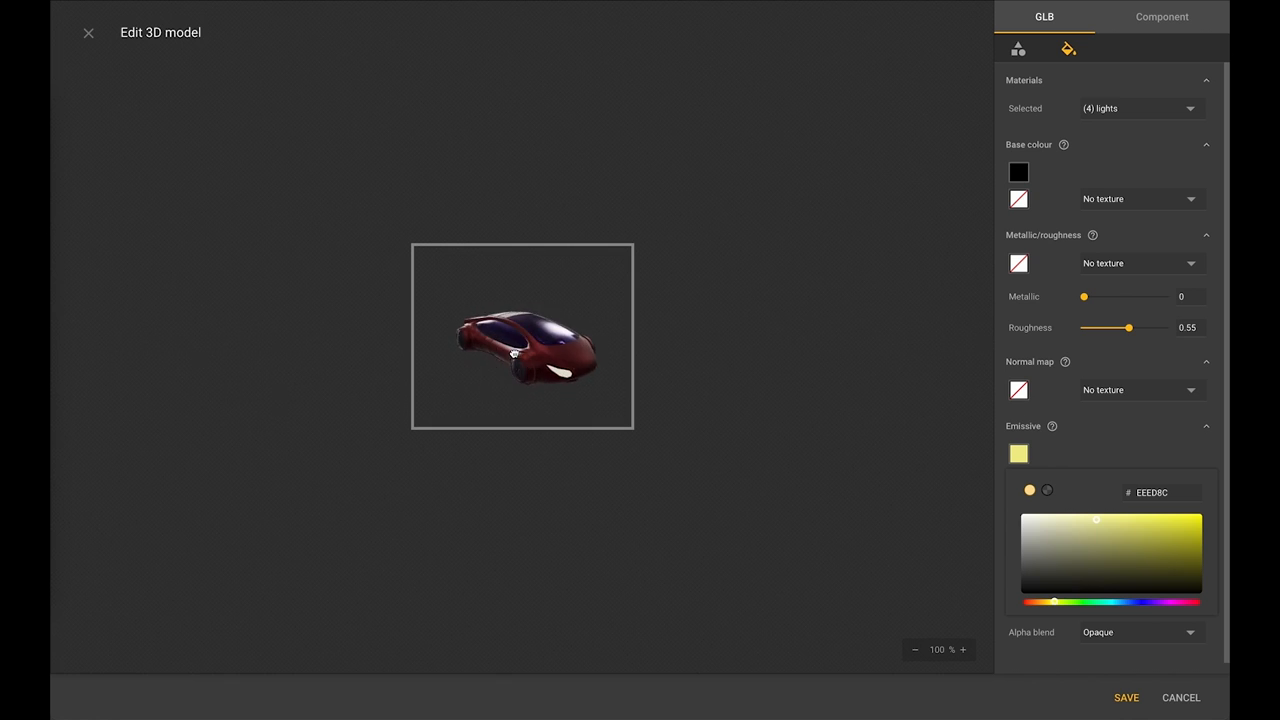
pyautogui.click(1040, 20)
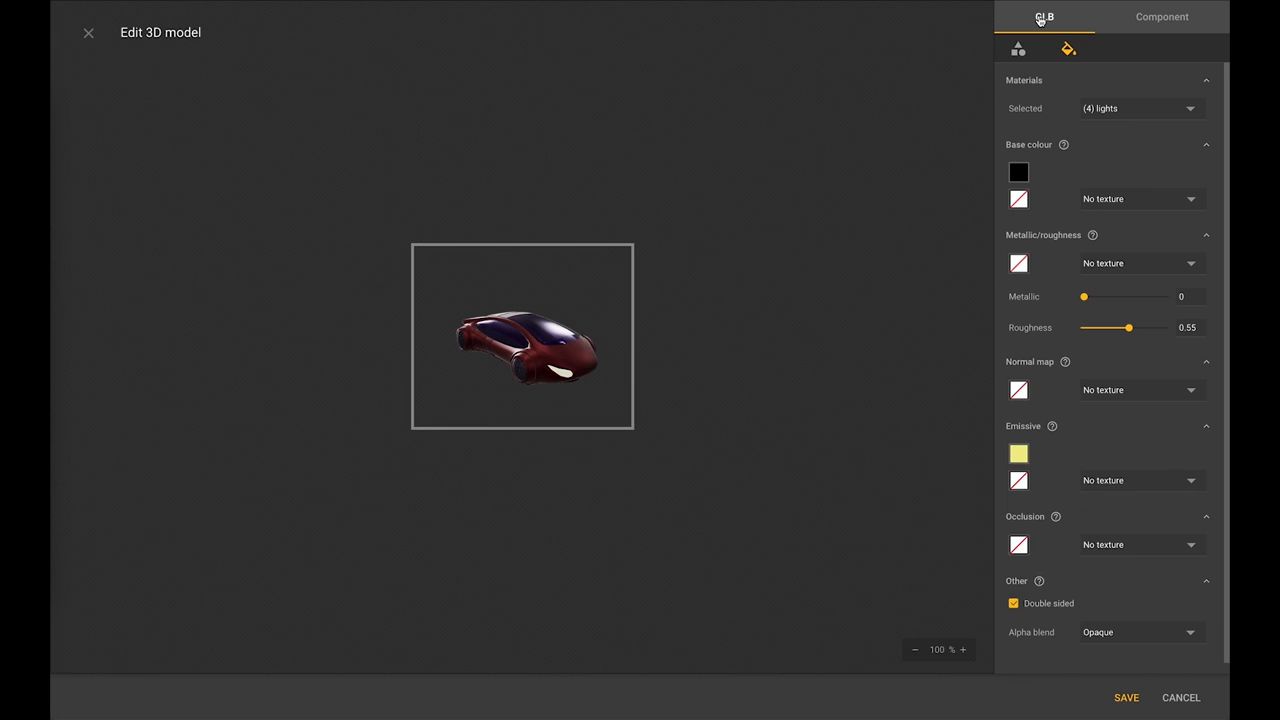
# Set the component's background to the environment image wide_street_02.jpg from the hdri folder inside 3D.
pyautogui.click(1155, 19)
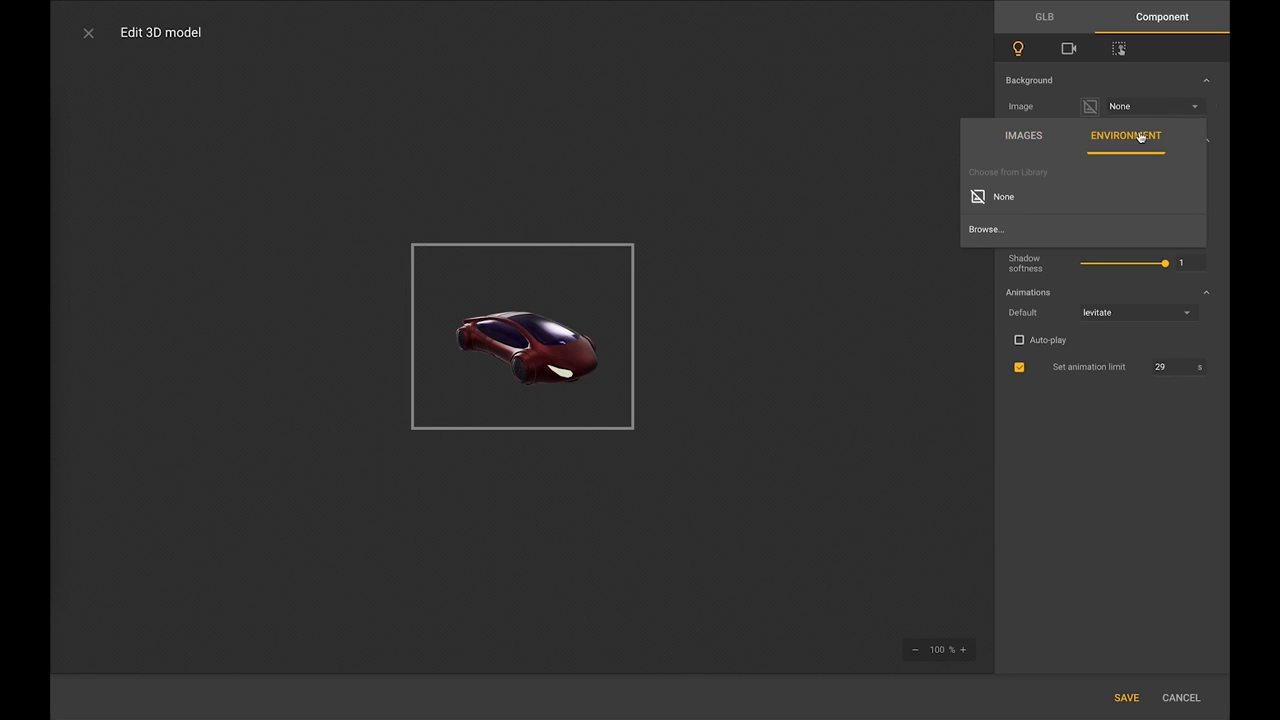
pyautogui.click(992, 228)
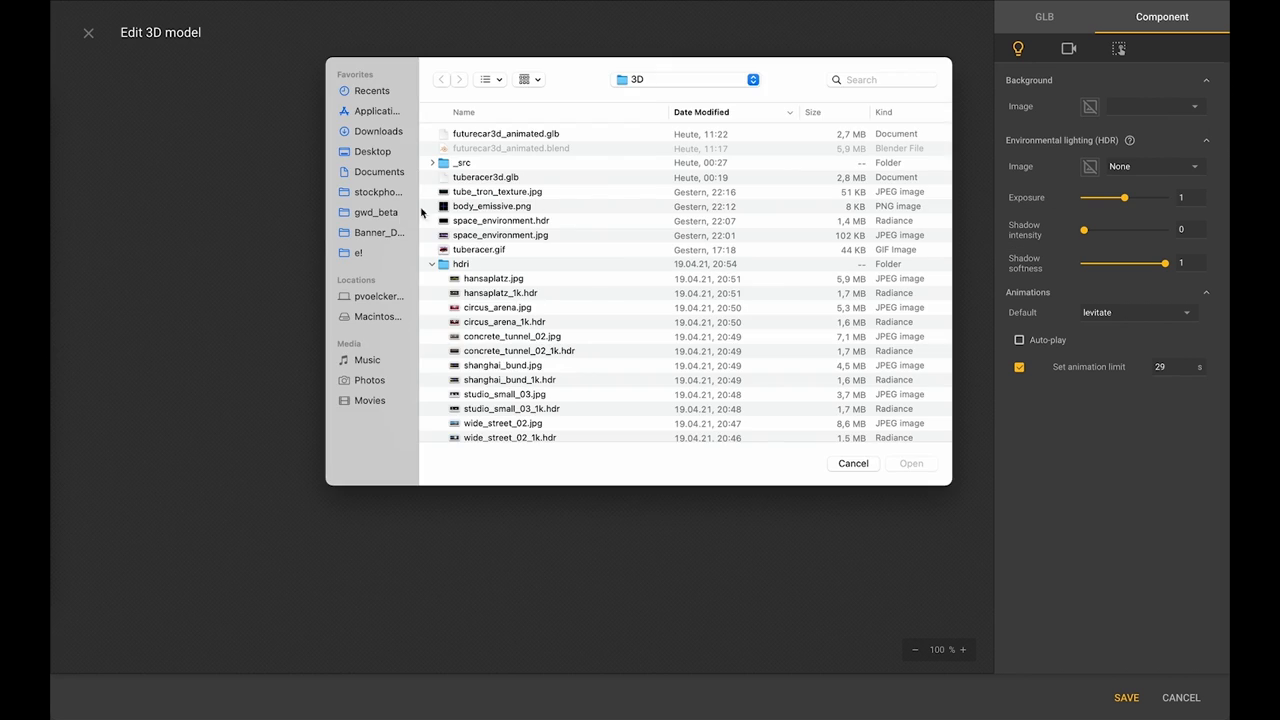
pyautogui.click(381, 234)
pyautogui.doubleClick(458, 134)
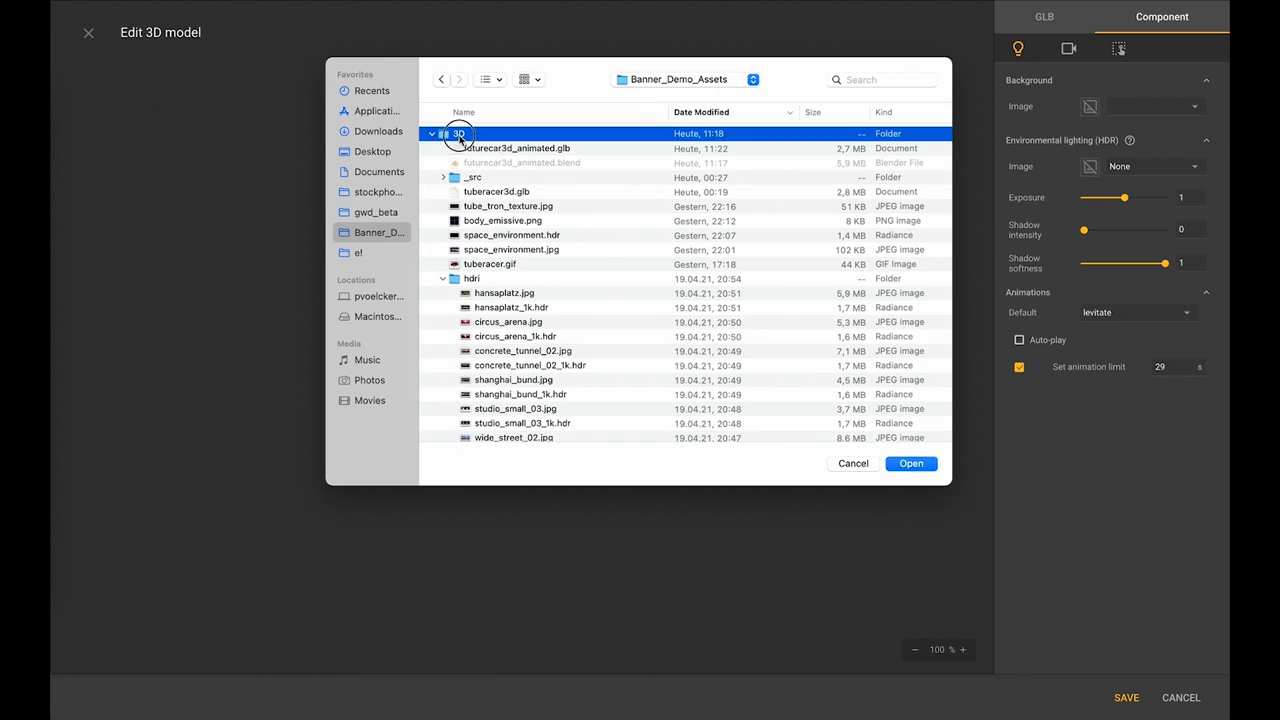
pyautogui.scroll(-3, 507, 289)
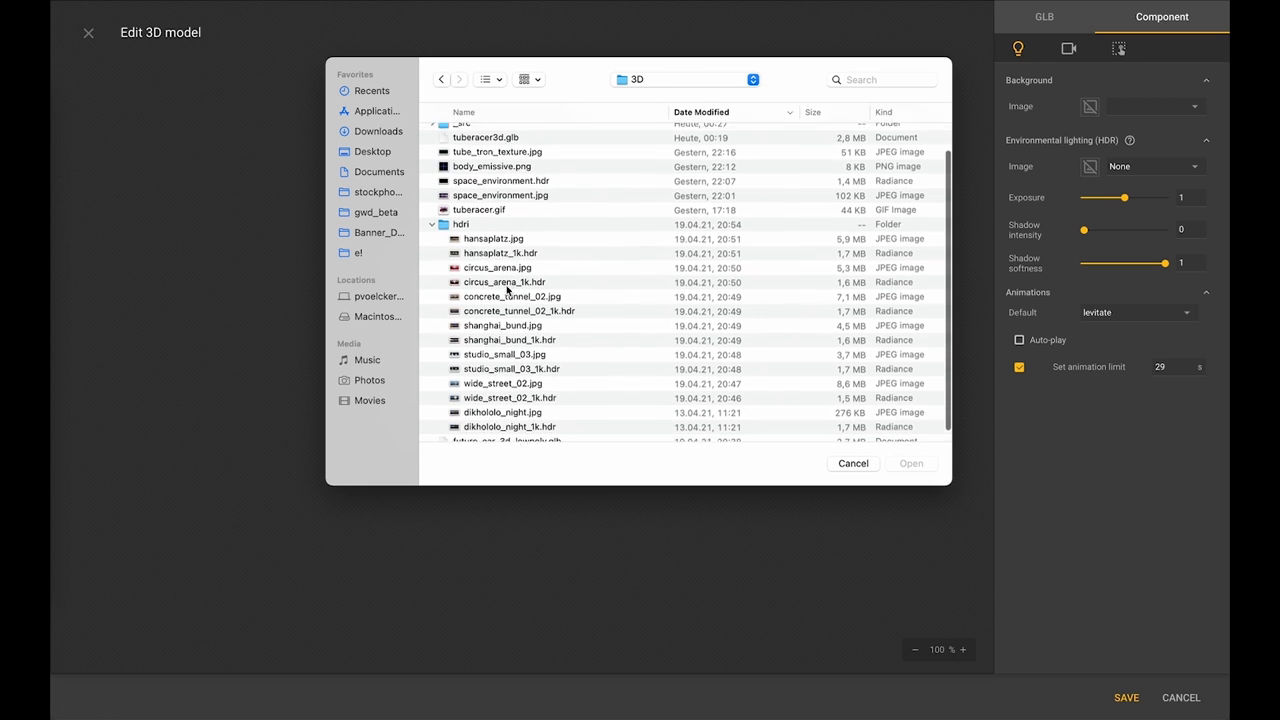
pyautogui.click(512, 369)
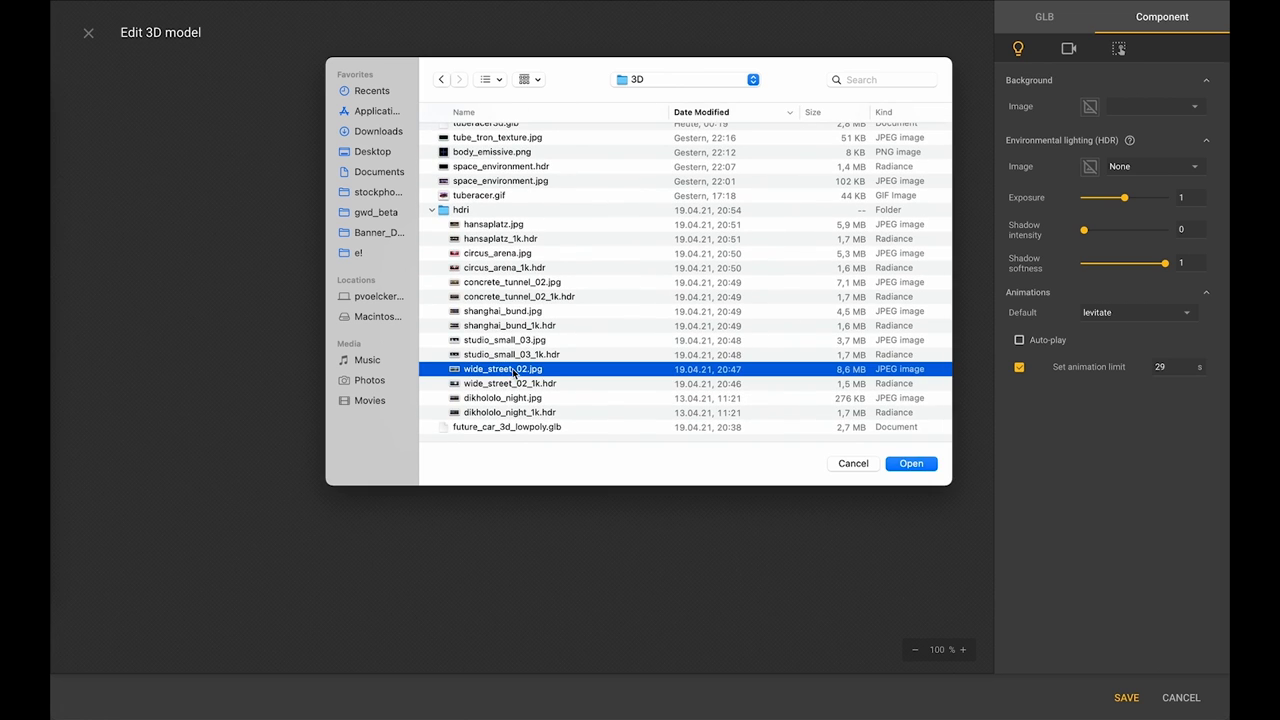
pyautogui.click(905, 463)
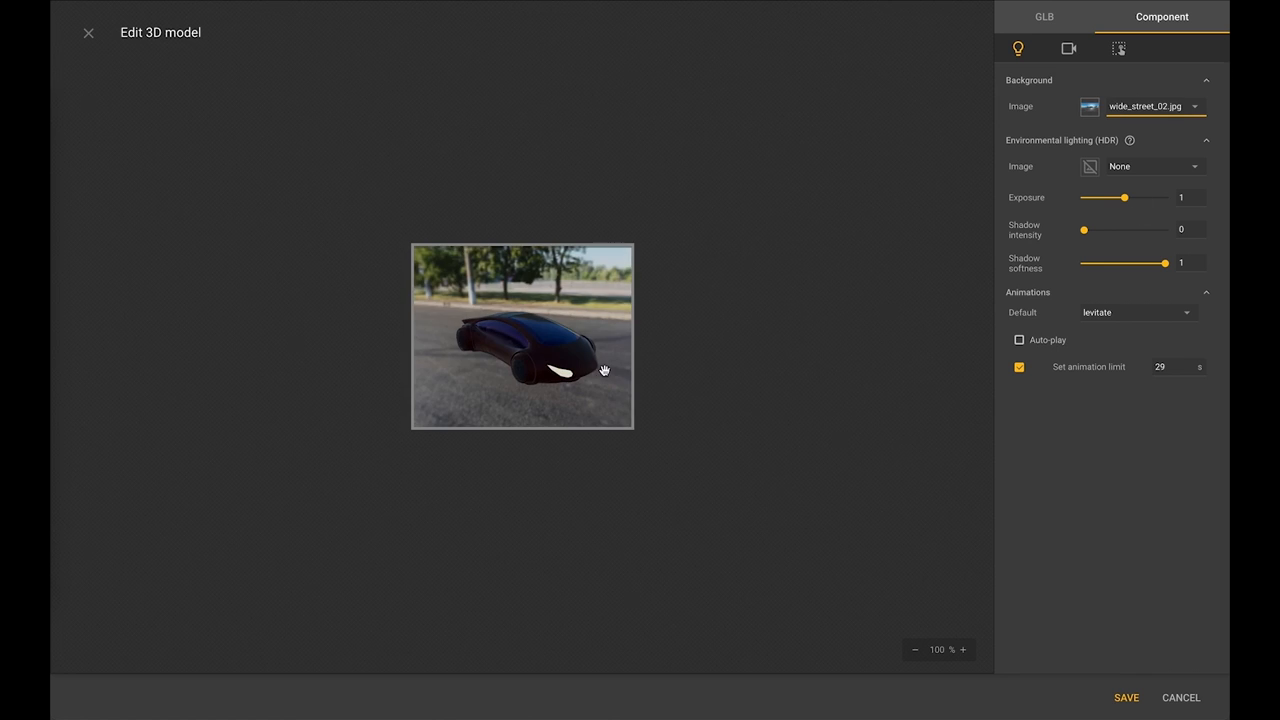
pyautogui.moveTo(557, 358)
pyautogui.mouseDown()
pyautogui.moveTo(543, 357)
pyautogui.moveTo(575, 320)
pyautogui.moveTo(551, 337)
pyautogui.moveTo(566, 366)
pyautogui.moveTo(603, 354)
pyautogui.moveTo(500, 346)
pyautogui.moveTo(520, 371)
pyautogui.moveTo(547, 349)
pyautogui.moveTo(573, 354)
pyautogui.mouseUp()
# Set the environmental lighting image to wide_street_02_1k.hdr from the hdri folder and check its reflections on the car.
pyautogui.click(1195, 169)
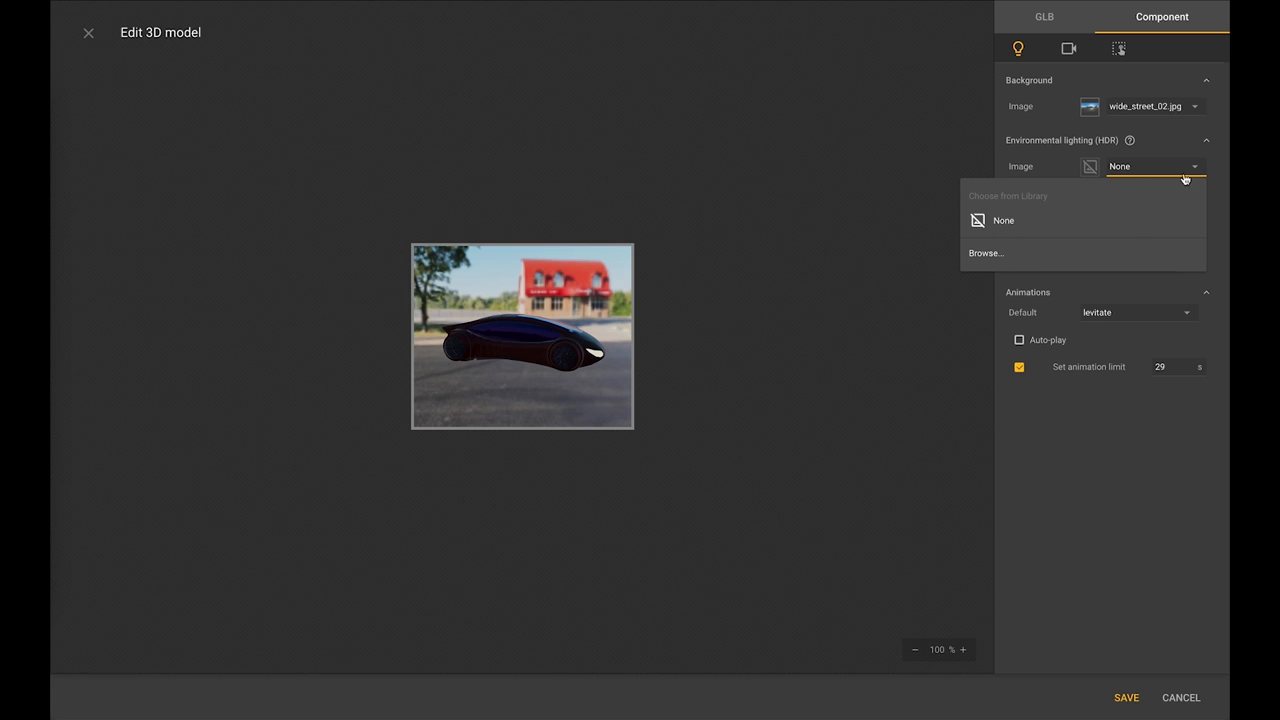
pyautogui.click(1014, 252)
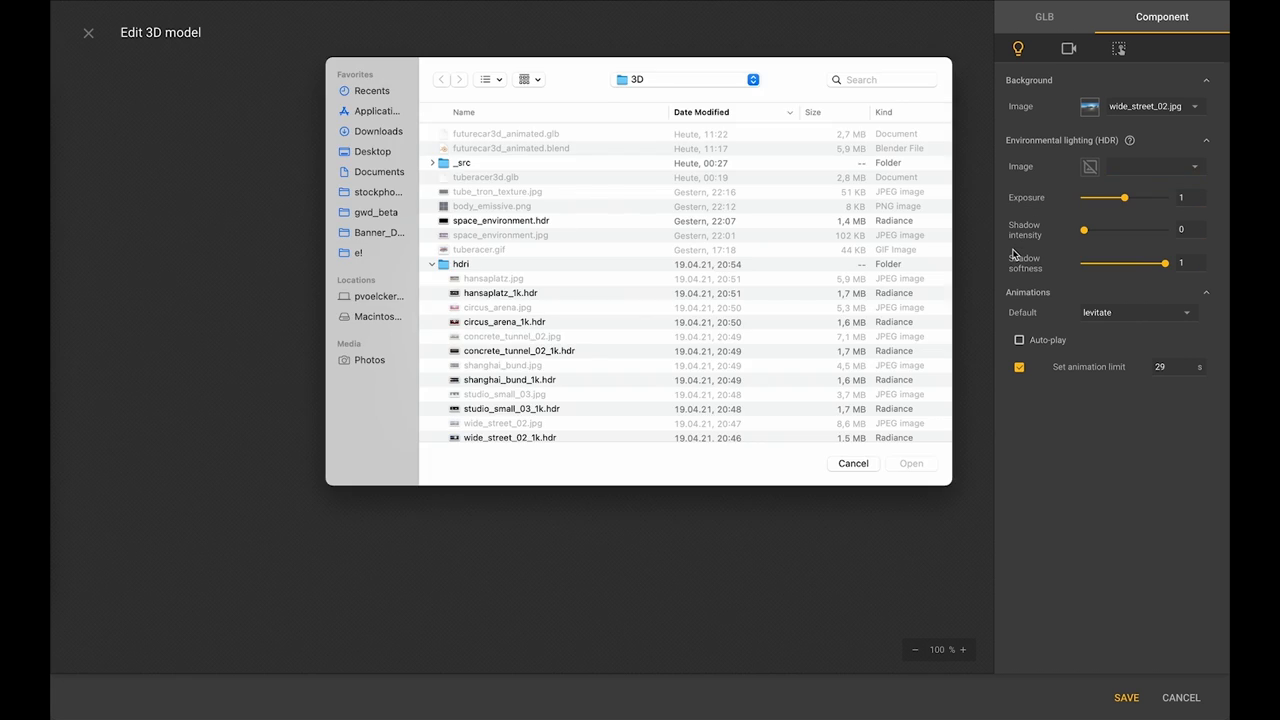
pyautogui.scroll(-2, 520, 410)
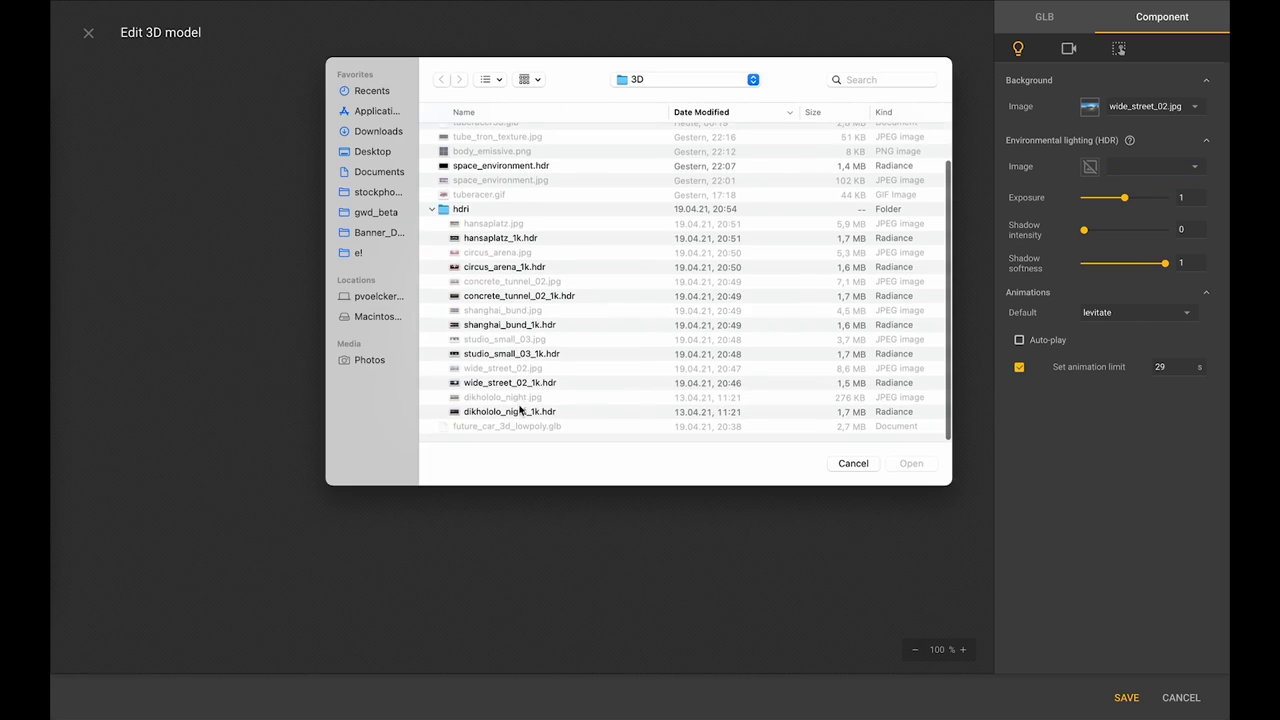
pyautogui.click(815, 386)
pyautogui.click(897, 464)
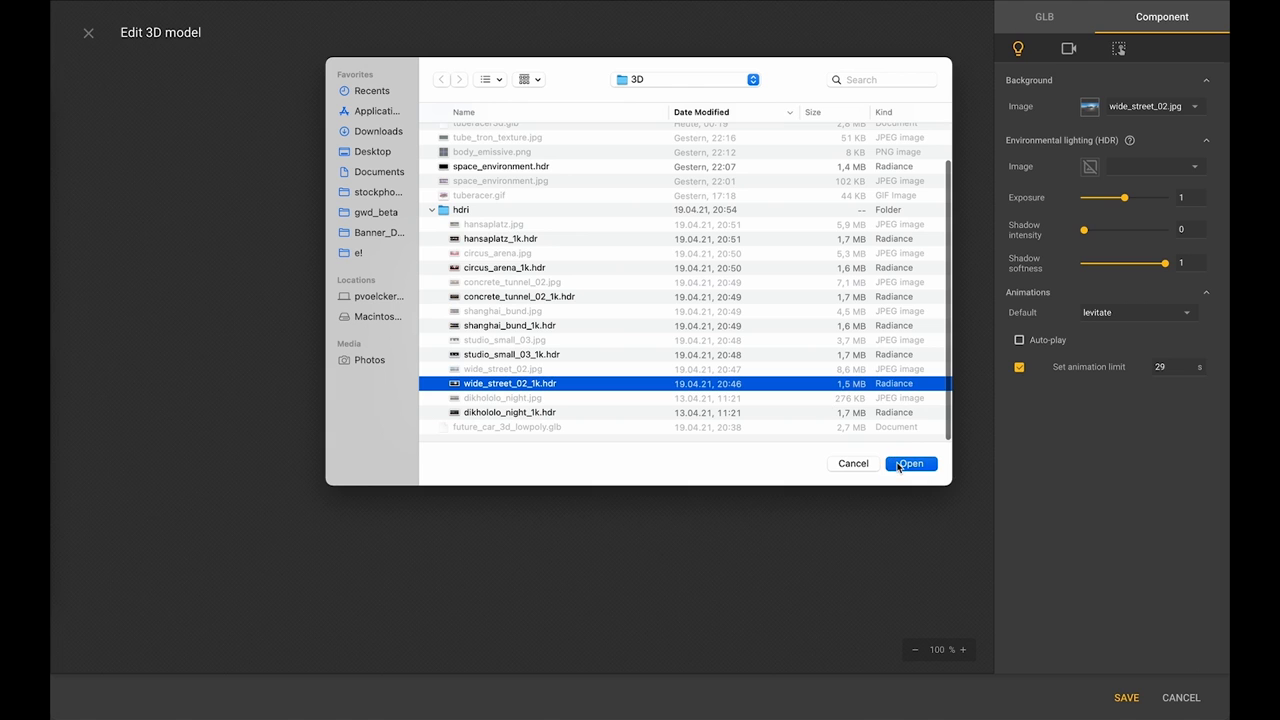
pyautogui.click(1195, 169)
pyautogui.click(1195, 170)
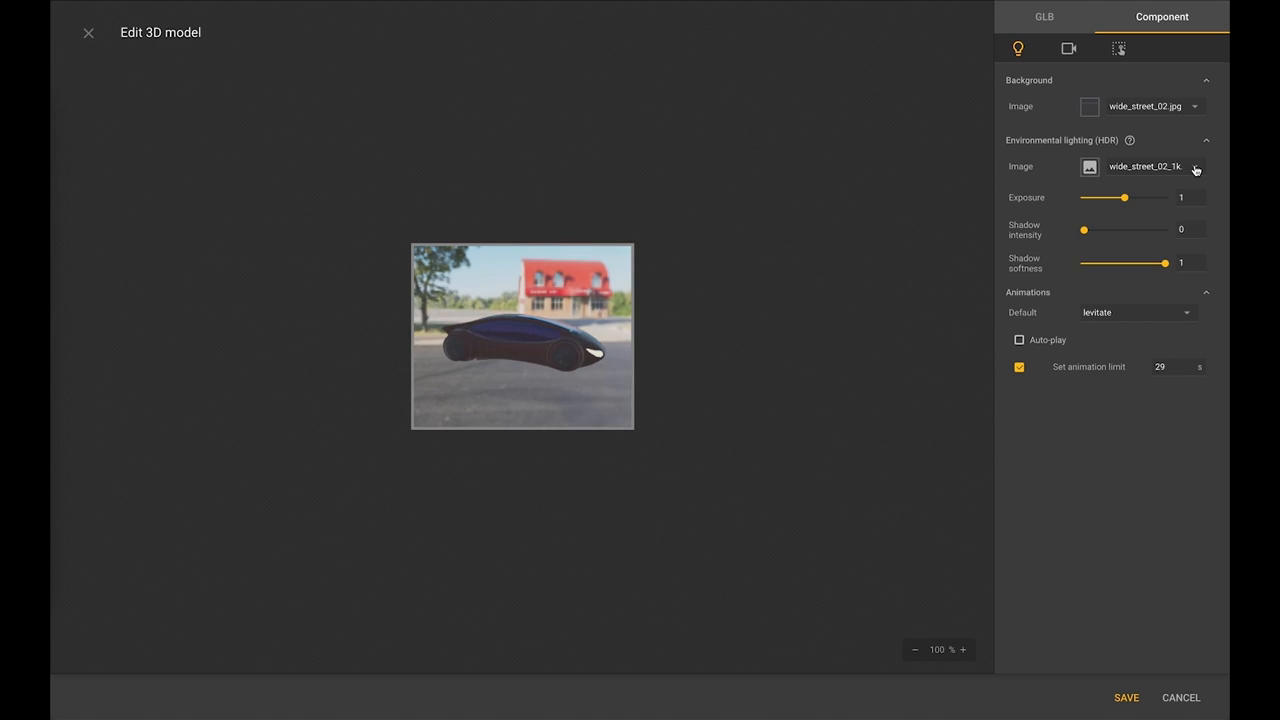
pyautogui.click(1196, 170)
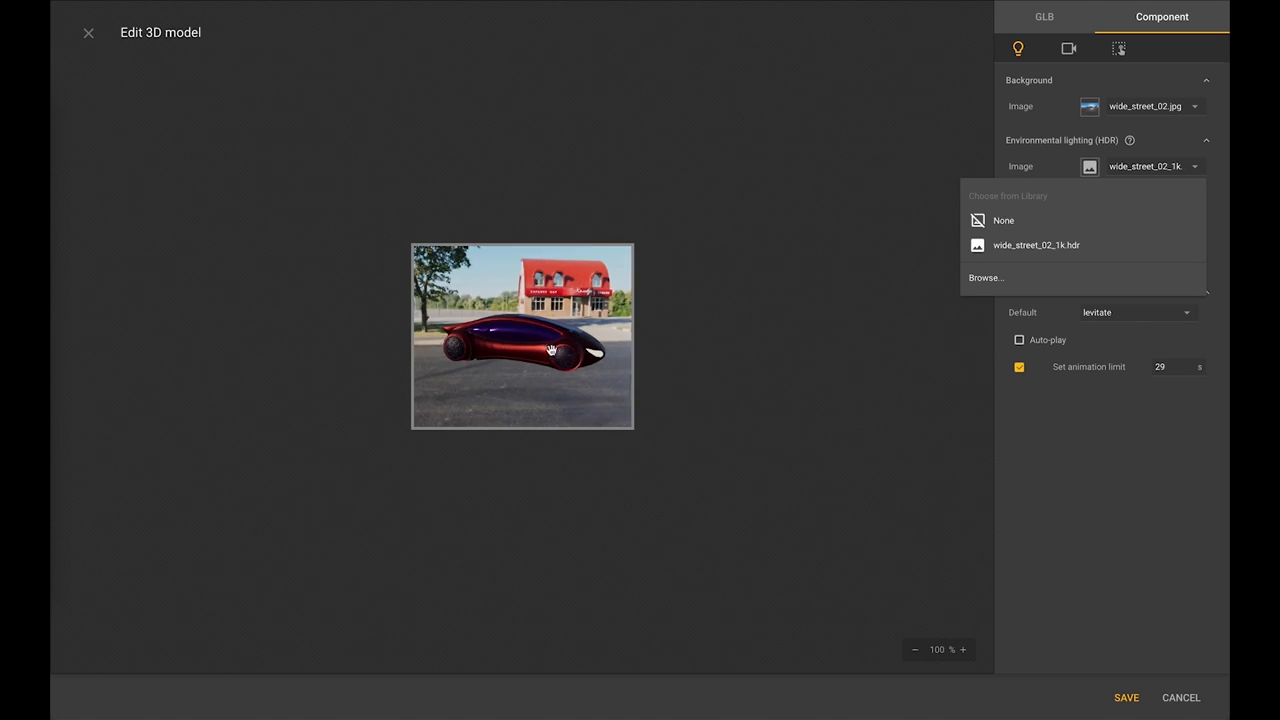
pyautogui.moveTo(559, 353)
pyautogui.mouseDown()
pyautogui.moveTo(568, 405)
pyautogui.moveTo(517, 362)
pyautogui.moveTo(455, 395)
pyautogui.moveTo(570, 336)
pyautogui.moveTo(586, 343)
pyautogui.moveTo(589, 369)
pyautogui.moveTo(511, 363)
pyautogui.moveTo(514, 336)
pyautogui.moveTo(560, 360)
pyautogui.mouseUp()
pyautogui.click(1043, 434)
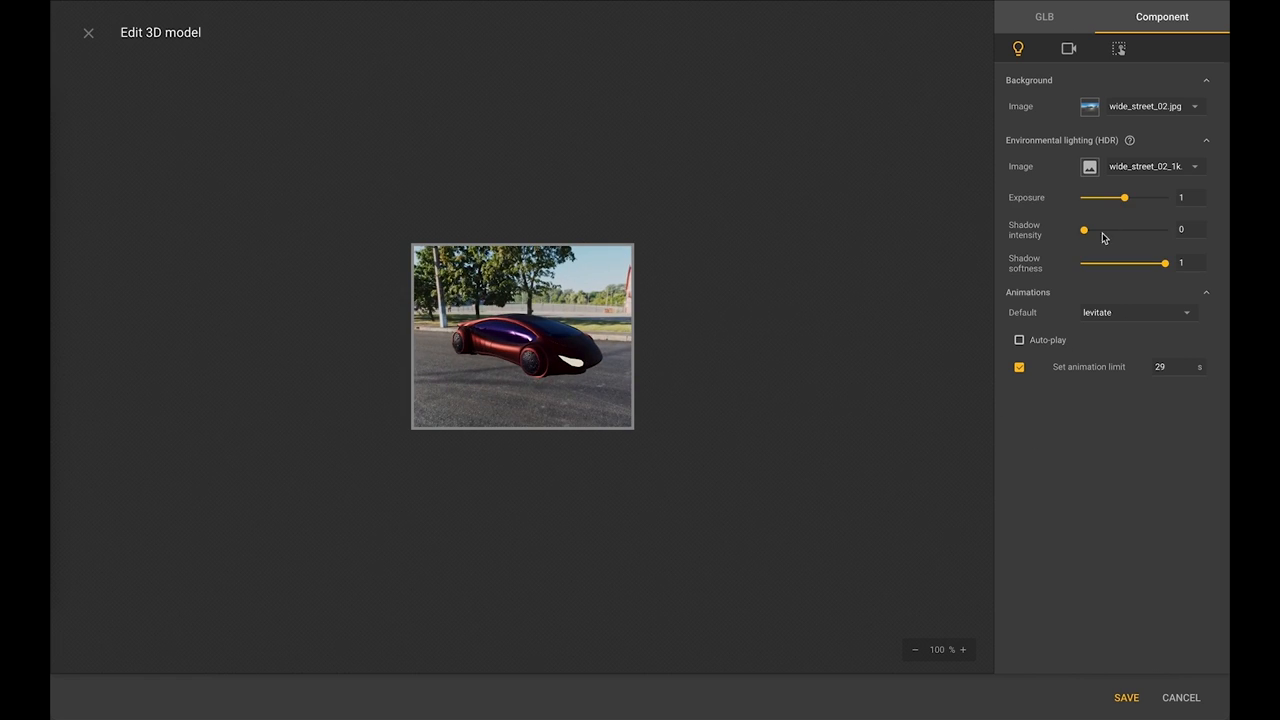
# Set the environmental lighting's exposure to 1.24, shadow intensity to 5.6 and shadow softness to 0.97.
pyautogui.moveTo(1127, 200); pyautogui.dragTo(1142, 269)
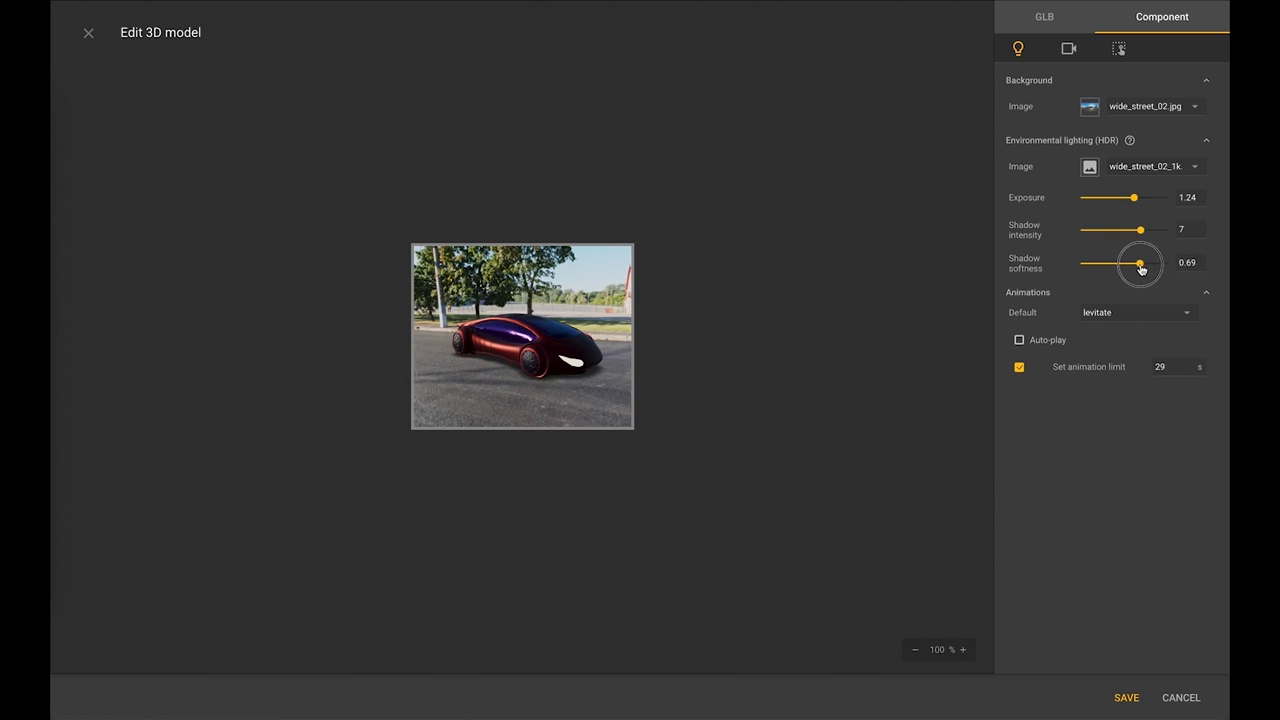
pyautogui.moveTo(569, 360)
pyautogui.mouseDown()
pyautogui.moveTo(566, 374)
pyautogui.moveTo(562, 362)
pyautogui.mouseUp()
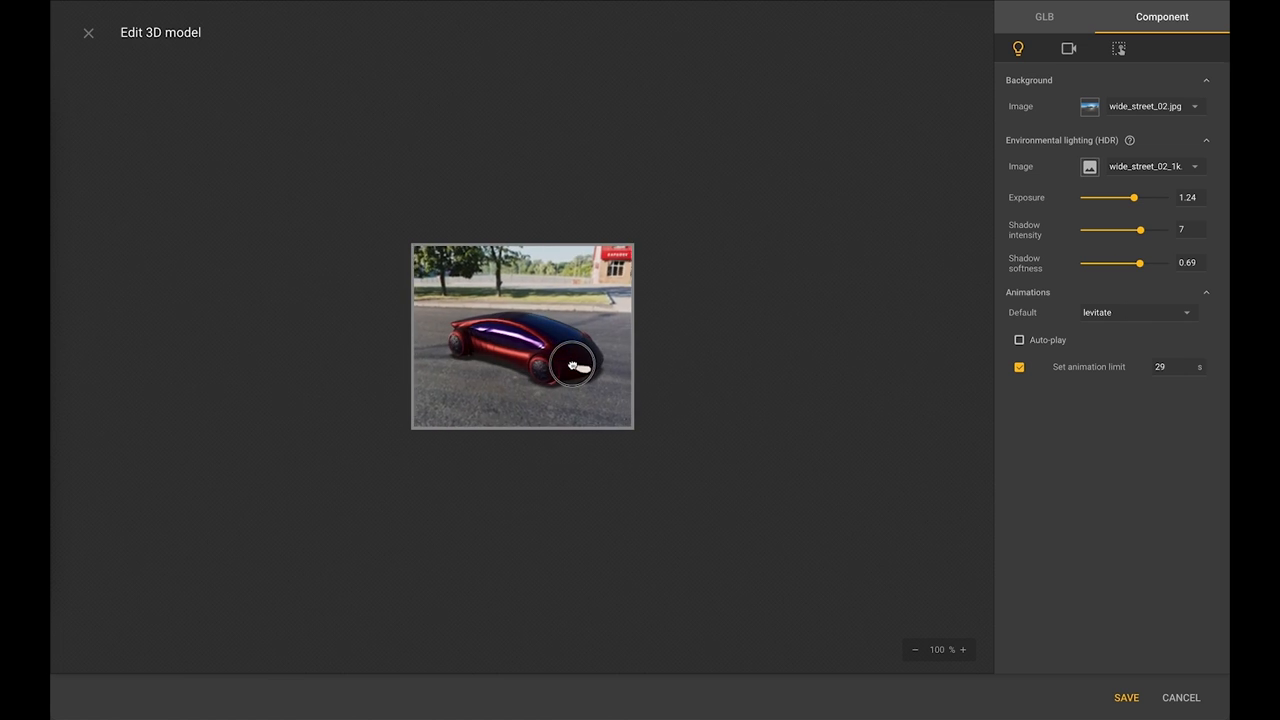
pyautogui.moveTo(1139, 268); pyautogui.dragTo(1131, 235)
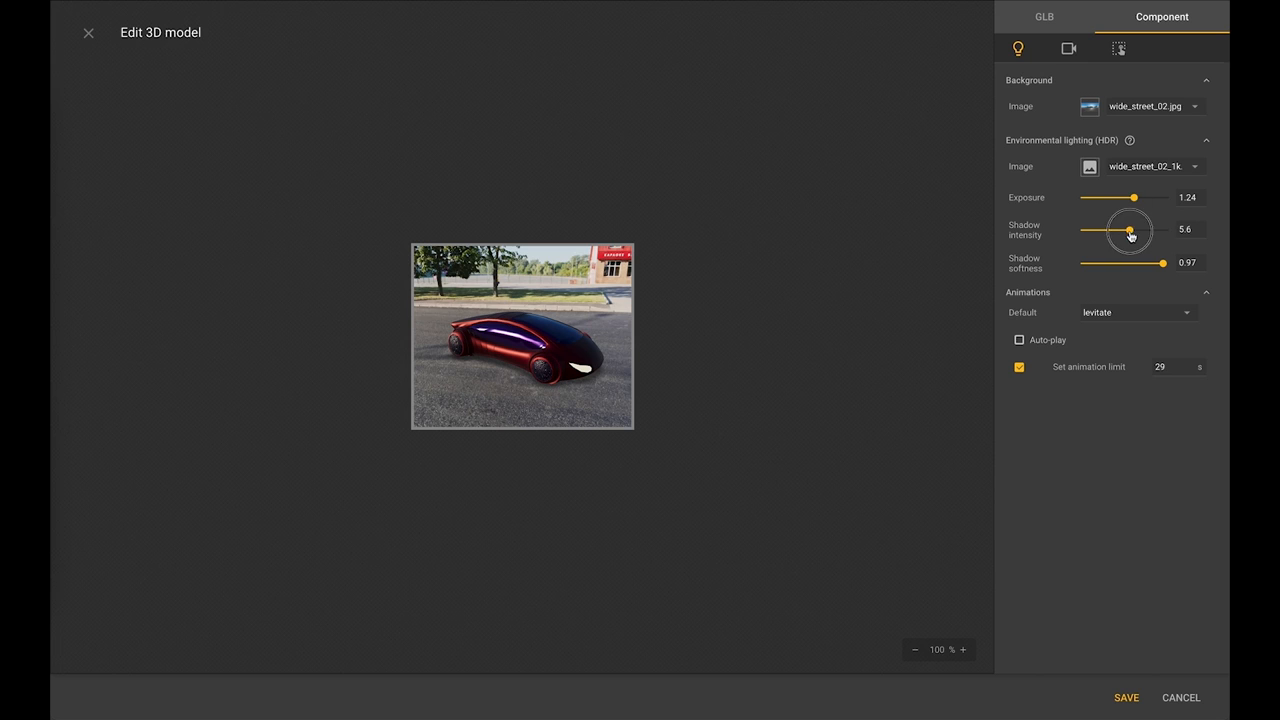
# Turn the car to a front three-quarter view and store it as the initial camera view with yaw 195° and pitch 79°.
pyautogui.click(1069, 50)
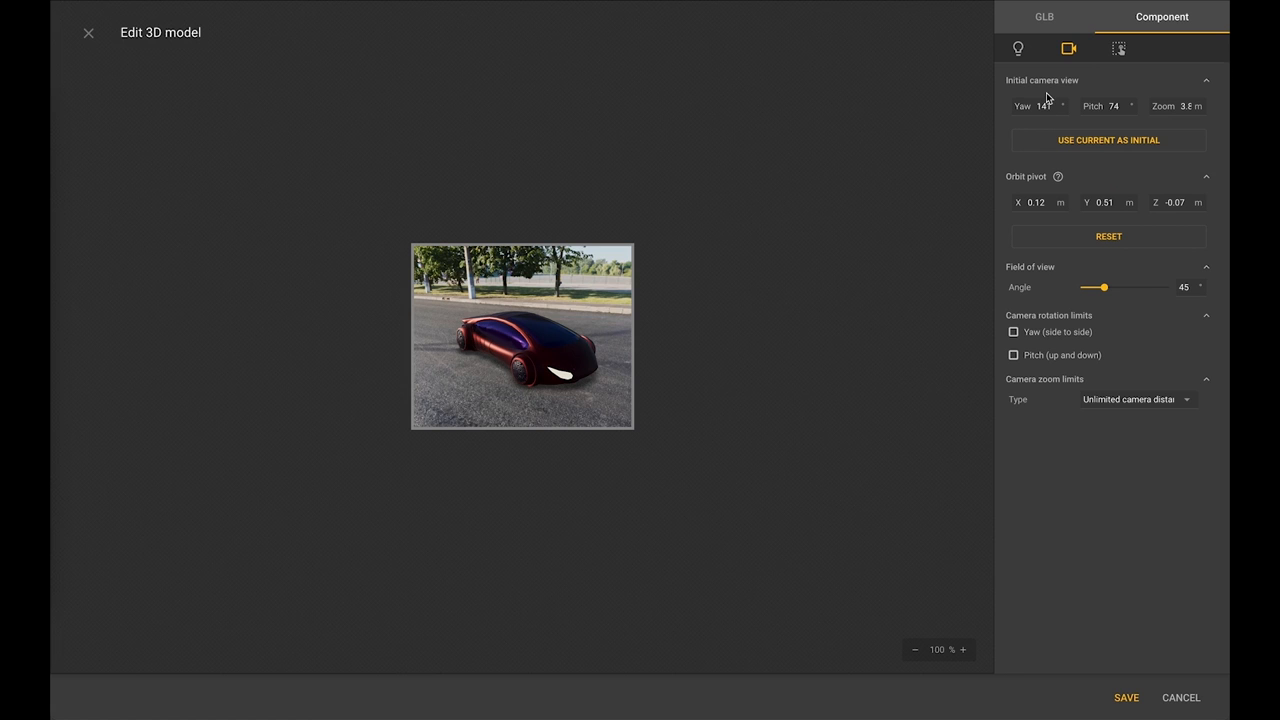
pyautogui.moveTo(1047, 105); pyautogui.dragTo(1048, 97)
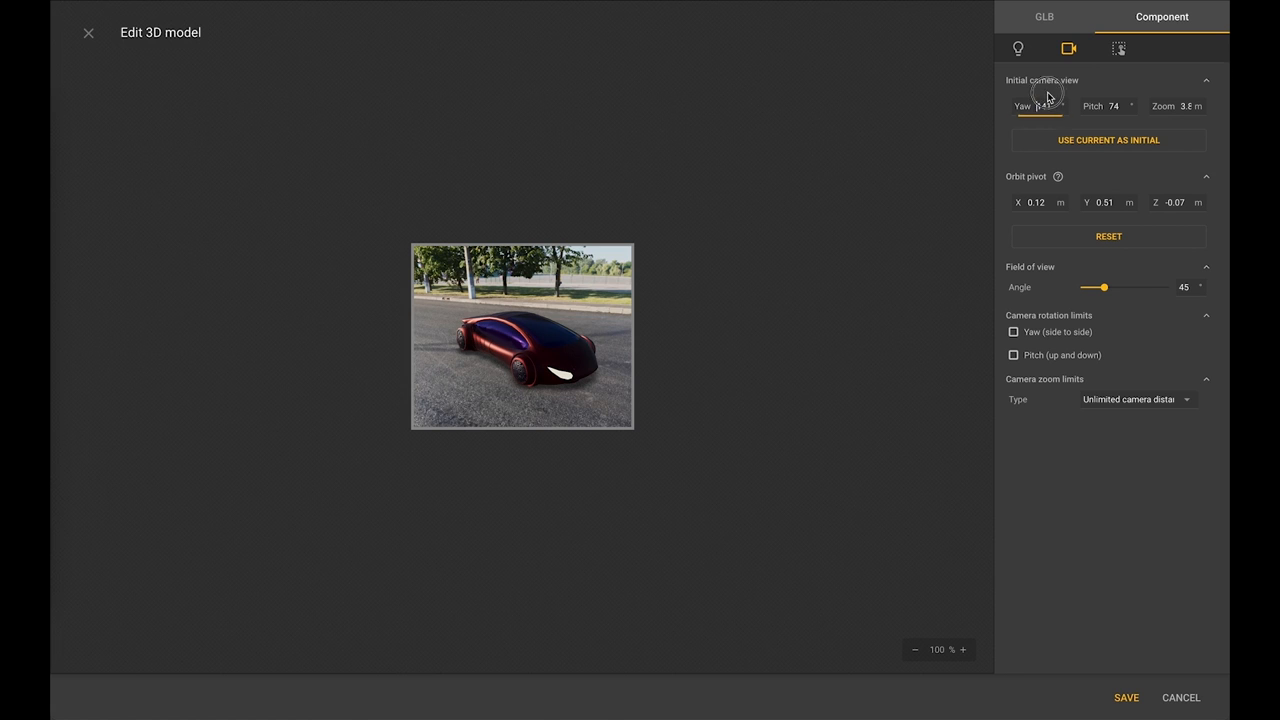
pyautogui.click(1106, 143)
pyautogui.moveTo(552, 367)
pyautogui.mouseDown()
pyautogui.moveTo(523, 372)
pyautogui.moveTo(532, 366)
pyautogui.mouseUp()
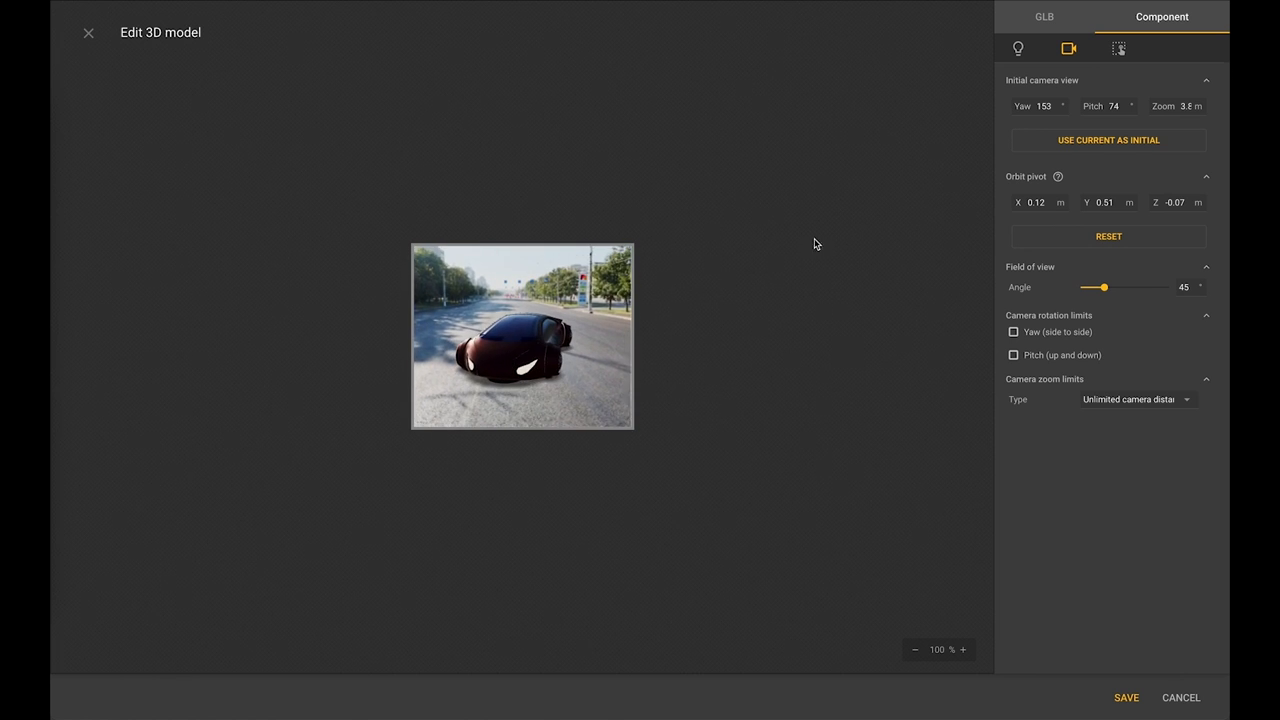
pyautogui.click(1112, 143)
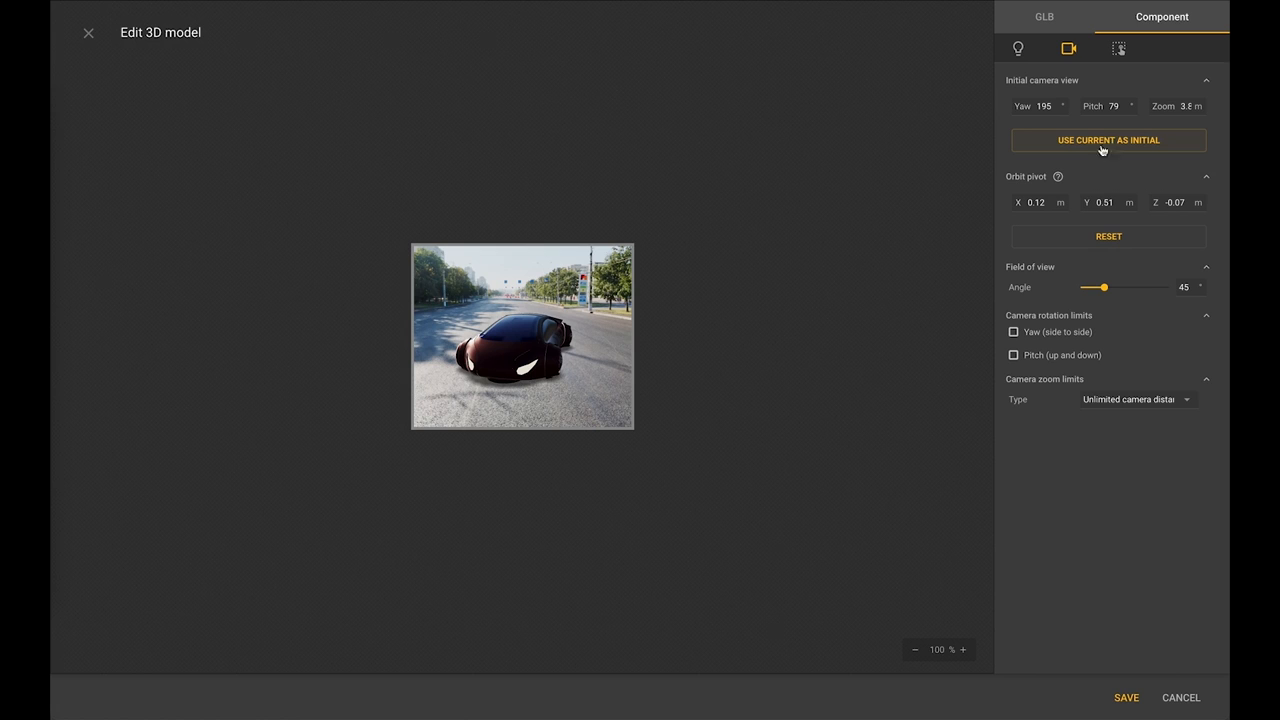
# Try orbit pivot Y values of 0, -1, 4, 2, 1 and 0.3 m to compare the car's position in the view.
pyautogui.click(1117, 202)
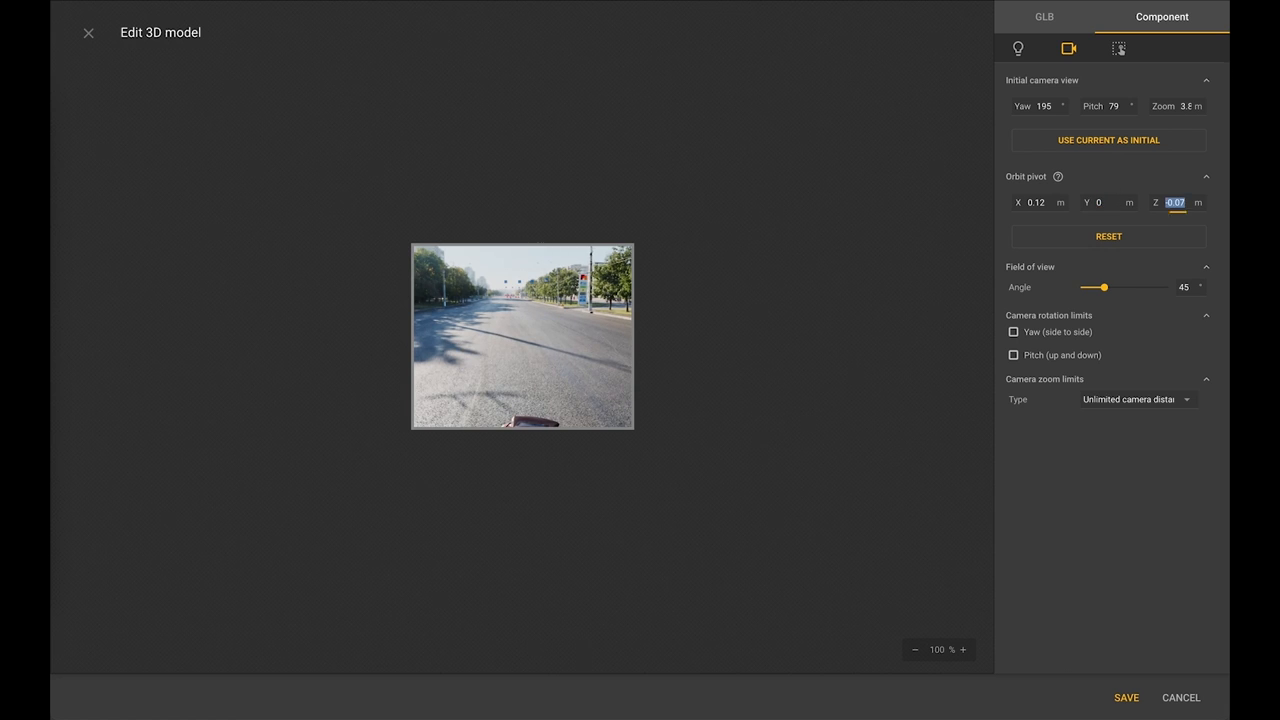
pyautogui.click(1106, 204)
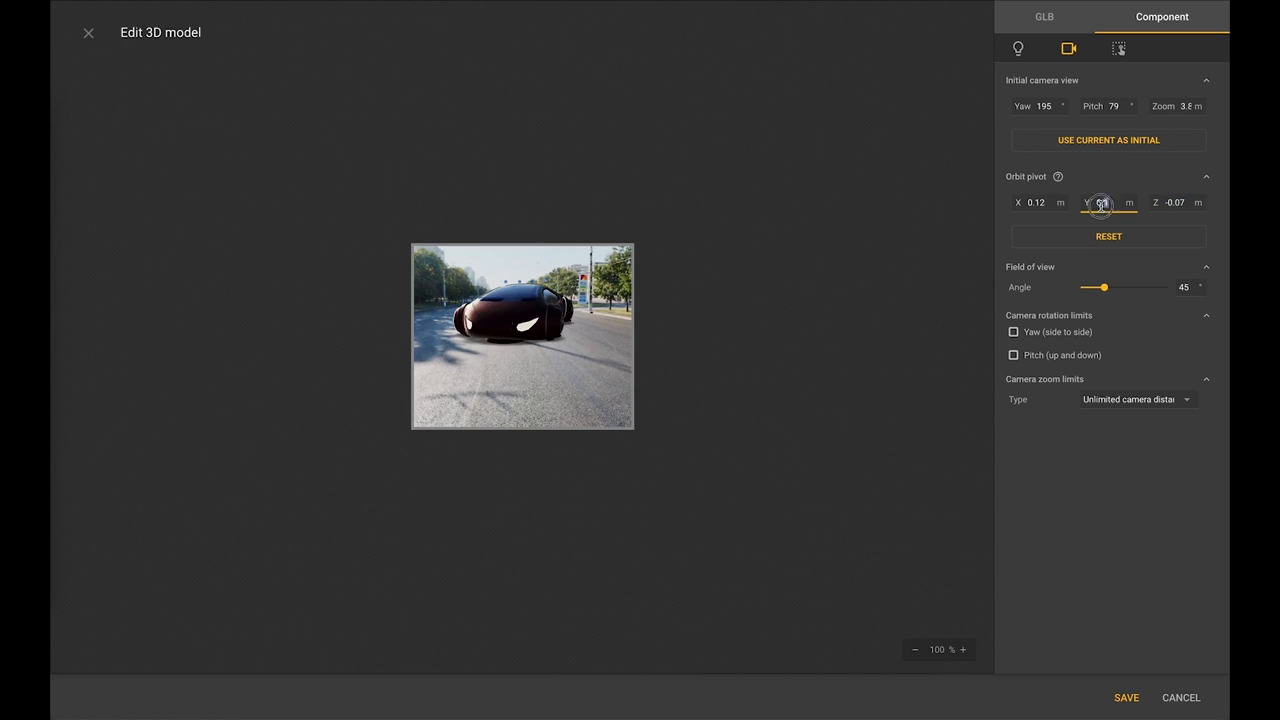
pyautogui.press('Return')
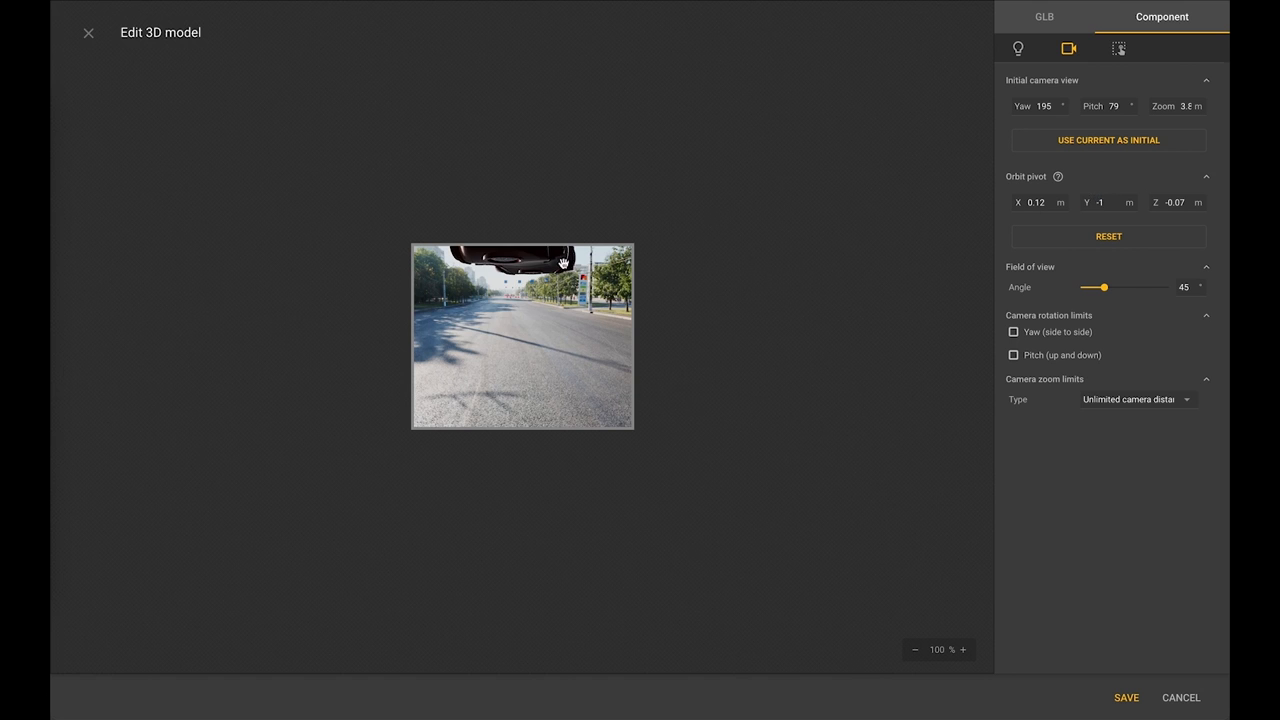
pyautogui.moveTo(563, 263); pyautogui.dragTo(529, 266)
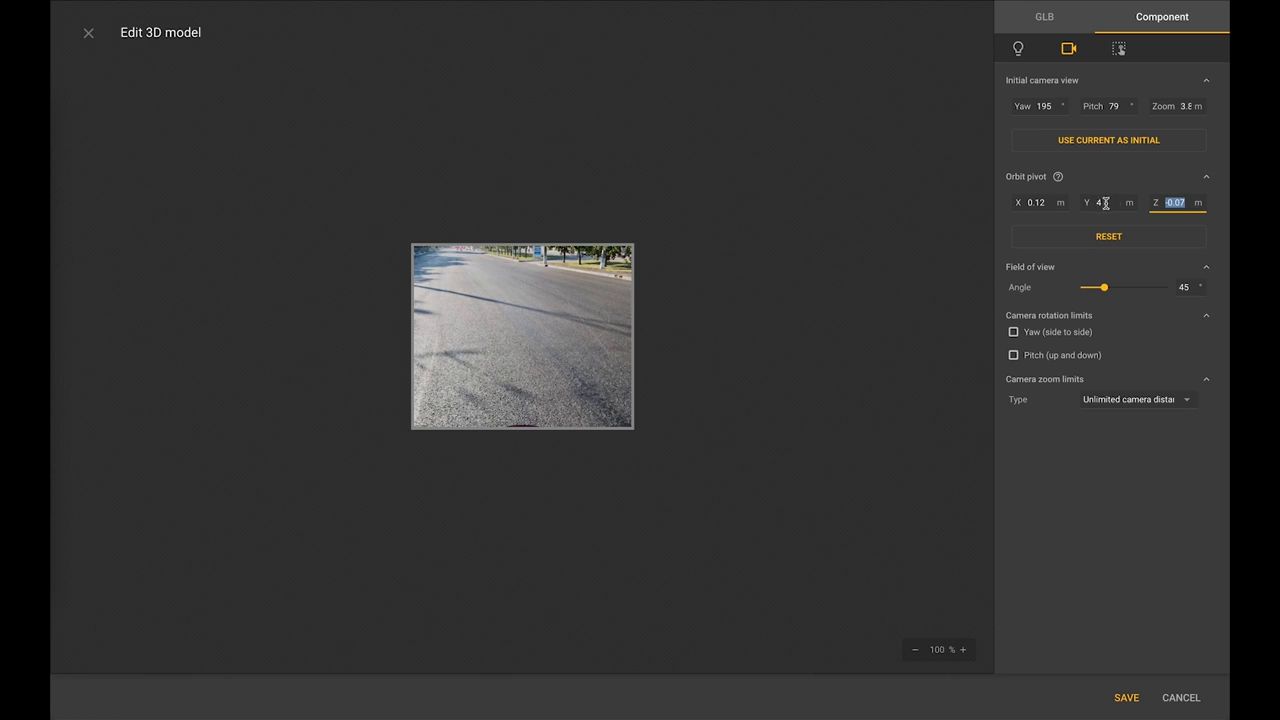
pyautogui.doubleClick(1105, 203)
pyautogui.write('2')
pyautogui.press('Tab')
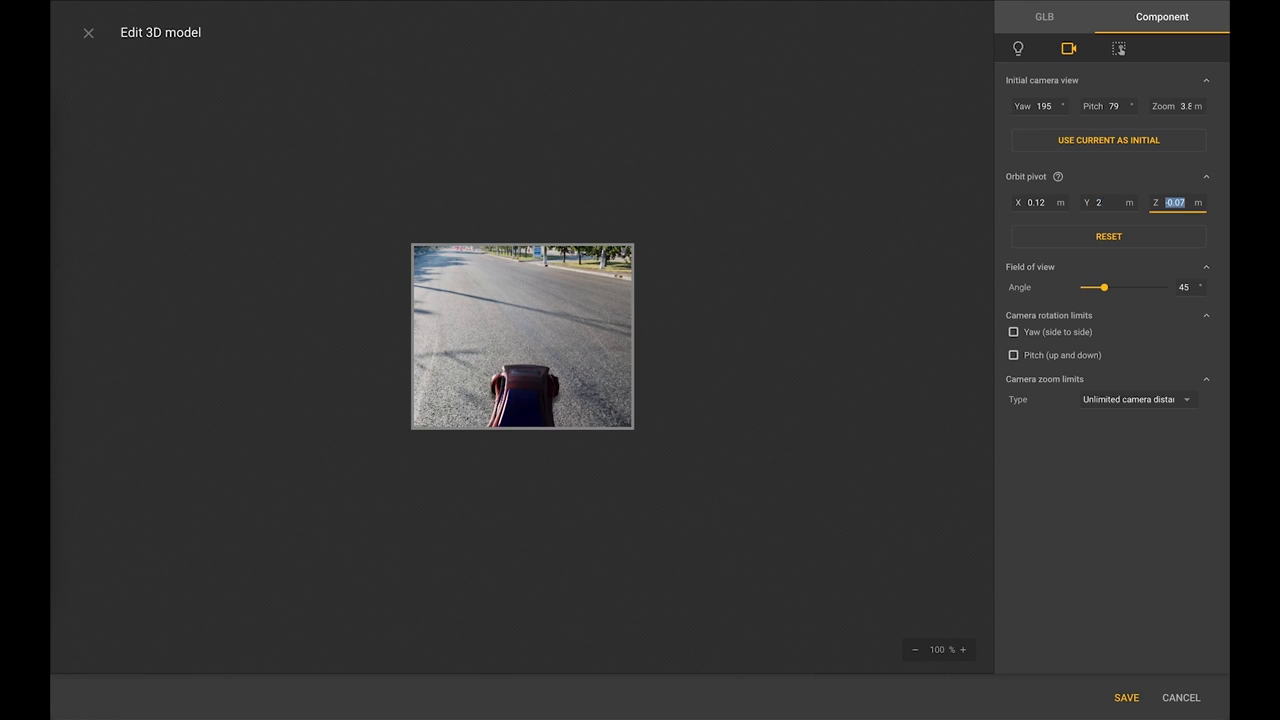
pyautogui.click(1110, 203)
pyautogui.write('1')
pyautogui.press('Tab')
pyautogui.click(1110, 203)
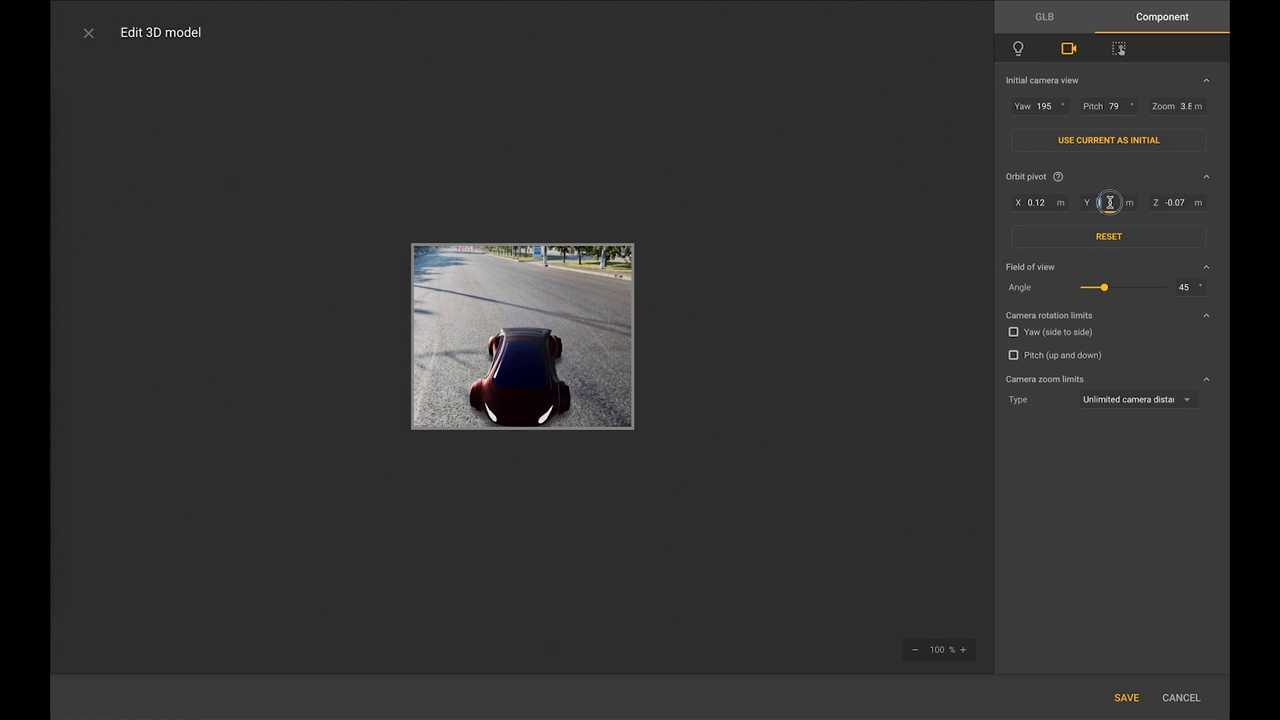
pyautogui.write('0.3')
pyautogui.press('Tab')
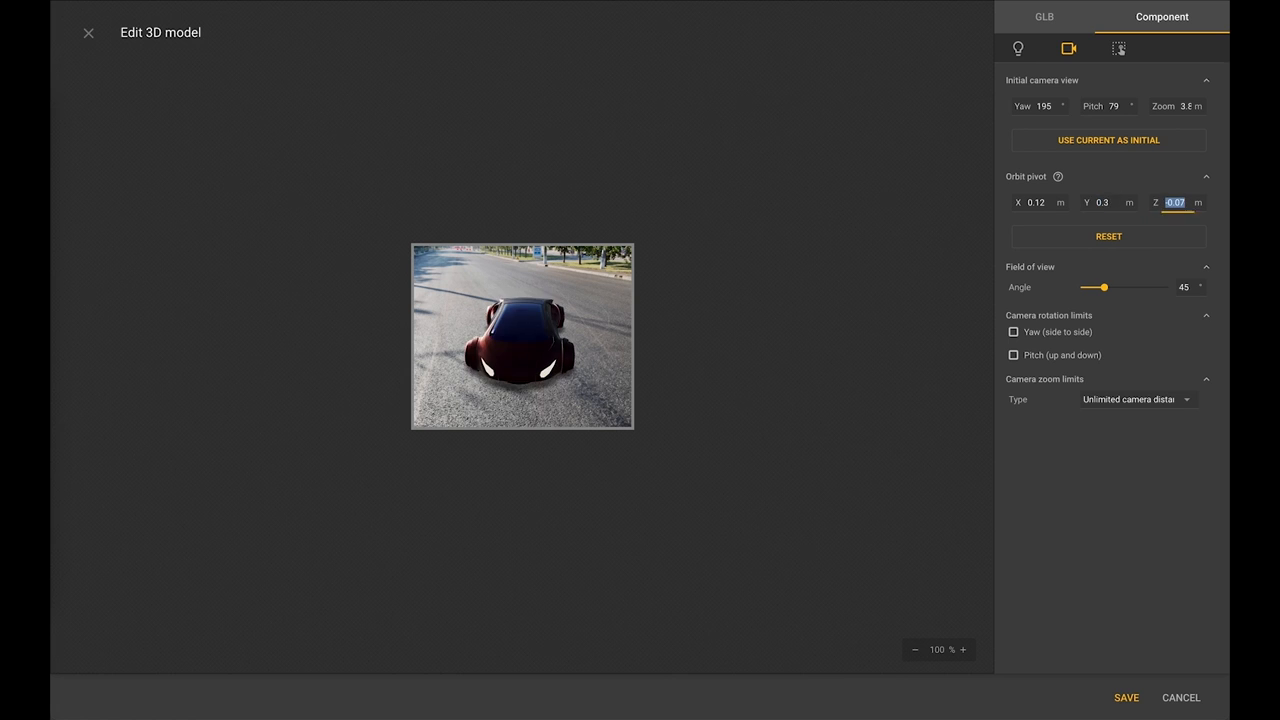
# Set the orbit pivot's Y value to 0.4 m and the camera's field of view angle to 41°.
pyautogui.moveTo(502, 342); pyautogui.dragTo(531, 360)
pyautogui.click(1108, 202)
pyautogui.write('0.4')
pyautogui.press('Tab')
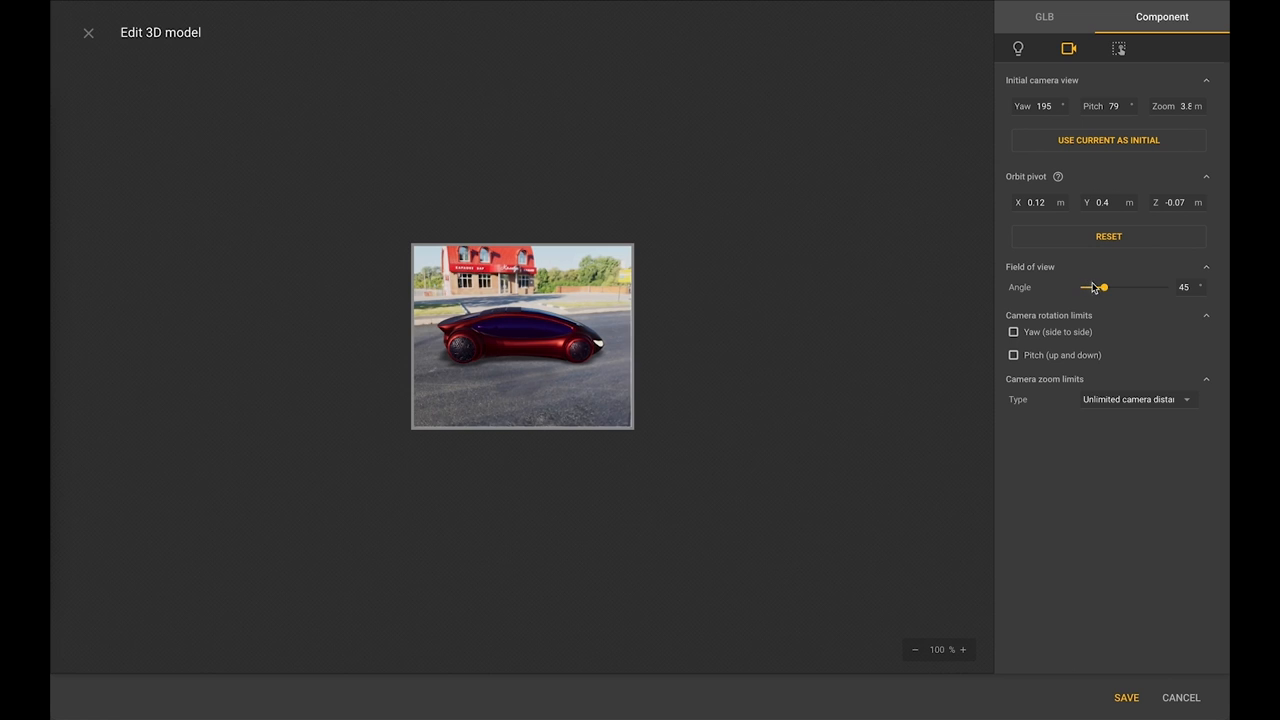
pyautogui.moveTo(1094, 288)
pyautogui.mouseDown()
pyautogui.moveTo(1129, 291)
pyautogui.moveTo(1084, 292)
pyautogui.mouseUp()
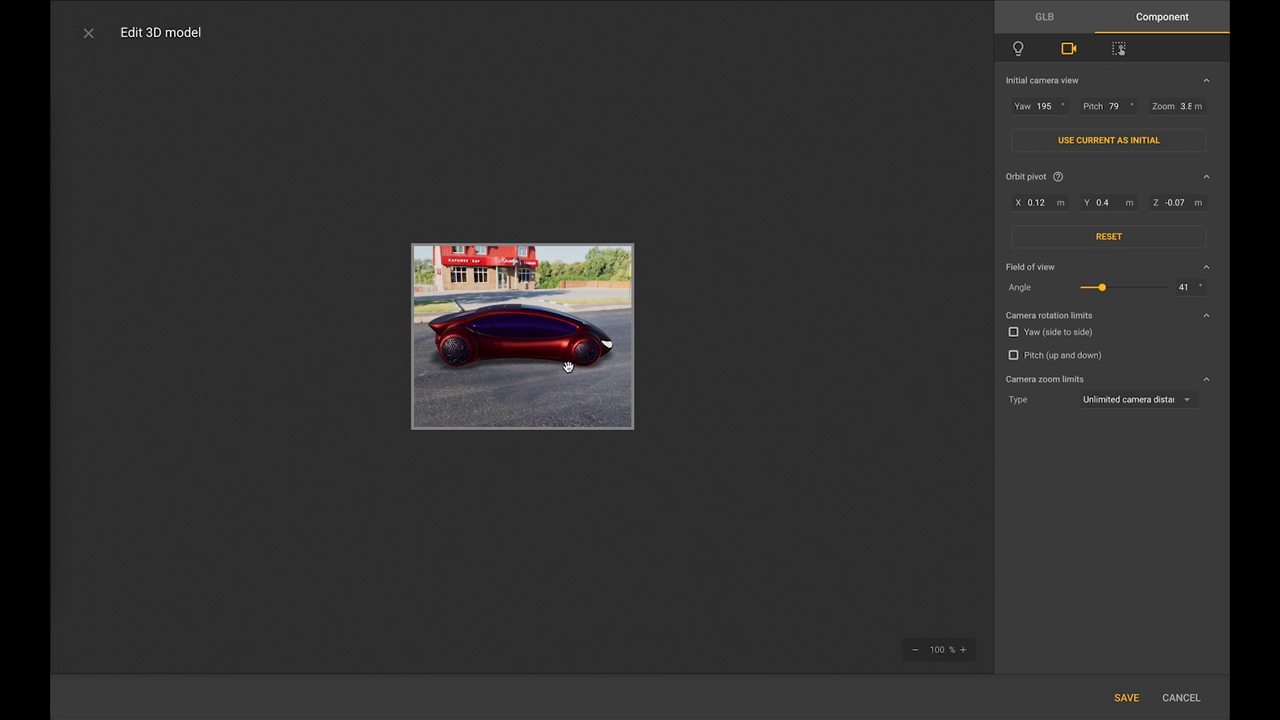
pyautogui.moveTo(567, 367); pyautogui.dragTo(525, 365)
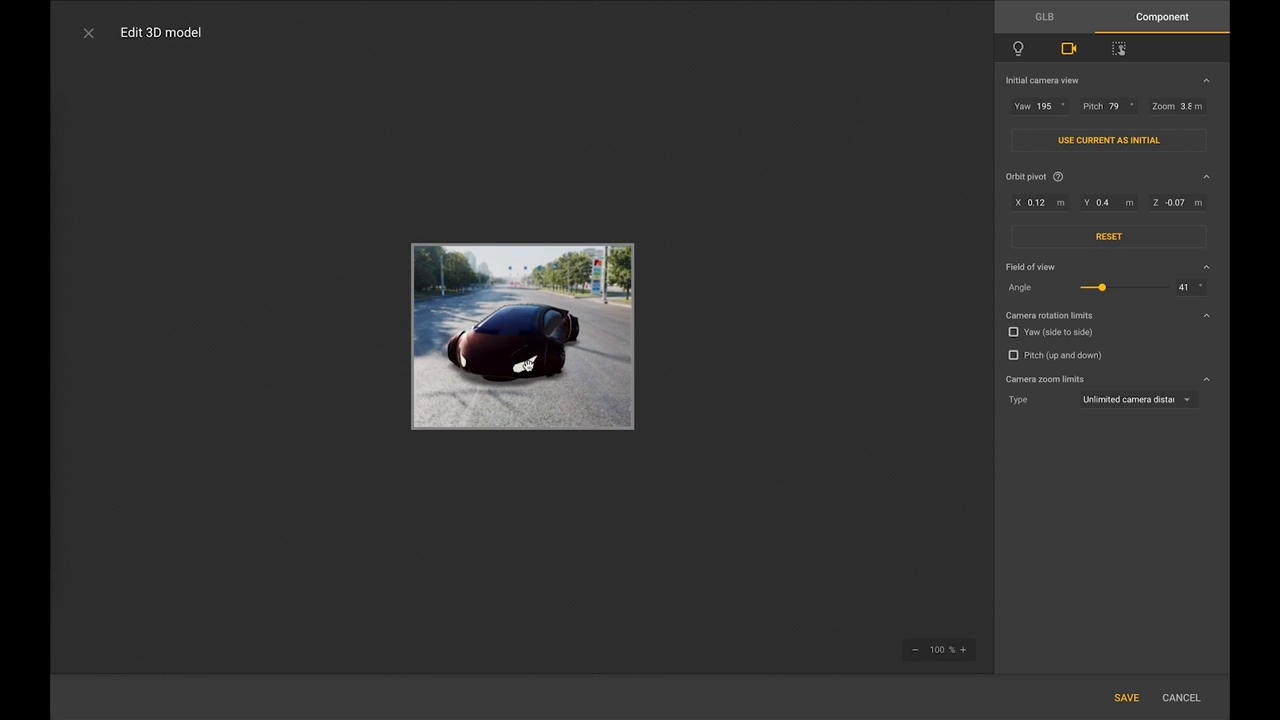
# Enable the side-to-side yaw rotation limit, test a reduced maximum on the car, and restore the maximum to 360°.
pyautogui.click(1014, 334)
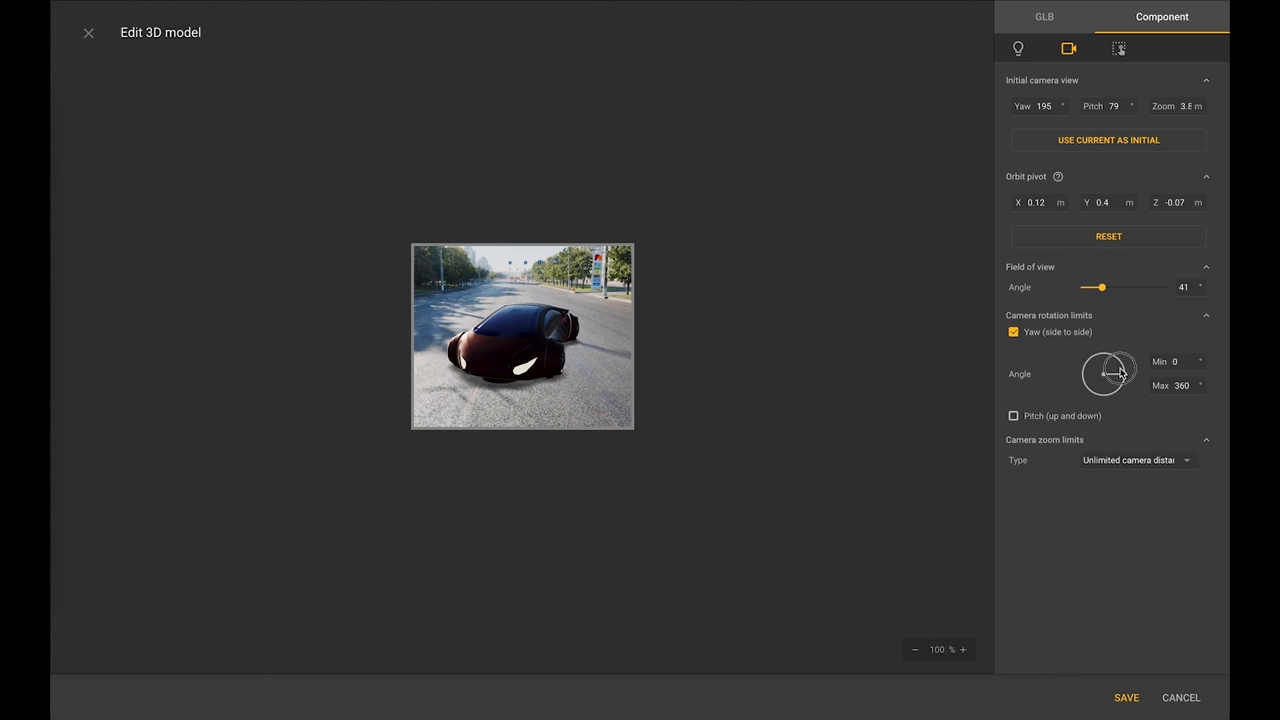
pyautogui.moveTo(1121, 373); pyautogui.dragTo(1092, 376)
pyautogui.moveTo(530, 366); pyautogui.dragTo(494, 359)
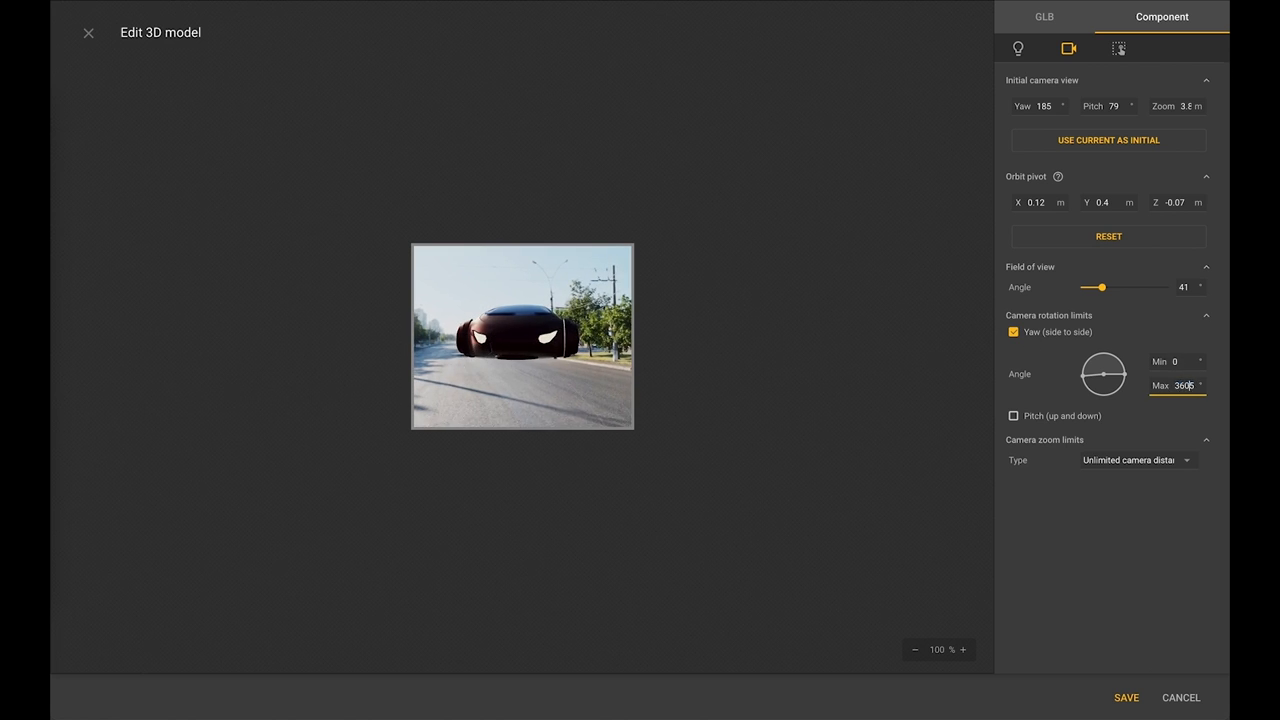
# Enable the up-and-down pitch rotation limit, test a maximum of 50° on the car, and restore the maximum to 360°.
pyautogui.click(1013, 415)
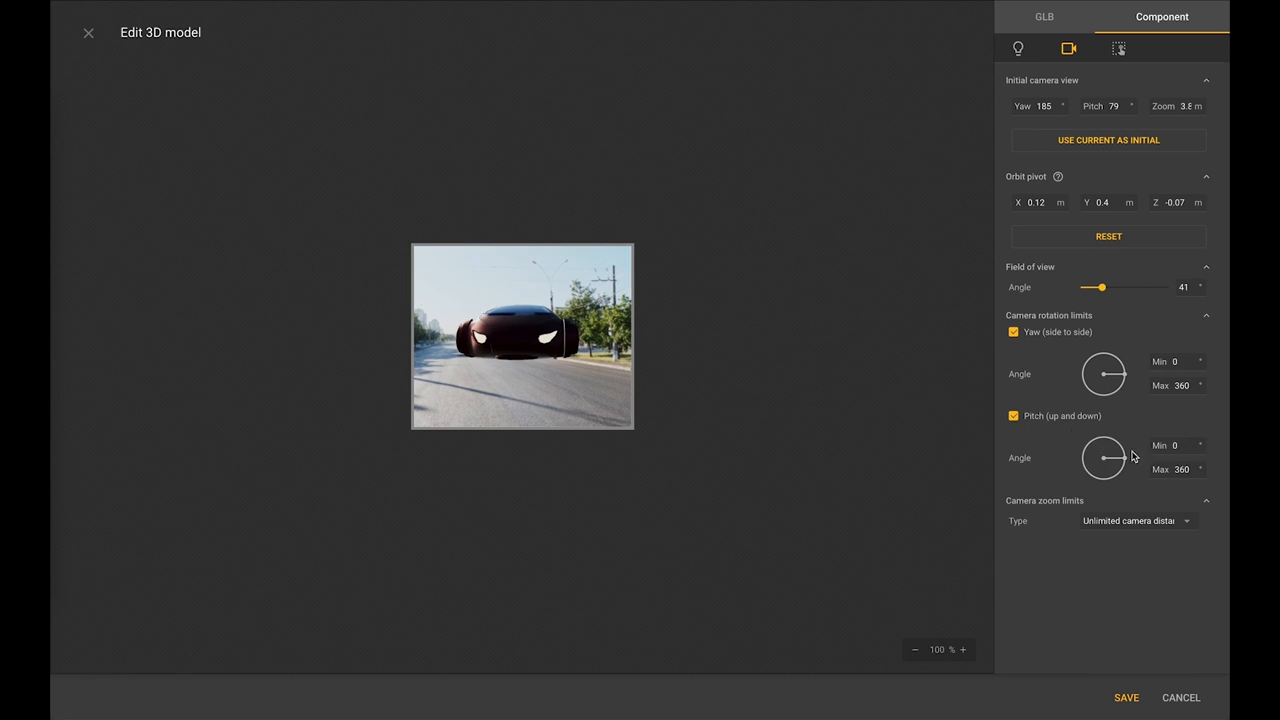
pyautogui.moveTo(1133, 457); pyautogui.dragTo(1122, 438)
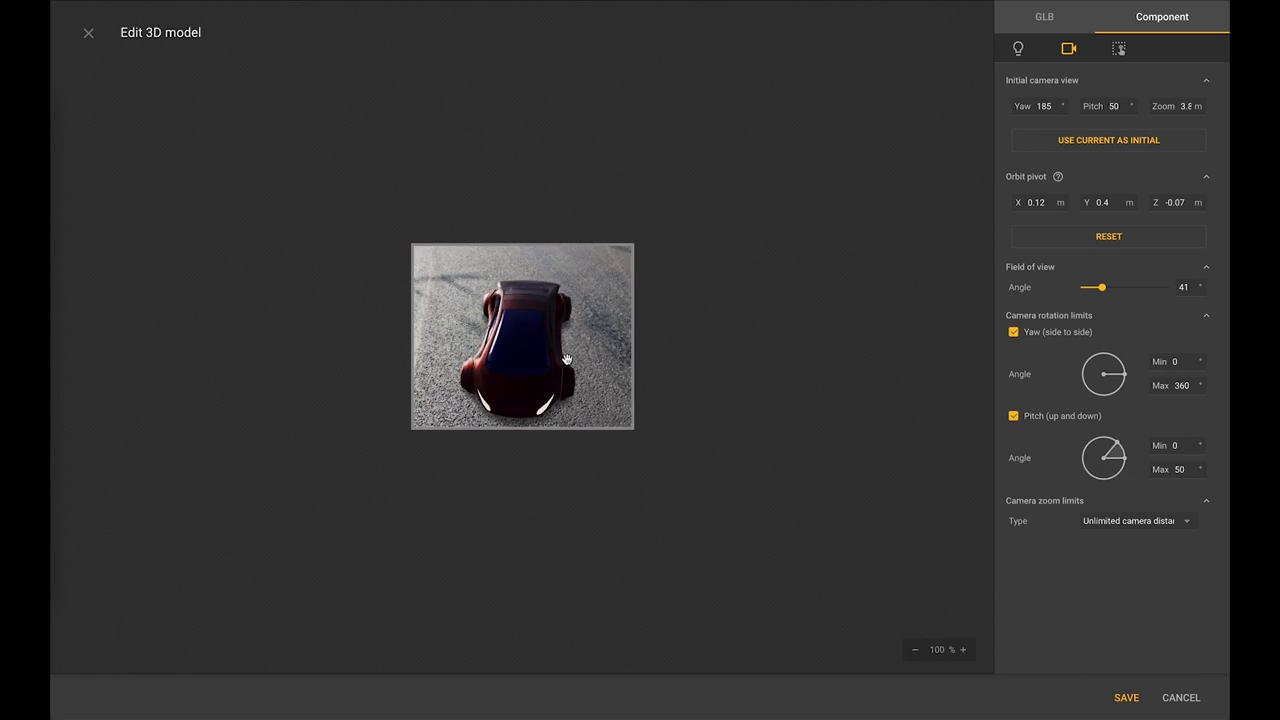
pyautogui.moveTo(565, 360); pyautogui.dragTo(560, 290)
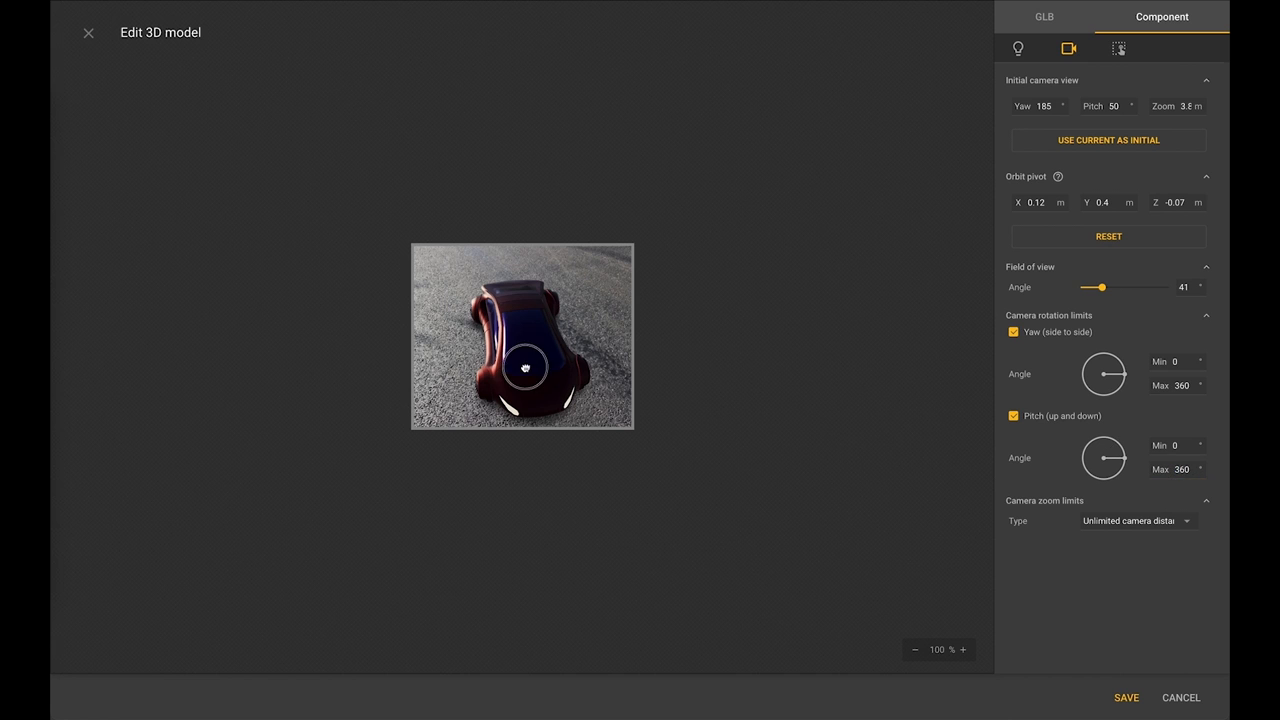
pyautogui.moveTo(525, 368); pyautogui.dragTo(513, 357)
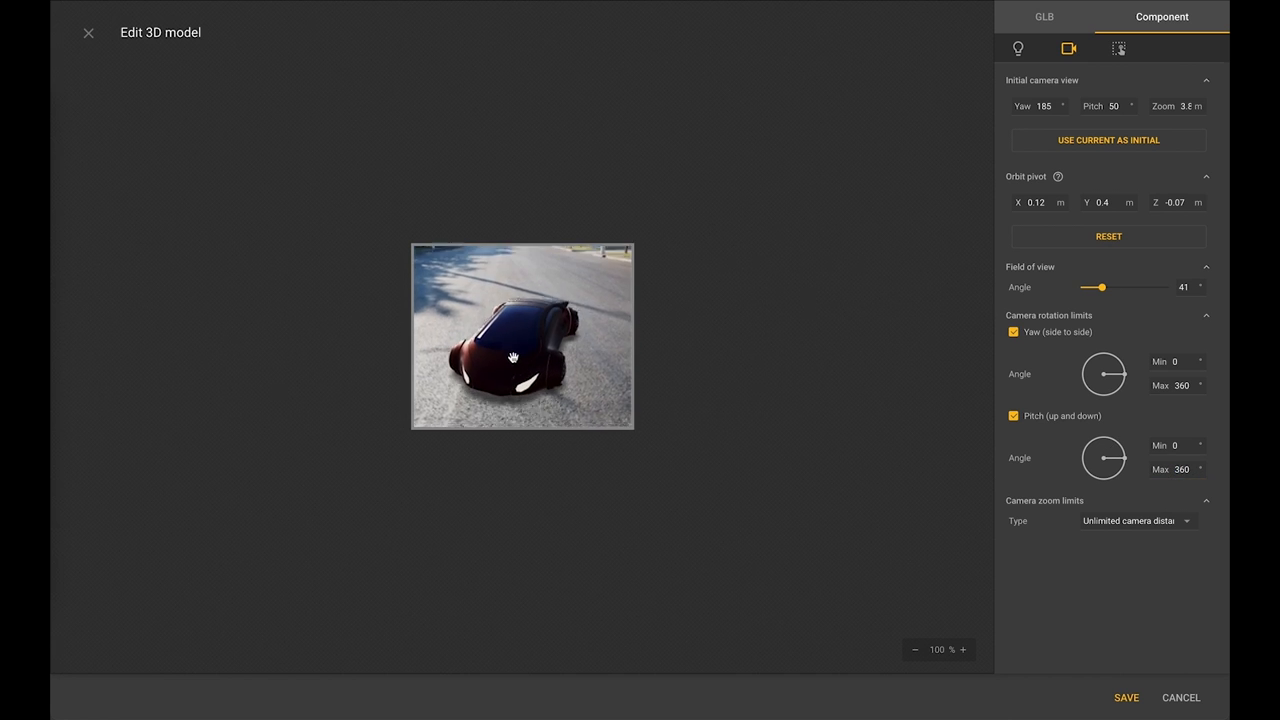
# Test zooming into the car without a limit, and set the camera zoom limit type to Limited camera distance.
pyautogui.click(1186, 521)
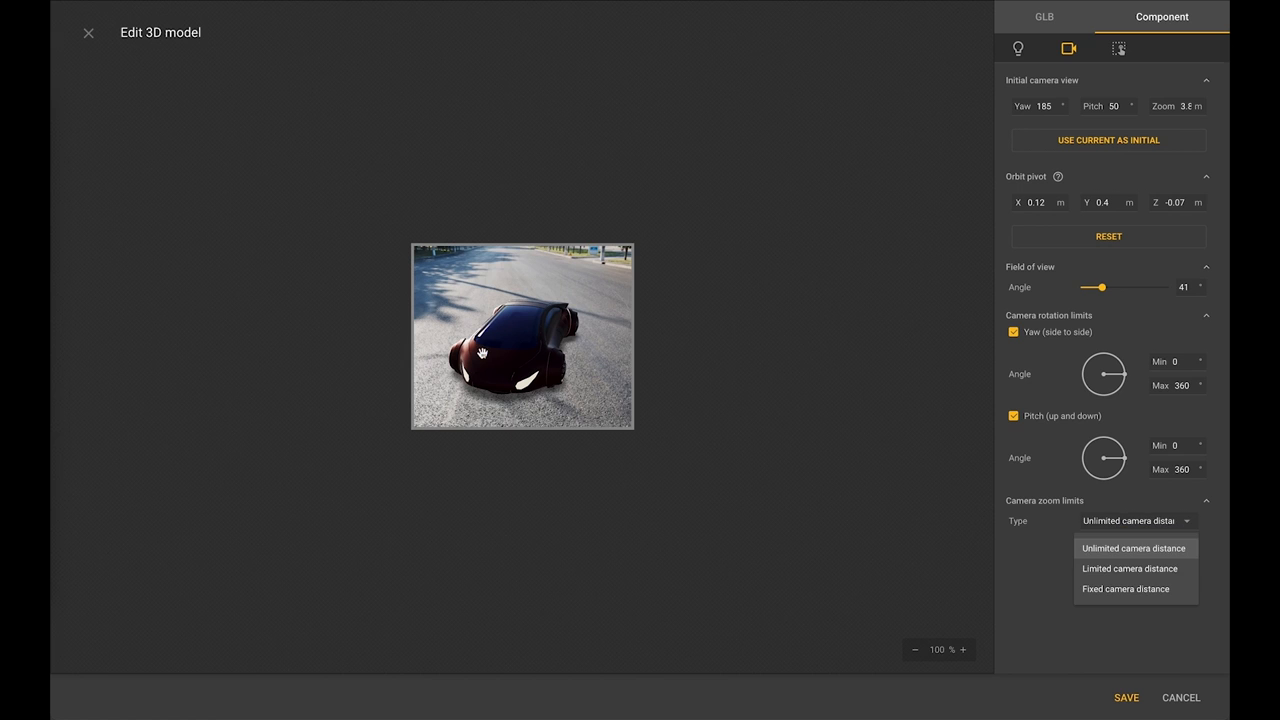
pyautogui.scroll(5, 519, 359)
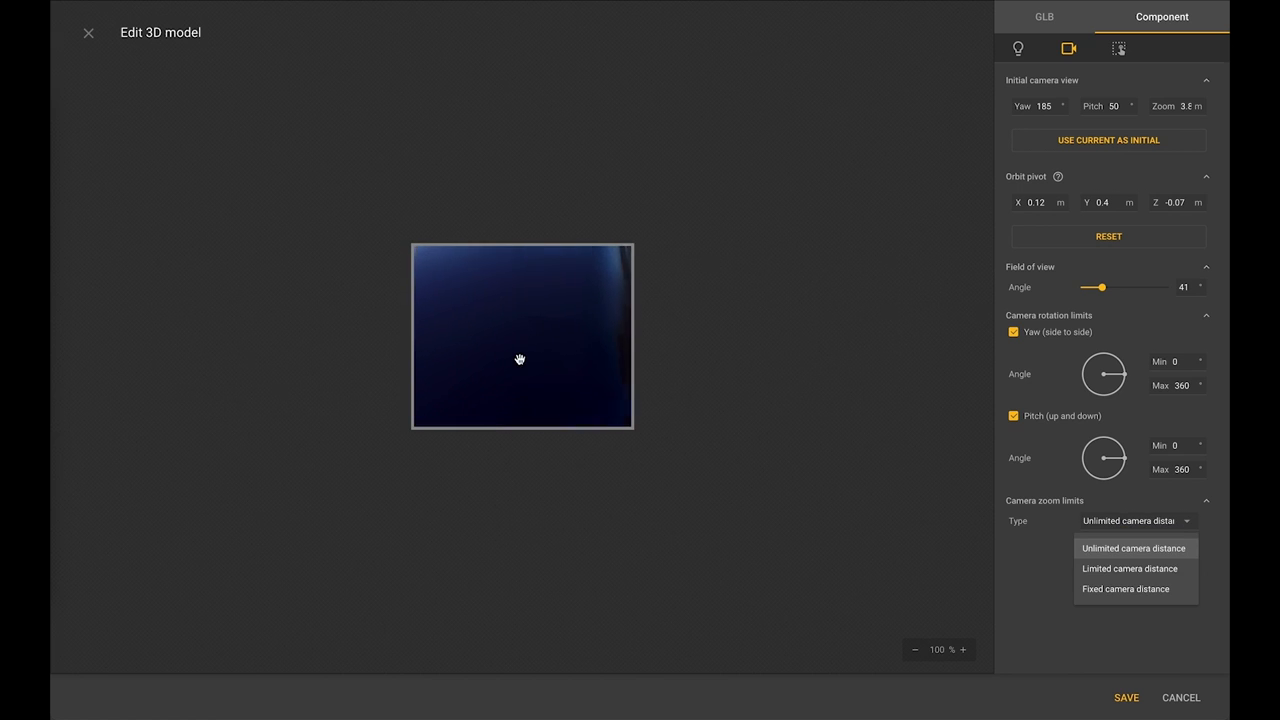
pyautogui.moveTo(519, 364)
pyautogui.mouseDown()
pyautogui.moveTo(543, 337)
pyautogui.moveTo(529, 353)
pyautogui.mouseUp()
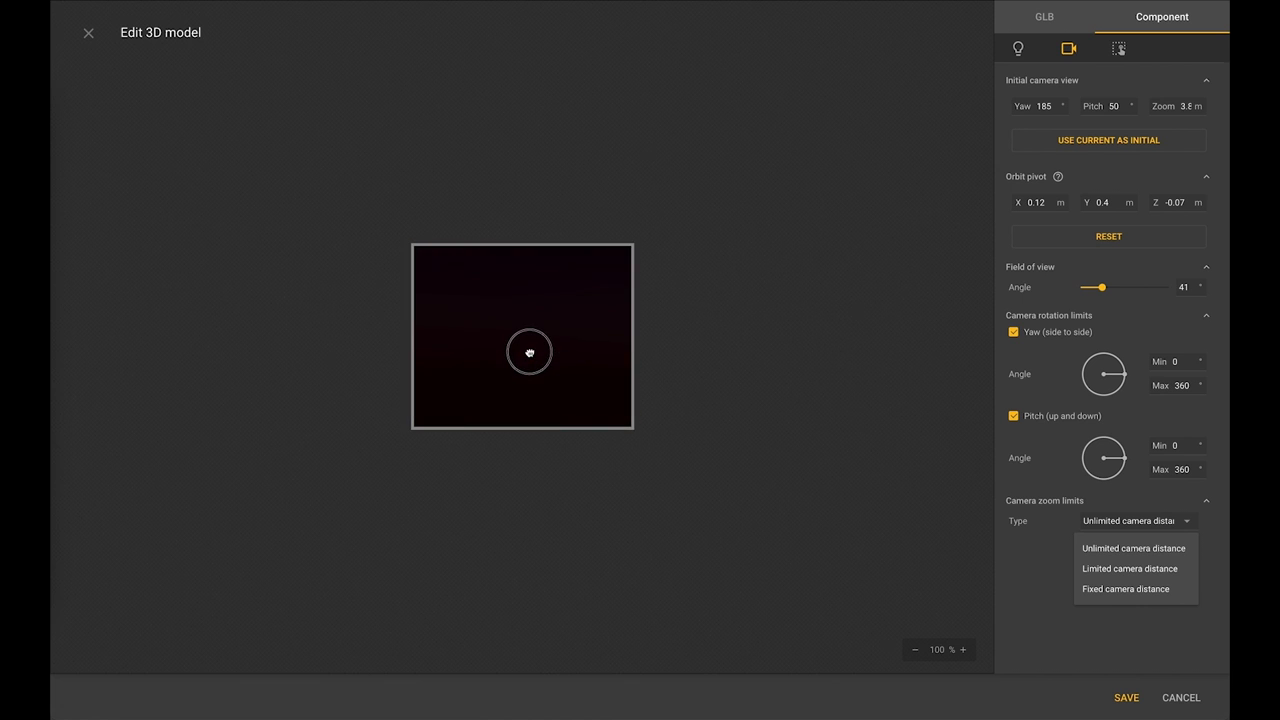
pyautogui.click(1100, 569)
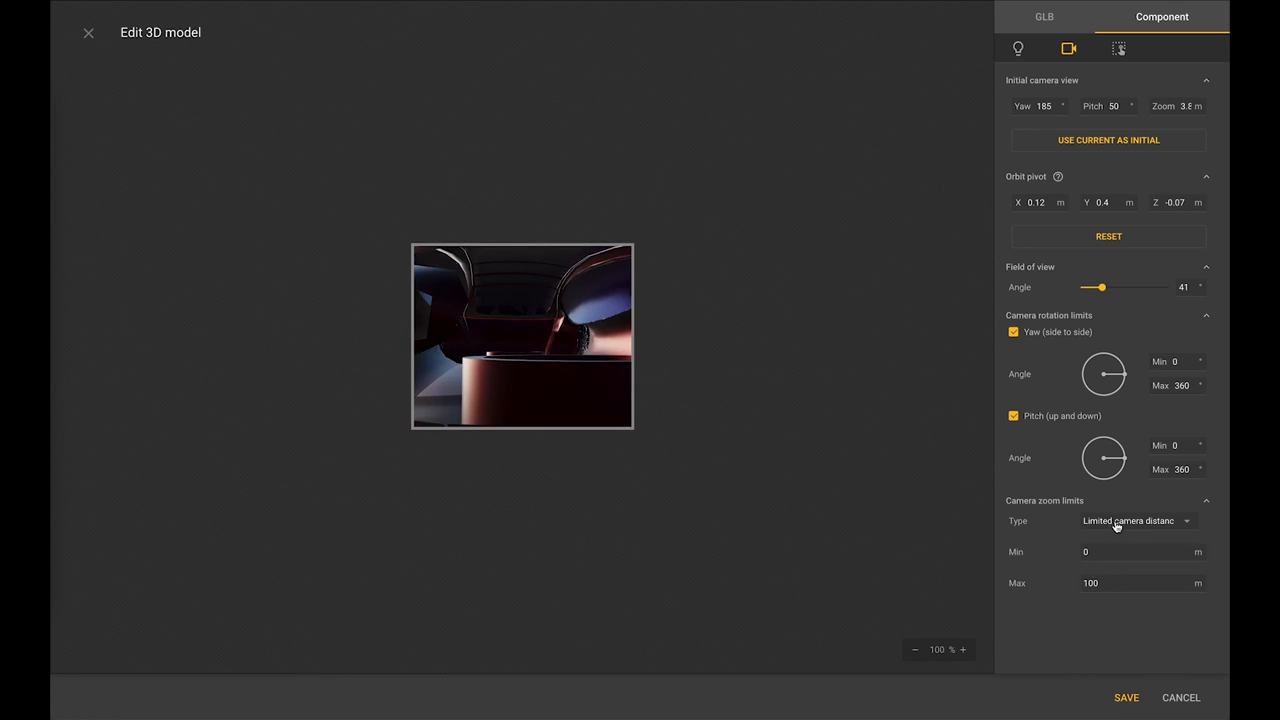
pyautogui.moveTo(552, 384)
pyautogui.mouseDown()
pyautogui.moveTo(523, 386)
pyautogui.moveTo(558, 384)
pyautogui.mouseUp()
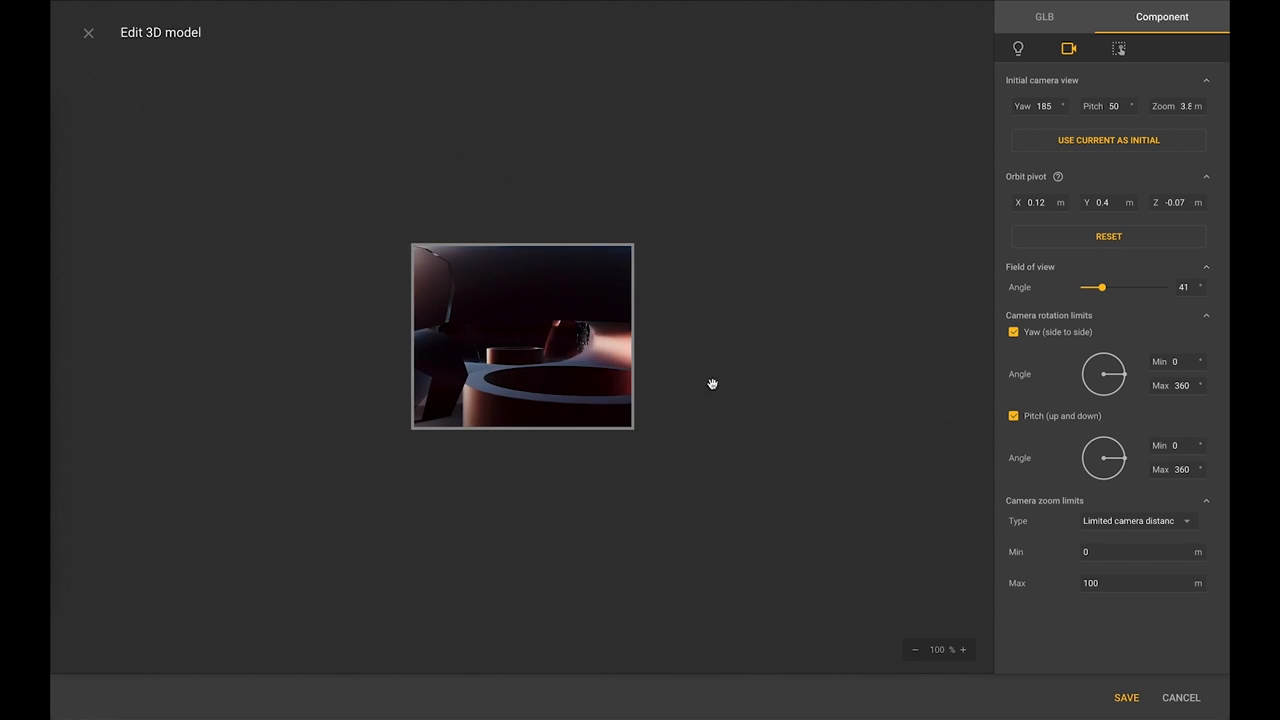
# Test minimum camera distances of 1 m and 5 m for the zoom limit, and set the minimum to 2 m.
pyautogui.click(1105, 552)
pyautogui.write('1')
pyautogui.press('Tab')
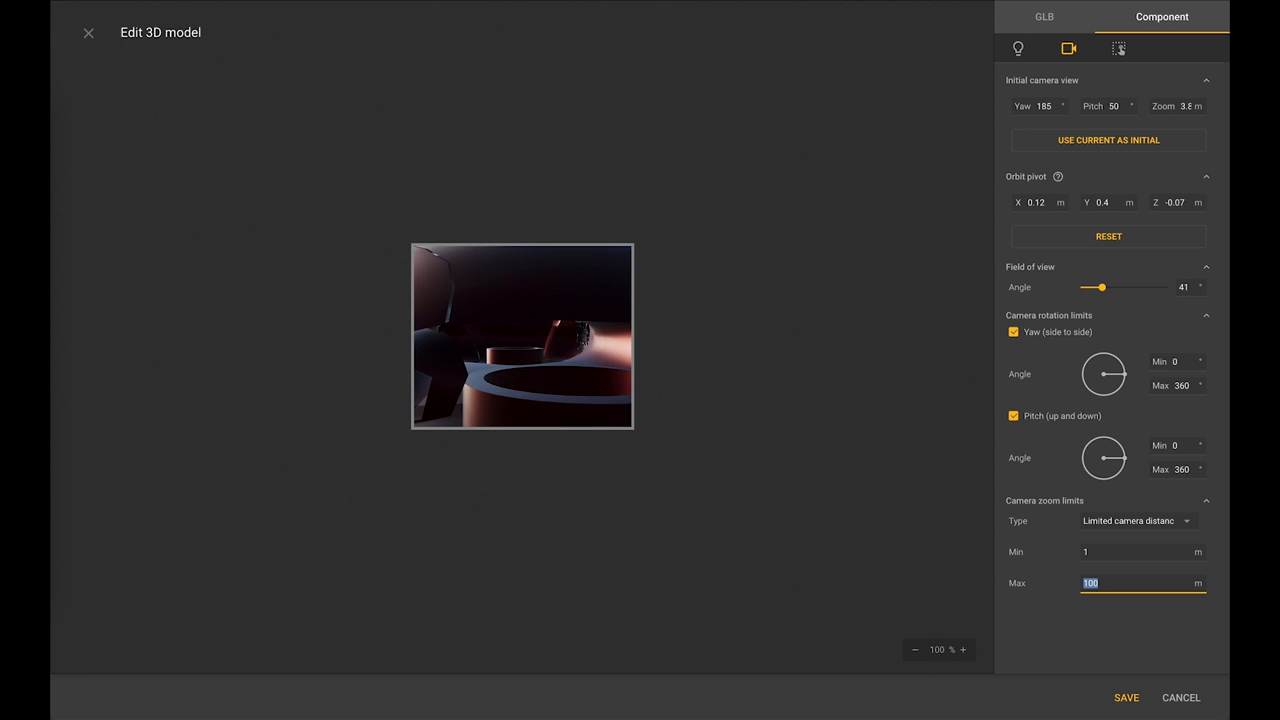
pyautogui.click(1106, 552)
pyautogui.press('Tab')
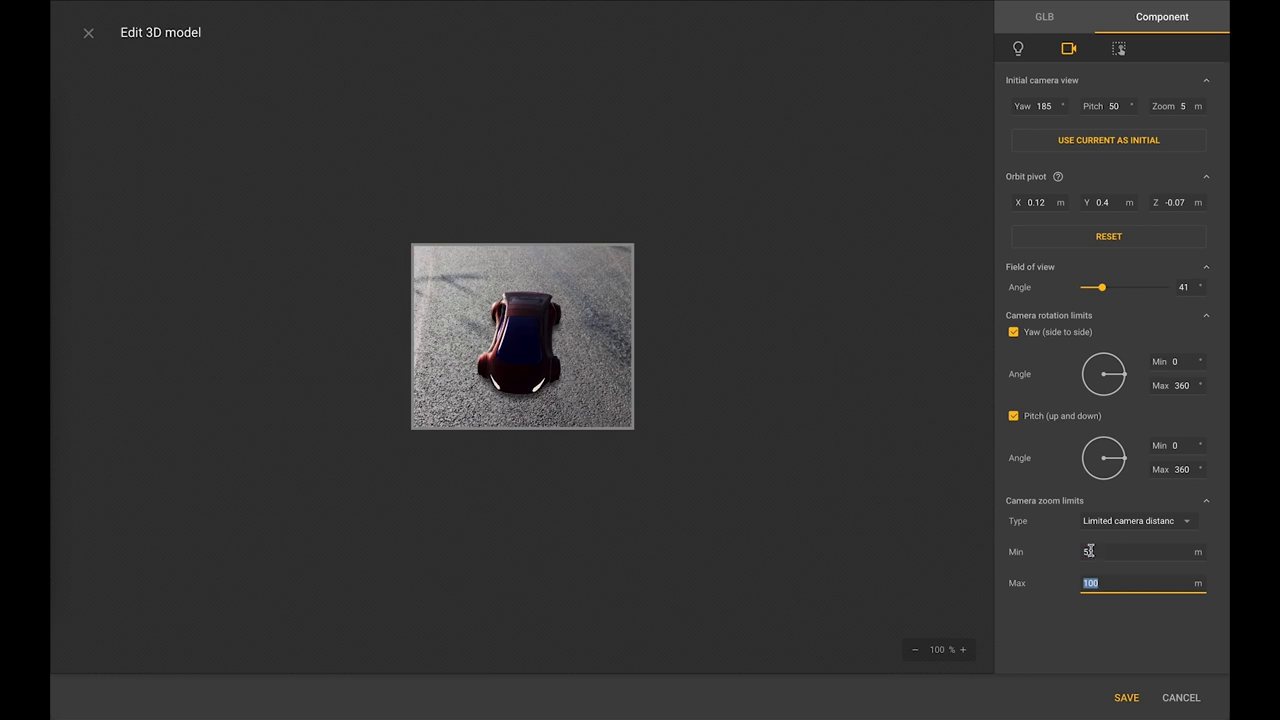
pyautogui.click(1122, 545)
pyautogui.press('Tab')
pyautogui.moveTo(550, 371)
pyautogui.mouseDown()
pyautogui.moveTo(526, 365)
pyautogui.moveTo(540, 357)
pyautogui.moveTo(534, 337)
pyautogui.moveTo(566, 346)
pyautogui.moveTo(510, 346)
pyautogui.moveTo(553, 349)
pyautogui.mouseUp()
# Test a maximum camera distance of 5 m, set the maximum to 4 m, and try the zoom limits on the car.
pyautogui.doubleClick(1107, 583)
pyautogui.write('5')
pyautogui.scroll(-3, 552, 349)
pyautogui.scroll(-3, 552, 348)
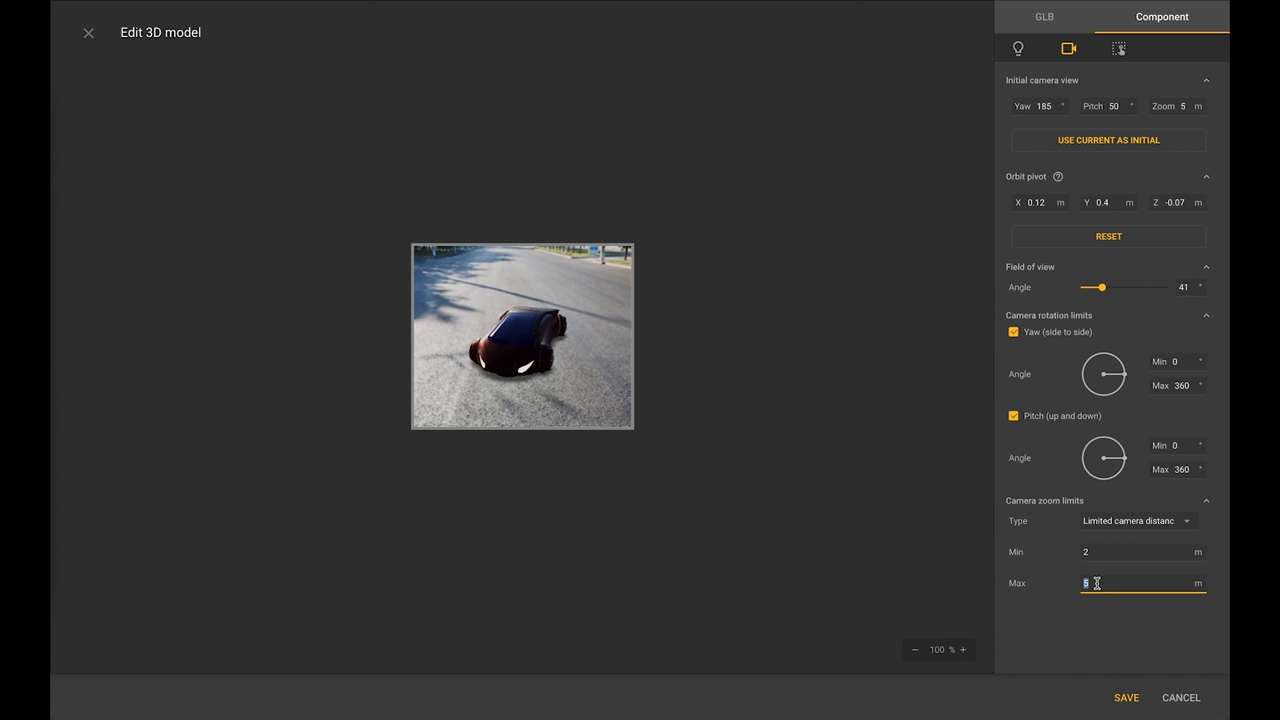
pyautogui.write('4')
pyautogui.press('Return')
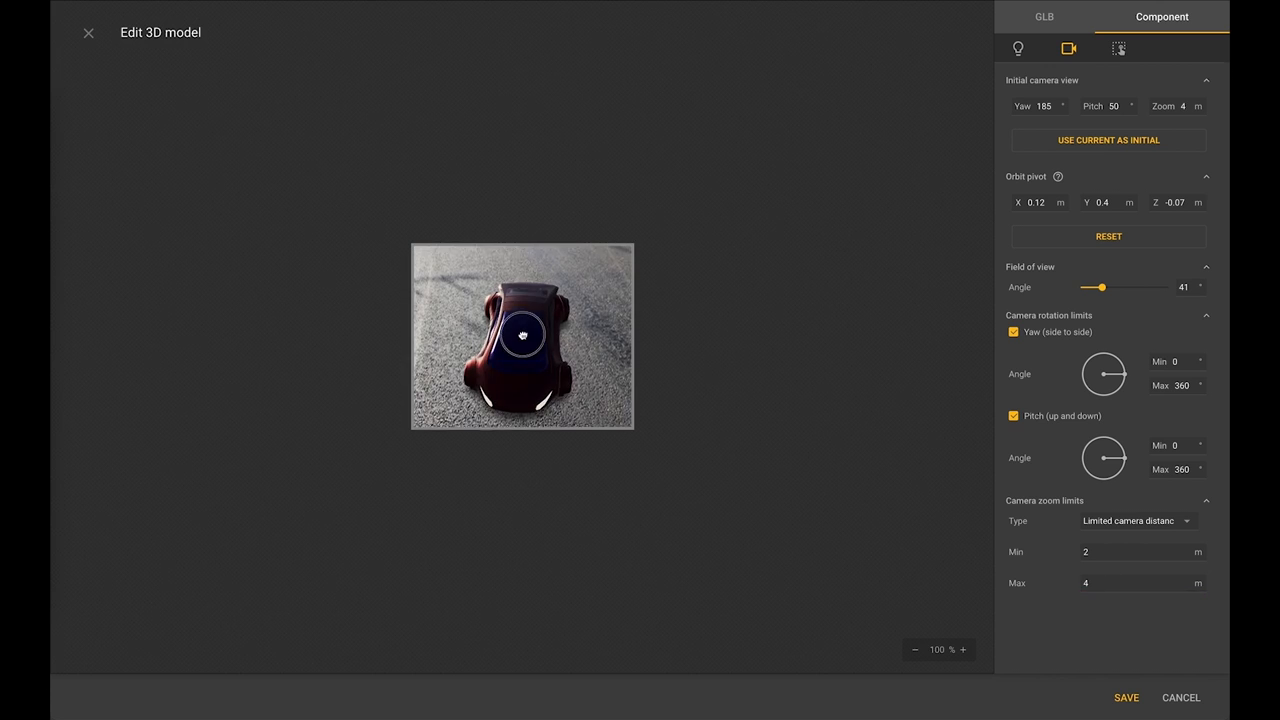
pyautogui.moveTo(523, 336); pyautogui.dragTo(523, 329)
pyautogui.scroll(5, 523, 329)
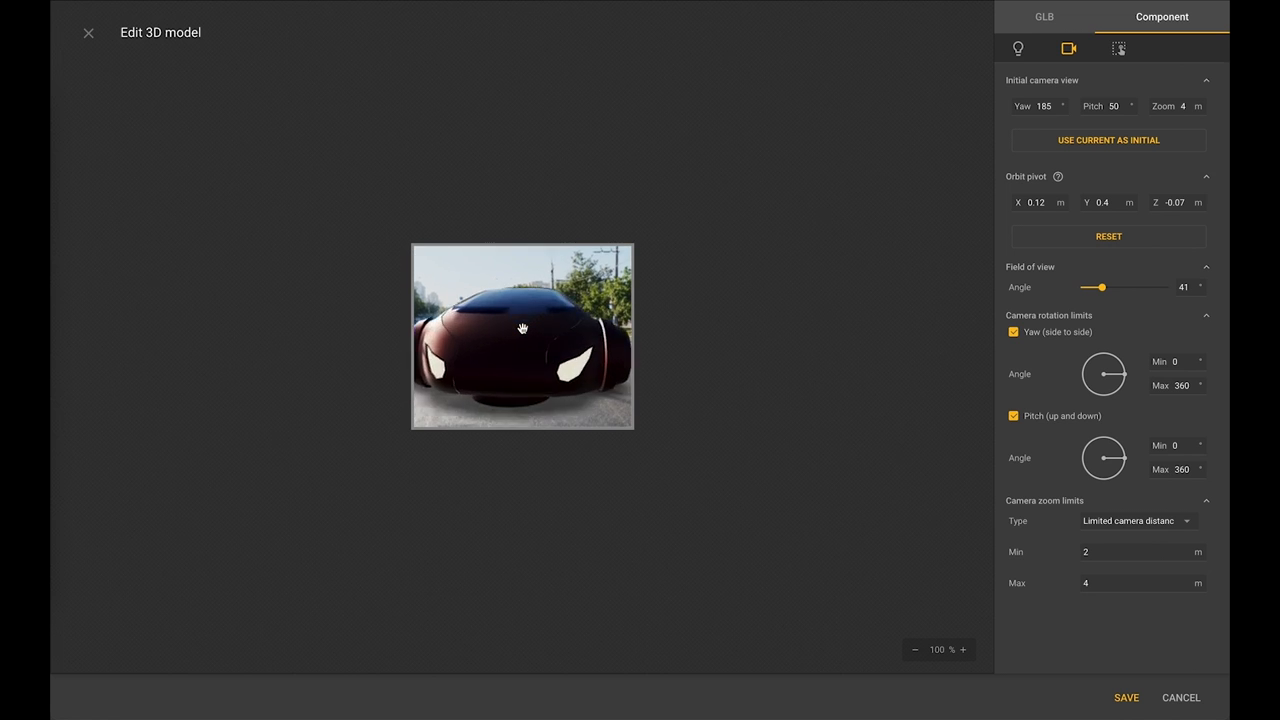
pyautogui.scroll(-5, 522, 329)
pyautogui.moveTo(530, 334); pyautogui.dragTo(523, 342)
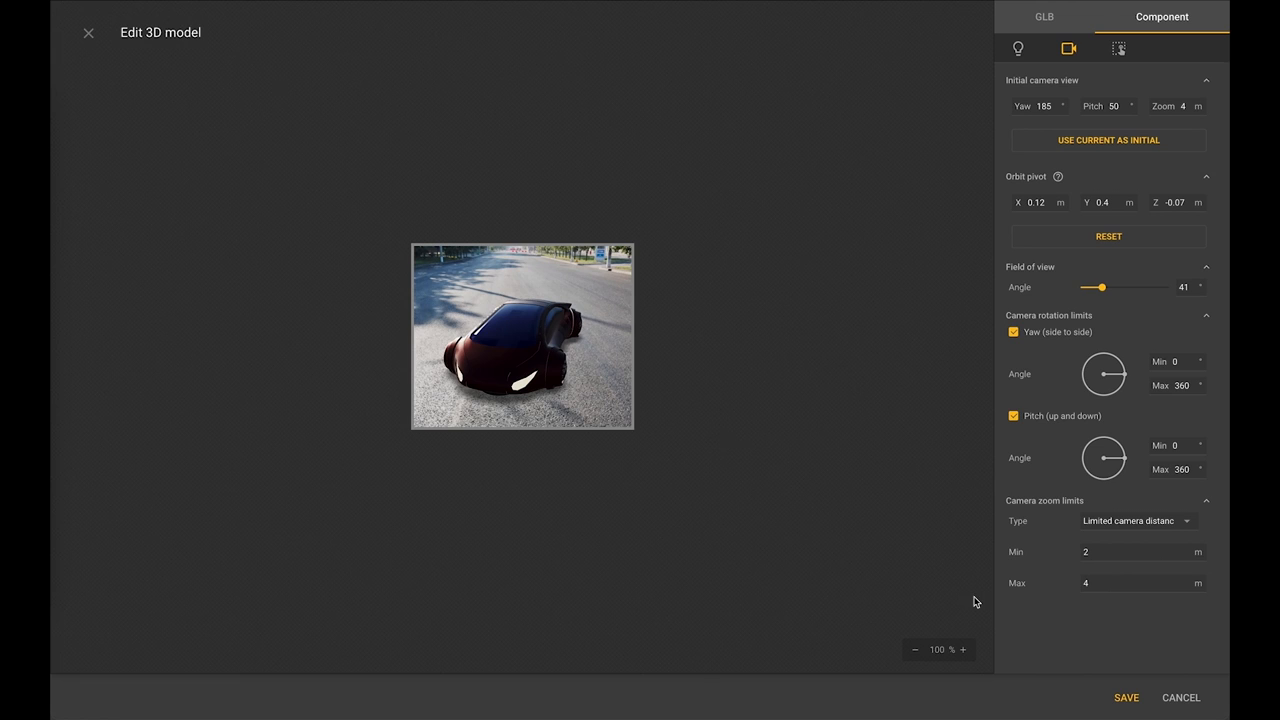
# Add a hotspot to the 3D model on the car's side door.
pyautogui.click(1118, 50)
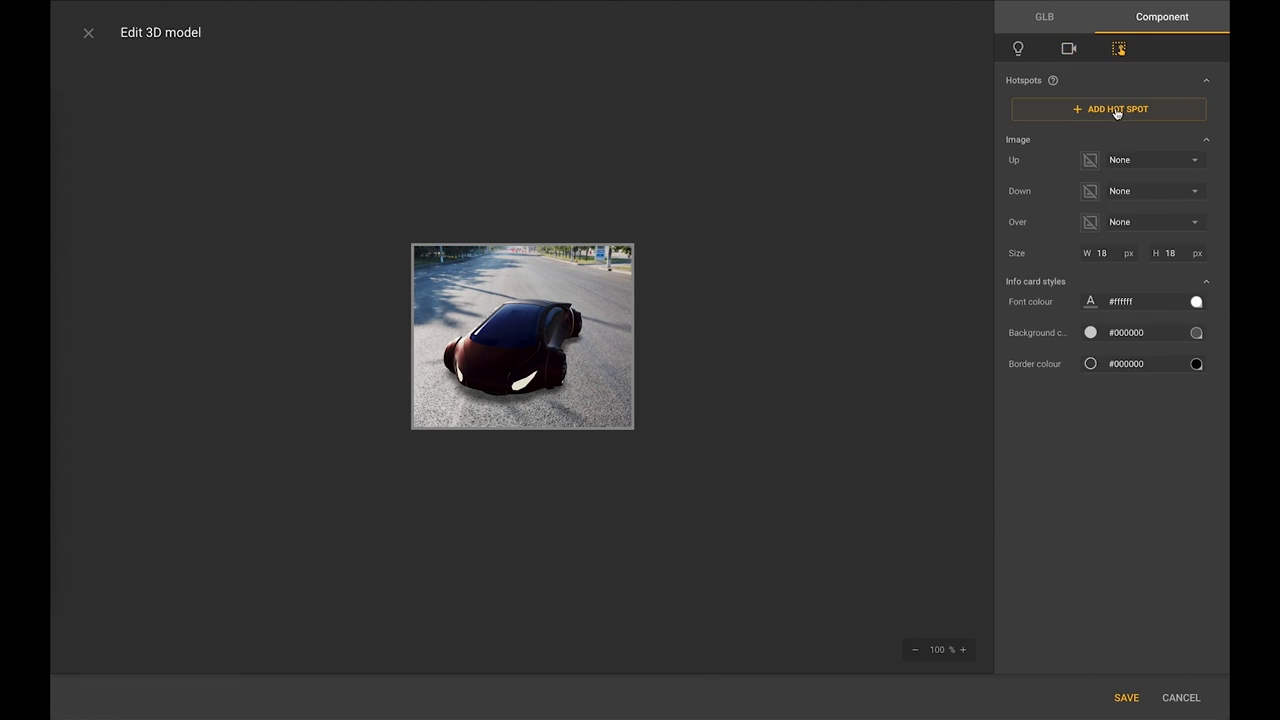
pyautogui.click(1117, 113)
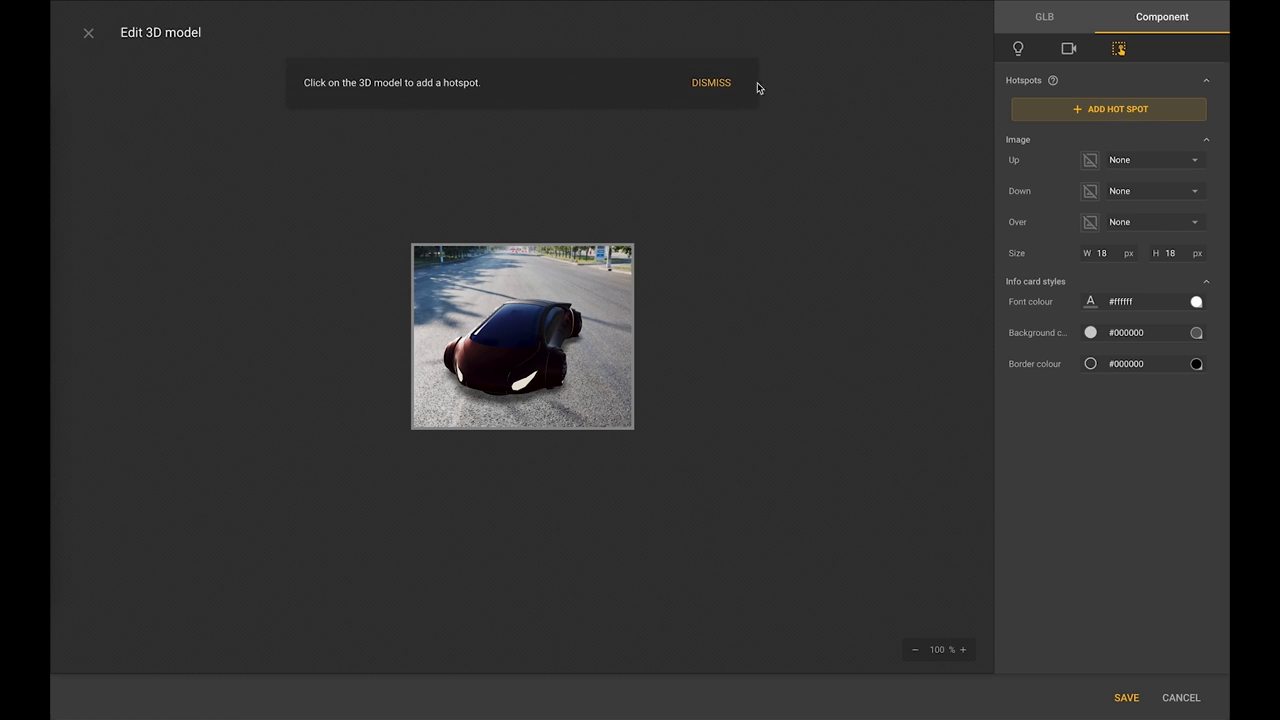
pyautogui.click(706, 86)
pyautogui.moveTo(561, 336); pyautogui.dragTo(544, 357)
pyautogui.click(537, 333)
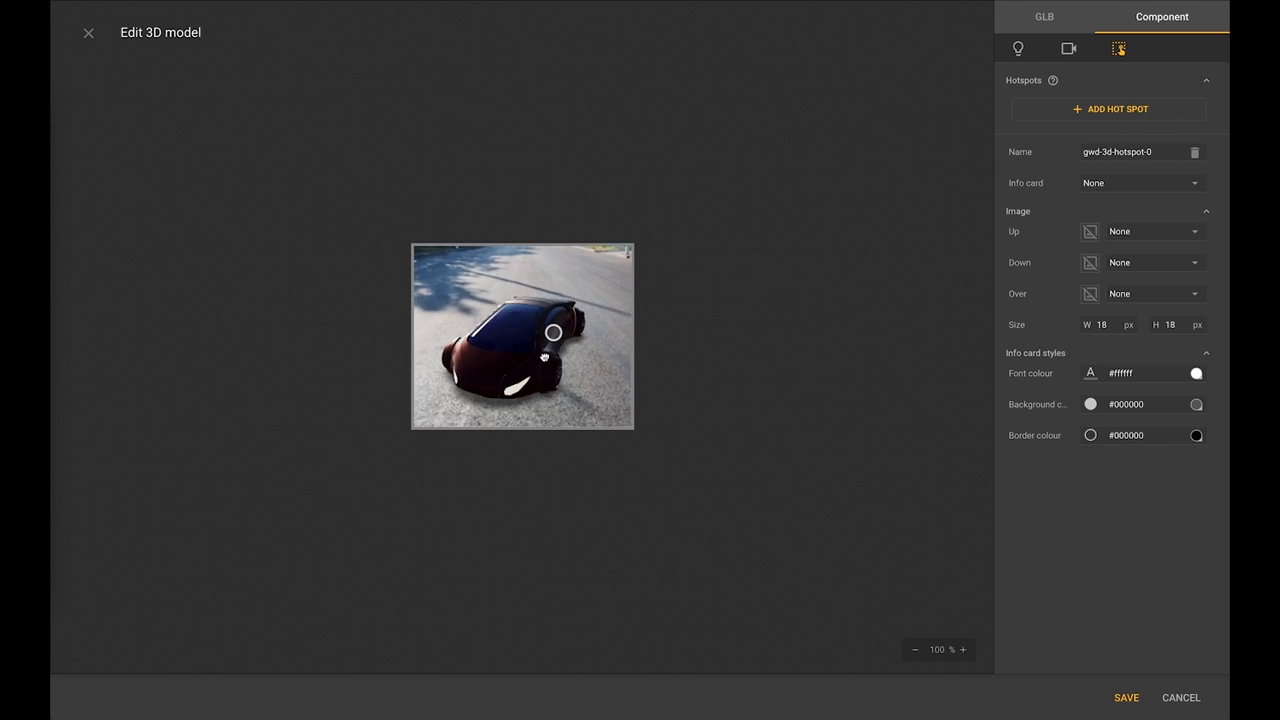
# Give the door hotspot an info card titled "Wingdoors" with the description "That's the coolest feature: Remember wingdoors from the 90s? Here they are!".
pyautogui.click(1194, 188)
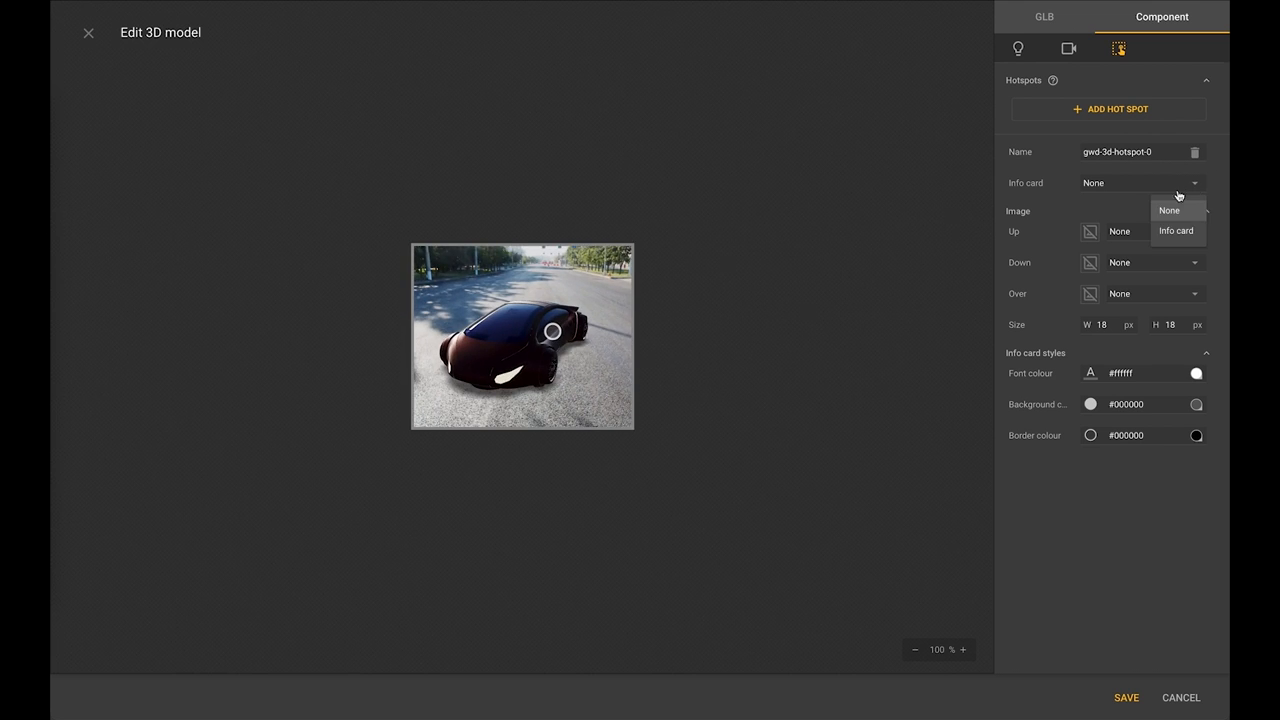
pyautogui.click(1174, 229)
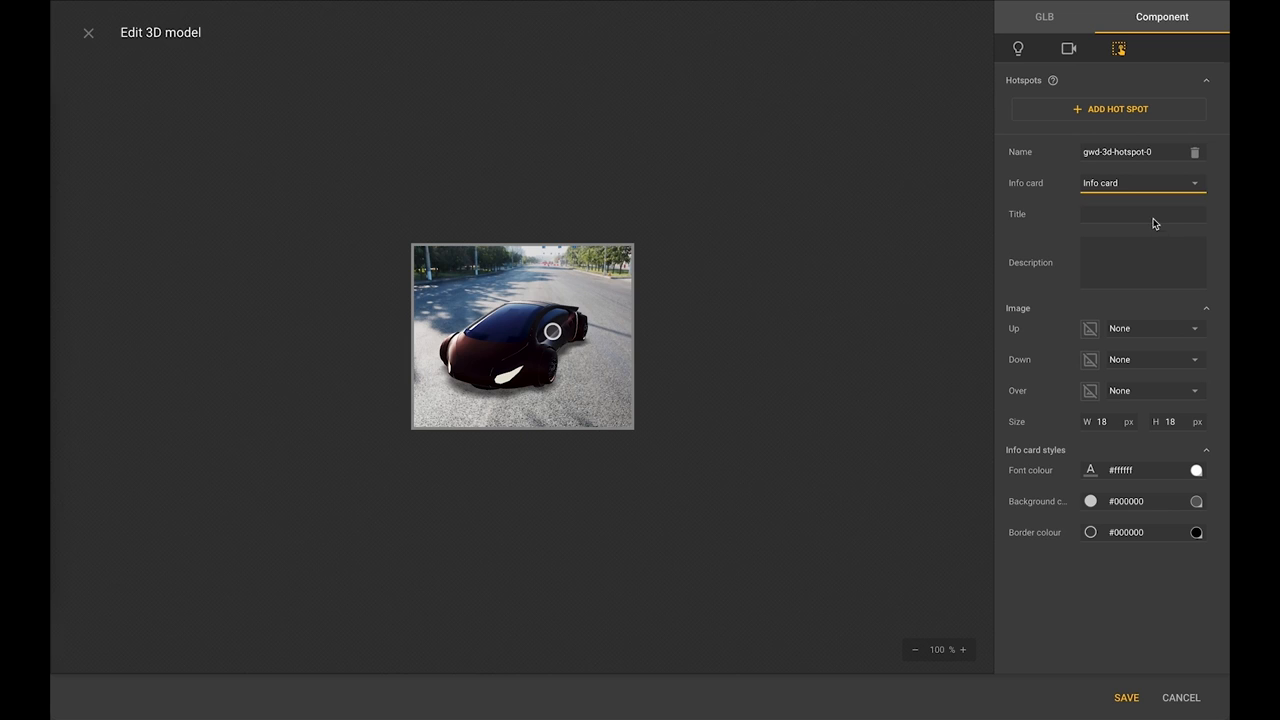
pyautogui.click(1150, 216)
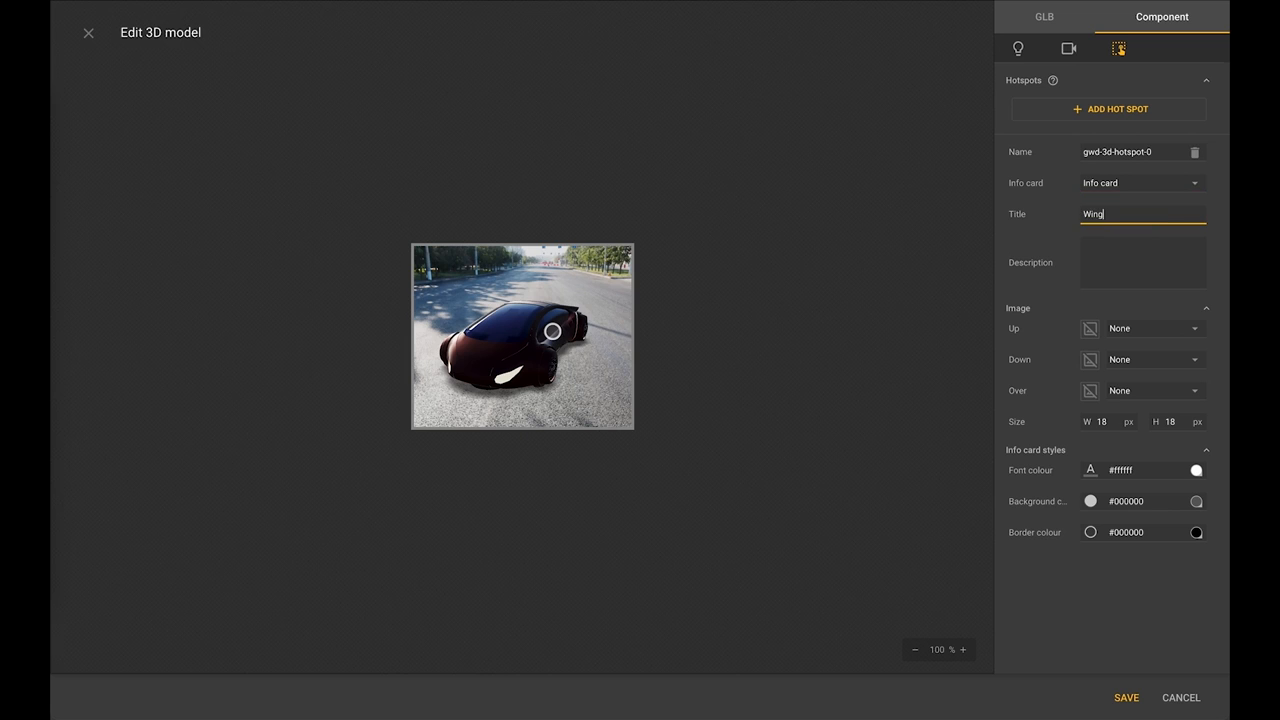
pyautogui.write('Wingdoors')
pyautogui.click(1127, 254)
pyautogui.write("That's the coolest feat")
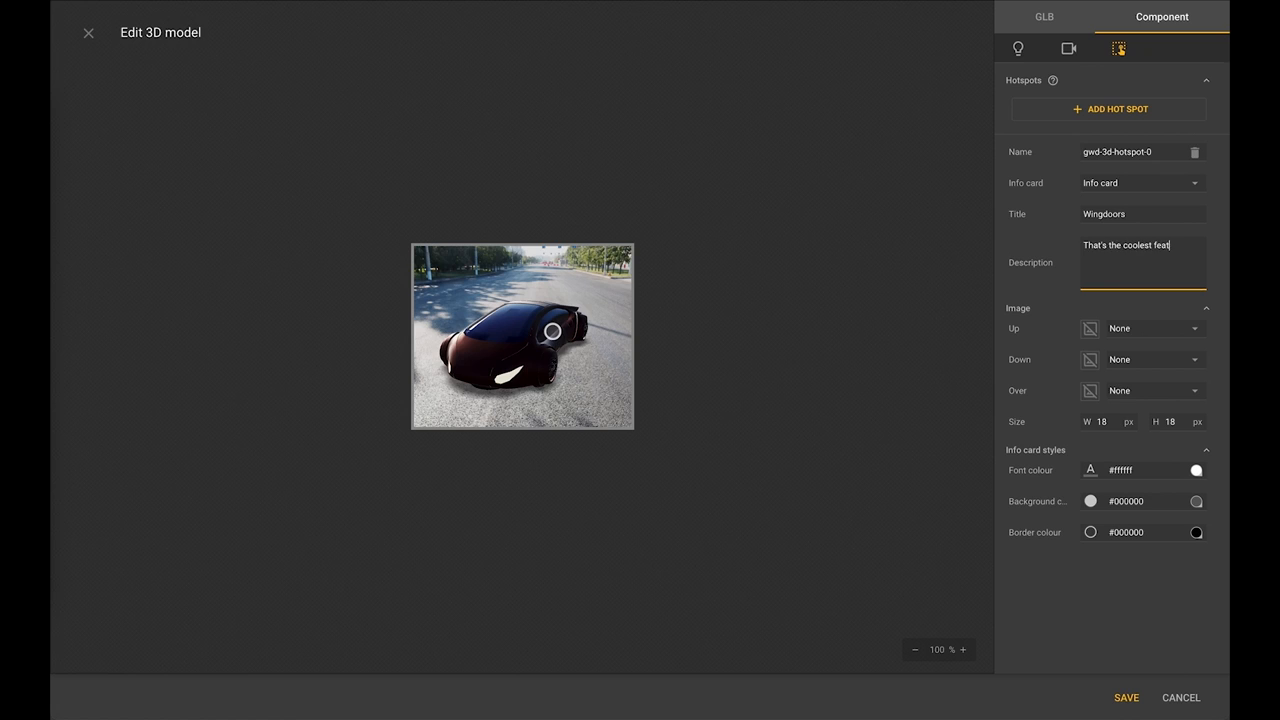
pyautogui.write('ure:')
pyautogui.press('Return')
pyautogui.write('Remember wingdoors from the 90s? Here they are!')
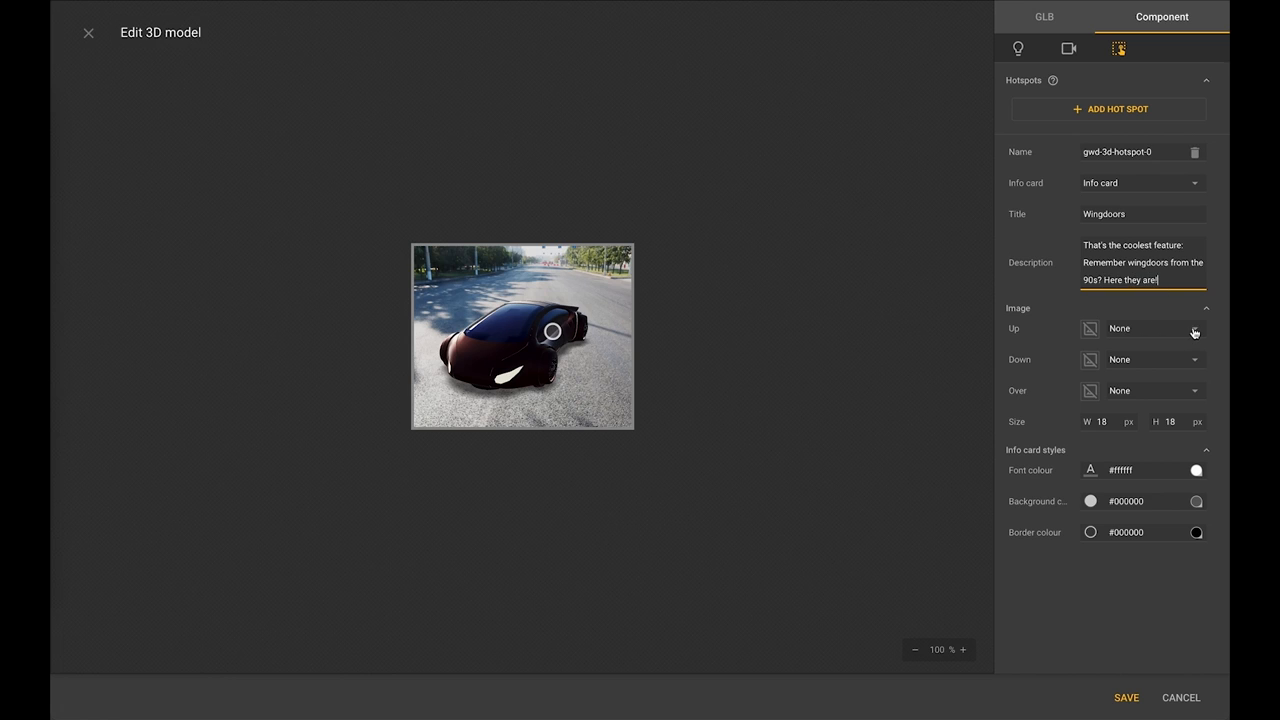
pyautogui.click(1194, 332)
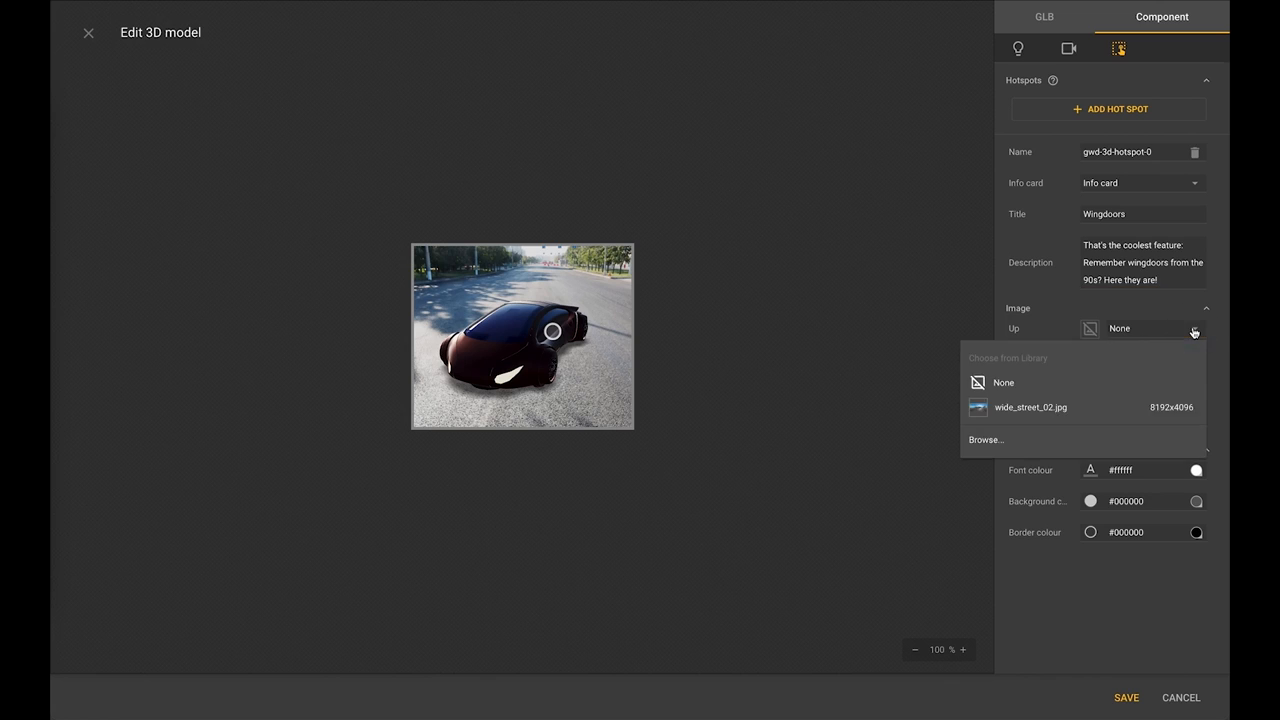
pyautogui.click(1194, 332)
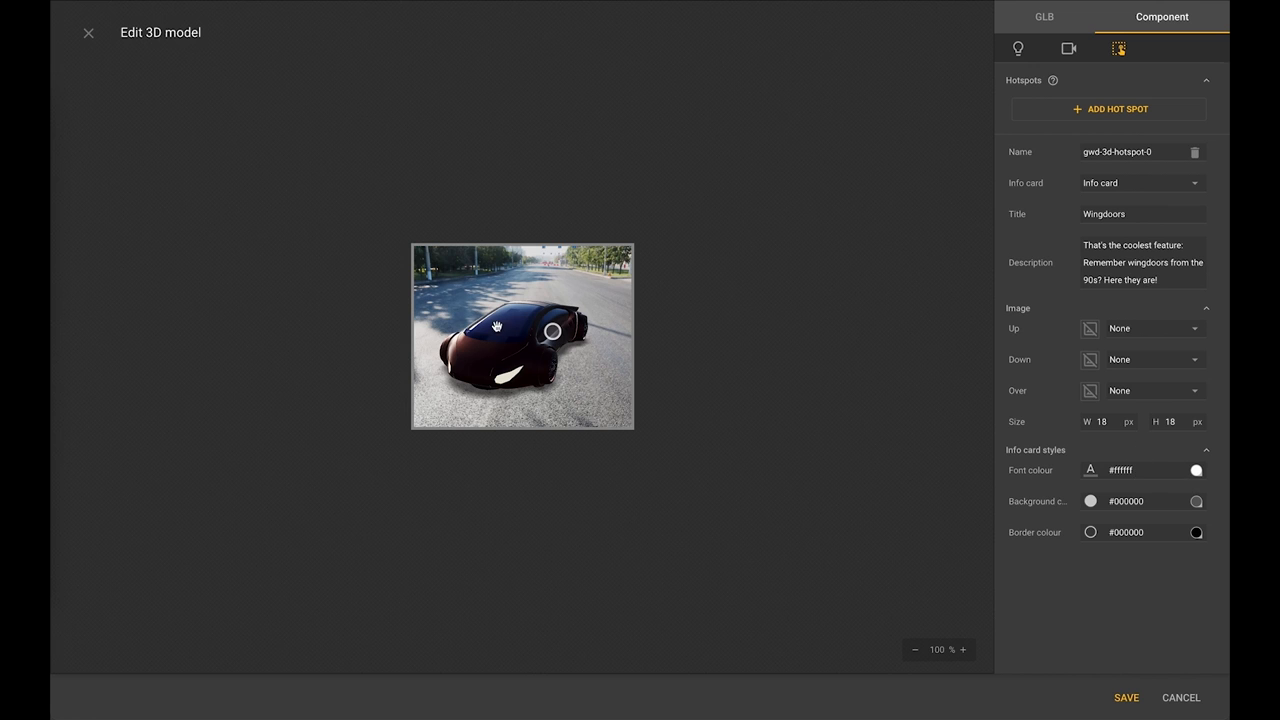
# Add a second hotspot at the lower front edge of the car, near the ground.
pyautogui.moveTo(468, 374)
pyautogui.mouseDown()
pyautogui.moveTo(457, 371)
pyautogui.moveTo(491, 331)
pyautogui.moveTo(466, 354)
pyautogui.moveTo(480, 365)
pyautogui.mouseUp()
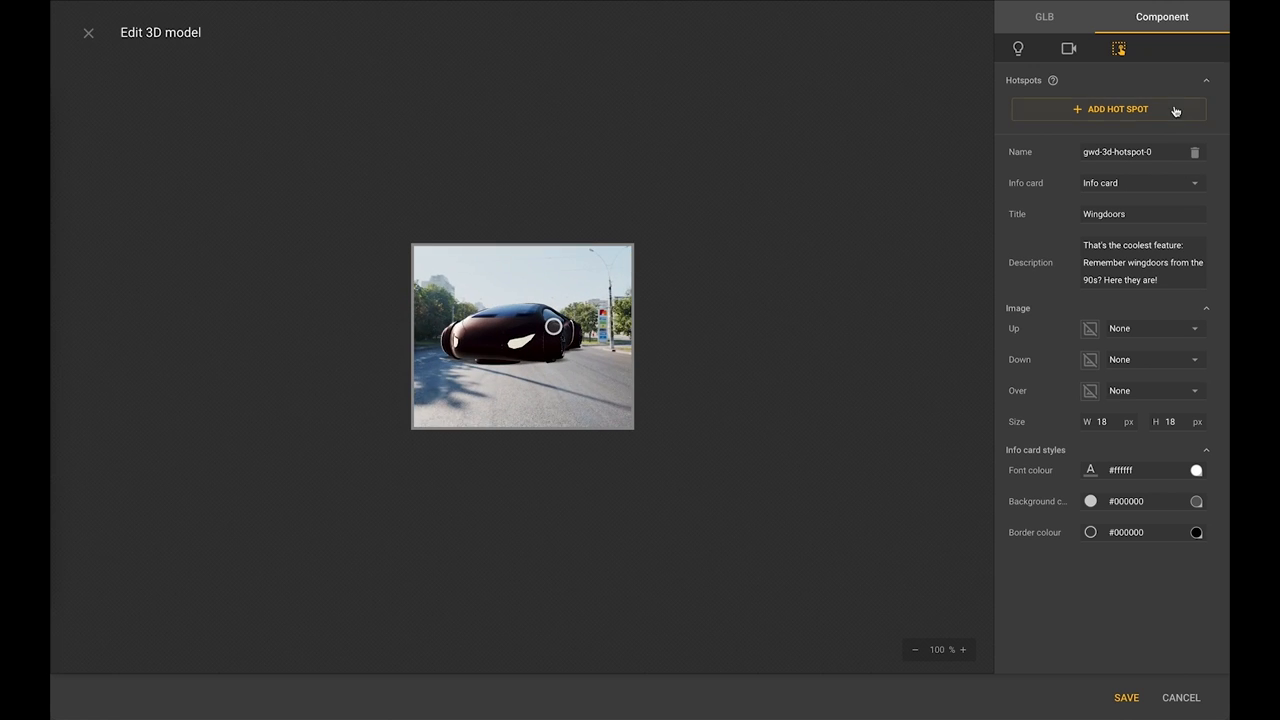
pyautogui.click(1102, 116)
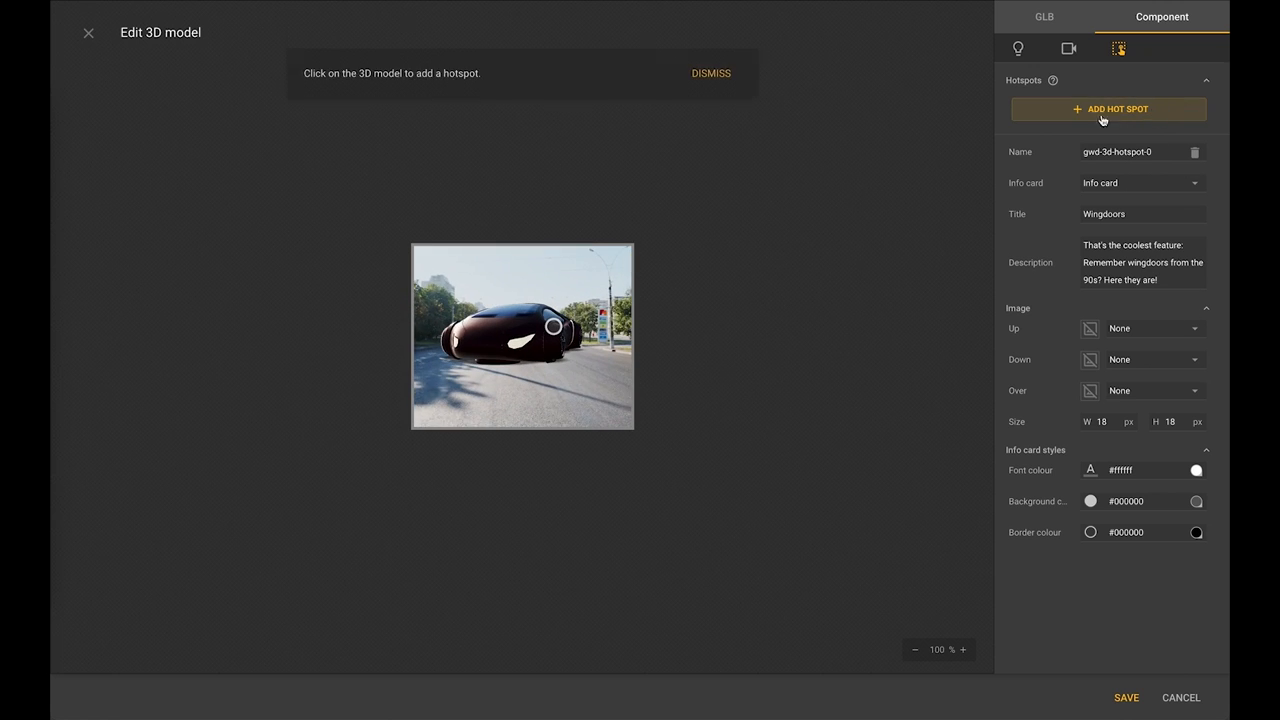
pyautogui.click(484, 362)
pyautogui.moveTo(484, 362)
pyautogui.mouseDown()
pyautogui.moveTo(585, 380)
pyautogui.moveTo(503, 332)
pyautogui.moveTo(503, 368)
pyautogui.moveTo(491, 358)
pyautogui.moveTo(502, 363)
pyautogui.mouseUp()
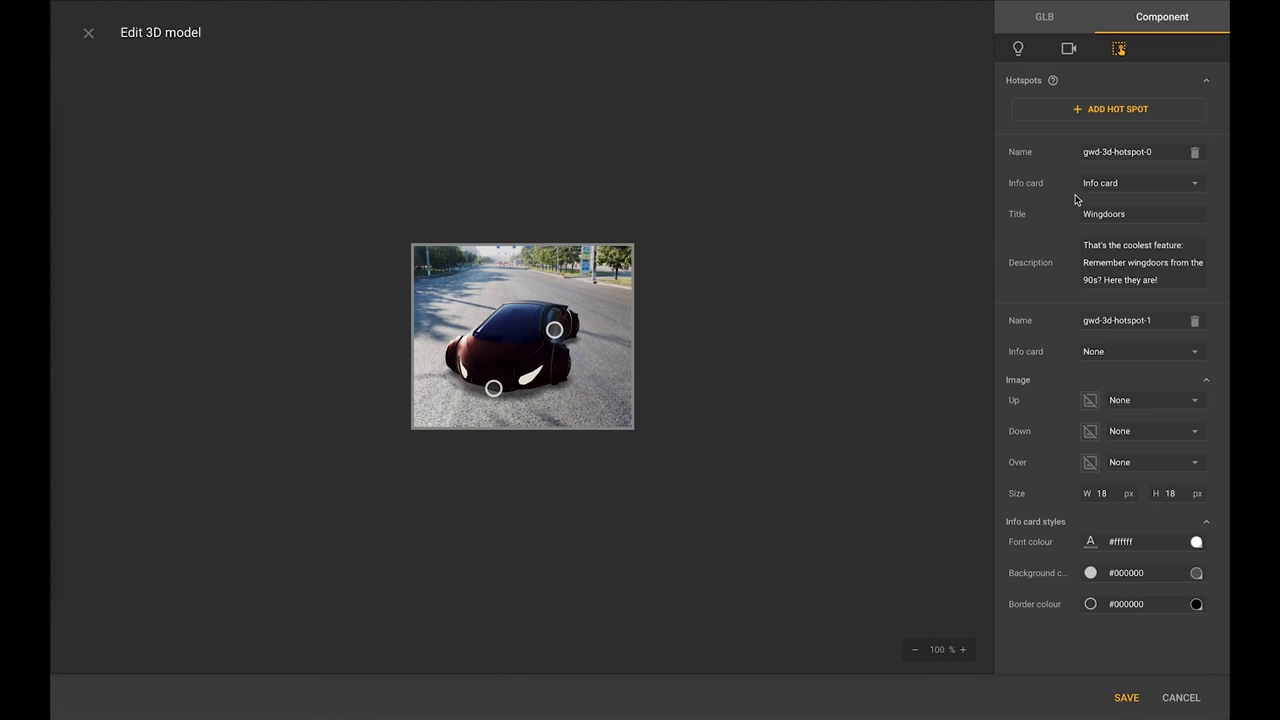
# Give the second hotspot an info card titled "Levitation Mode" with the description "Remember "Back to the Future II"? We got the technology!".
pyautogui.click(1148, 354)
pyautogui.click(1160, 396)
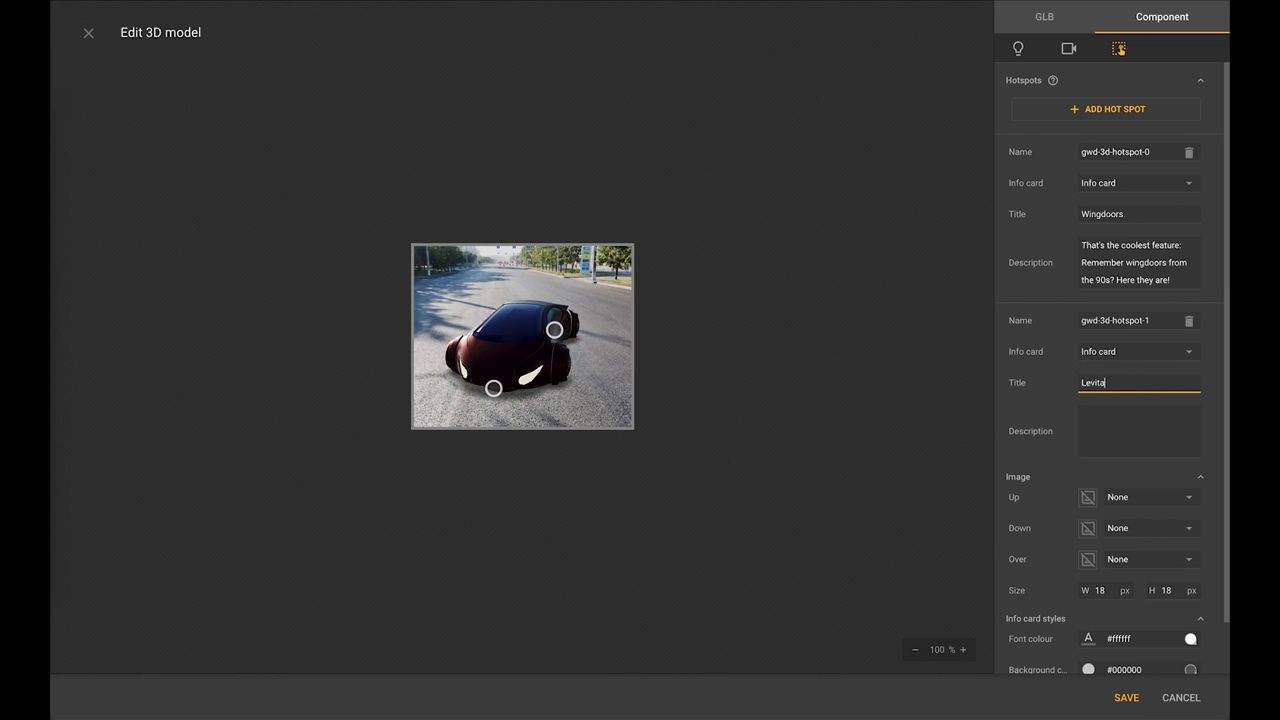
pyautogui.write('Levitation Mode')
pyautogui.click(1129, 419)
pyautogui.write('Remember "Back to')
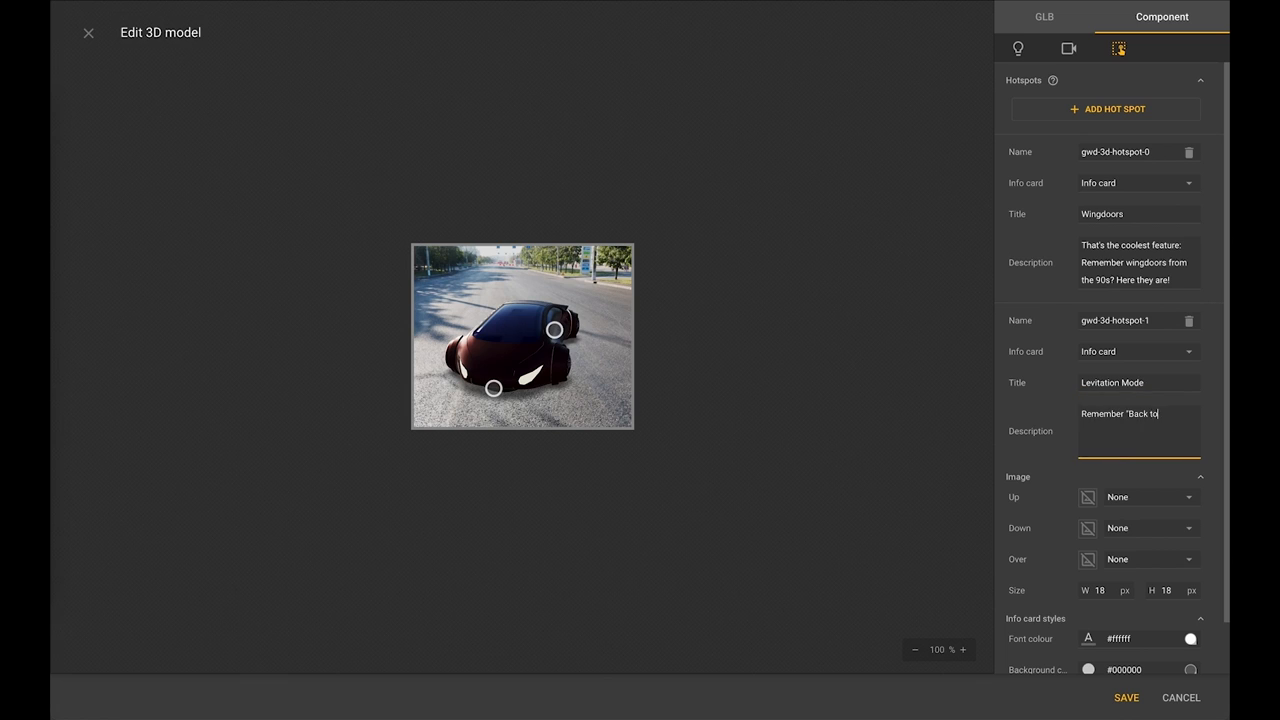
pyautogui.write(' the Future (')
pyautogui.write('ology!')
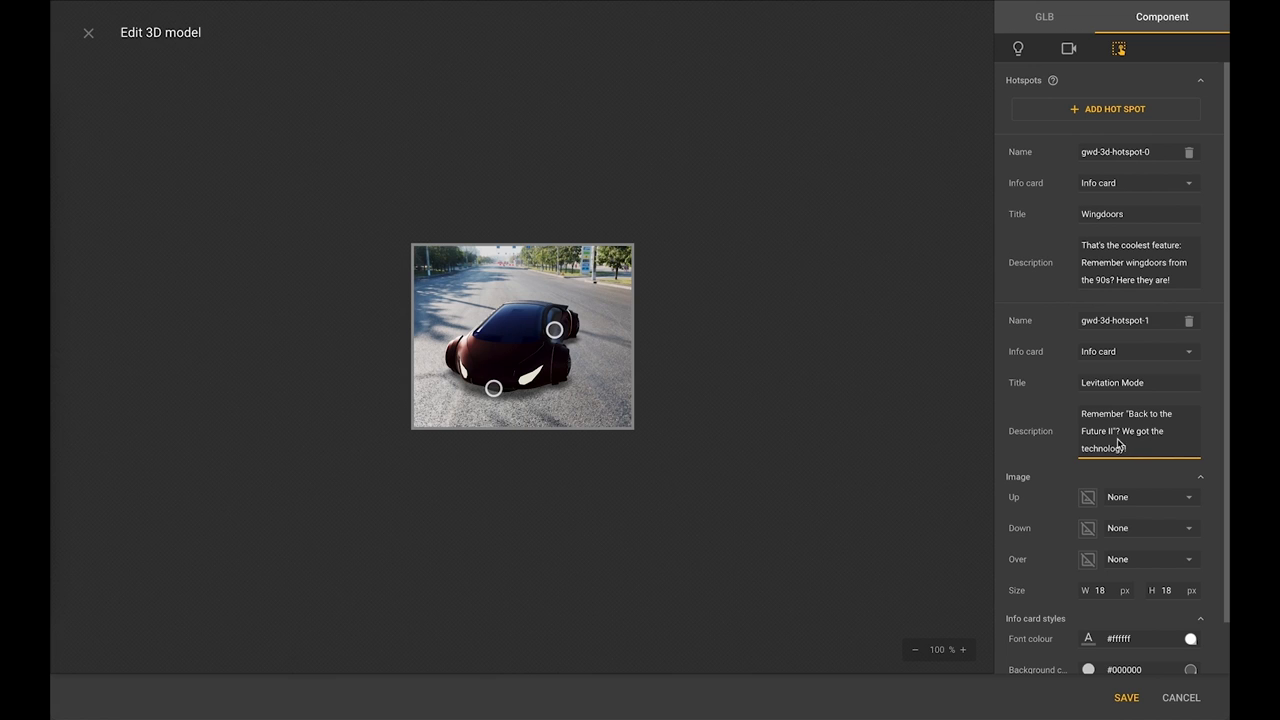
# Review the hotspot and camera settings, and save the edited 3D model to the banner.
pyautogui.scroll(-1, 1118, 444)
pyautogui.scroll(1, 1118, 444)
pyautogui.click(1069, 52)
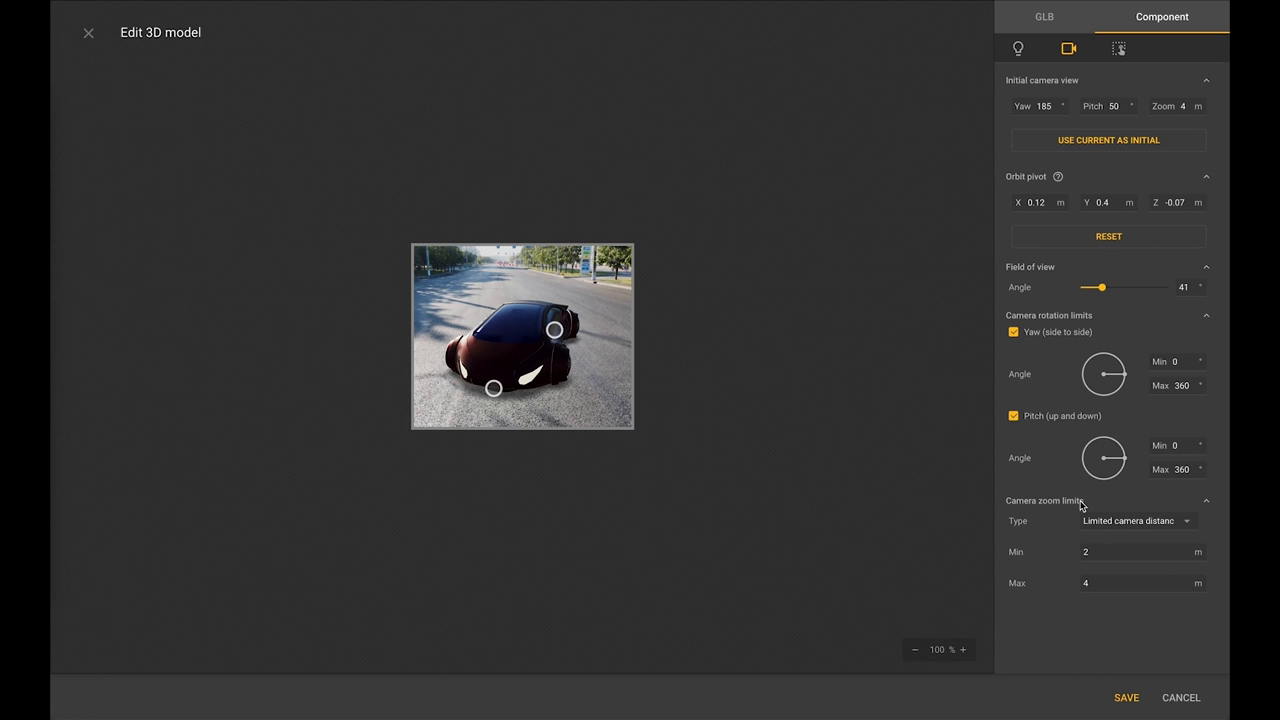
pyautogui.click(1126, 697)
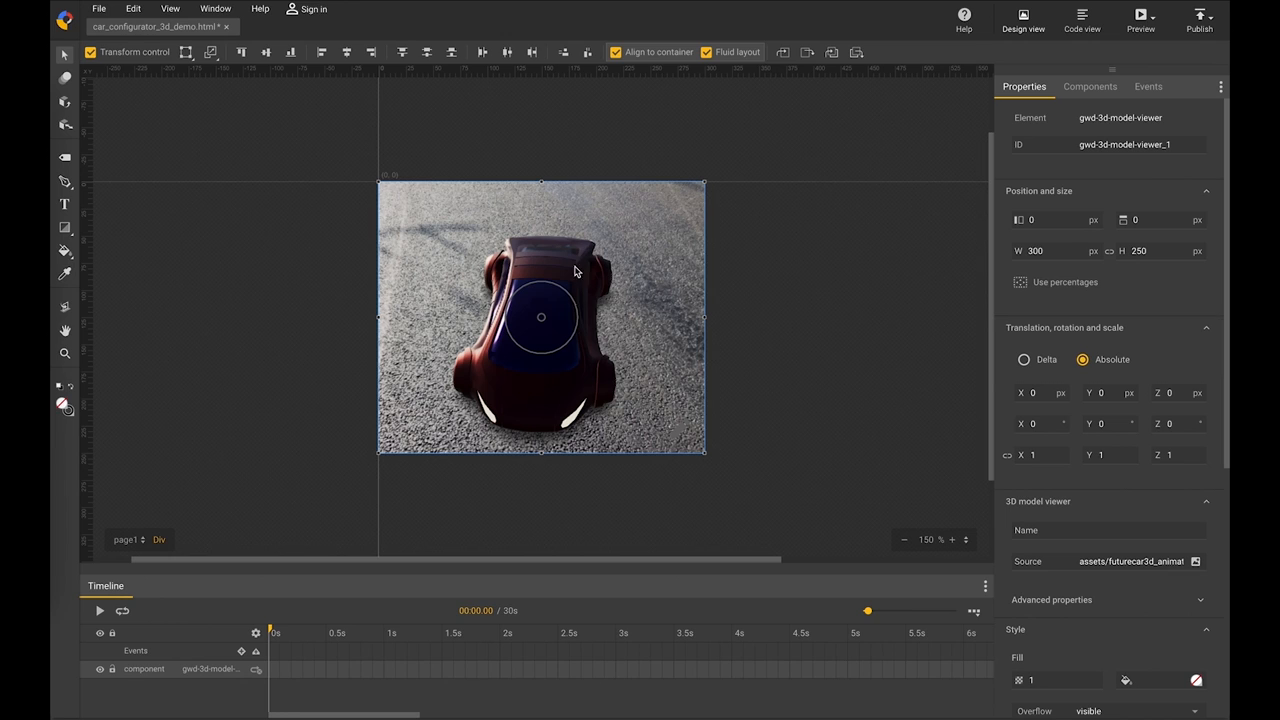
# Draw a div about 45 × 45 px in the banner's upper-left corner and fill it with a radial gradient starting at F80404.
pyautogui.click(66, 158)
pyautogui.moveTo(389, 197); pyautogui.dragTo(439, 247)
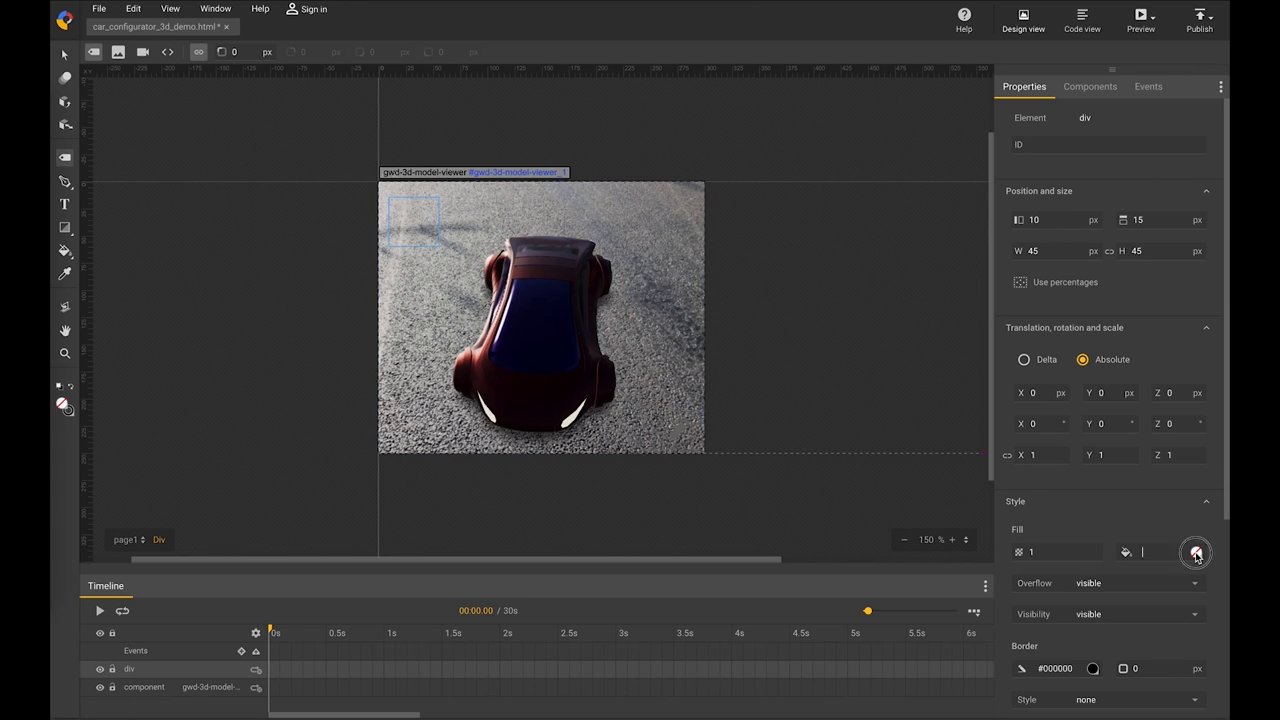
pyautogui.click(1195, 551)
pyautogui.click(1013, 557)
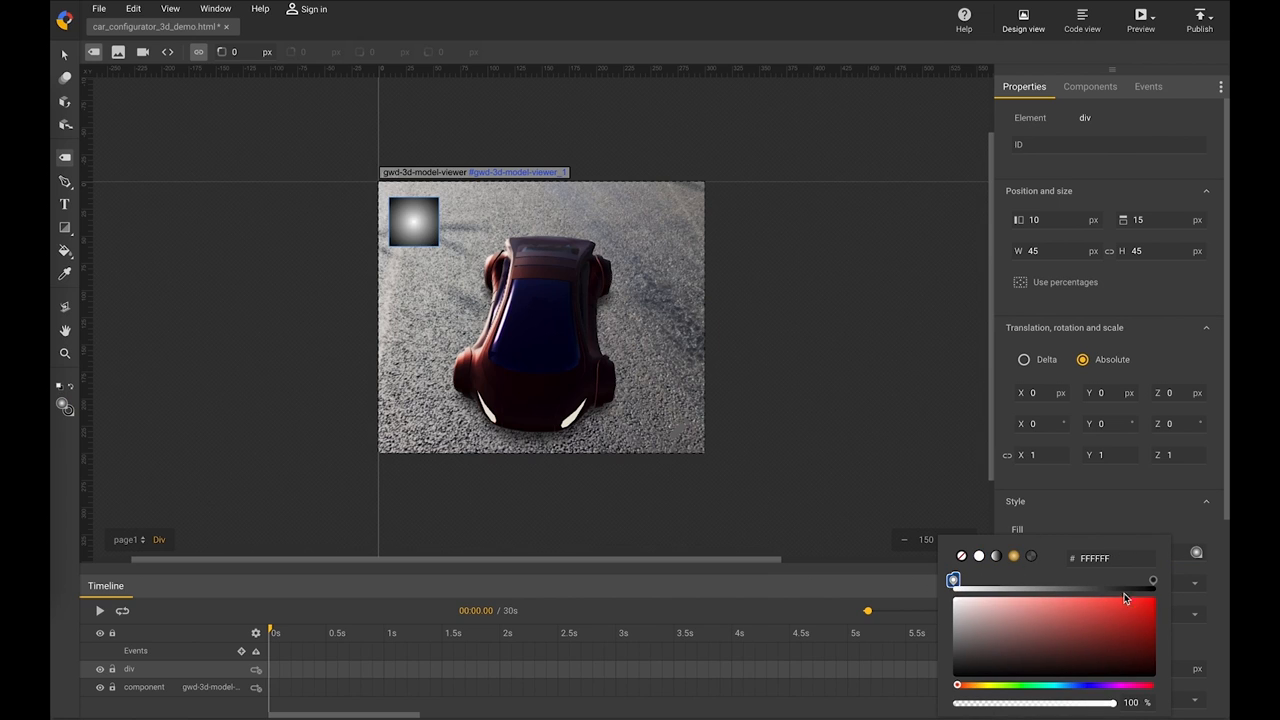
pyautogui.click(1153, 602)
# Round the div's corners to 61 px and set its ID to button_red.
pyautogui.scroll(-5, 1142, 352)
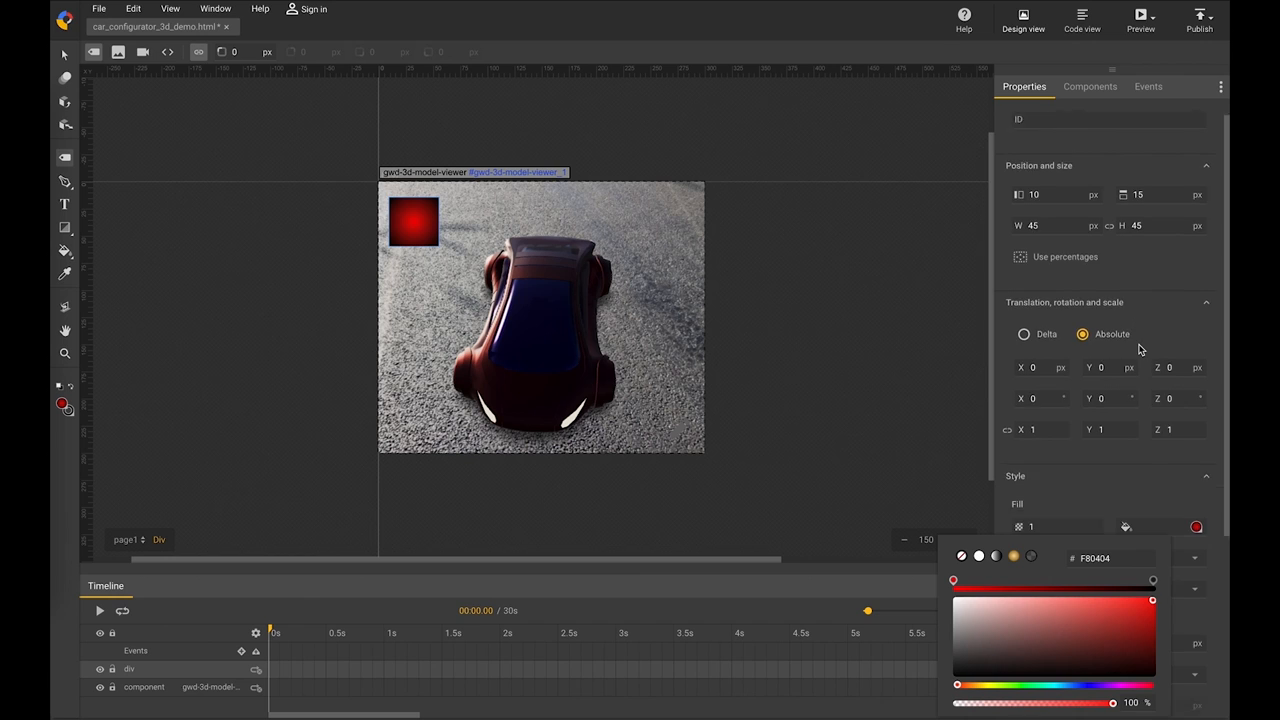
pyautogui.moveTo(1035, 432); pyautogui.dragTo(1048, 393)
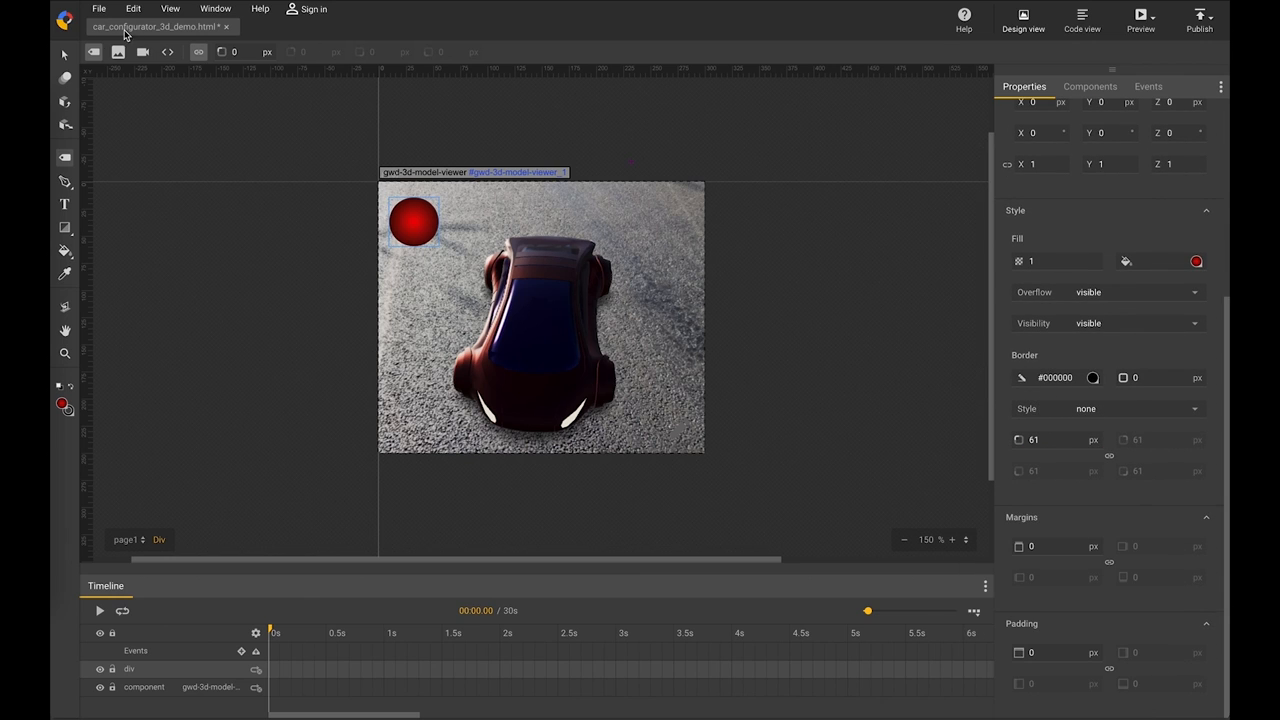
pyautogui.click(66, 54)
pyautogui.scroll(5, 1004, 212)
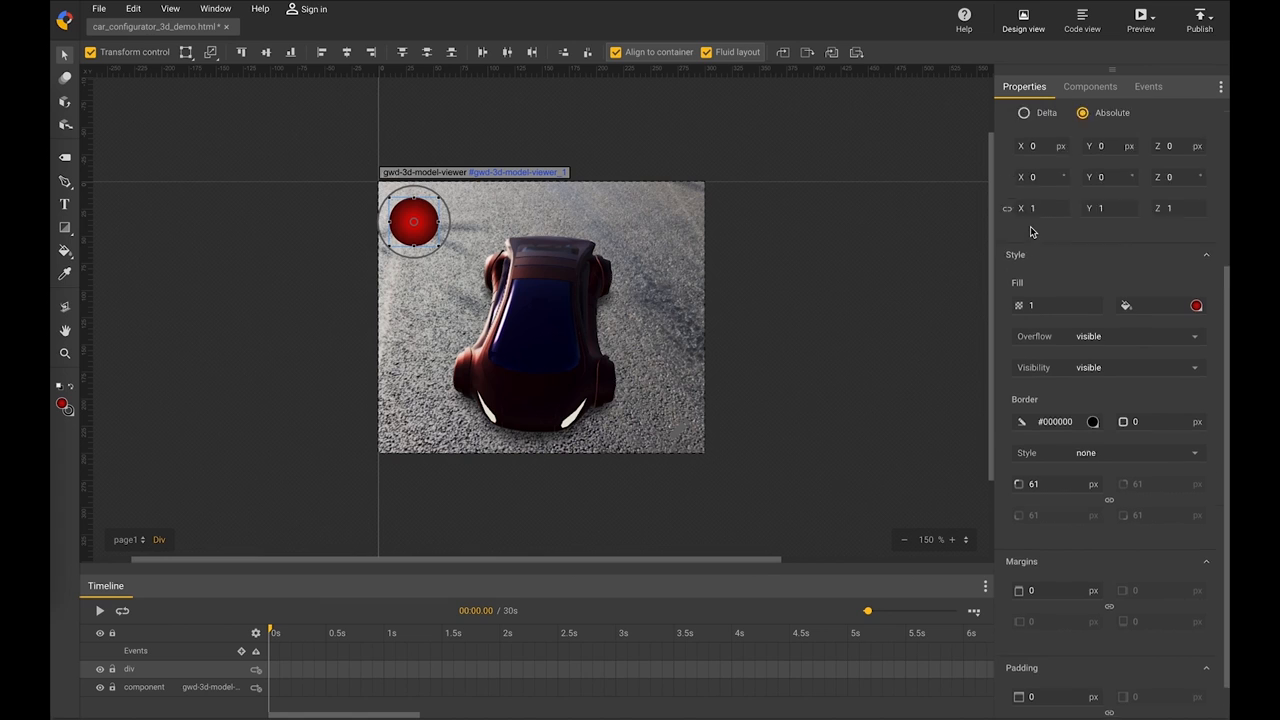
pyautogui.click(1093, 145)
pyautogui.write('butt')
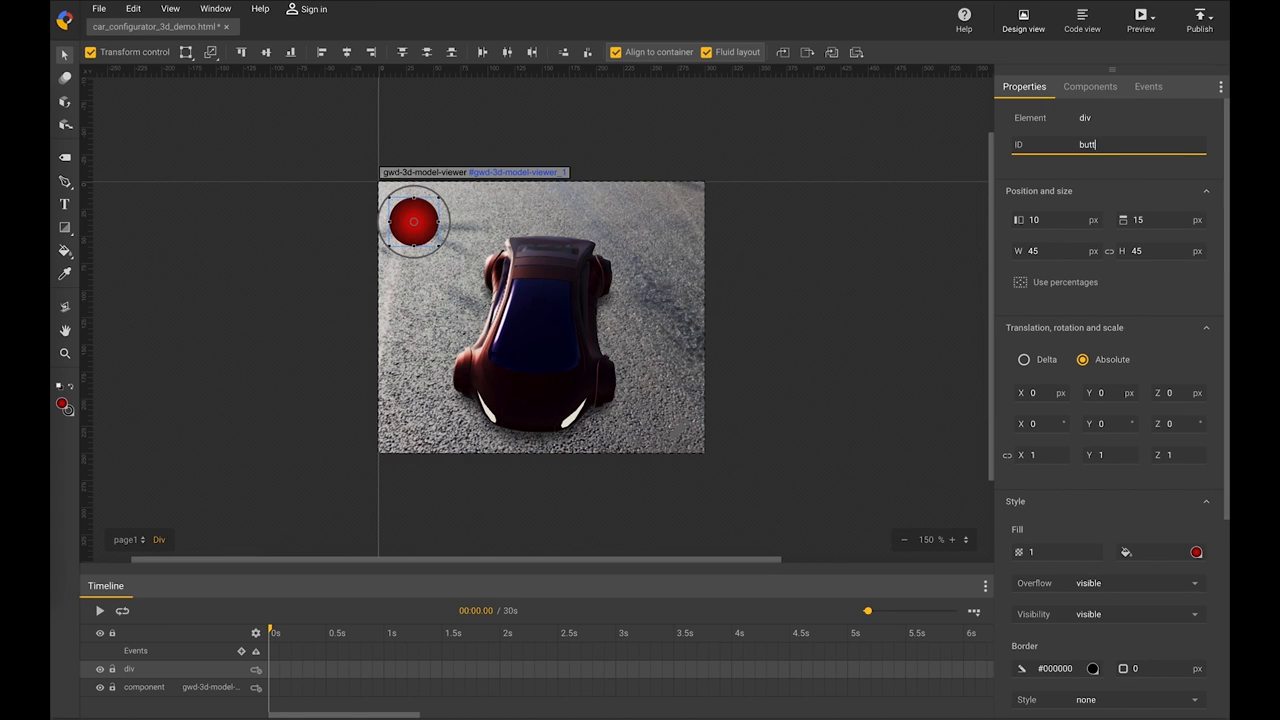
pyautogui.write('on_red')
pyautogui.press('Return')
# Duplicate the red button and move the copy straight down to 75 px from the banner's top edge.
pyautogui.click(425, 222)
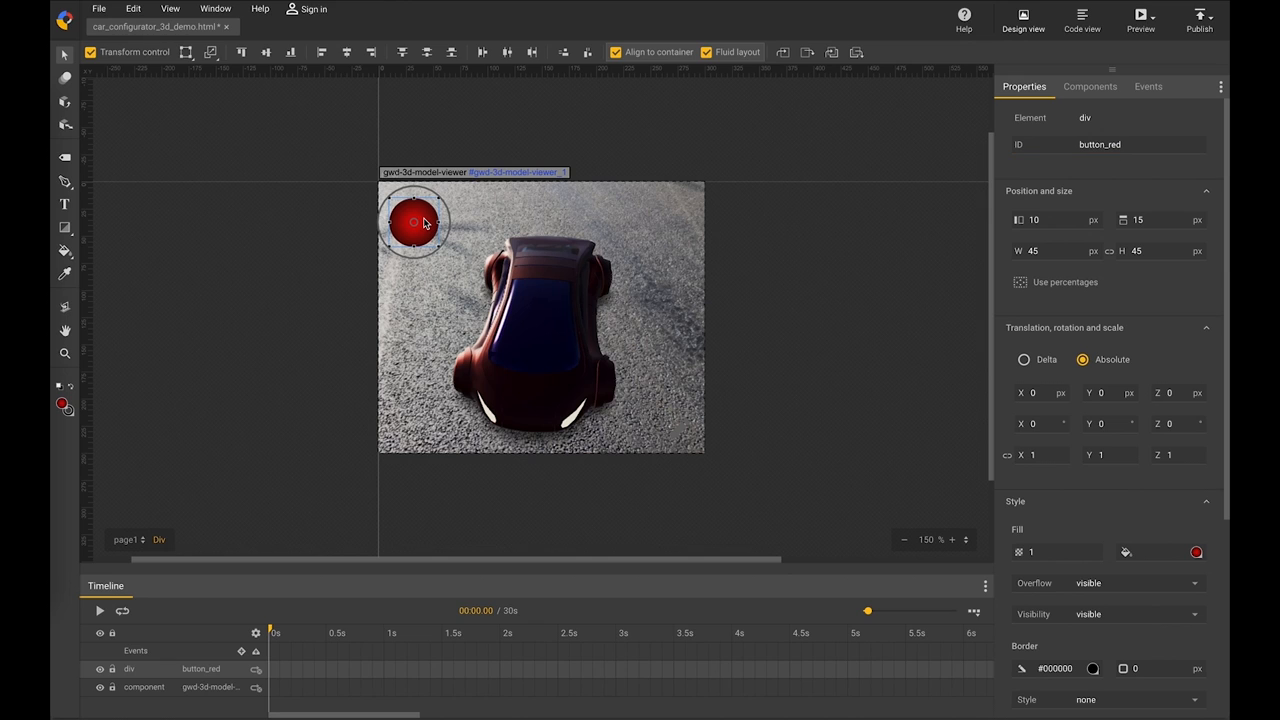
pyautogui.hotkey('ctrl', 'v')
pyautogui.press('Down')
pyautogui.press('Down')
pyautogui.press('Down')
pyautogui.press('Down')
pyautogui.press('Down')
pyautogui.press('Down')
pyautogui.press('Down')
pyautogui.press('Down')
pyautogui.press('Down')
pyautogui.press('Down')
pyautogui.press('Down')
pyautogui.press('Down')
pyautogui.press('Down')
pyautogui.press('Down')
pyautogui.press('Down')
pyautogui.press('Down')
pyautogui.press('Down')
pyautogui.press('Down')
pyautogui.press('Down')
pyautogui.press('Down')
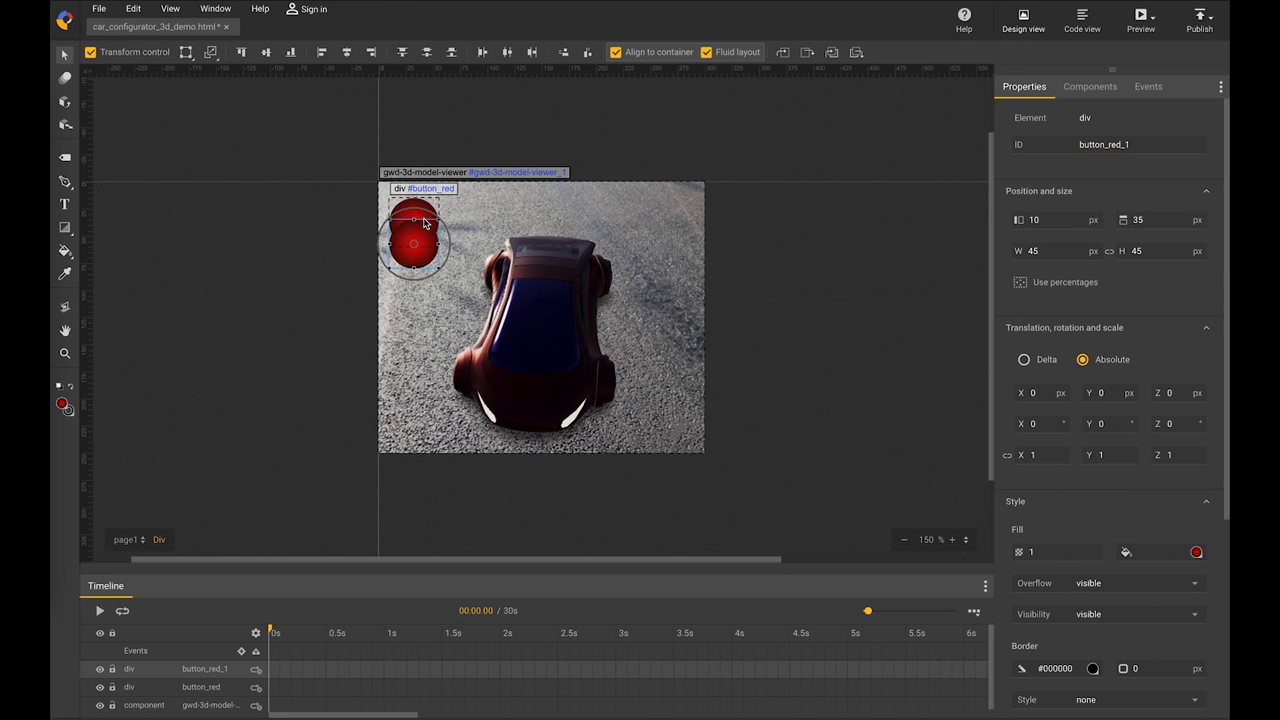
pyautogui.press('Down')
pyautogui.press('Down')
pyautogui.press('Down')
pyautogui.press('Down')
pyautogui.press('Down')
pyautogui.press('Down')
pyautogui.press('Down')
pyautogui.press('Down')
pyautogui.press('Down')
pyautogui.press('Down')
pyautogui.press('Down')
pyautogui.press('Down')
pyautogui.press('Down')
pyautogui.press('Down')
pyautogui.press('Down')
pyautogui.press('Down')
pyautogui.press('Down')
pyautogui.press('Down')
pyautogui.press('Down')
pyautogui.press('Down')
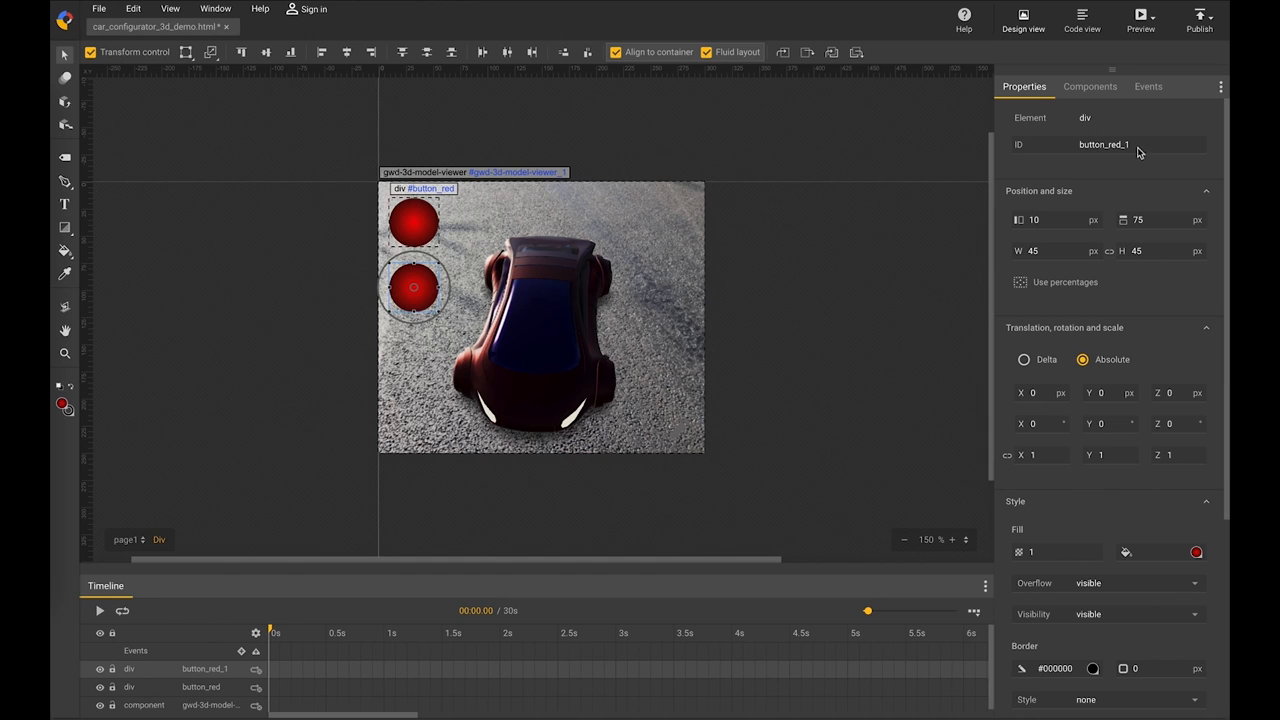
# Set the copied button's ID to button_blue and change its radial gradient's starting colour to 0C04F8.
pyautogui.click(1137, 151)
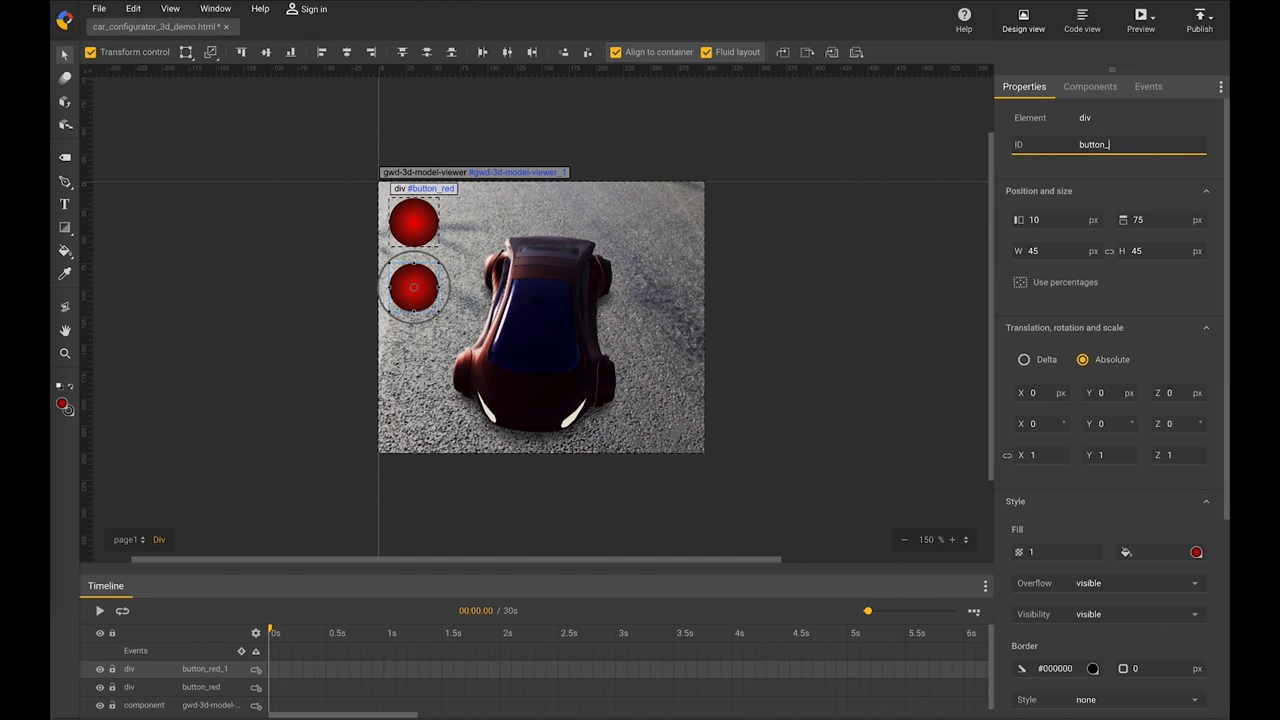
pyautogui.click(1196, 552)
pyautogui.click(956, 580)
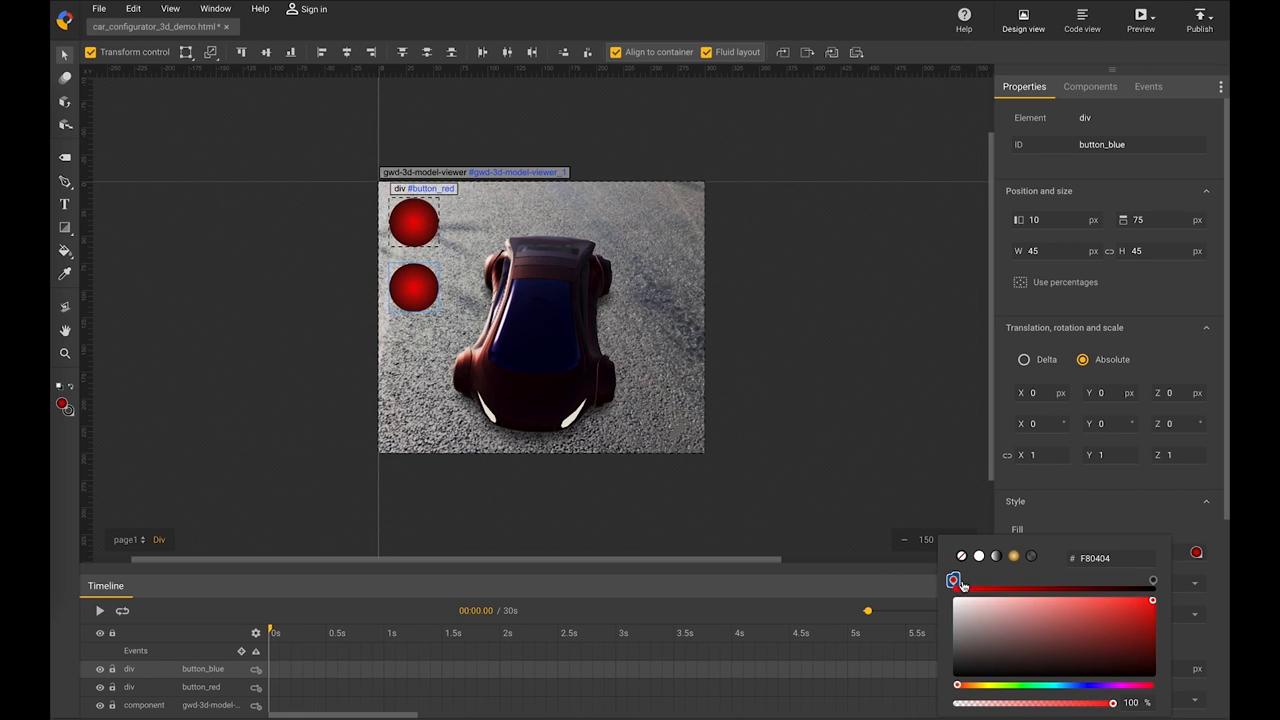
pyautogui.click(1090, 685)
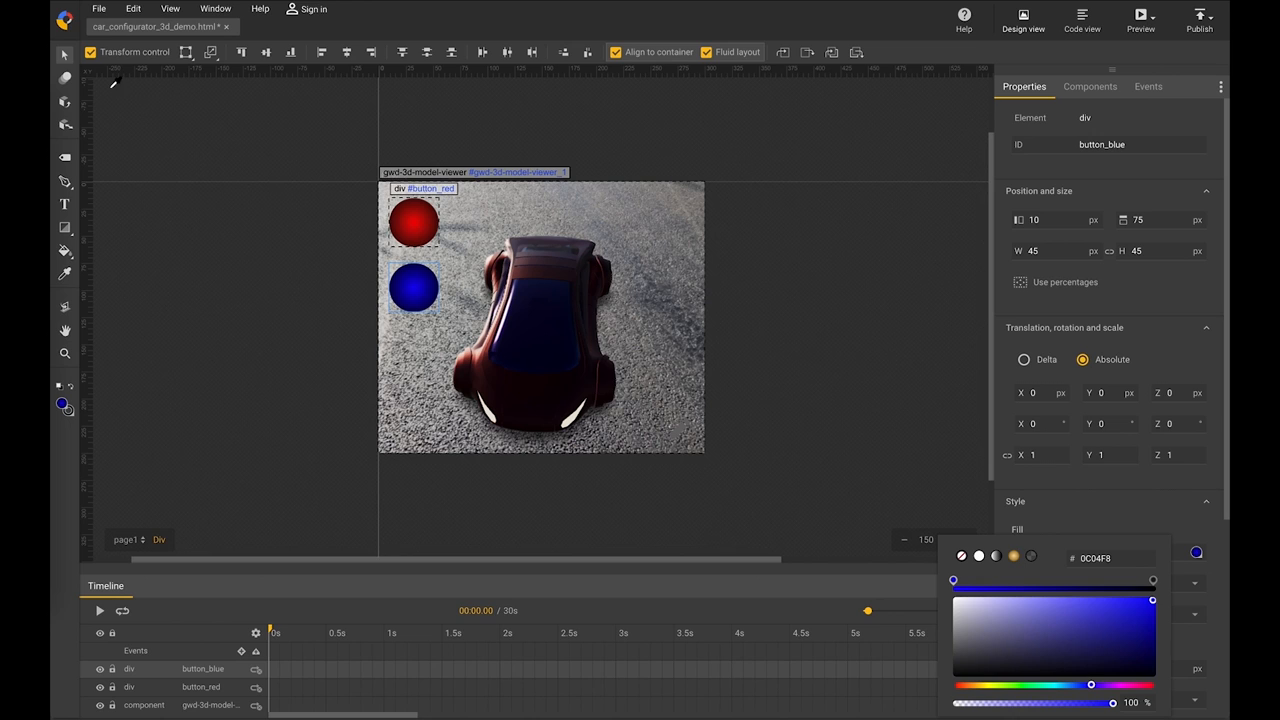
pyautogui.click(66, 62)
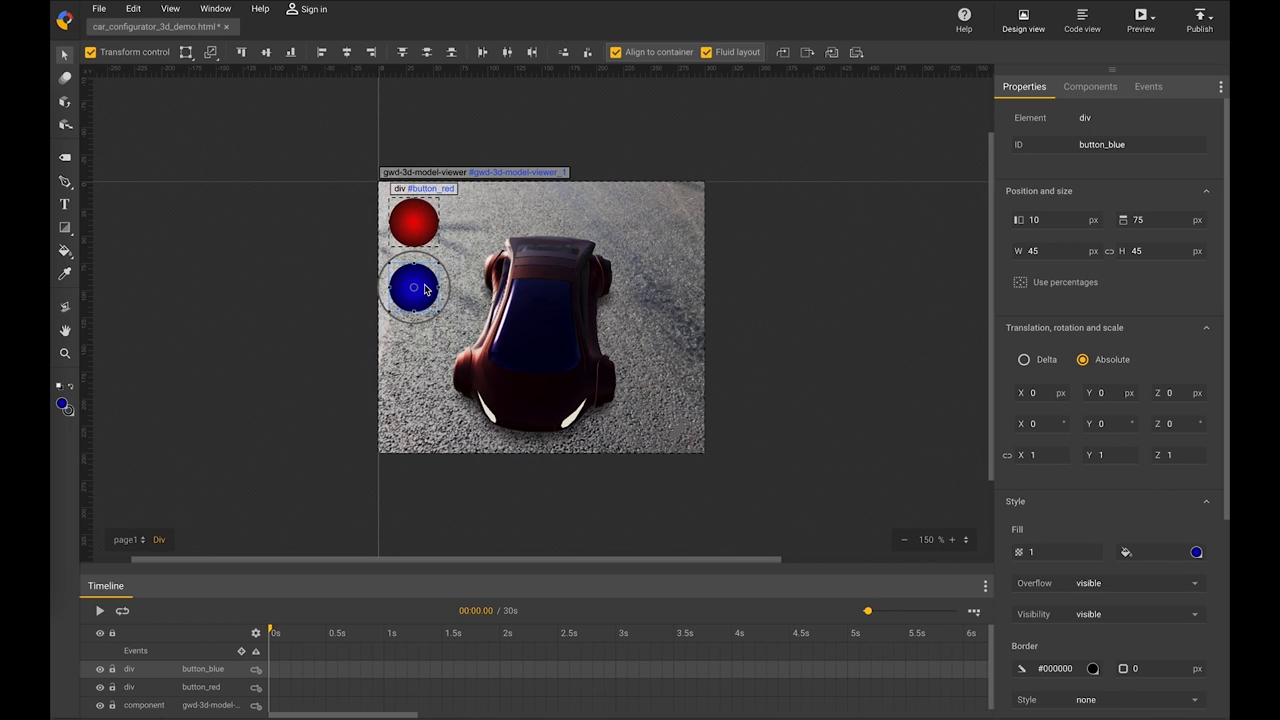
# Duplicate the blue button and move the copy straight down to 135 px from the banner's top edge.
pyautogui.hotkey('ctrl', 'v')
pyautogui.press('Down')
pyautogui.press('Down')
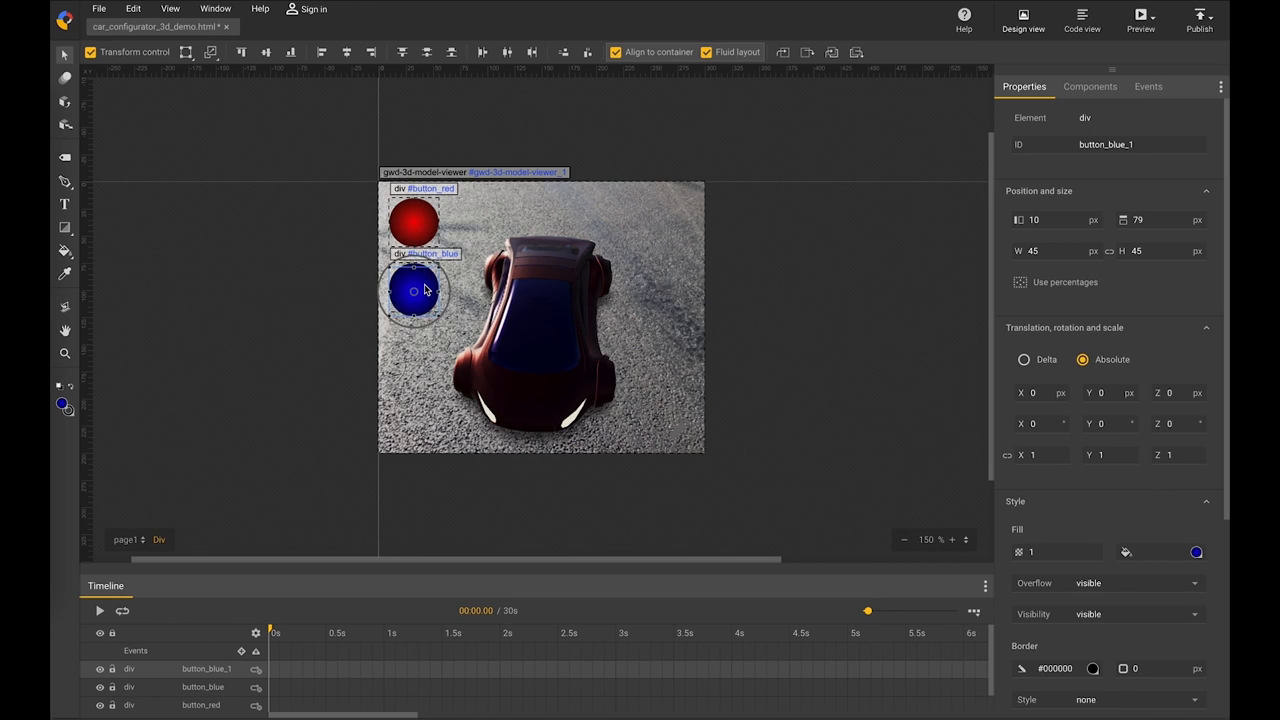
pyautogui.press('Down')
pyautogui.press('Down')
pyautogui.press('Down')
pyautogui.press('Down')
pyautogui.press('Down')
pyautogui.press('Down')
pyautogui.press('Down')
pyautogui.press('Down')
pyautogui.press('Down')
pyautogui.press('Down')
pyautogui.press('Down')
pyautogui.press('Down')
pyautogui.press('Down')
pyautogui.press('Down')
pyautogui.press('Down')
pyautogui.press('Down')
pyautogui.press('Down')
pyautogui.press('Down')
pyautogui.press('Down')
pyautogui.press('Down')
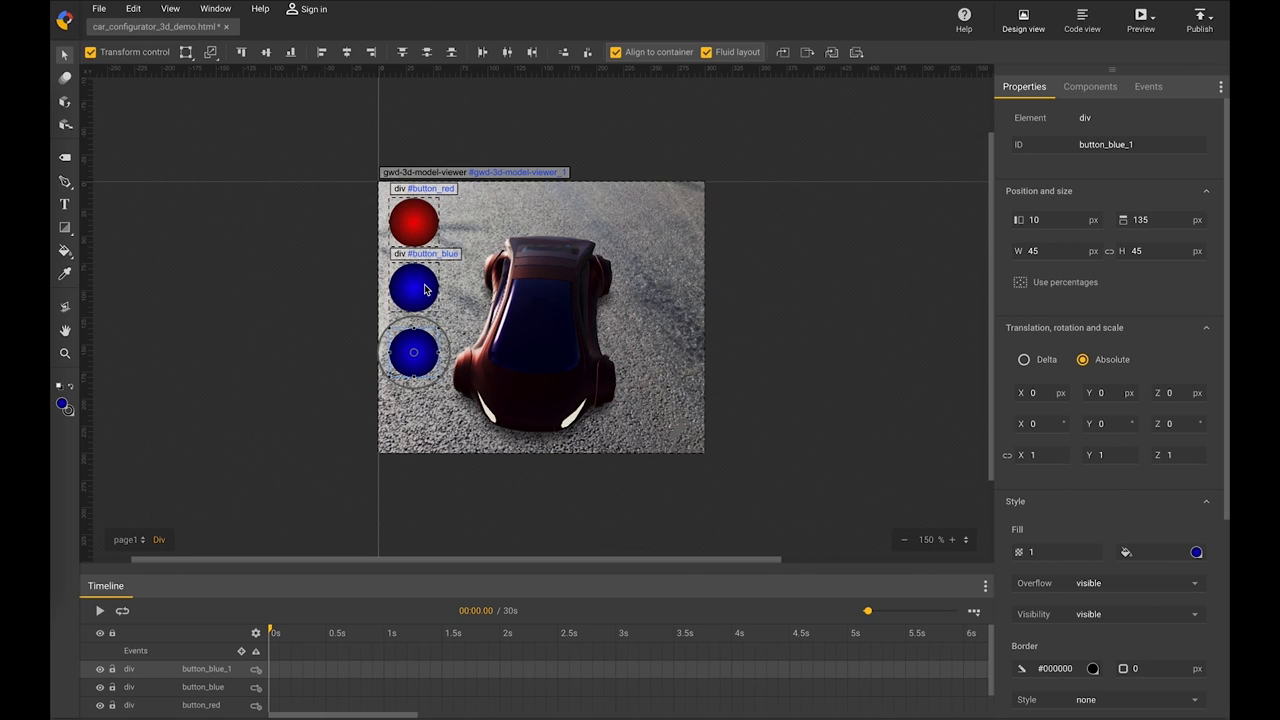
# Set the lowest button's ID to button_black and change its radial gradient's starting colour to 505051.
pyautogui.click(1147, 148)
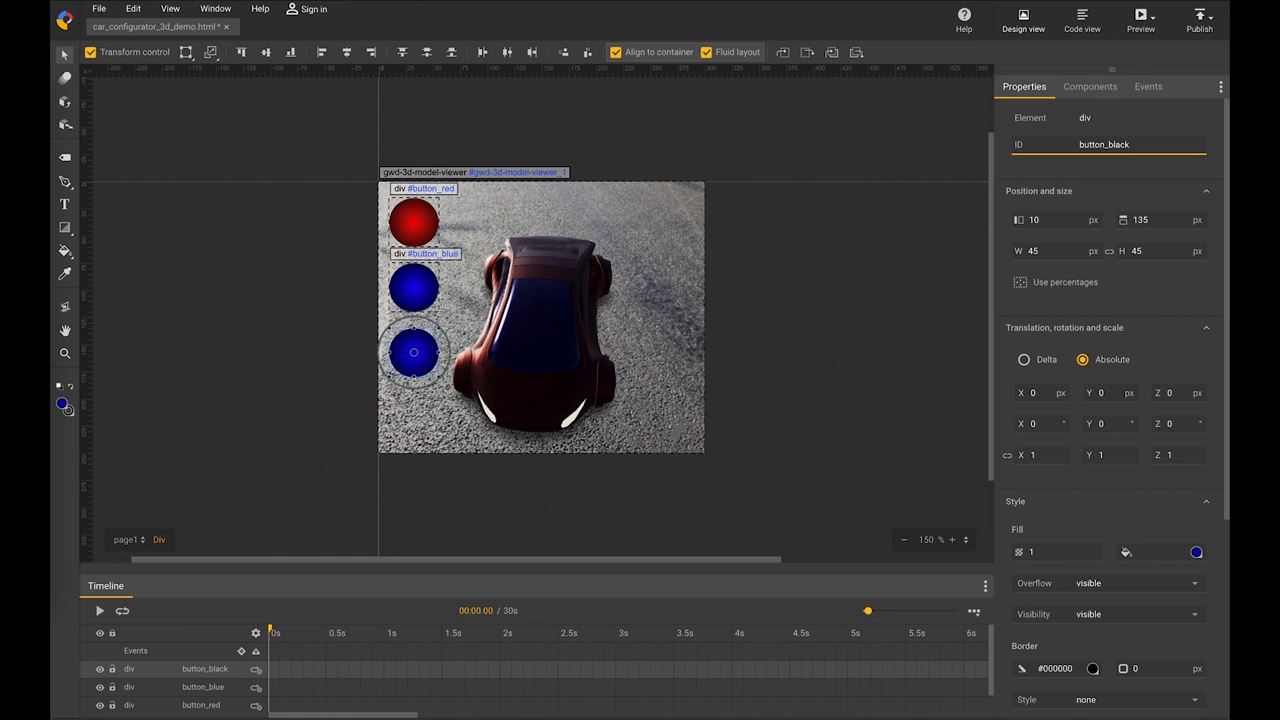
pyautogui.click(1196, 552)
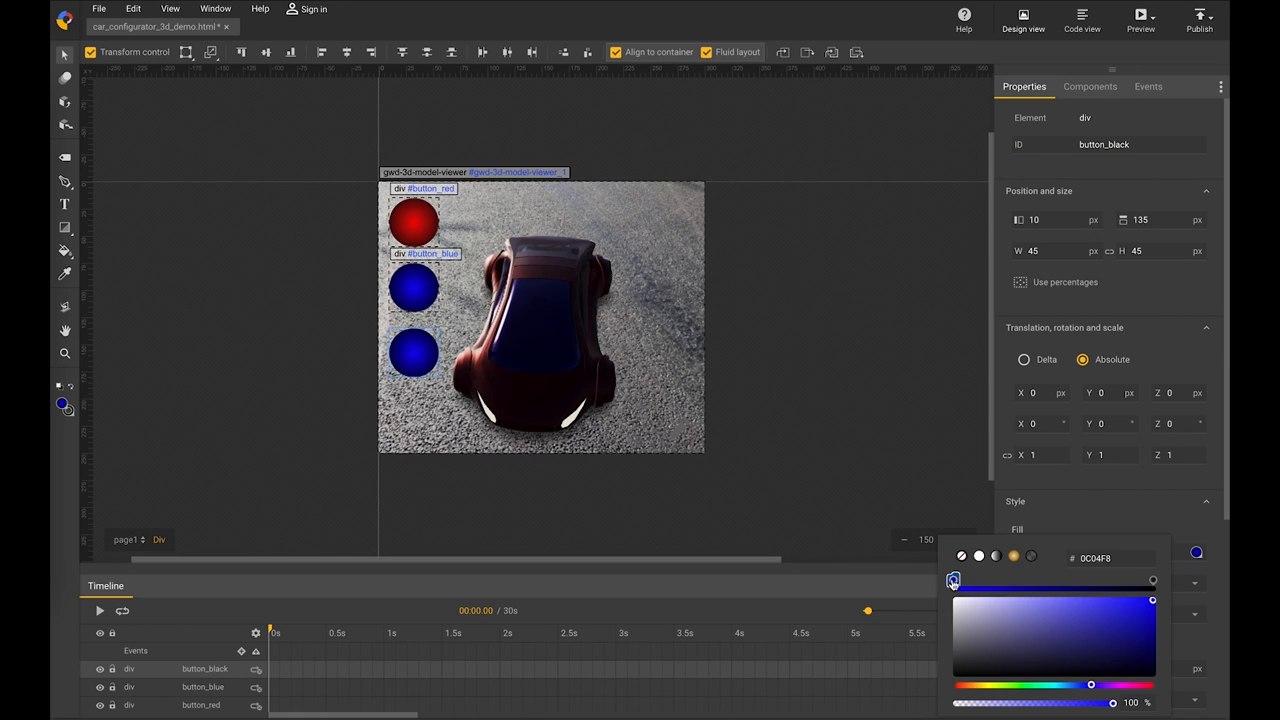
pyautogui.click(956, 655)
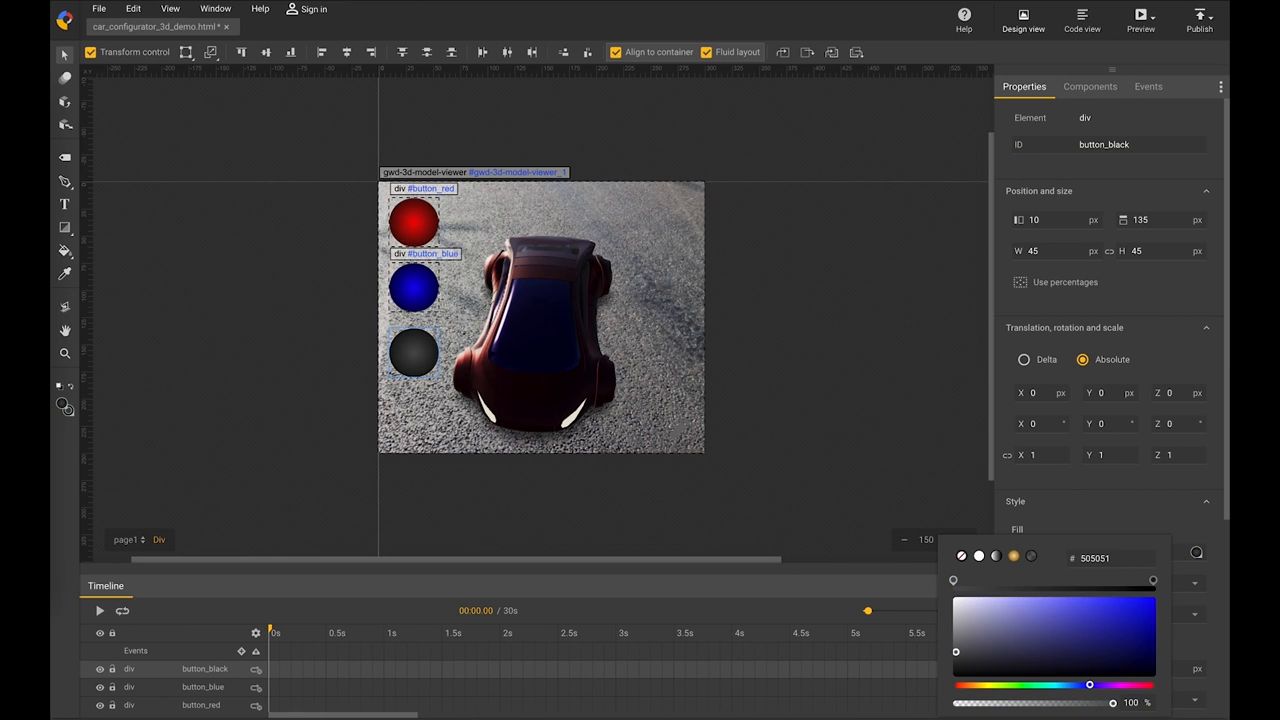
pyautogui.click(65, 55)
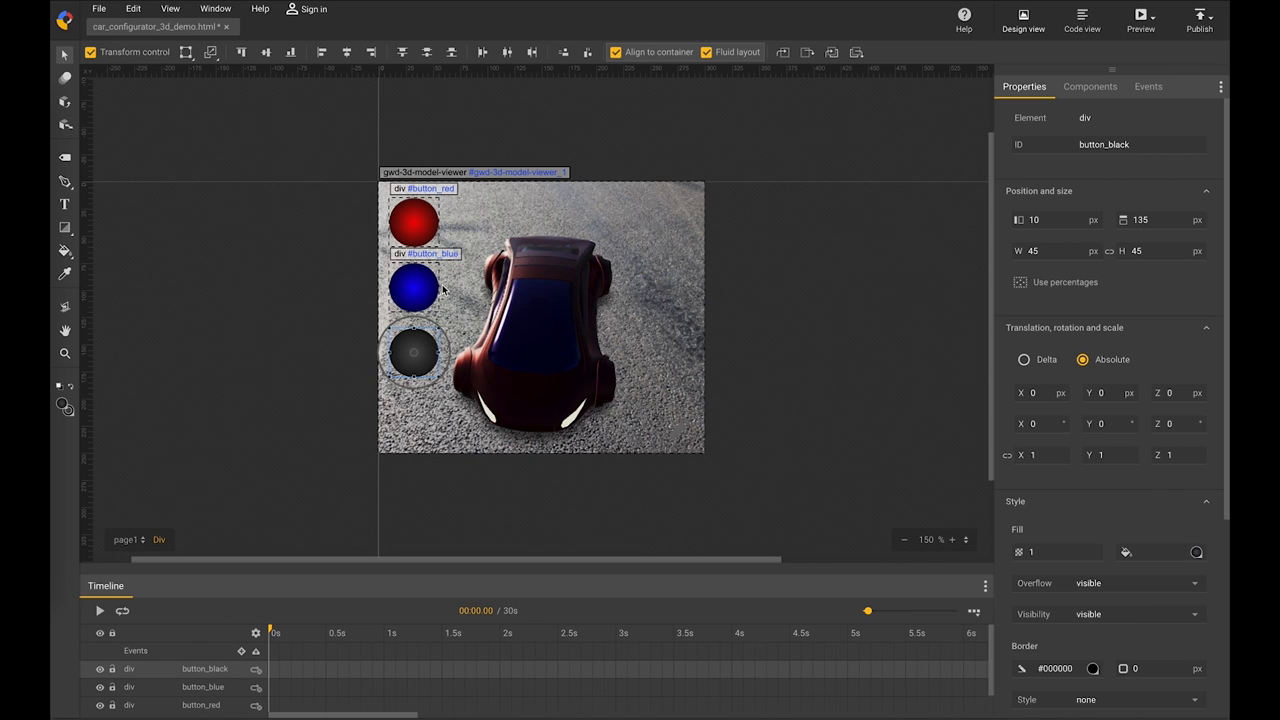
# Add a mouse click event to the red button that runs Set material colour on gwd-3d-model-viewer_1.
pyautogui.click(414, 222)
pyautogui.rightClick(425, 230)
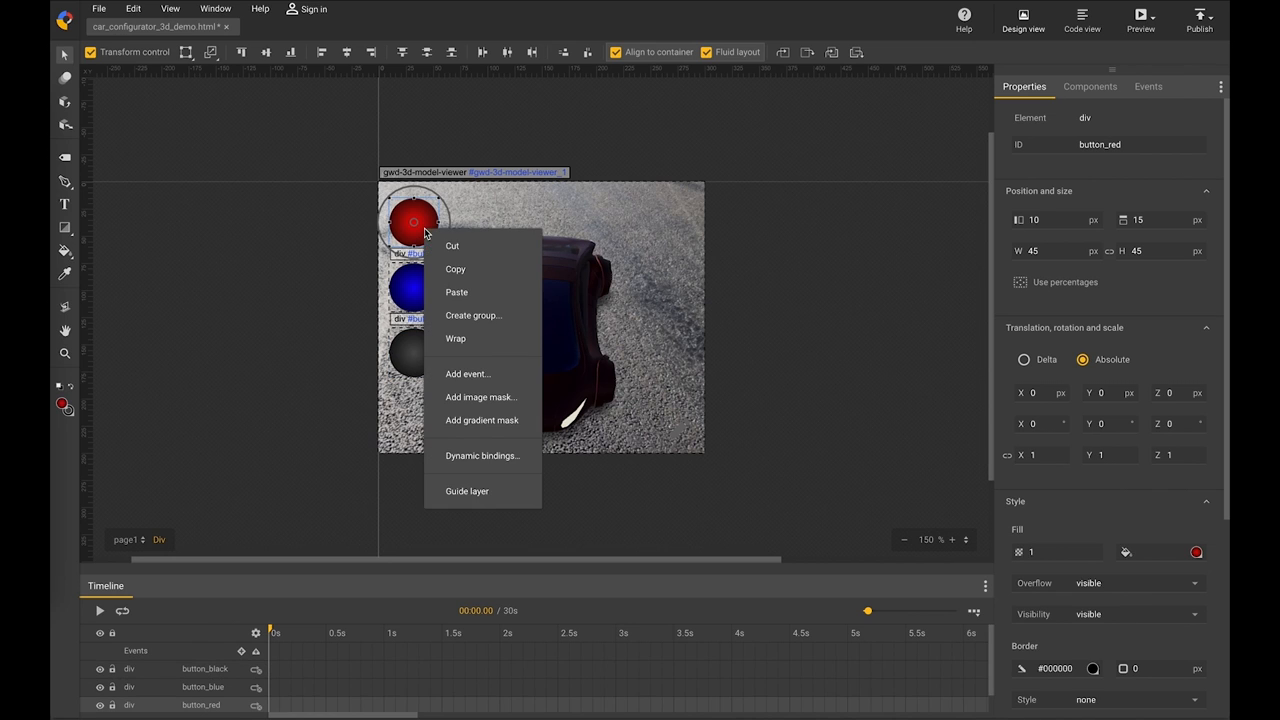
pyautogui.click(432, 373)
pyautogui.click(366, 210)
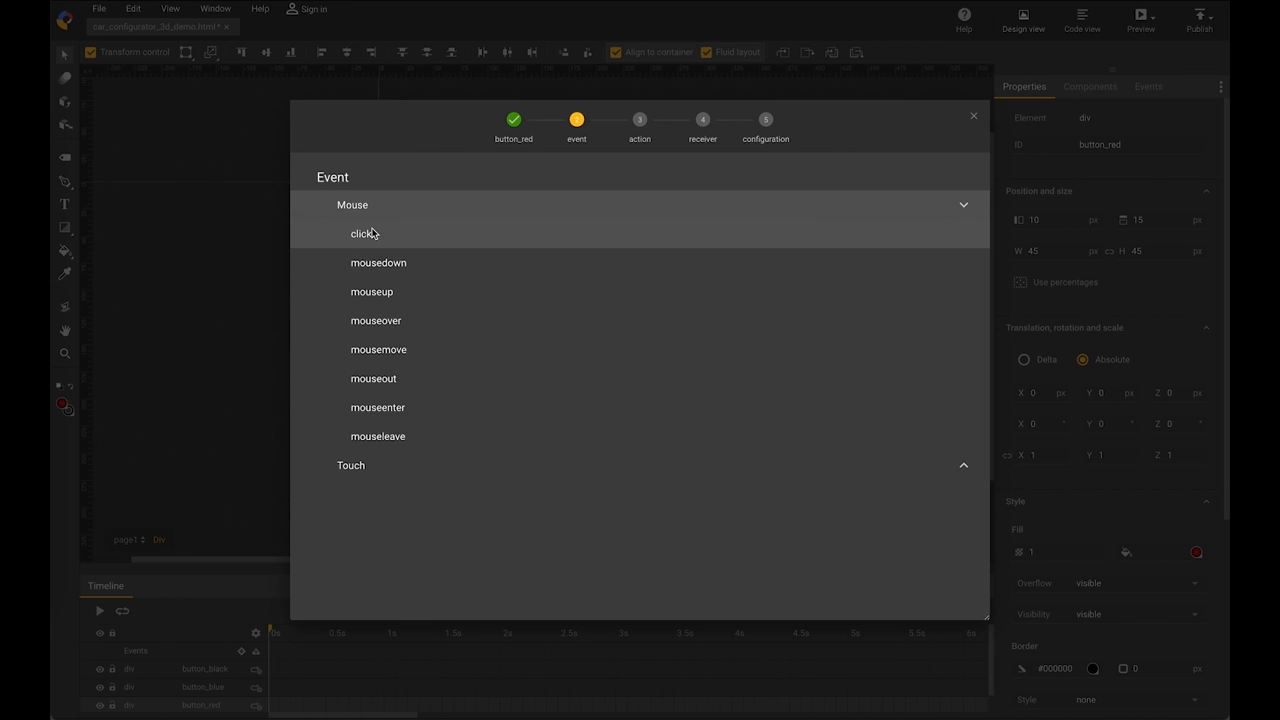
pyautogui.click(366, 234)
pyautogui.click(380, 236)
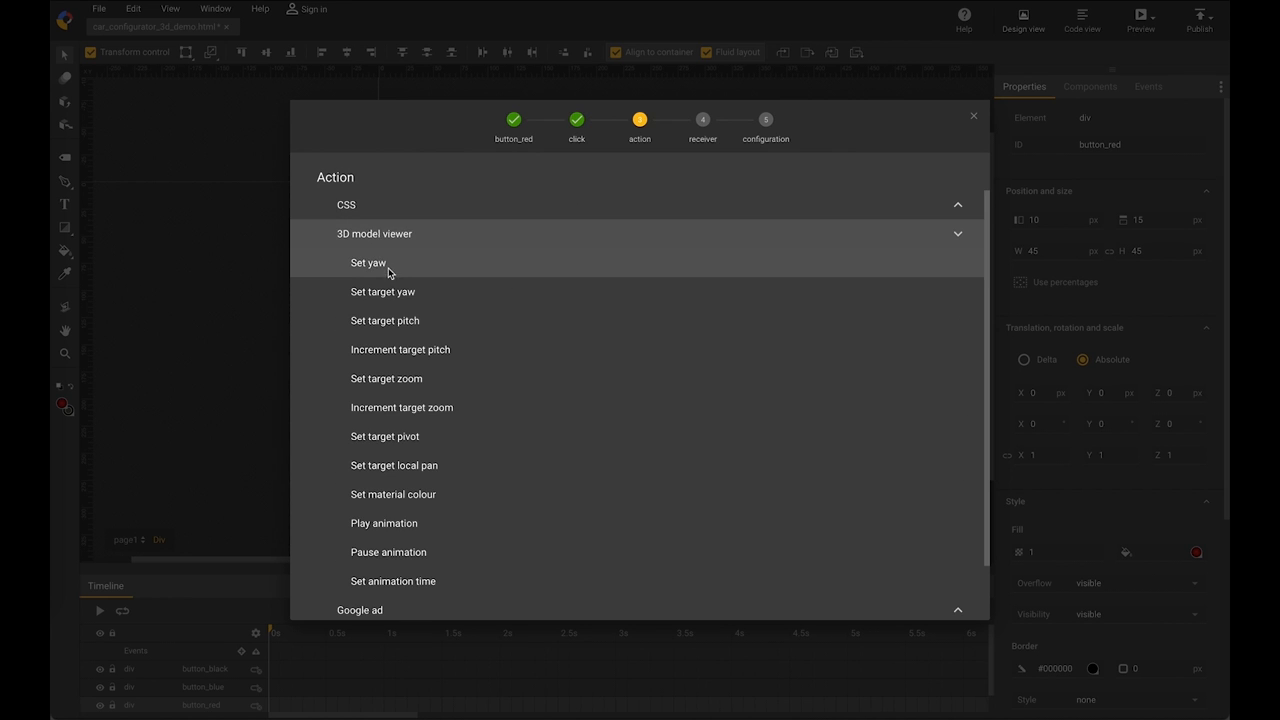
pyautogui.scroll(-1, 390, 272)
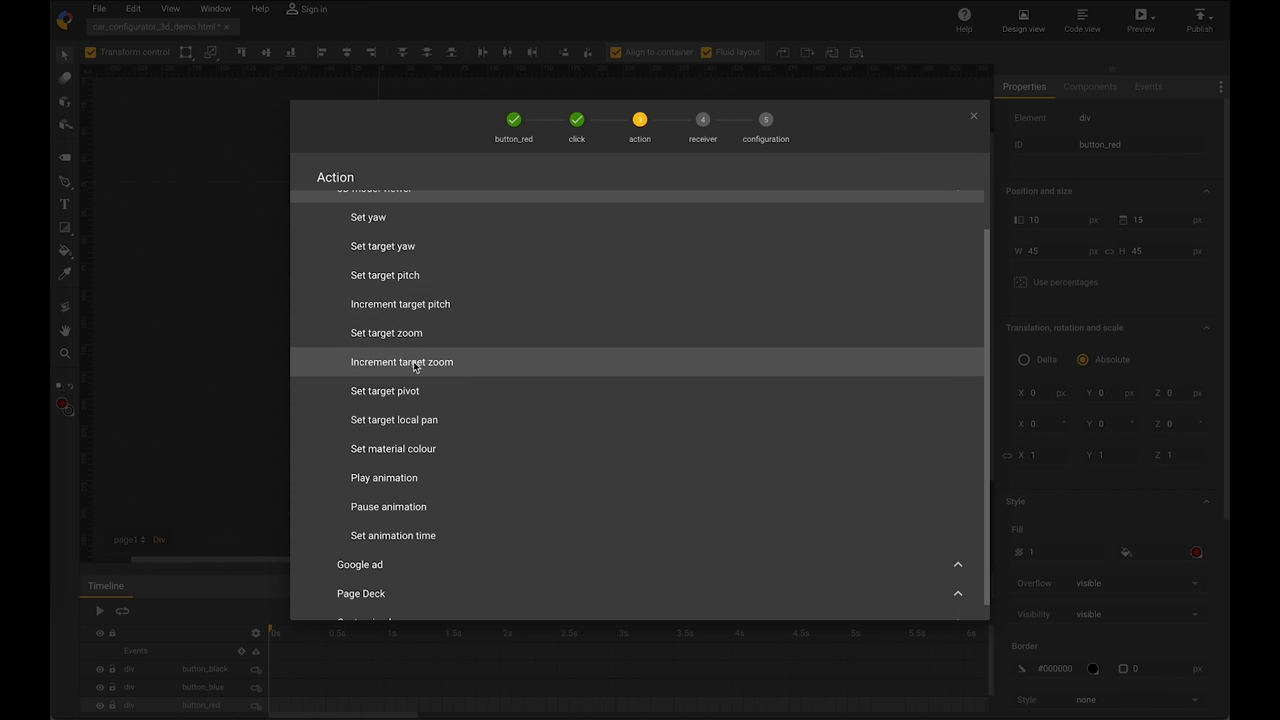
pyautogui.click(422, 454)
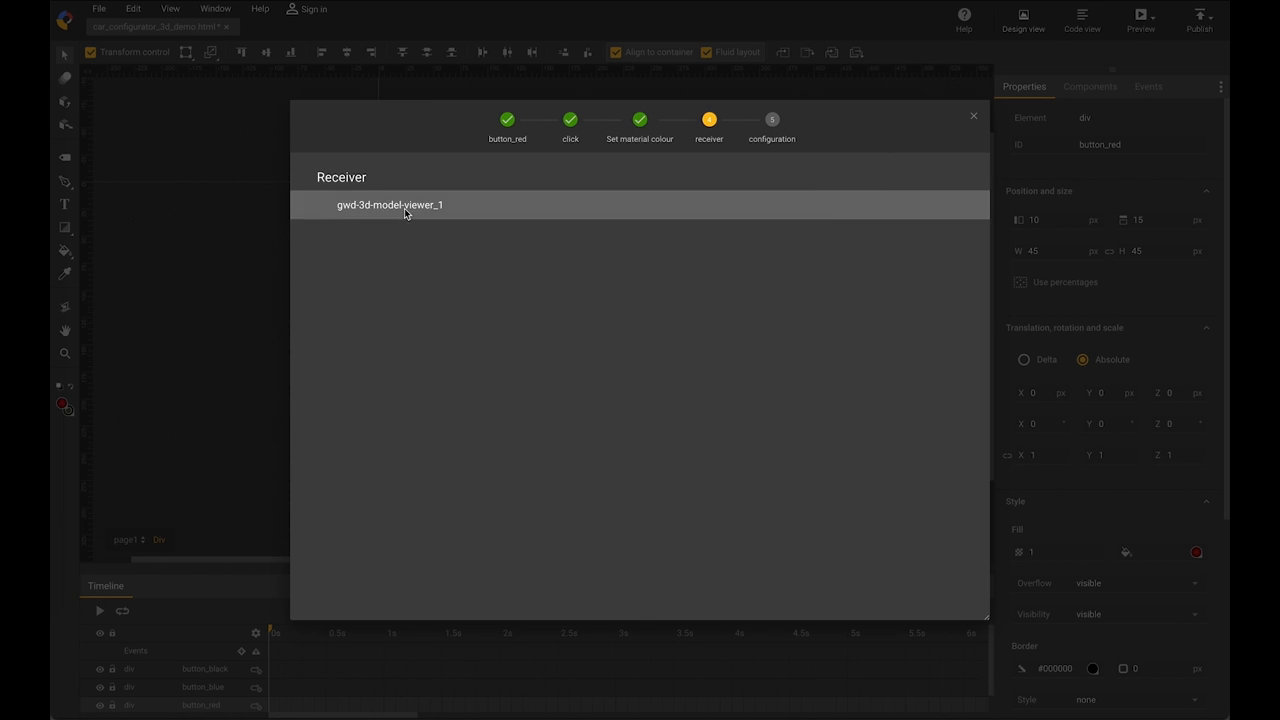
pyautogui.click(403, 209)
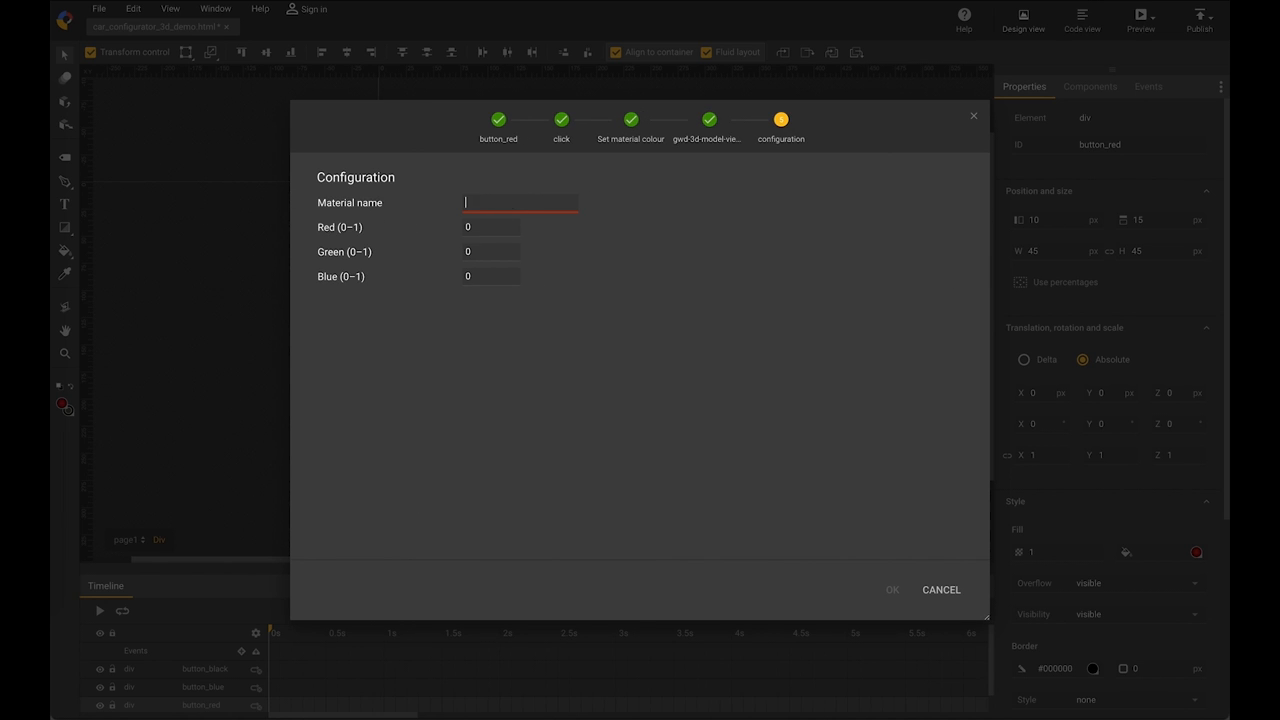
# Configure the red button's event to colour the material "body" with red 1, and save the event.
pyautogui.write('body')
pyautogui.press('Tab')
pyautogui.press('BackSpace')
pyautogui.write('1')
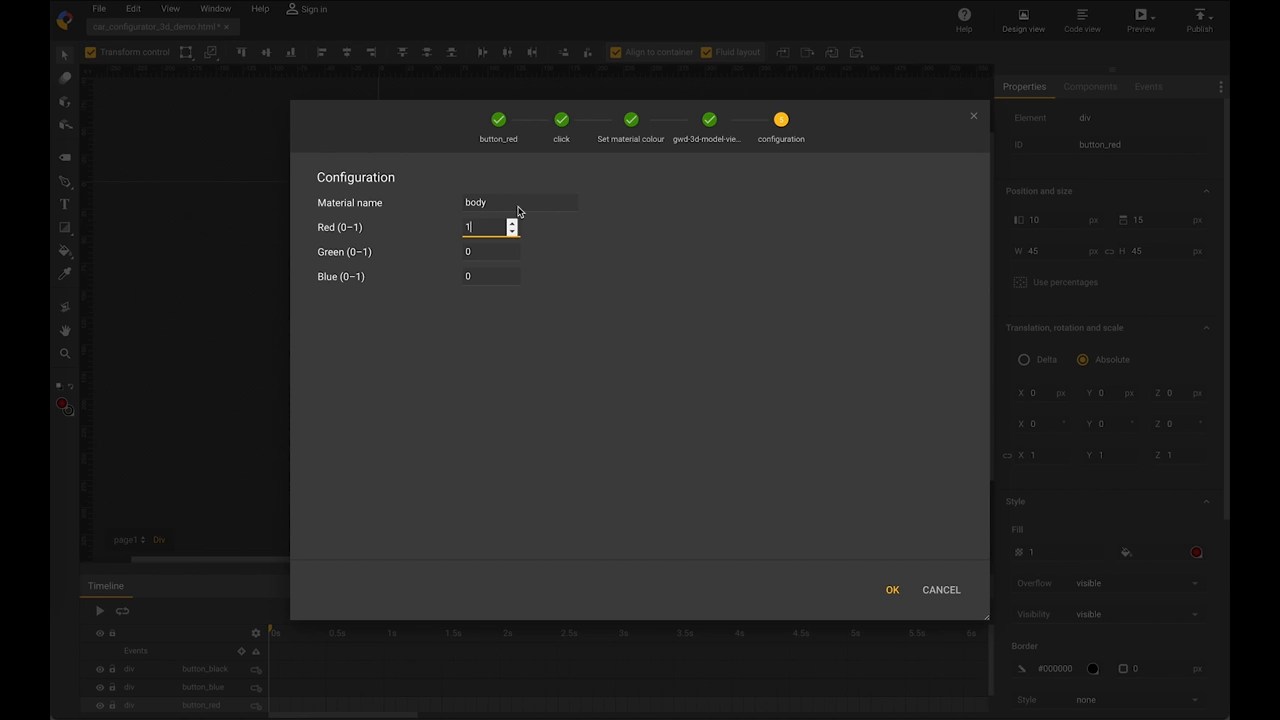
pyautogui.click(889, 590)
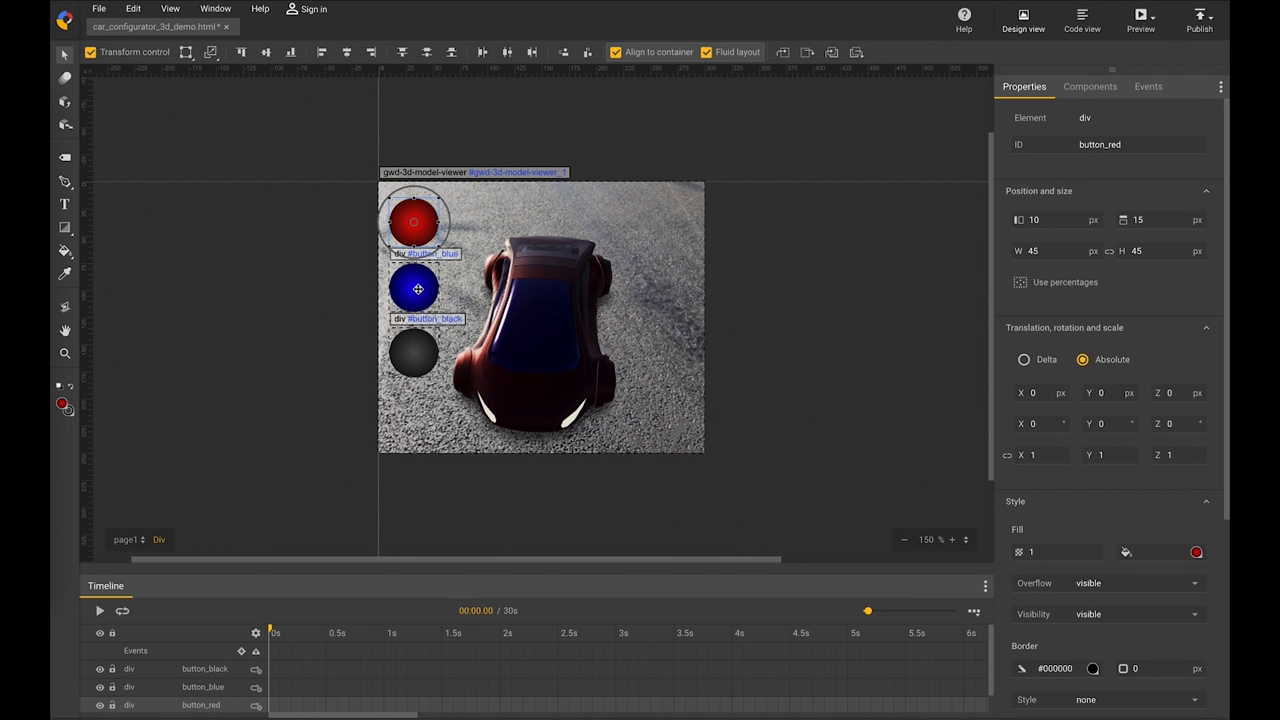
# Add a mouse click event to the blue button that runs Set material colour on gwd-3d-model-viewer_1.
pyautogui.rightClick(417, 288)
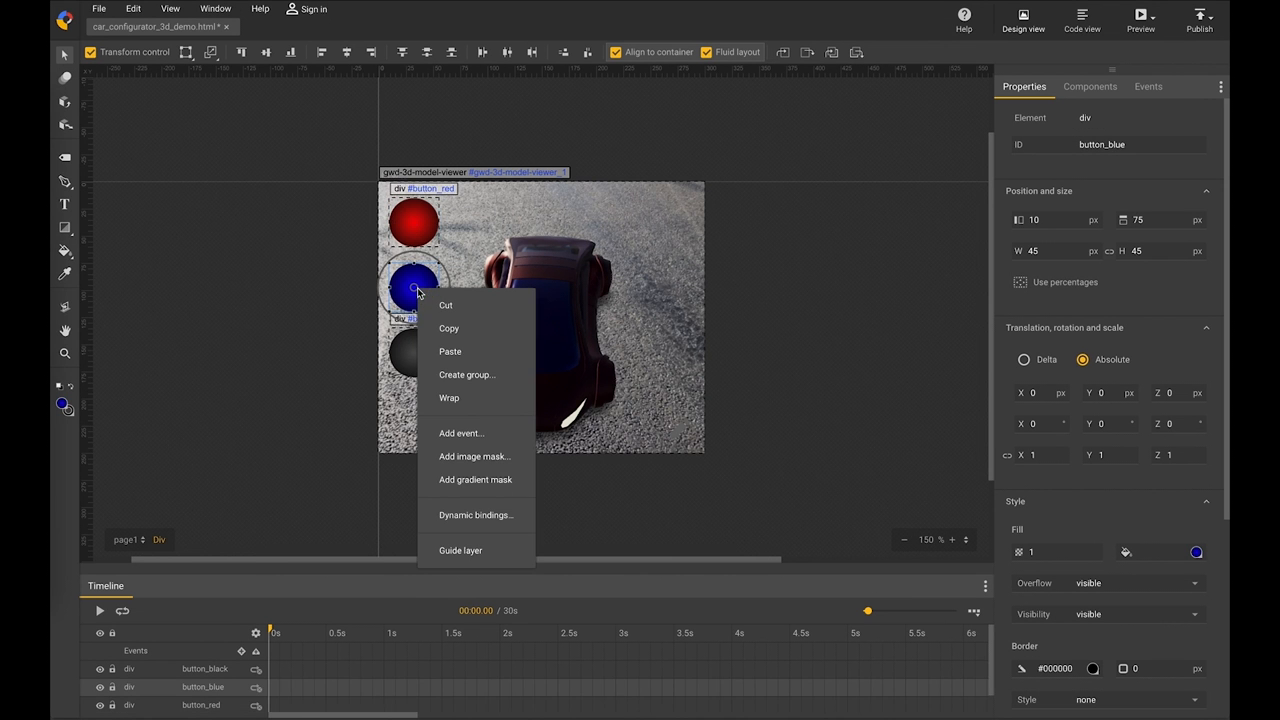
pyautogui.click(458, 436)
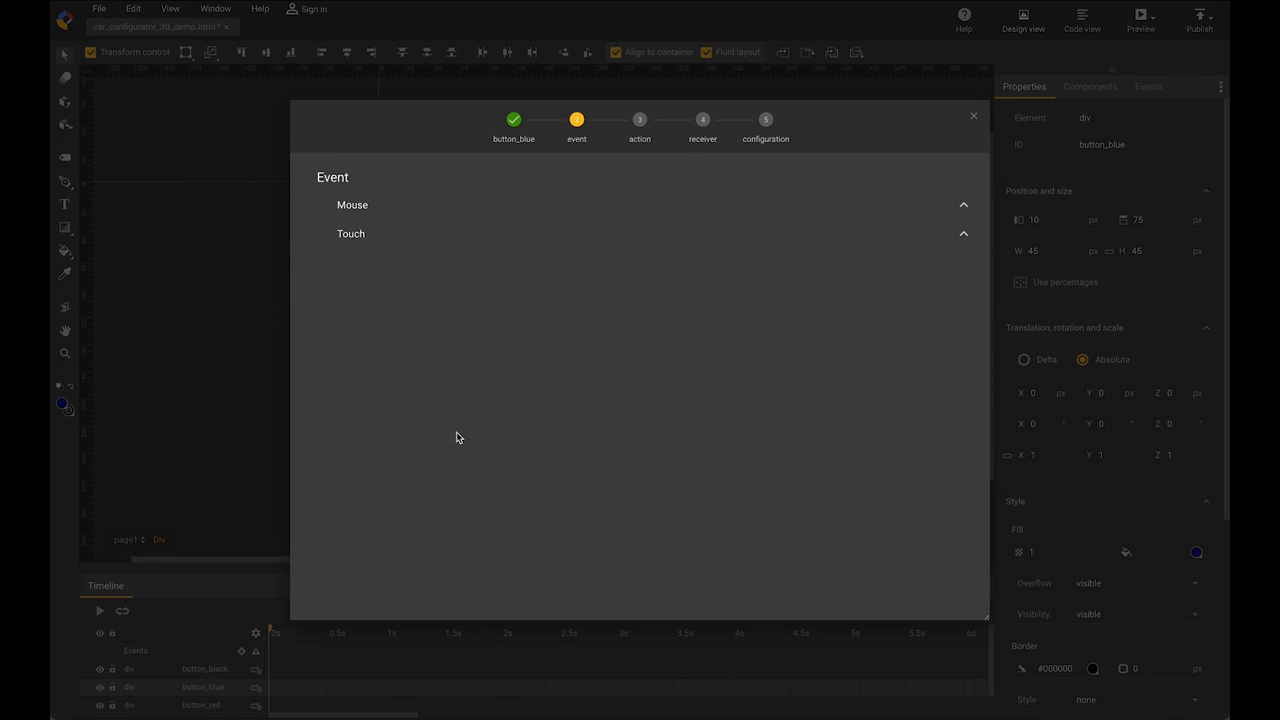
pyautogui.click(366, 207)
pyautogui.click(366, 234)
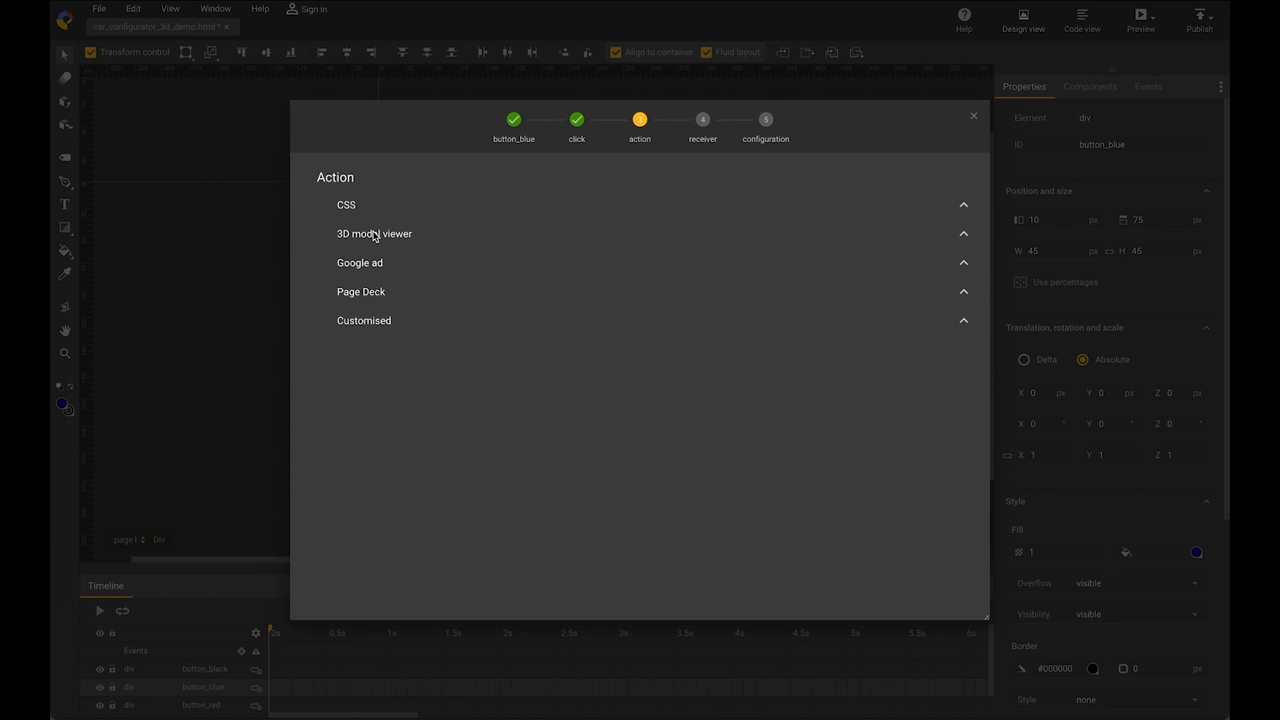
pyautogui.click(374, 233)
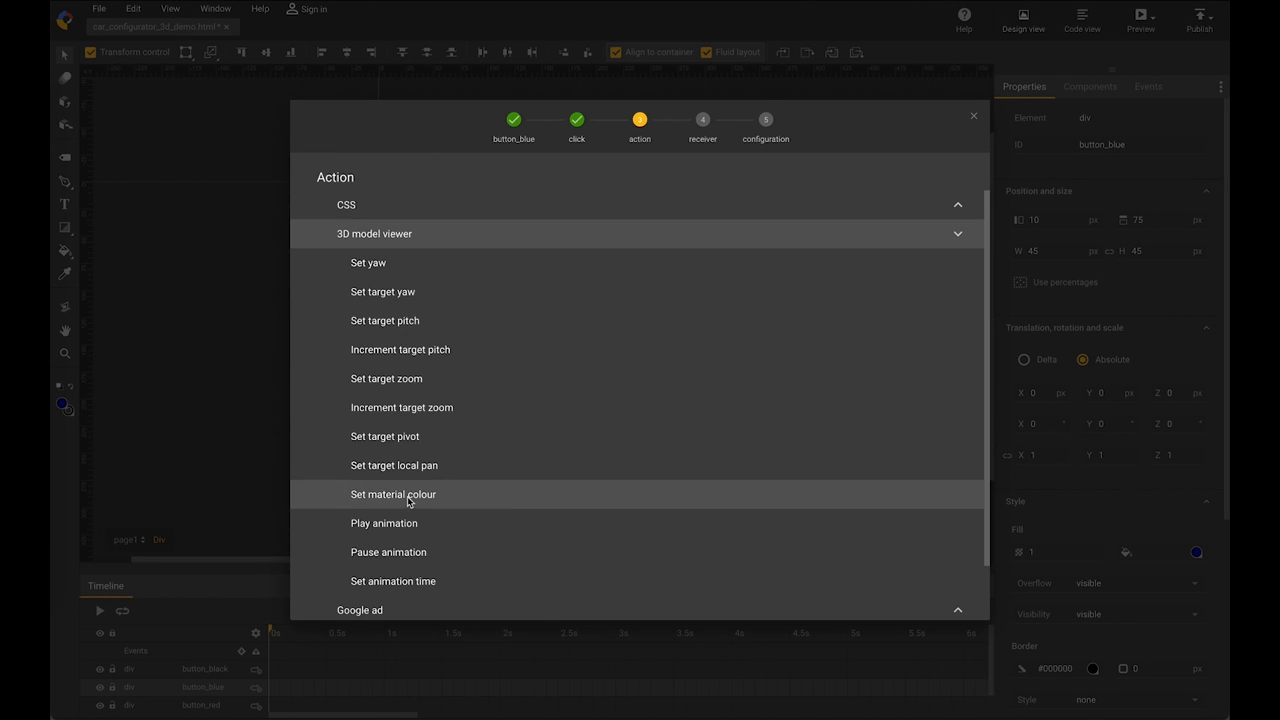
pyautogui.click(443, 494)
pyautogui.click(434, 207)
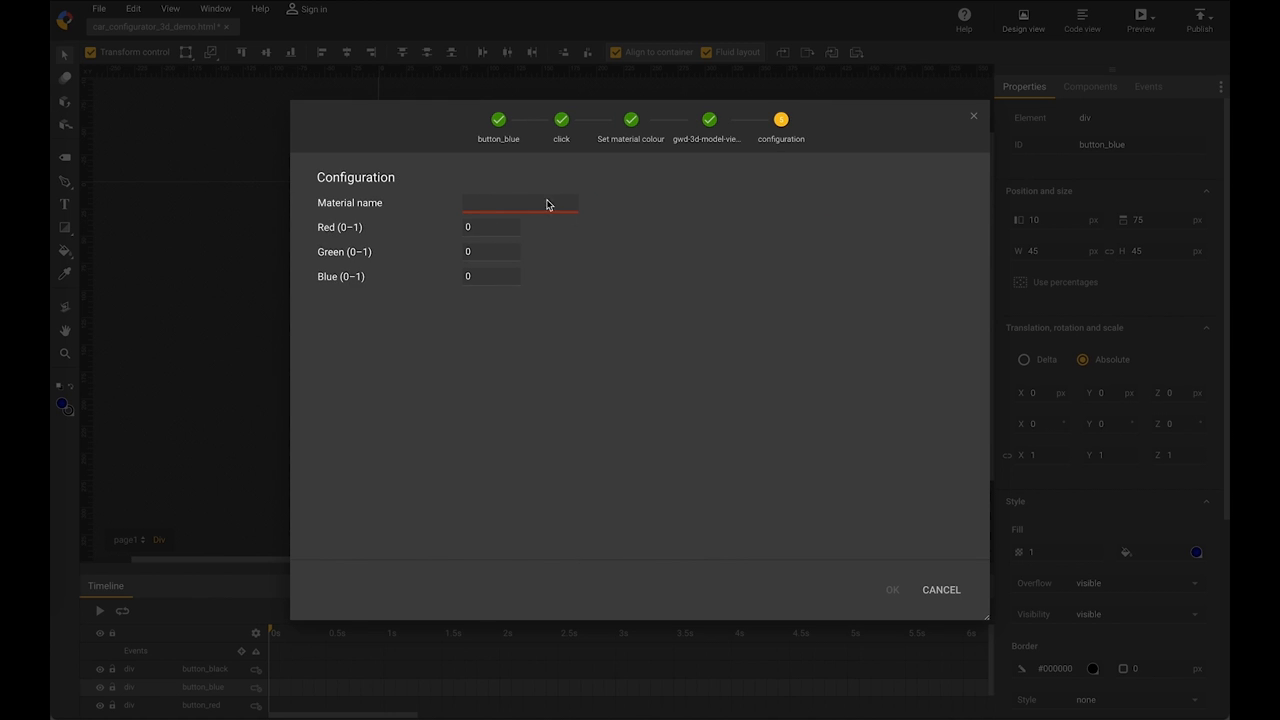
# Configure the blue button's event to colour the material "body" with blue 0.8, and save the event.
pyautogui.click(537, 201)
pyautogui.write('body')
pyautogui.click(490, 277)
pyautogui.write('.8')
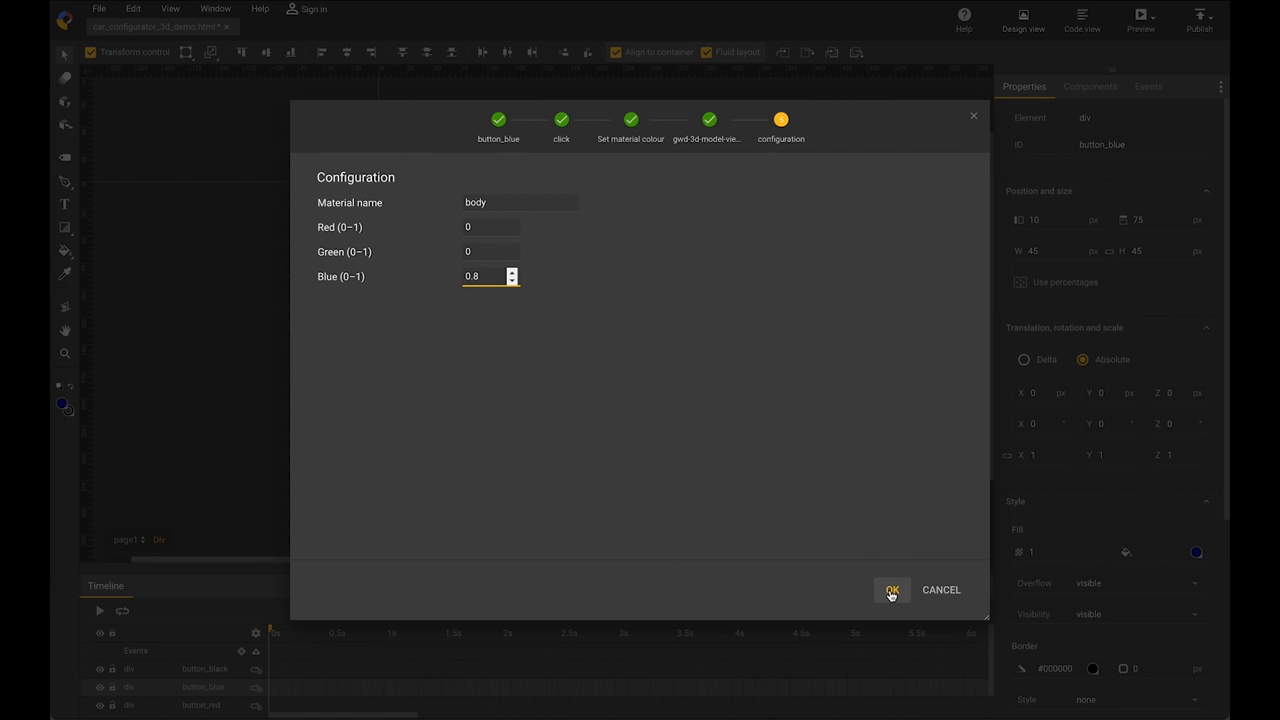
pyautogui.click(892, 591)
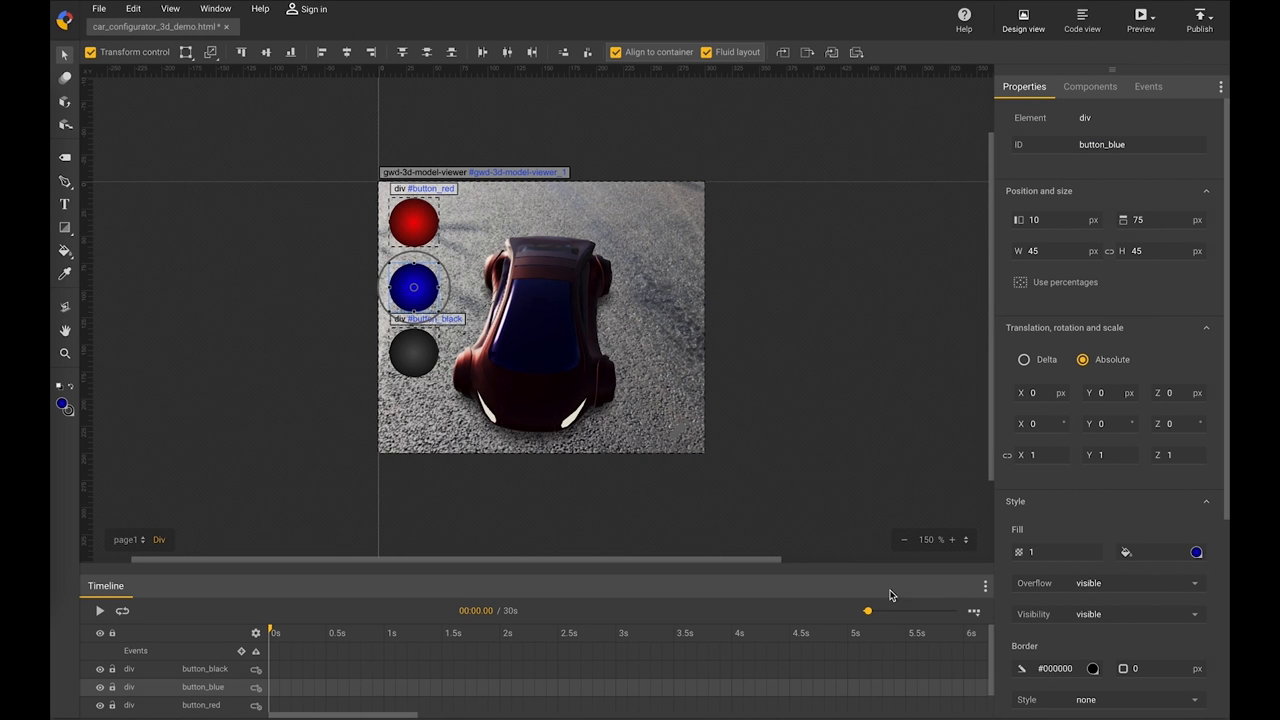
# Add a click event to the black button that sets the "body" material colour on gwd-3d-model-viewer_1 to red, green and blue 0.
pyautogui.rightClick(416, 358)
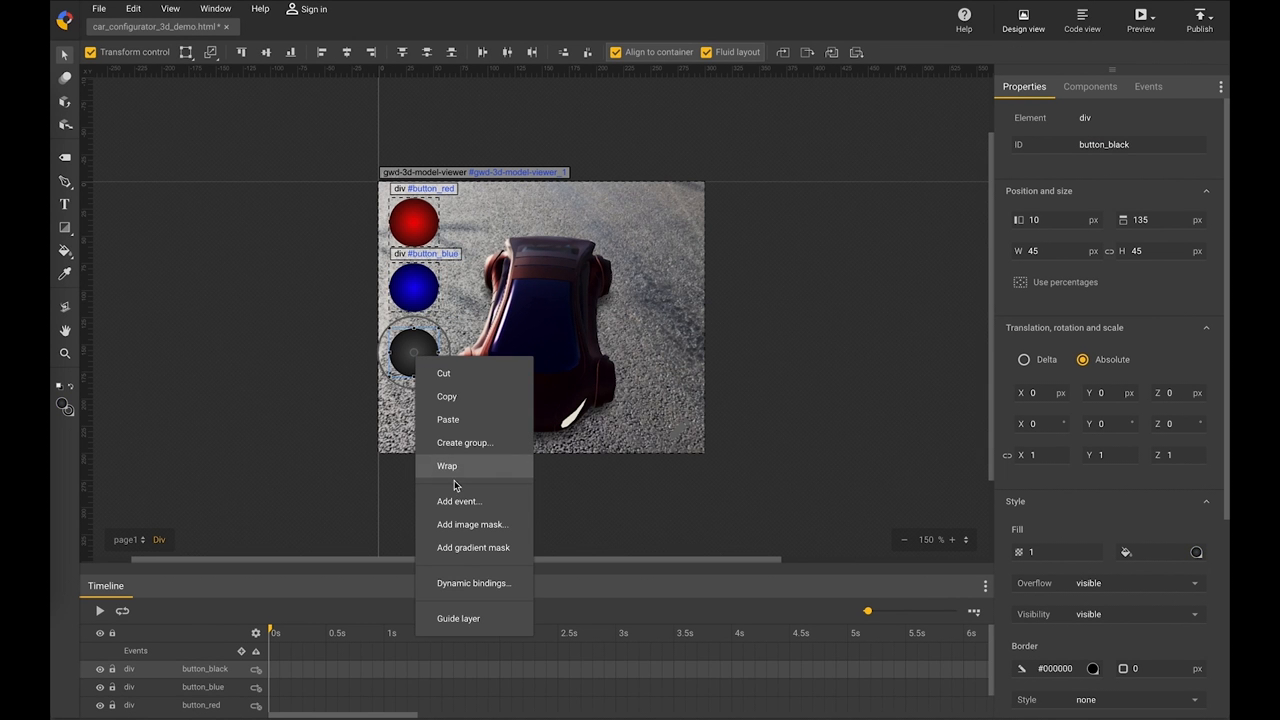
pyautogui.click(456, 500)
pyautogui.click(358, 210)
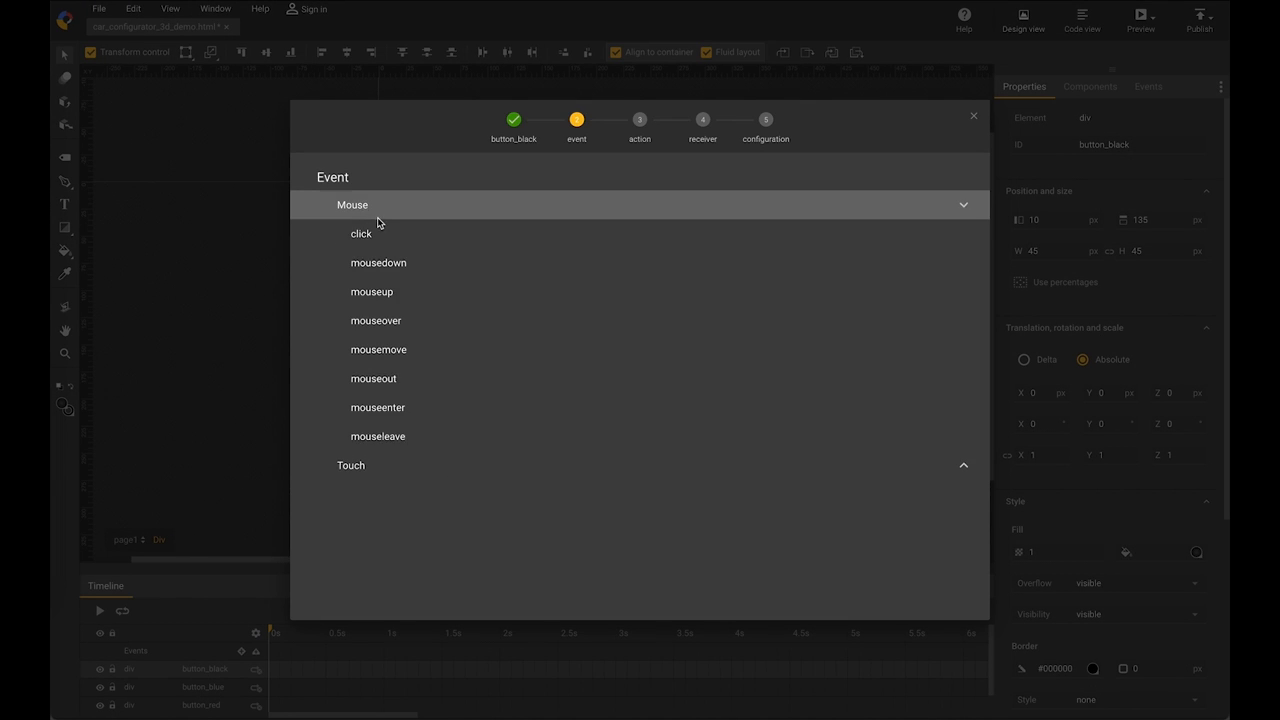
pyautogui.click(377, 229)
pyautogui.click(380, 234)
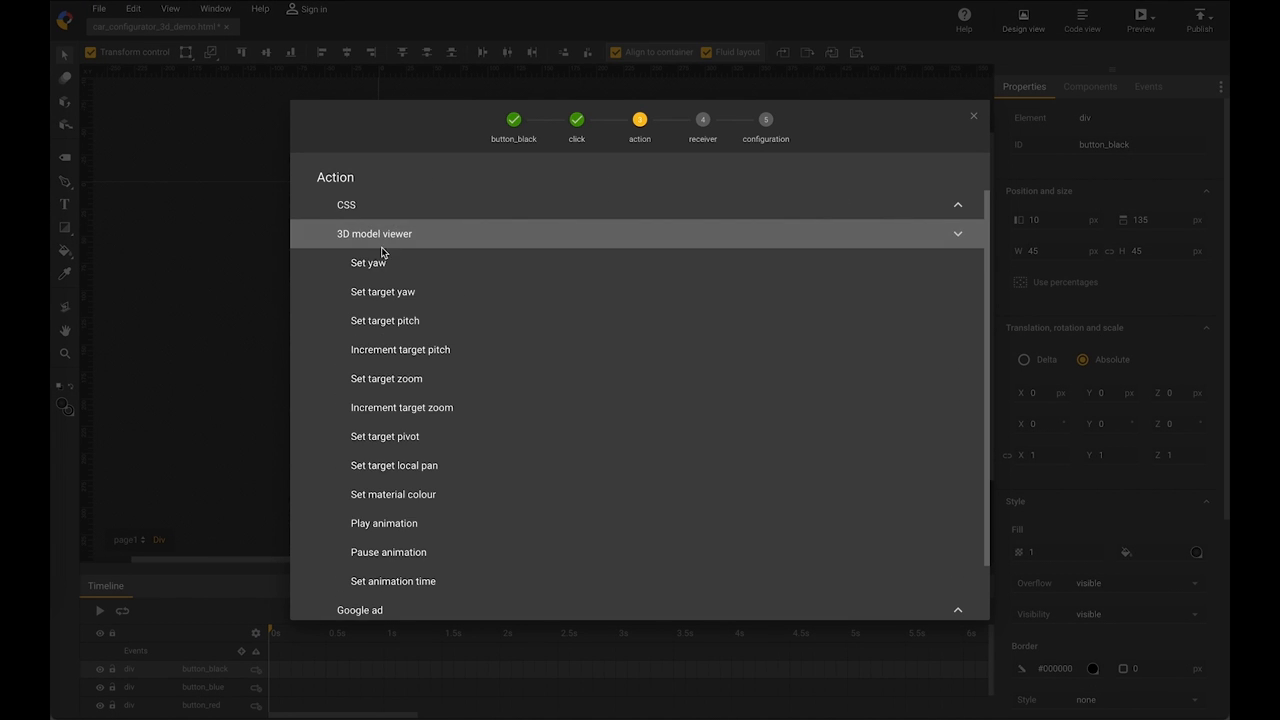
pyautogui.click(404, 494)
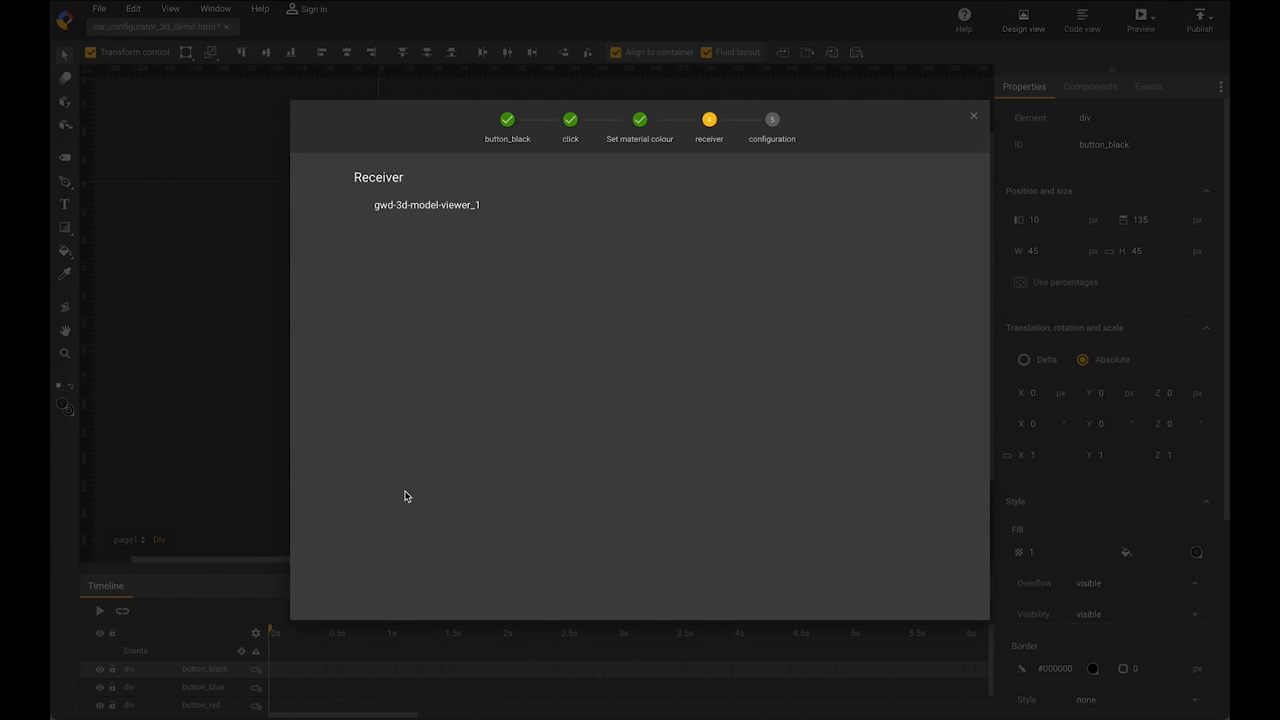
pyautogui.click(408, 203)
pyautogui.write('body')
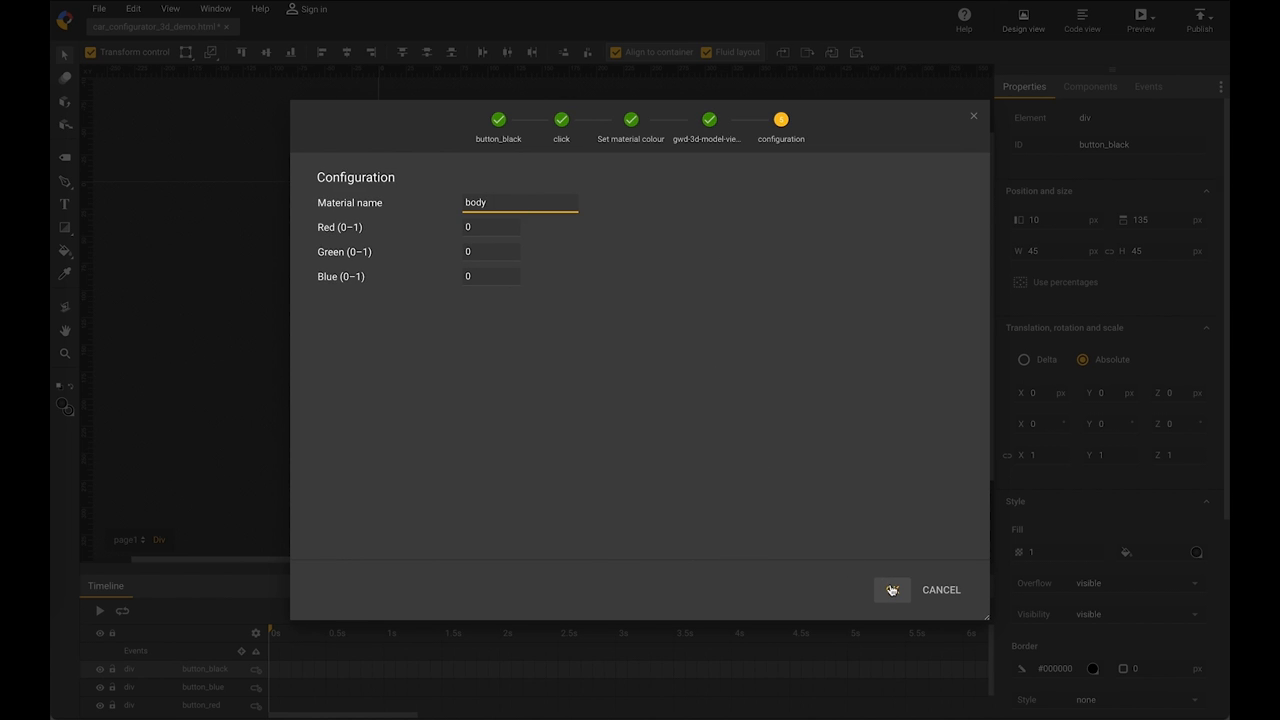
pyautogui.click(892, 590)
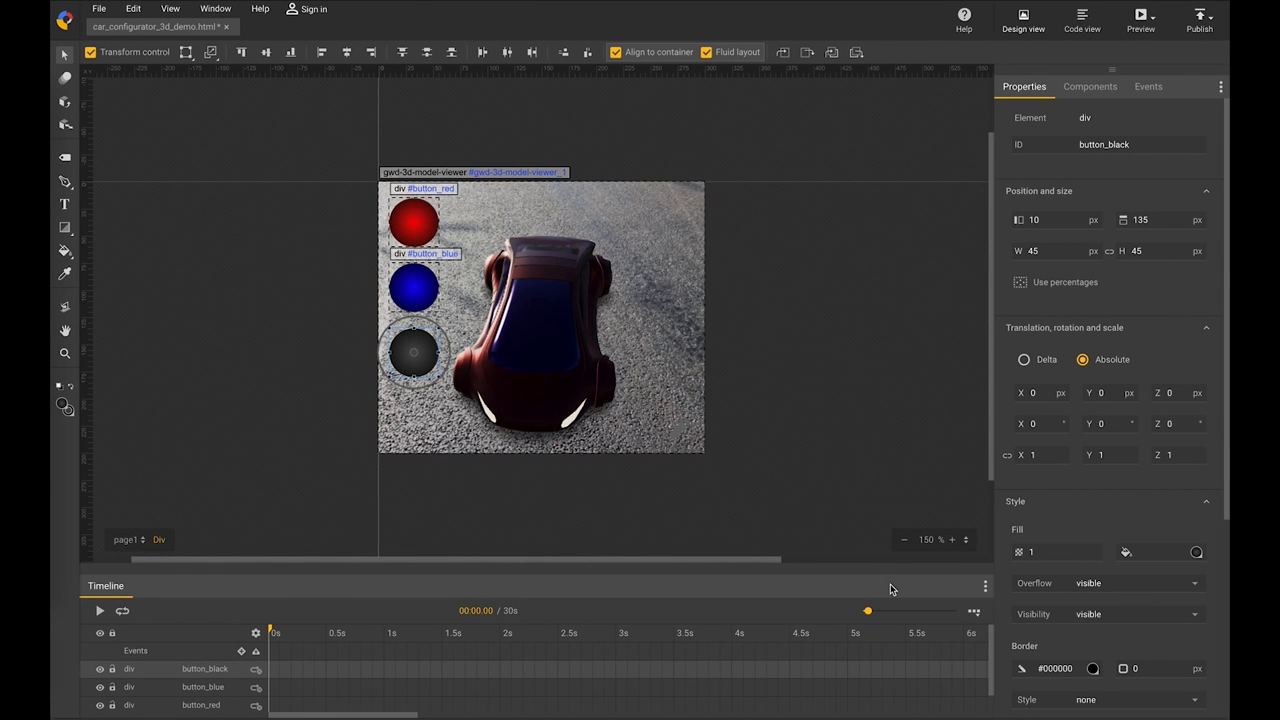
# Preview the banner in the browser, rotate the car and test the blue, black and red colour buttons.
pyautogui.click(1141, 29)
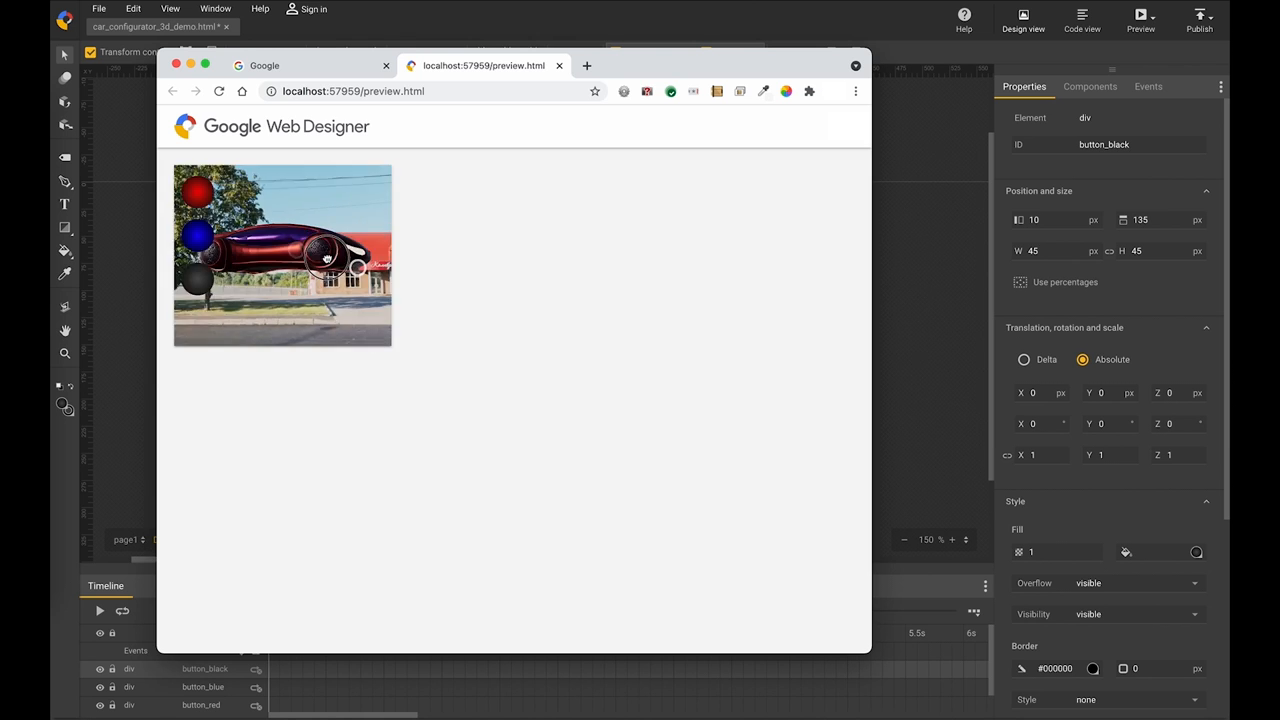
pyautogui.moveTo(326, 259); pyautogui.dragTo(283, 273)
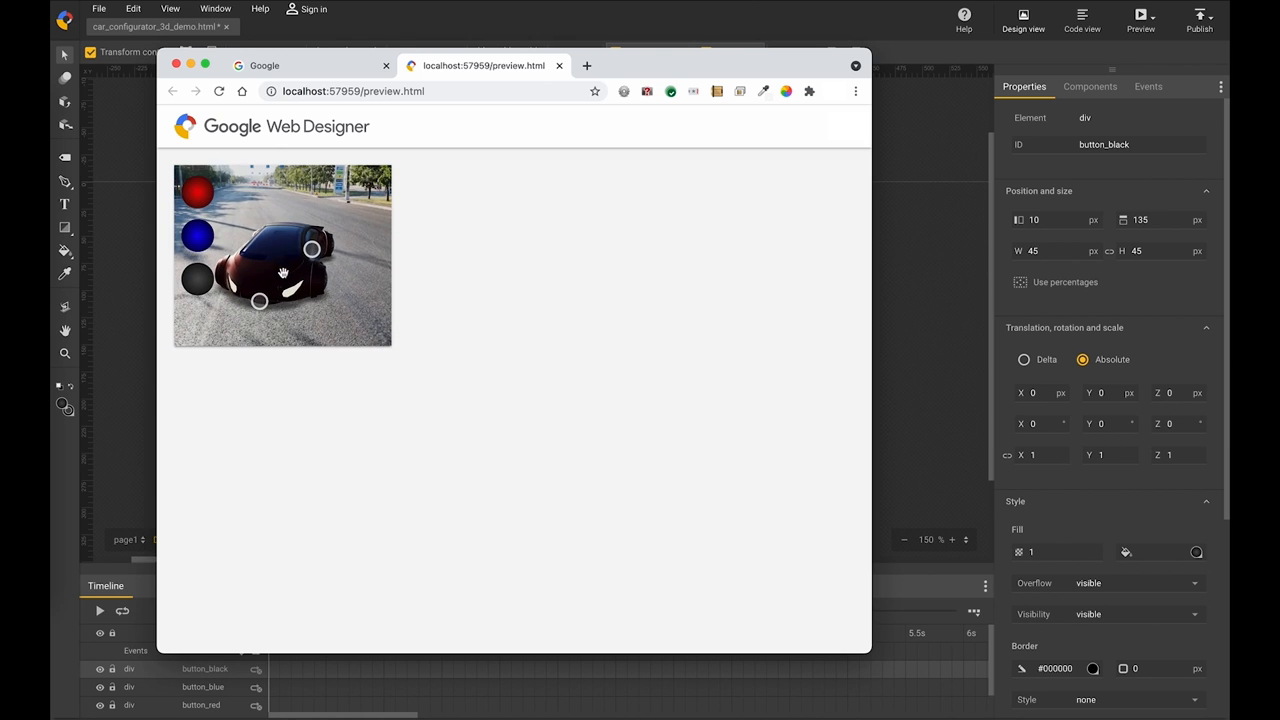
pyautogui.click(203, 236)
pyautogui.click(199, 283)
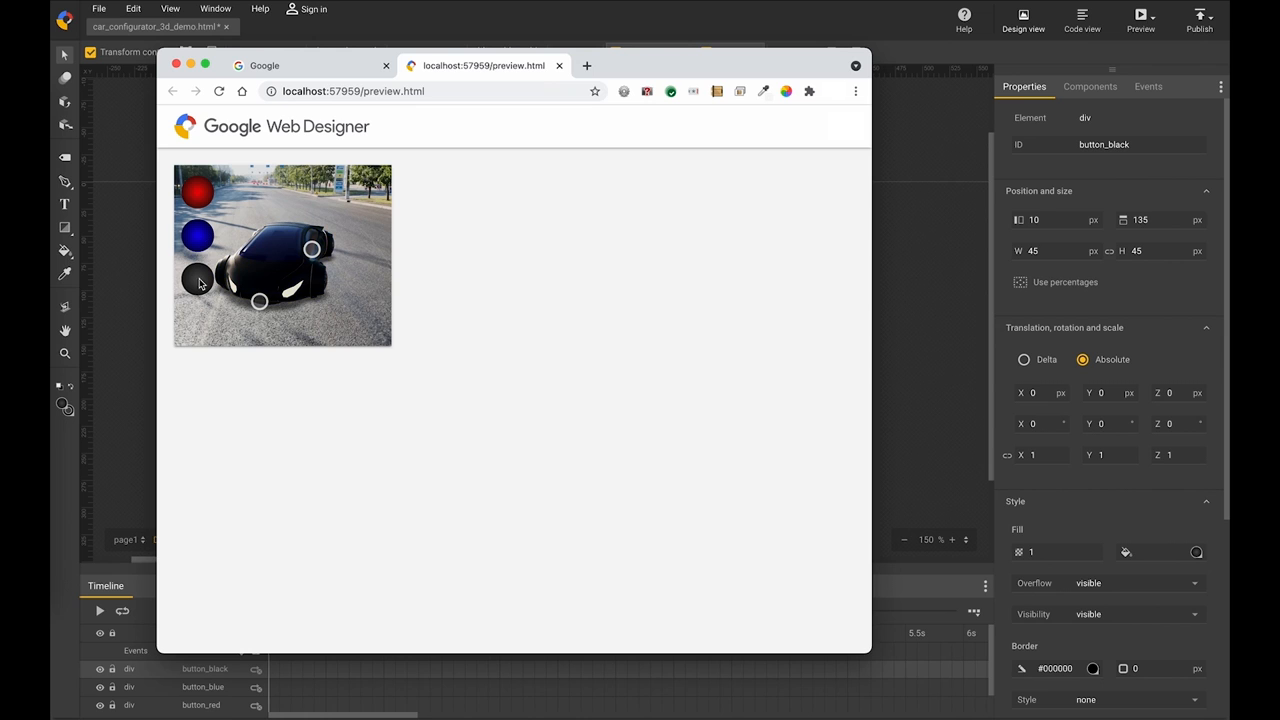
pyautogui.click(198, 204)
pyautogui.click(200, 242)
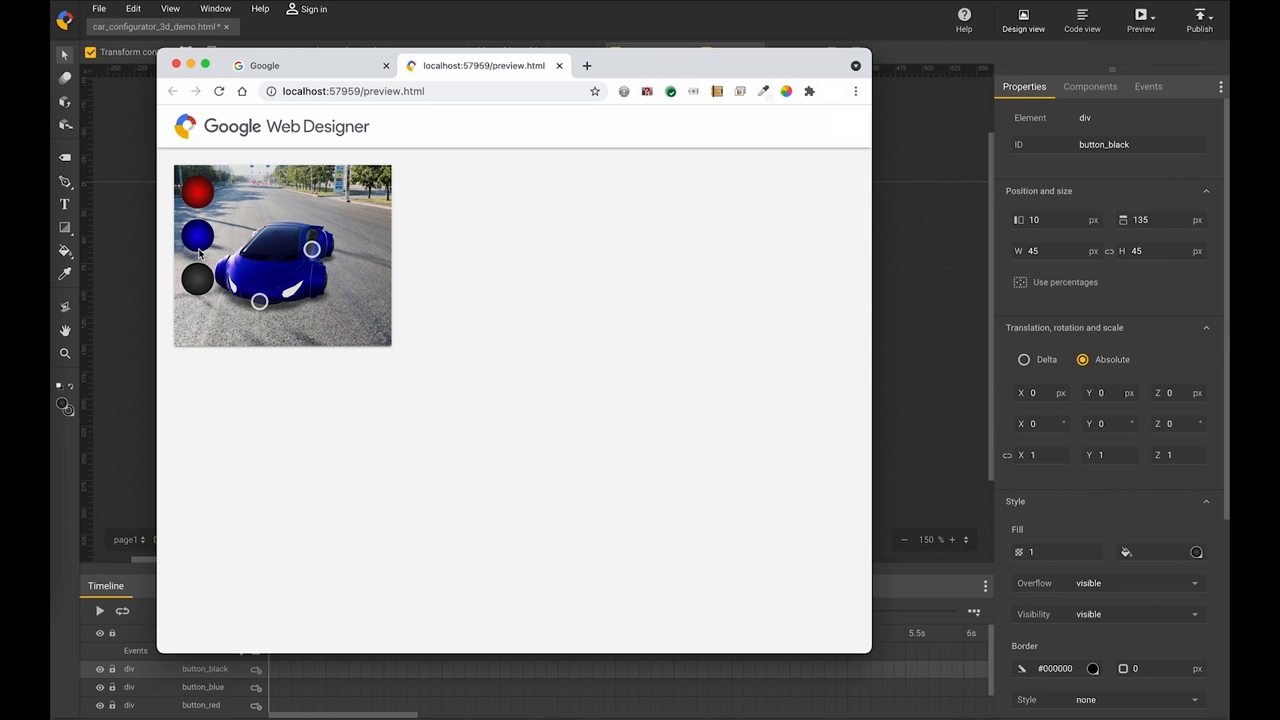
# Test the black, blue and red colour buttons while rotating the car, and close the browser preview.
pyautogui.click(197, 279)
pyautogui.moveTo(218, 283); pyautogui.dragTo(268, 278)
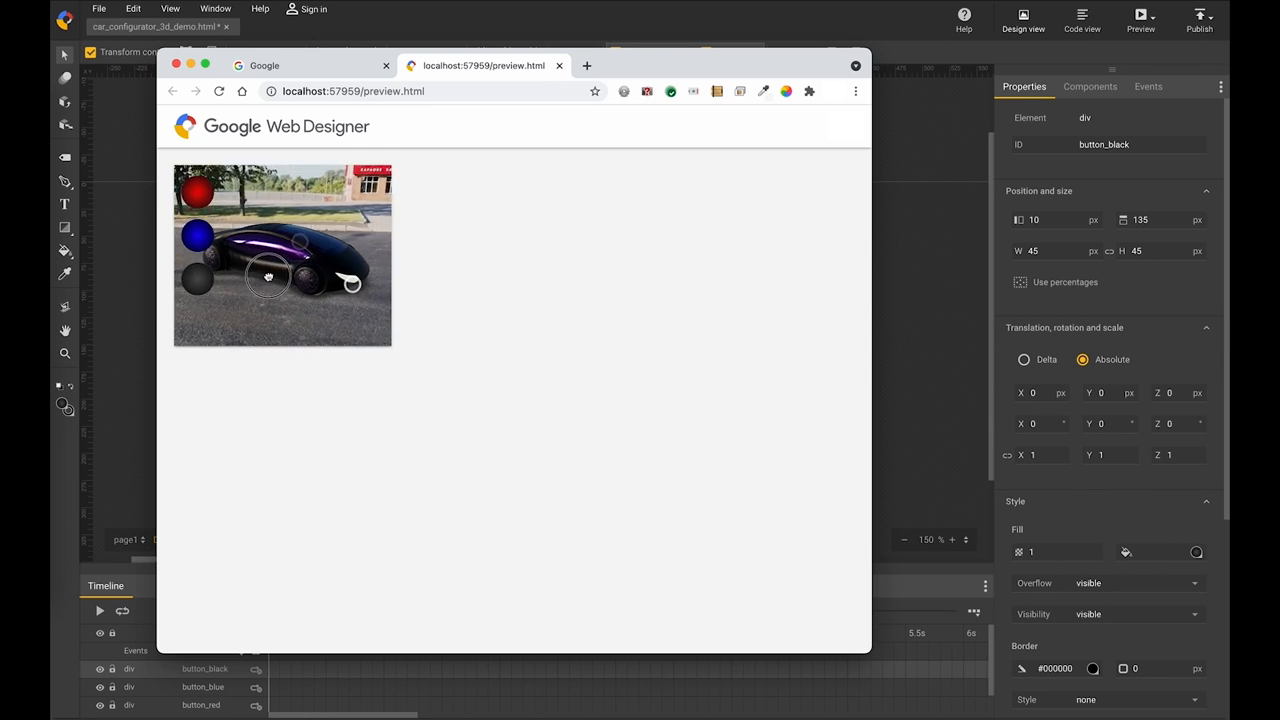
pyautogui.click(201, 244)
pyautogui.click(200, 204)
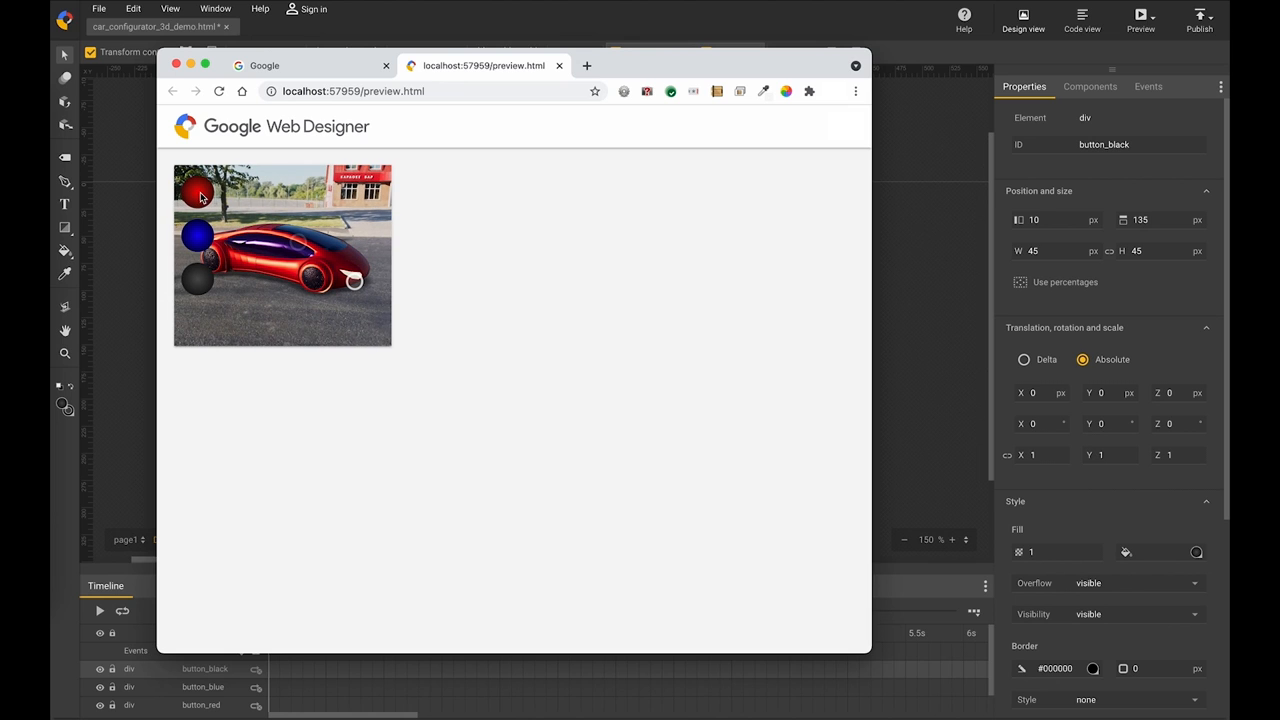
pyautogui.click(560, 65)
pyautogui.click(668, 3)
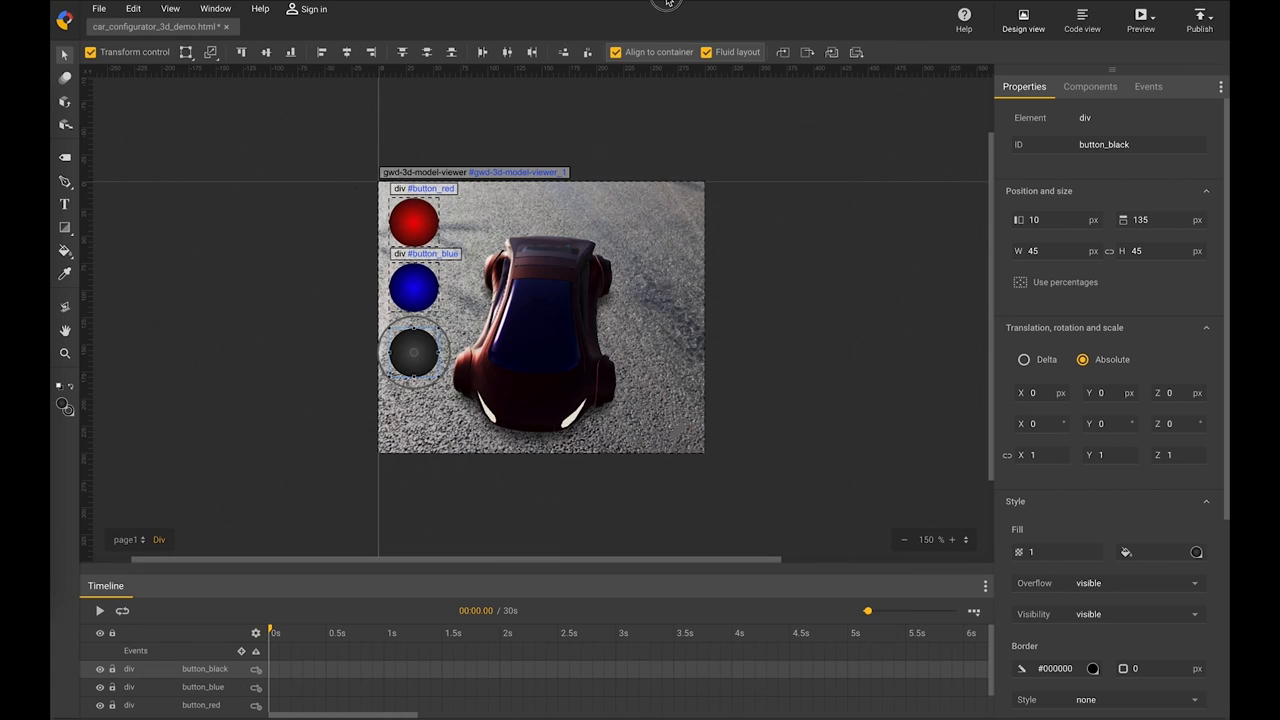
# Edit the 3D model's "body" material, setting metallic to 0.72 and roughness to 0.28.
pyautogui.click(658, 381)
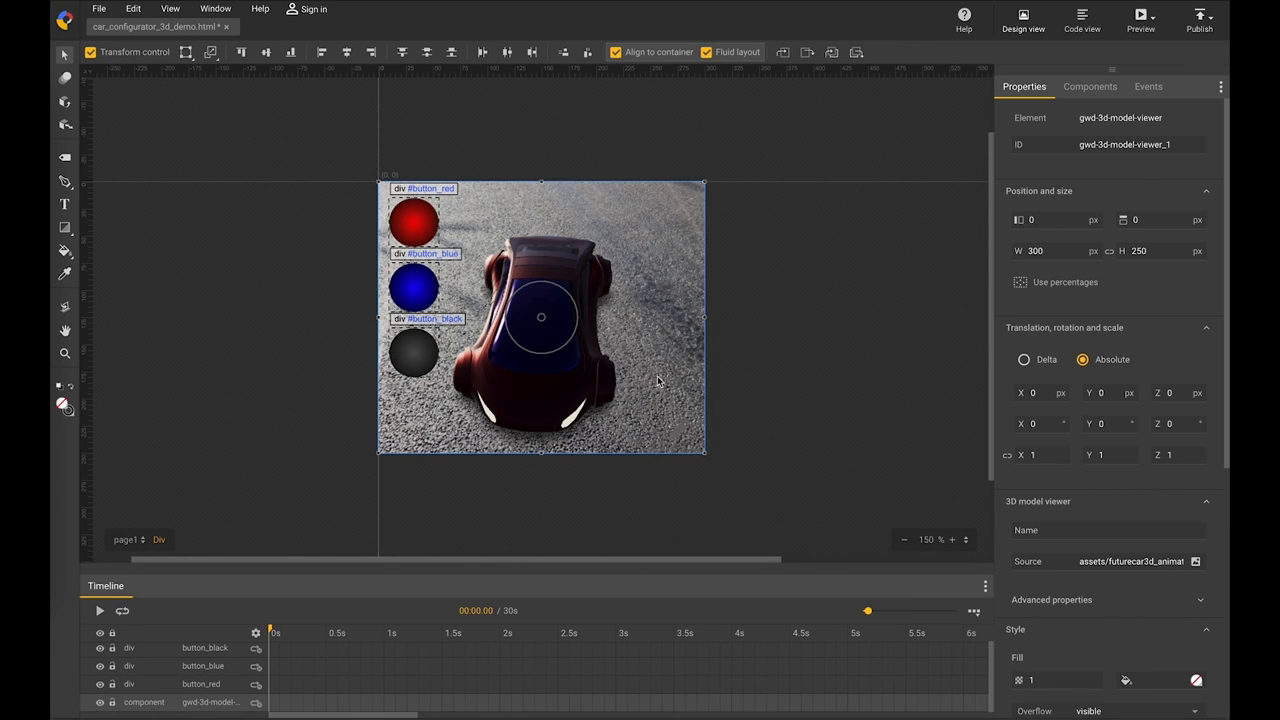
pyautogui.doubleClick(684, 429)
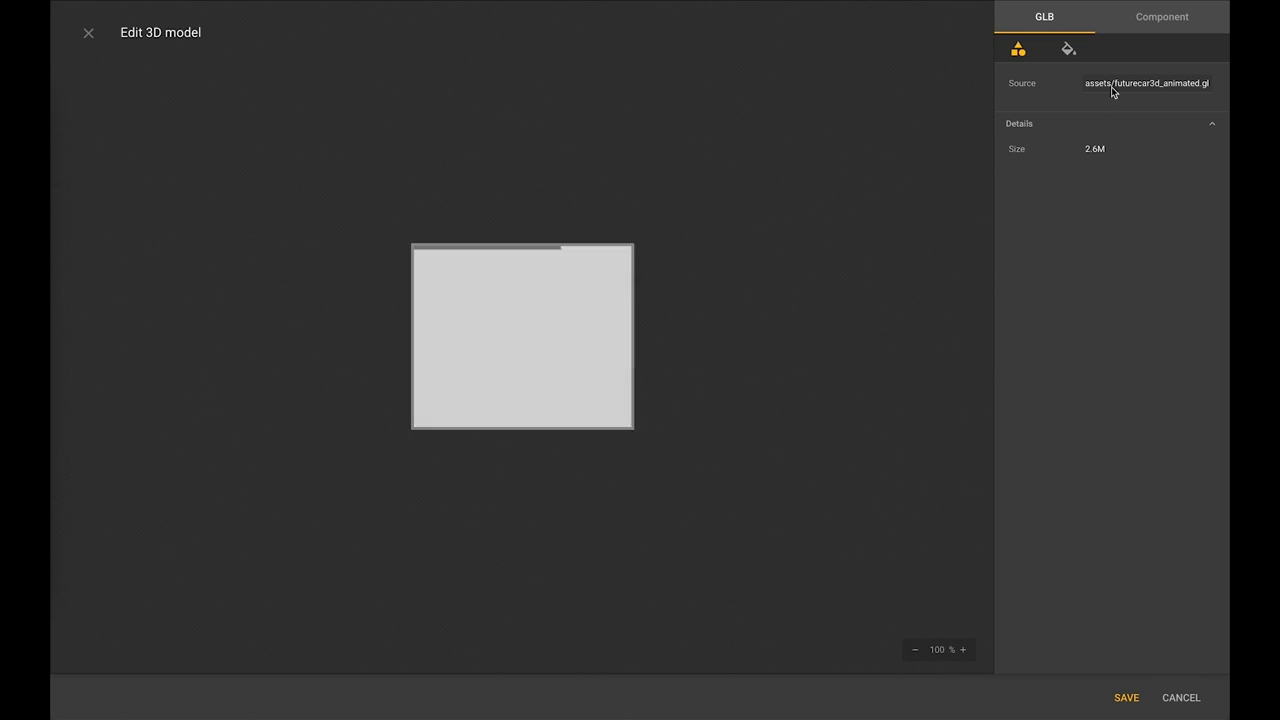
pyautogui.click(1068, 49)
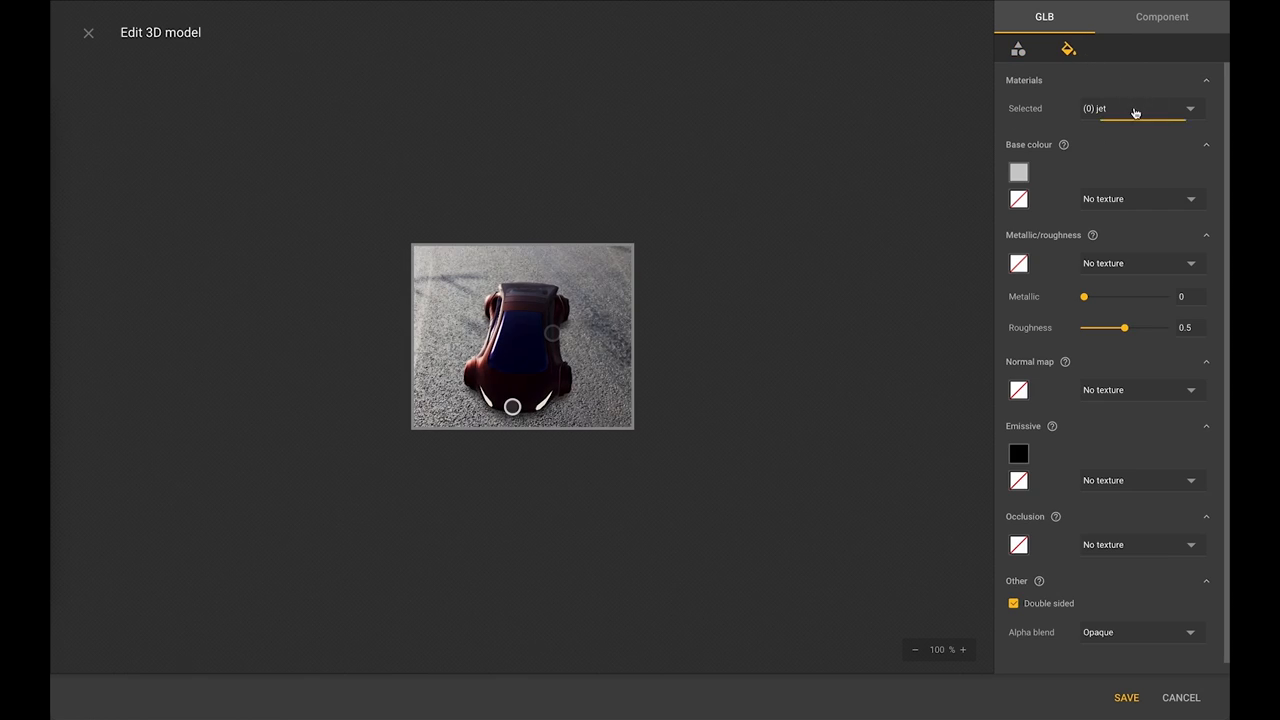
pyautogui.click(1135, 112)
pyautogui.click(1157, 196)
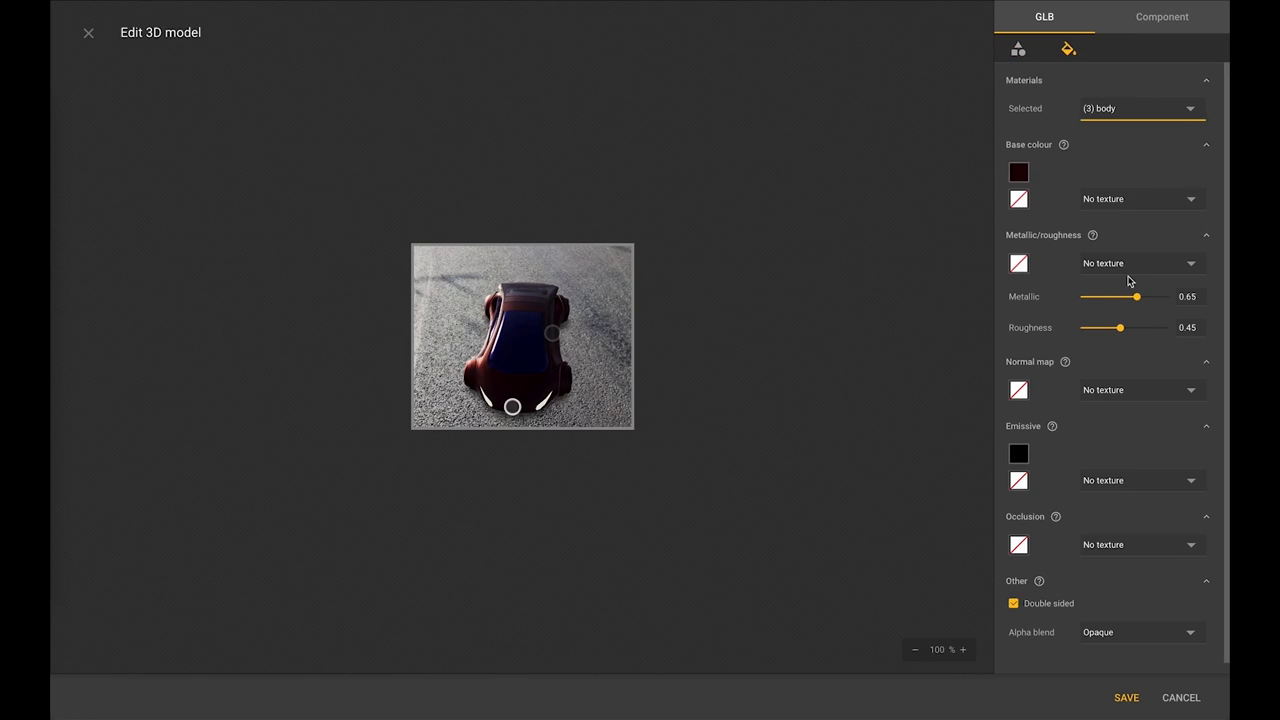
pyautogui.moveTo(1137, 296); pyautogui.dragTo(1107, 328)
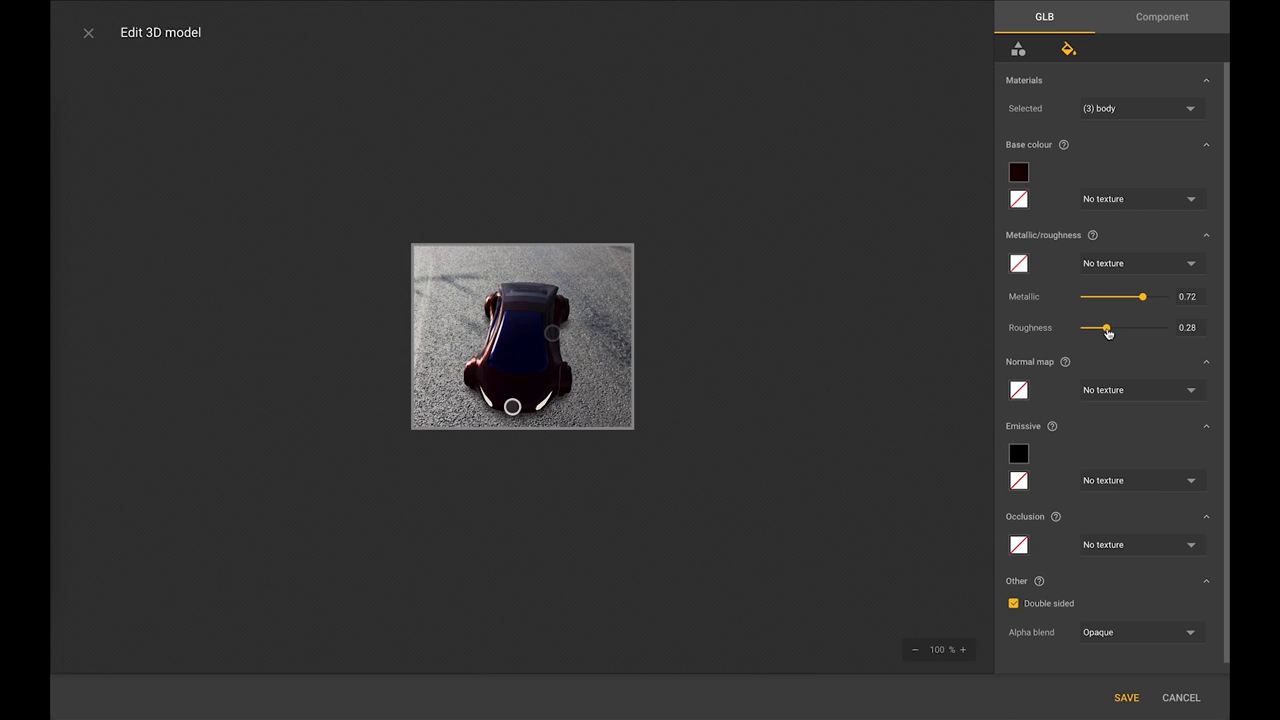
# Review the component's default animation choices, keep levitate, and save the 3D model edits.
pyautogui.click(1150, 18)
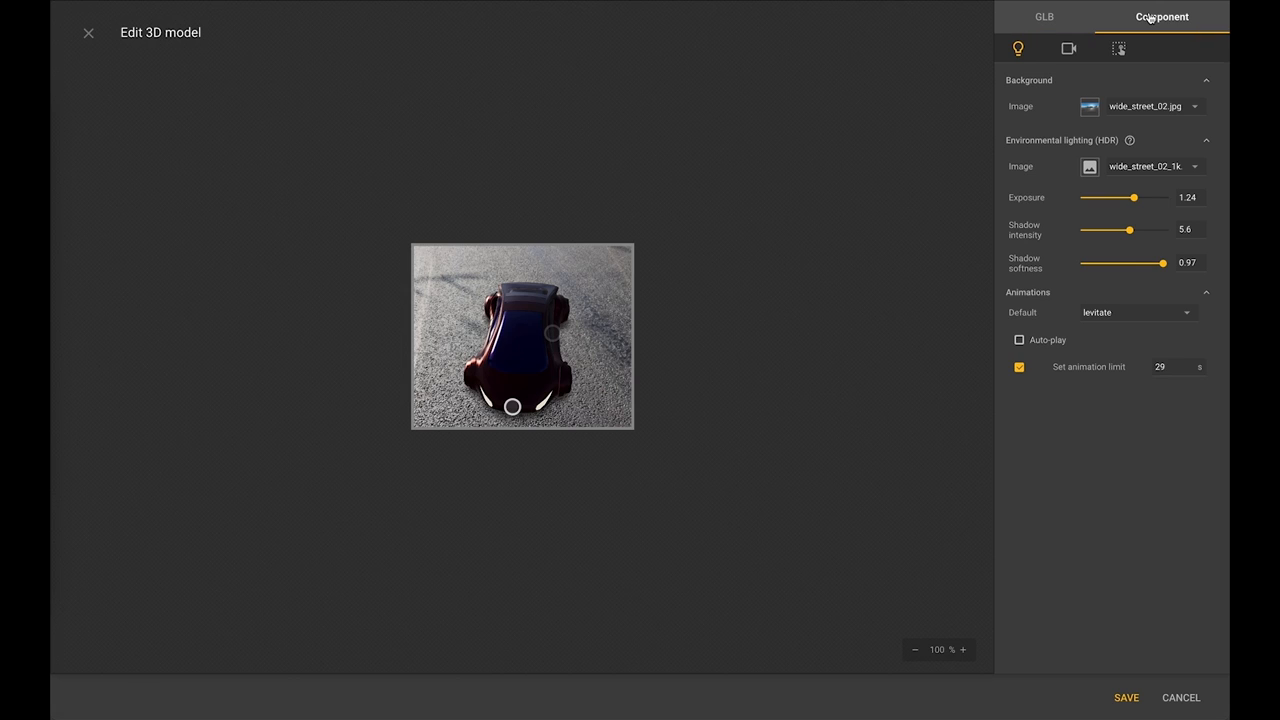
pyautogui.click(1188, 315)
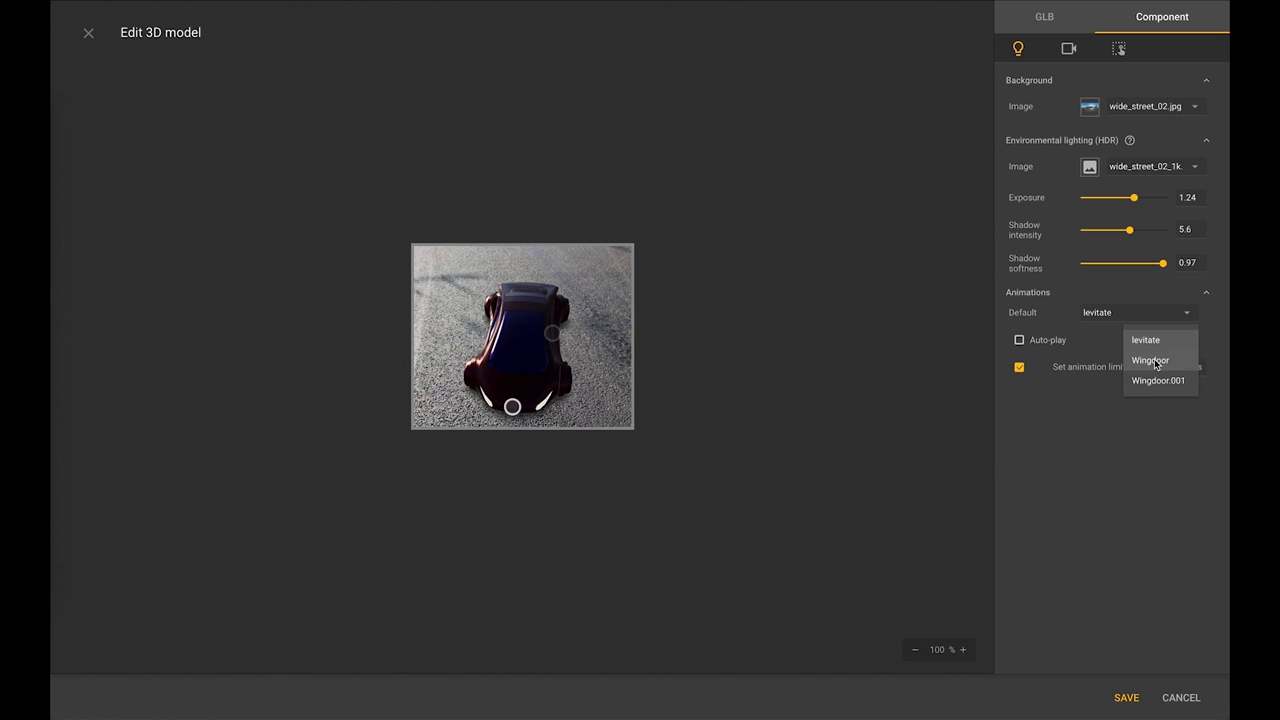
pyautogui.click(1126, 564)
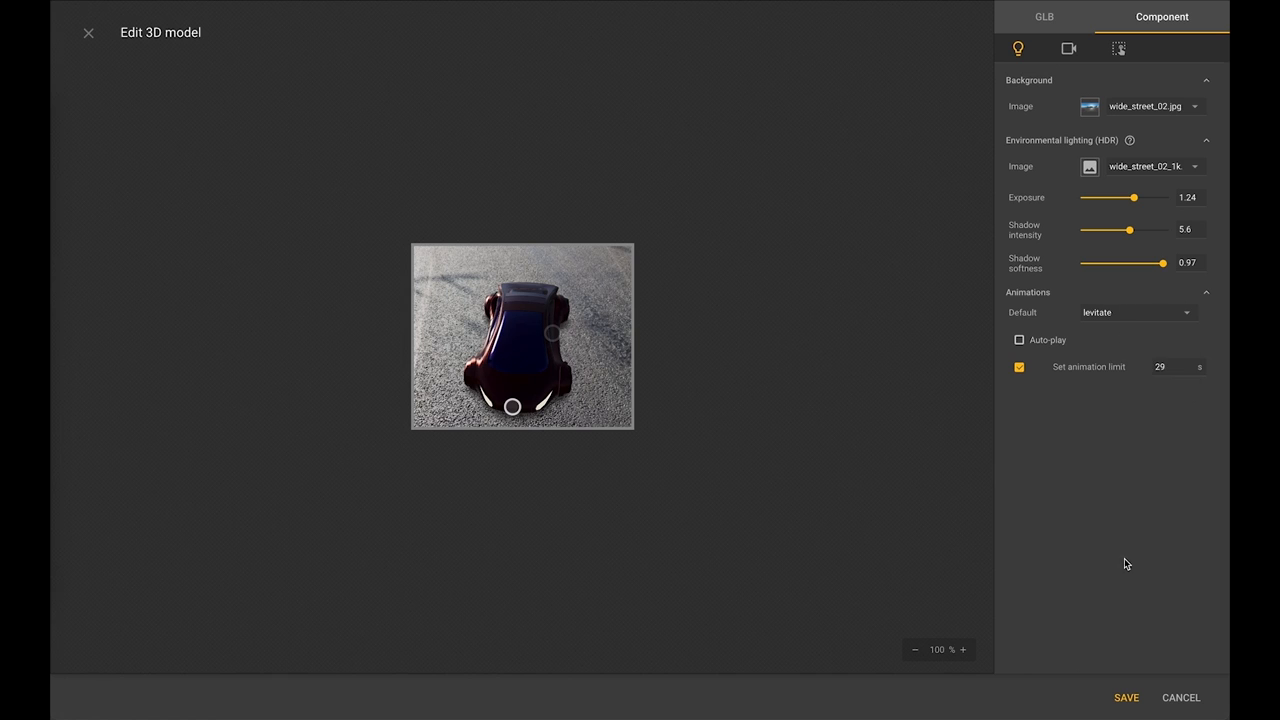
pyautogui.click(1126, 697)
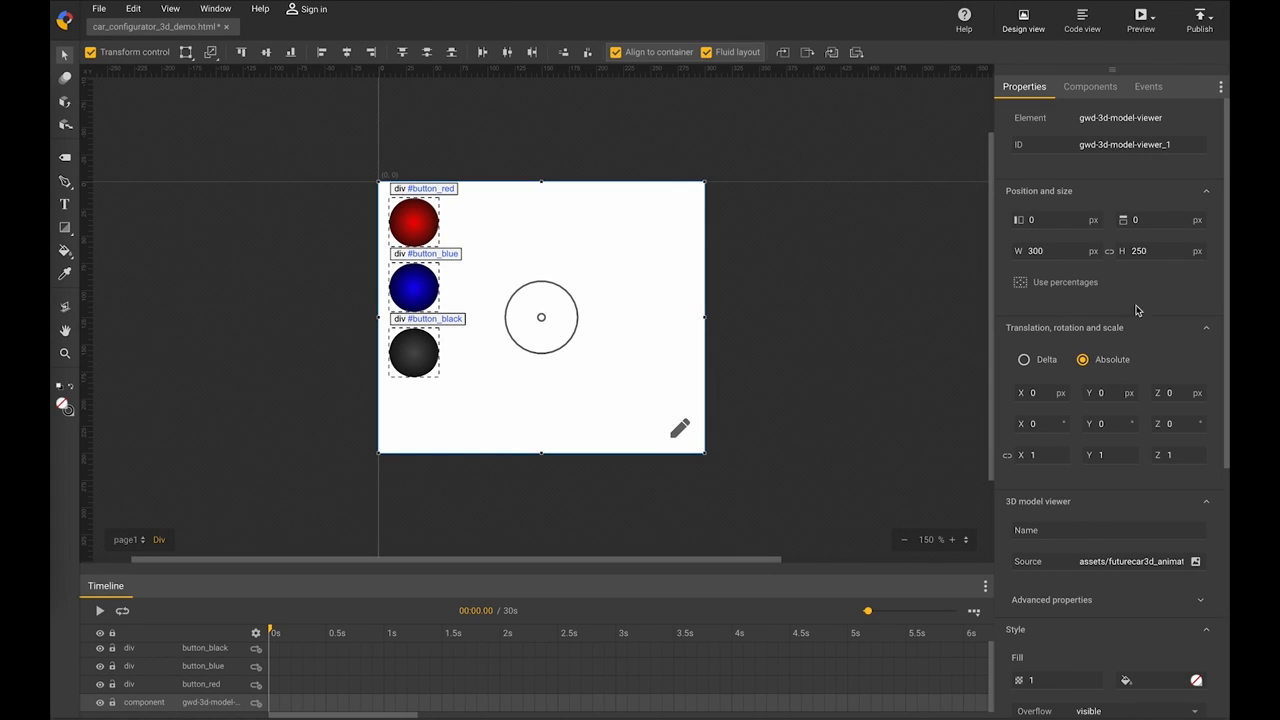
# Add a Hotspot clicked event to the 3D model viewer that runs Play animation on gwd-3d-model-viewer_1.
pyautogui.click(1145, 88)
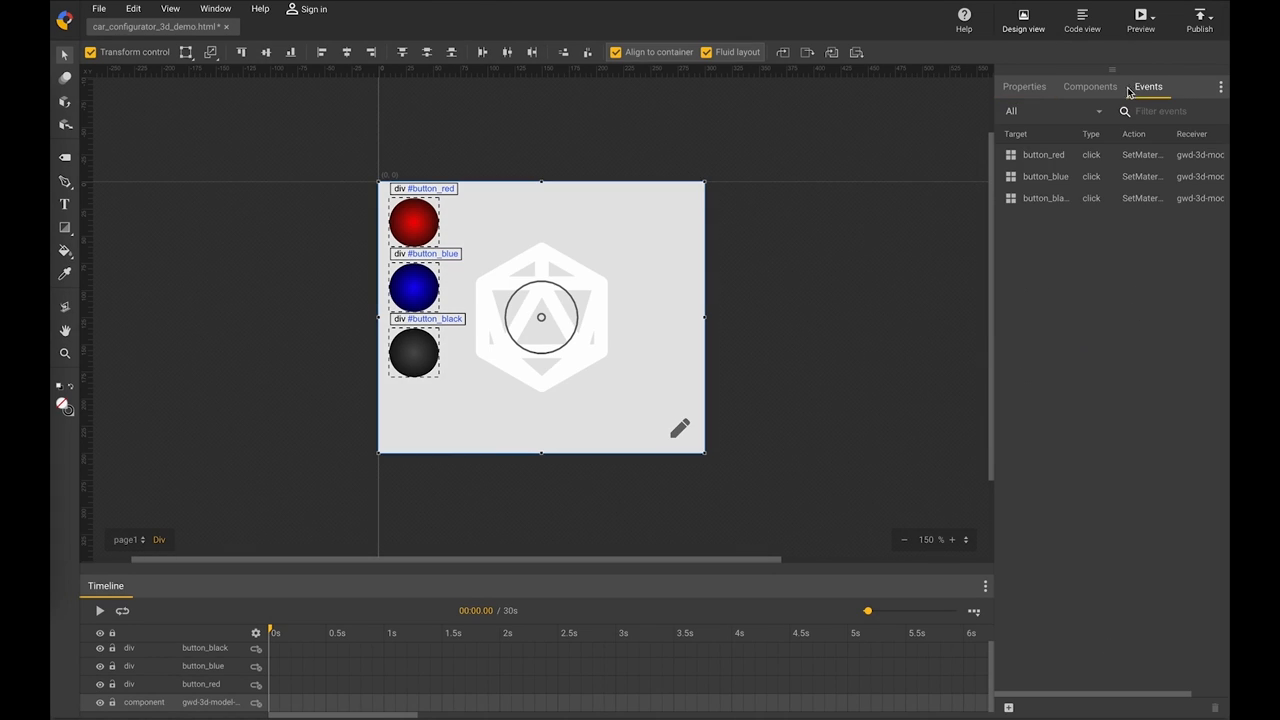
pyautogui.click(1008, 707)
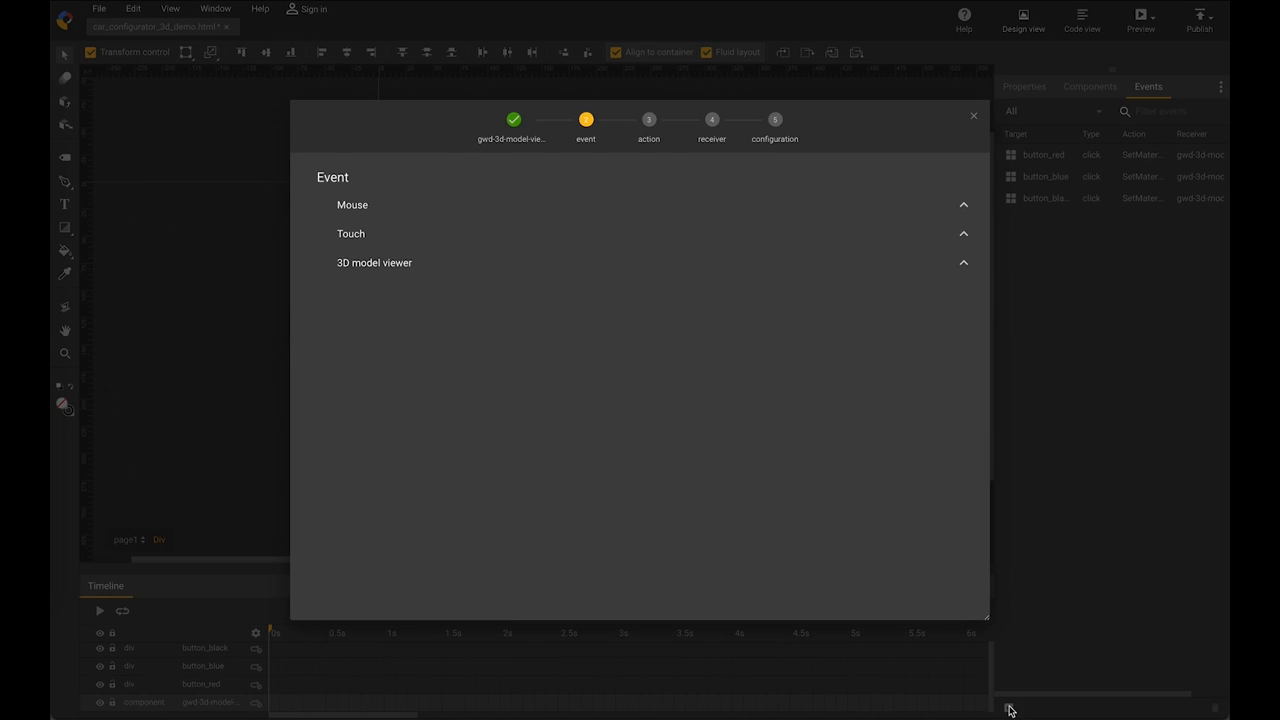
pyautogui.click(400, 266)
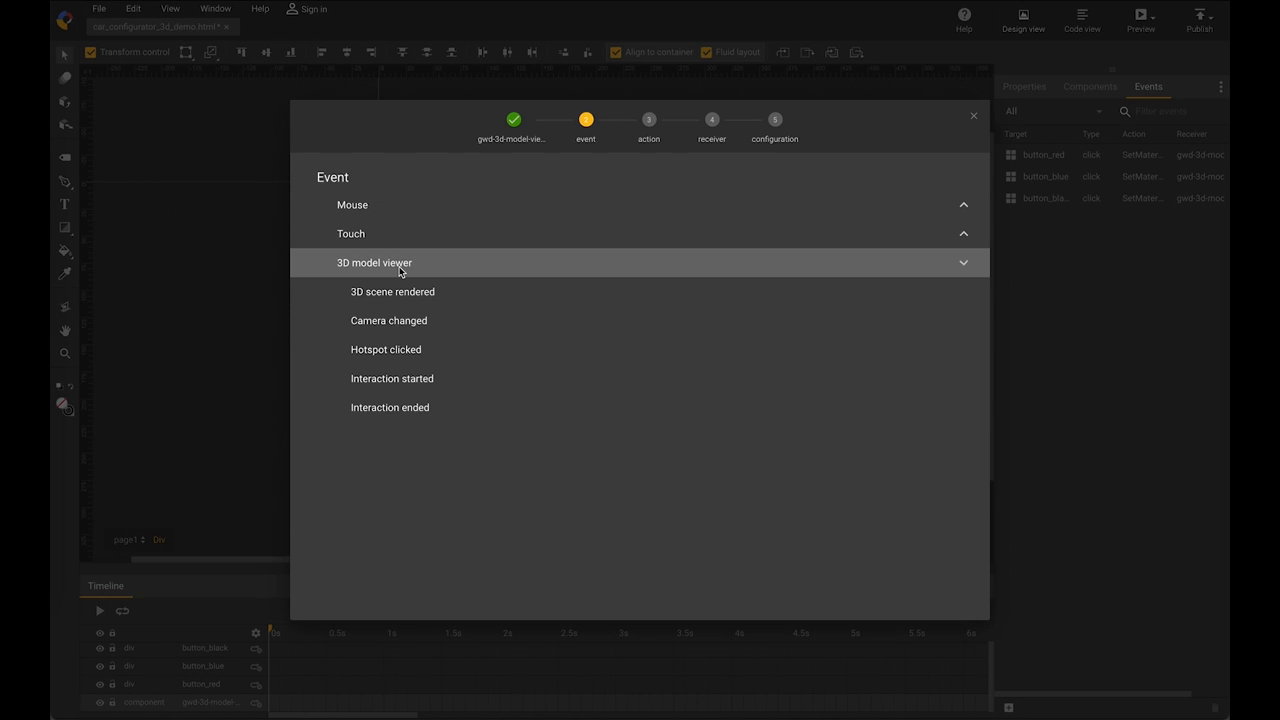
pyautogui.click(424, 350)
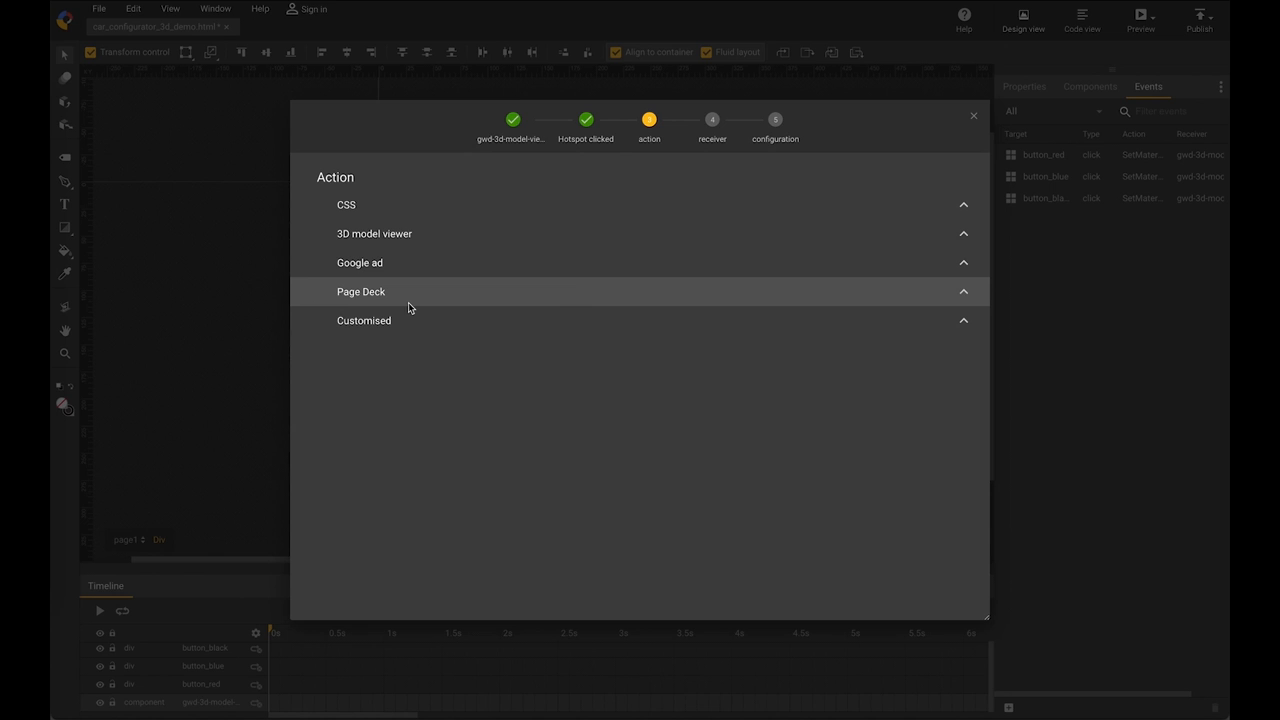
pyautogui.click(403, 236)
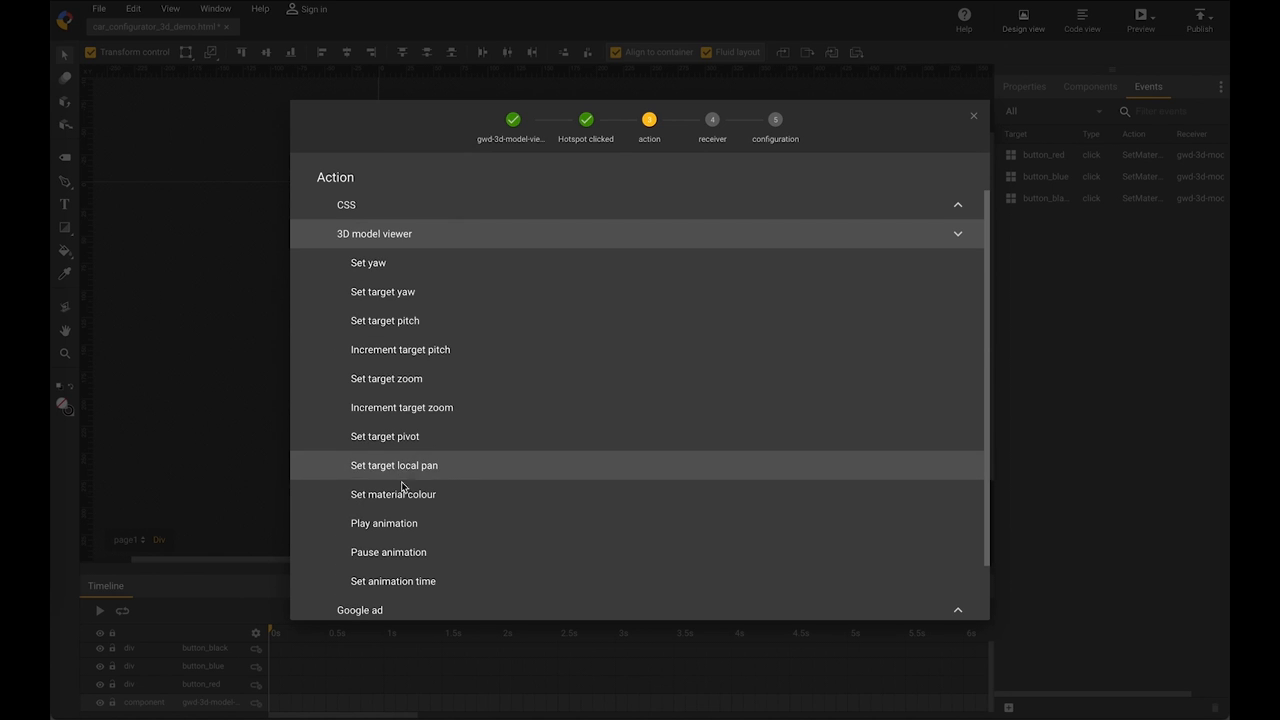
pyautogui.click(404, 523)
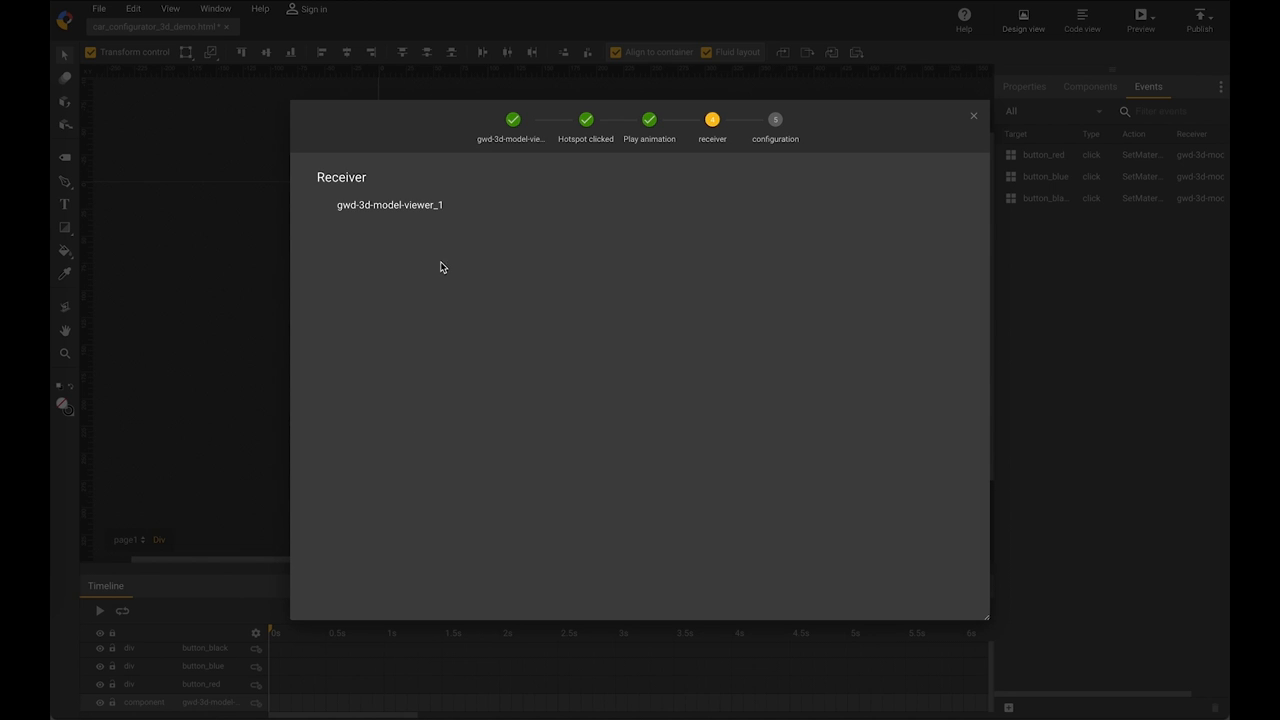
pyautogui.click(430, 207)
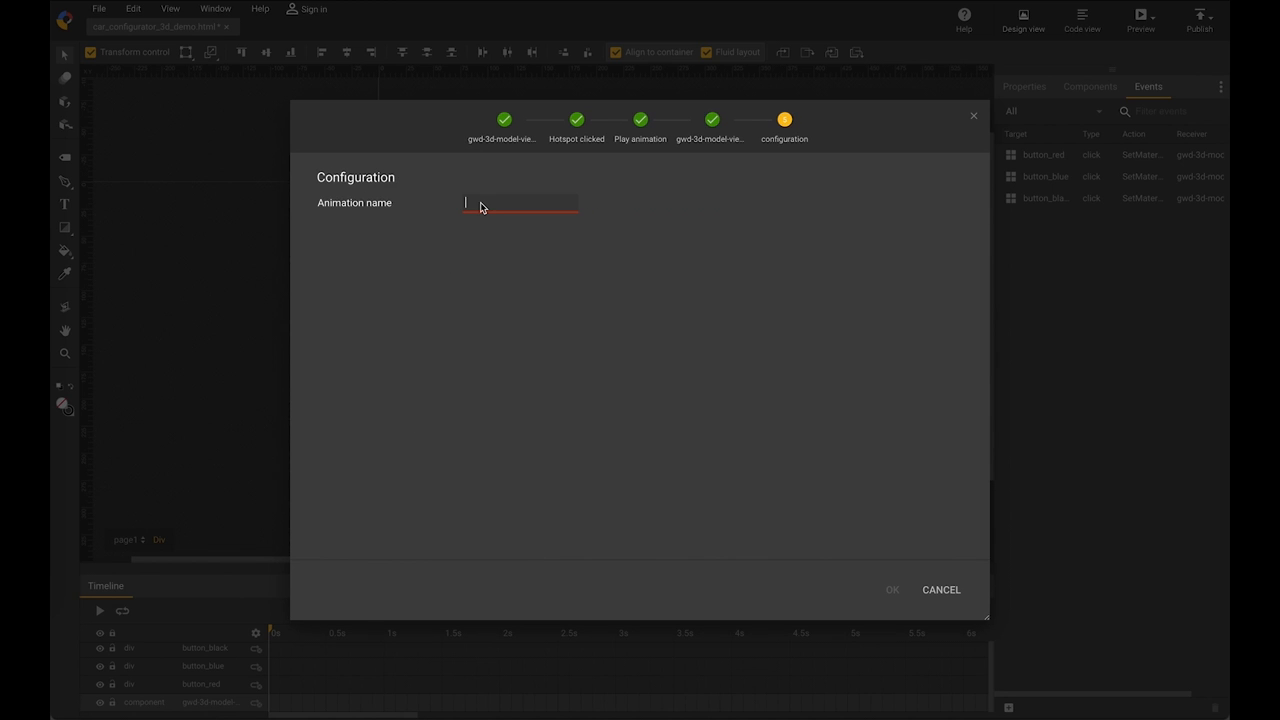
# Set the event's animation name to "levitate" and save the event.
pyautogui.click(480, 207)
pyautogui.write('levitate')
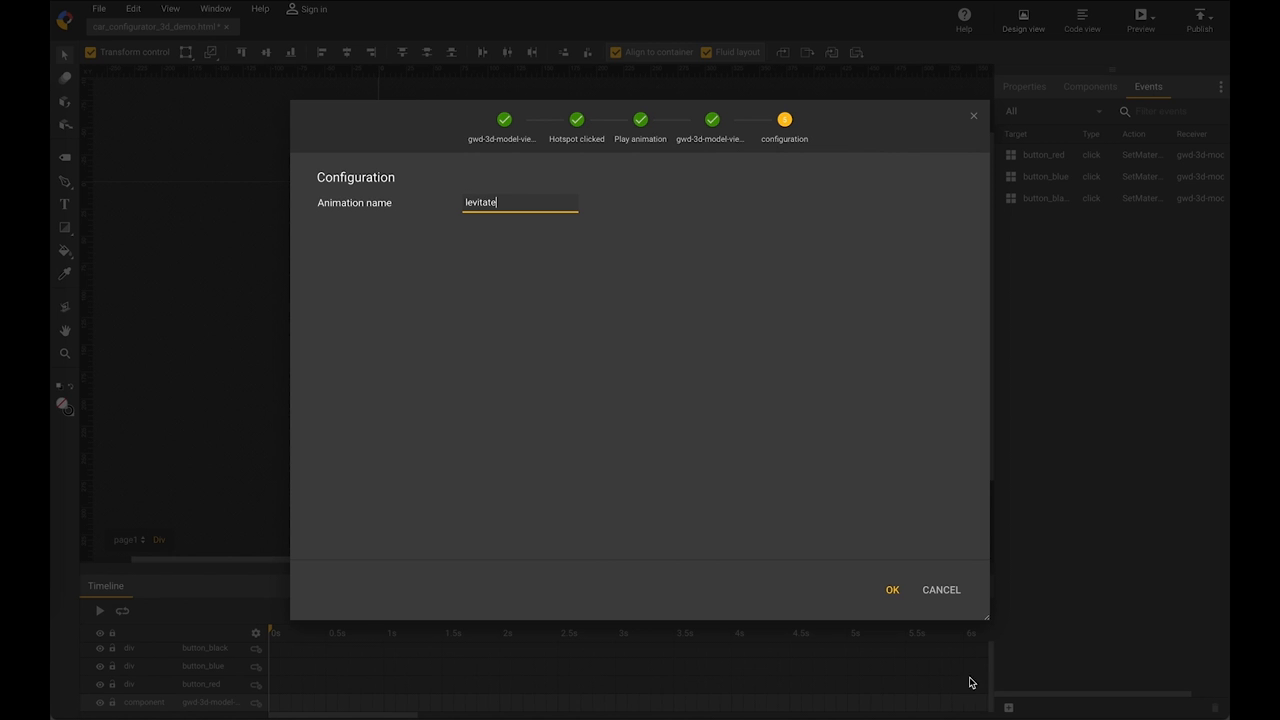
pyautogui.click(892, 589)
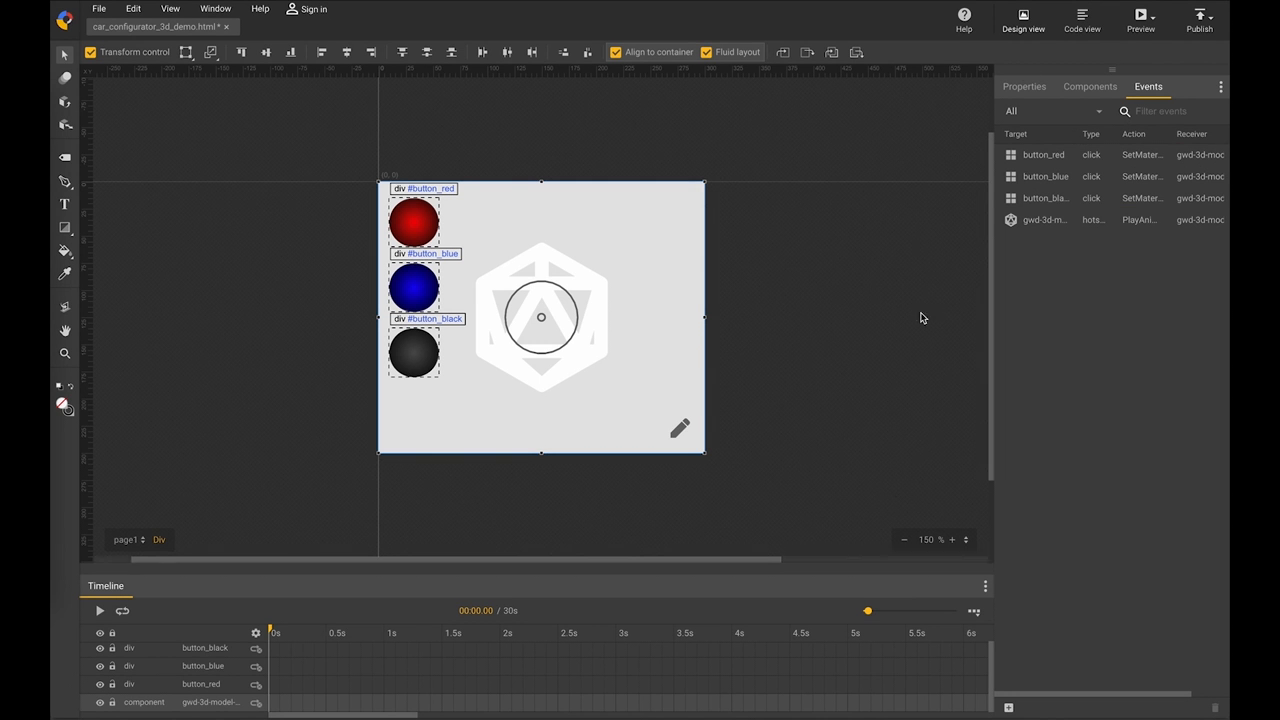
# Preview the banner, test the Levitation Mode and Wingdoors hotspots and the colour buttons, rotate the car, and close the preview.
pyautogui.click(1140, 22)
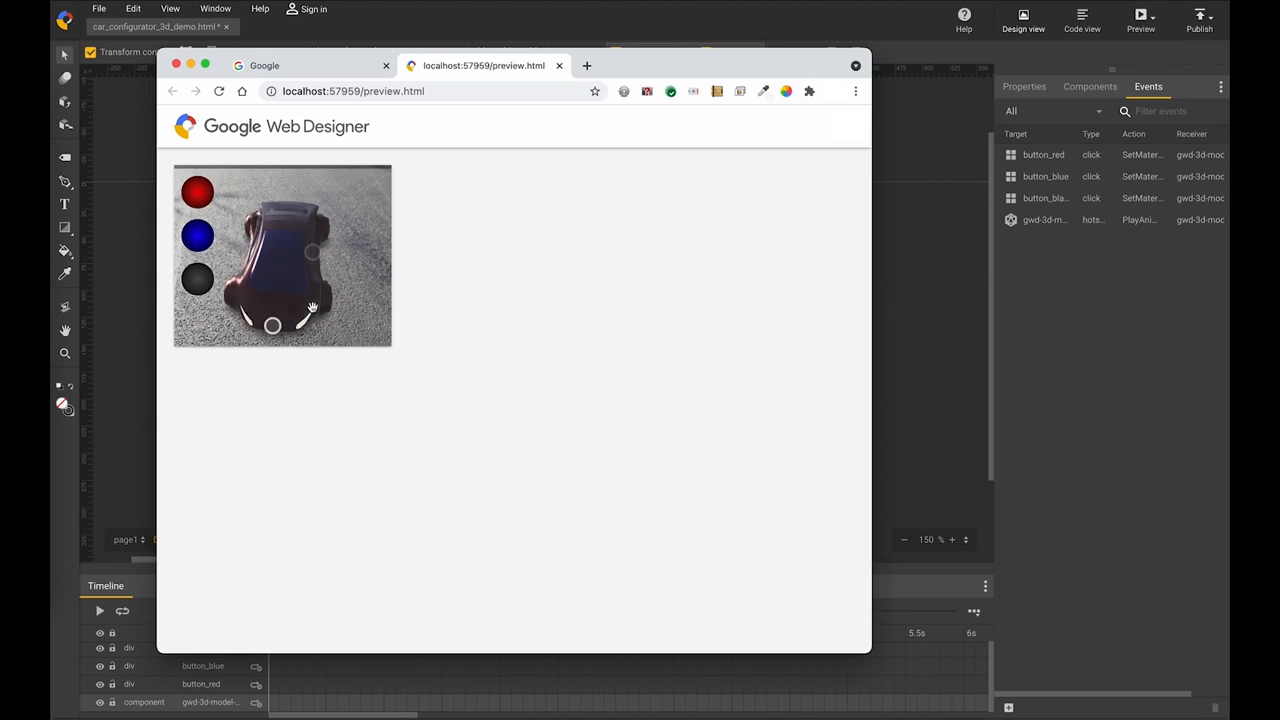
pyautogui.moveTo(278, 332)
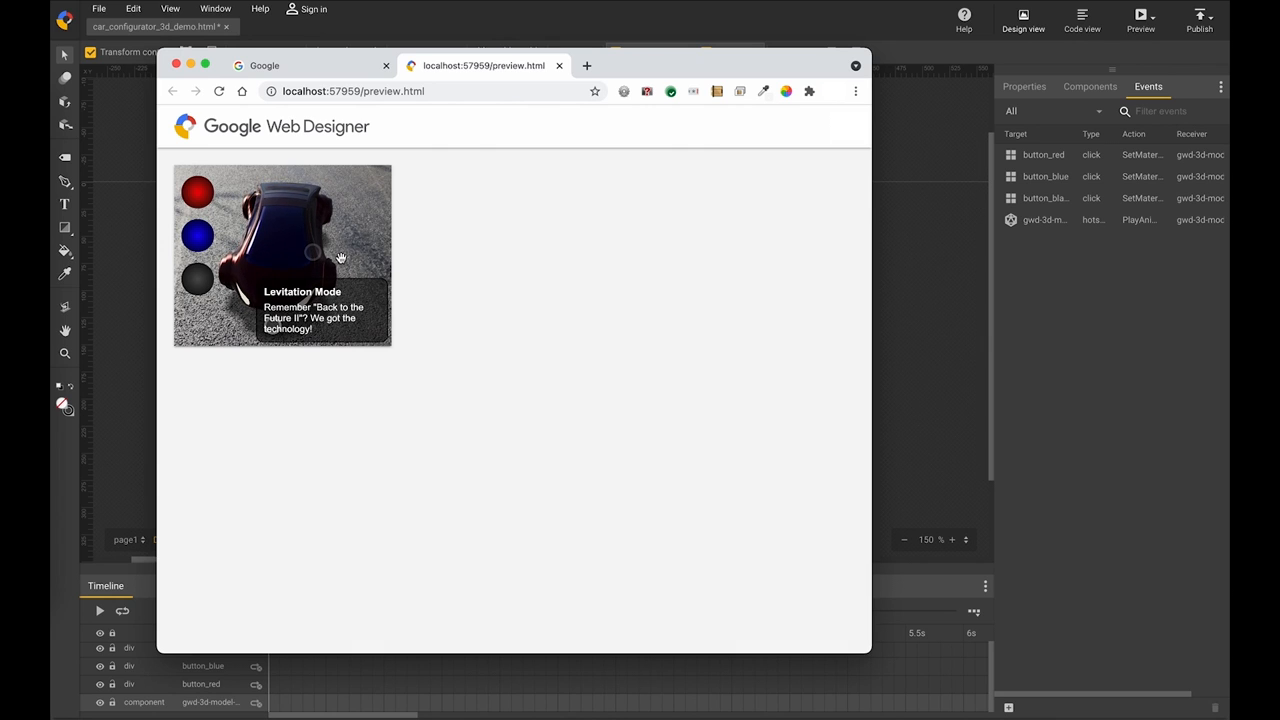
pyautogui.click(329, 255)
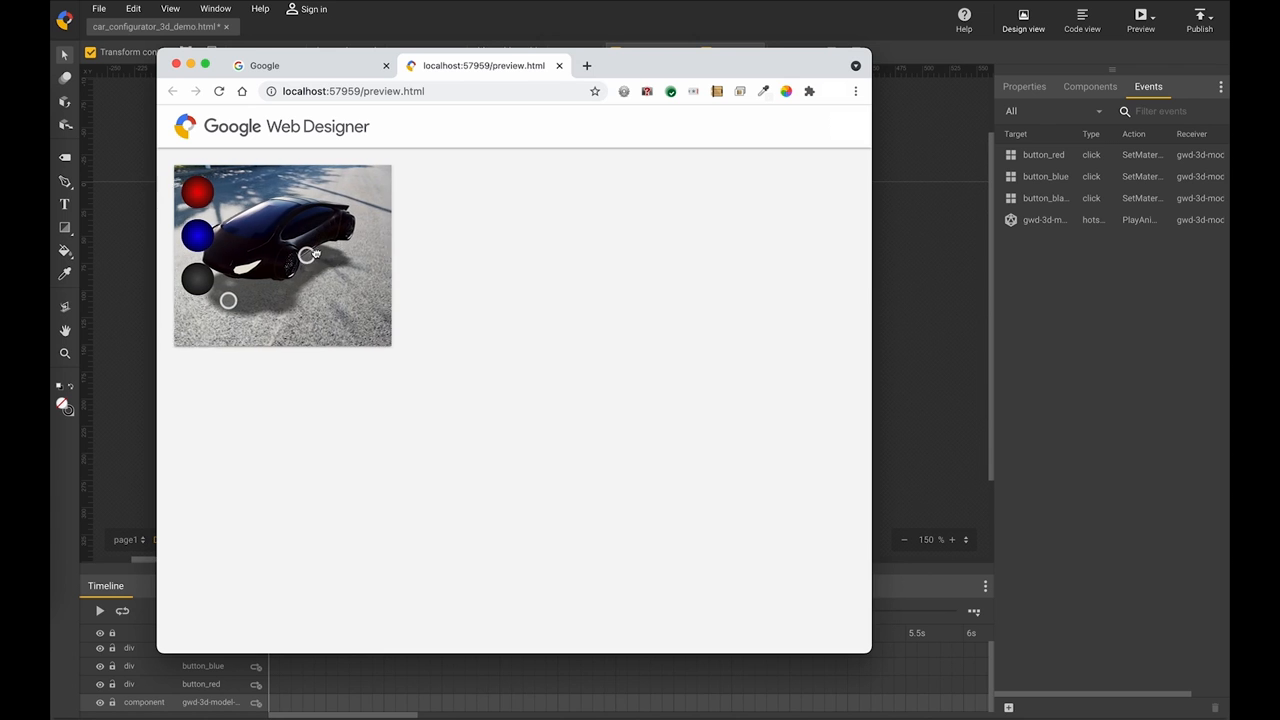
pyautogui.click(307, 258)
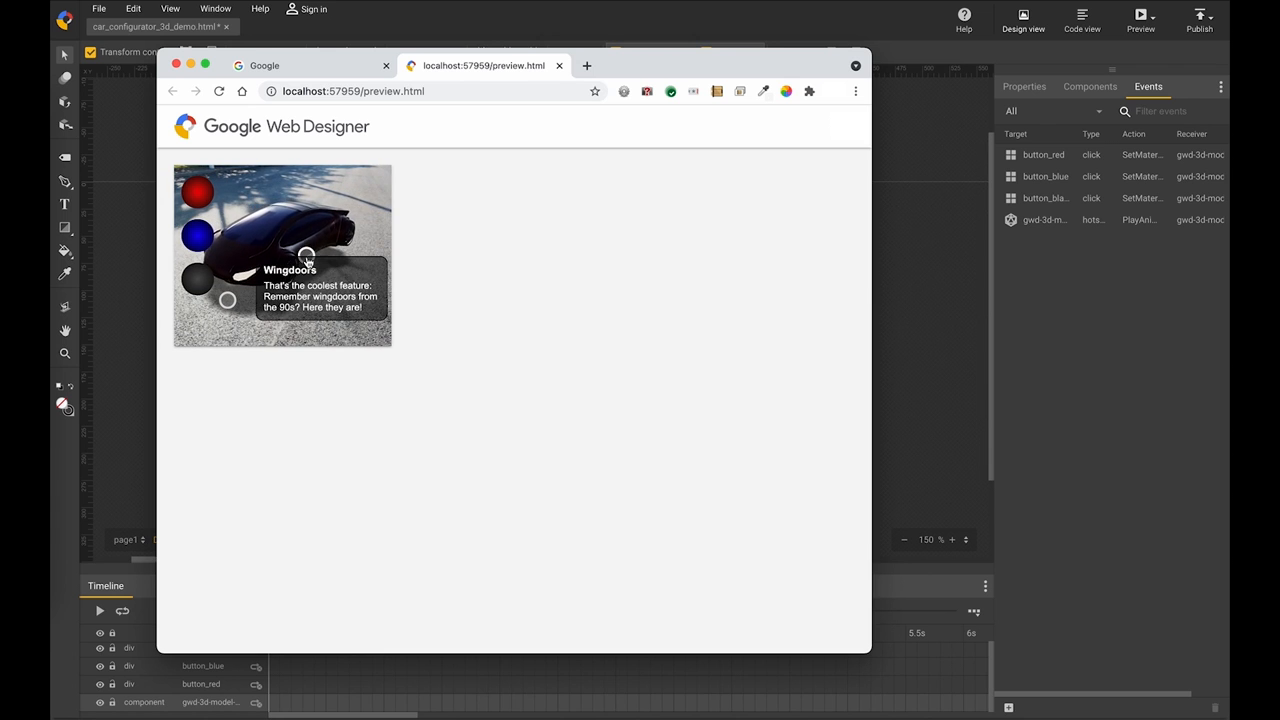
pyautogui.click(228, 302)
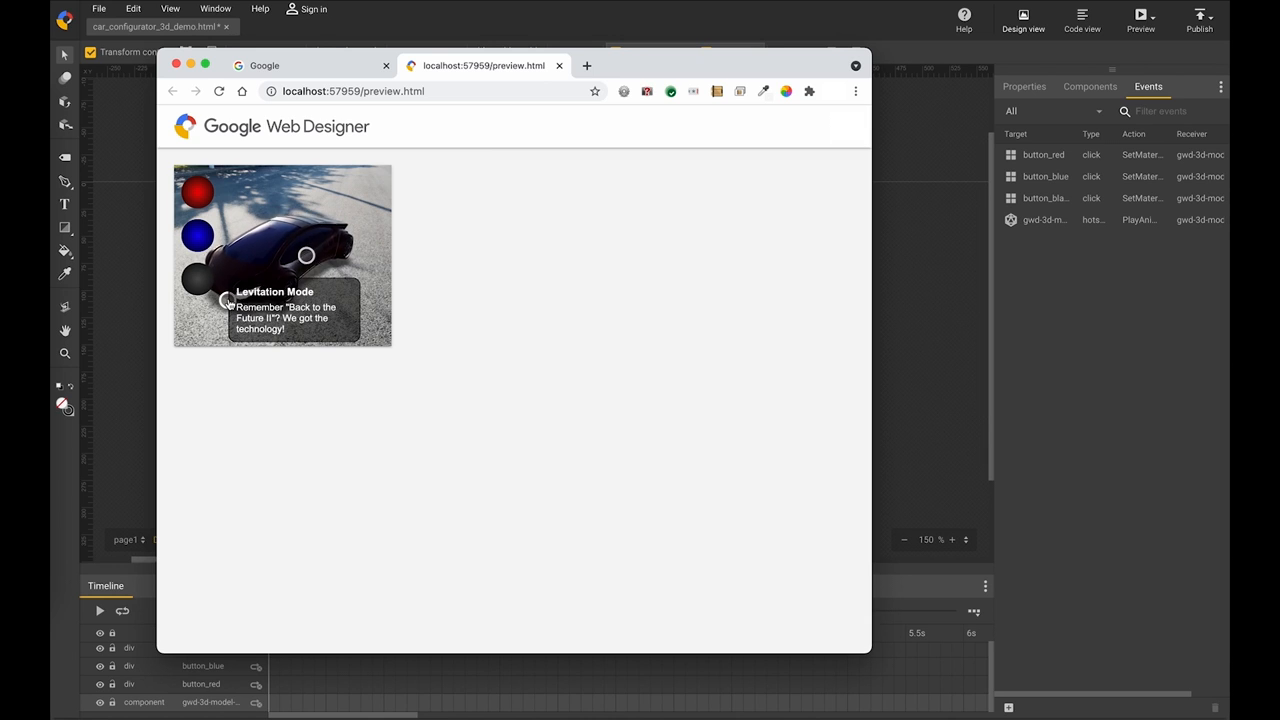
pyautogui.click(306, 260)
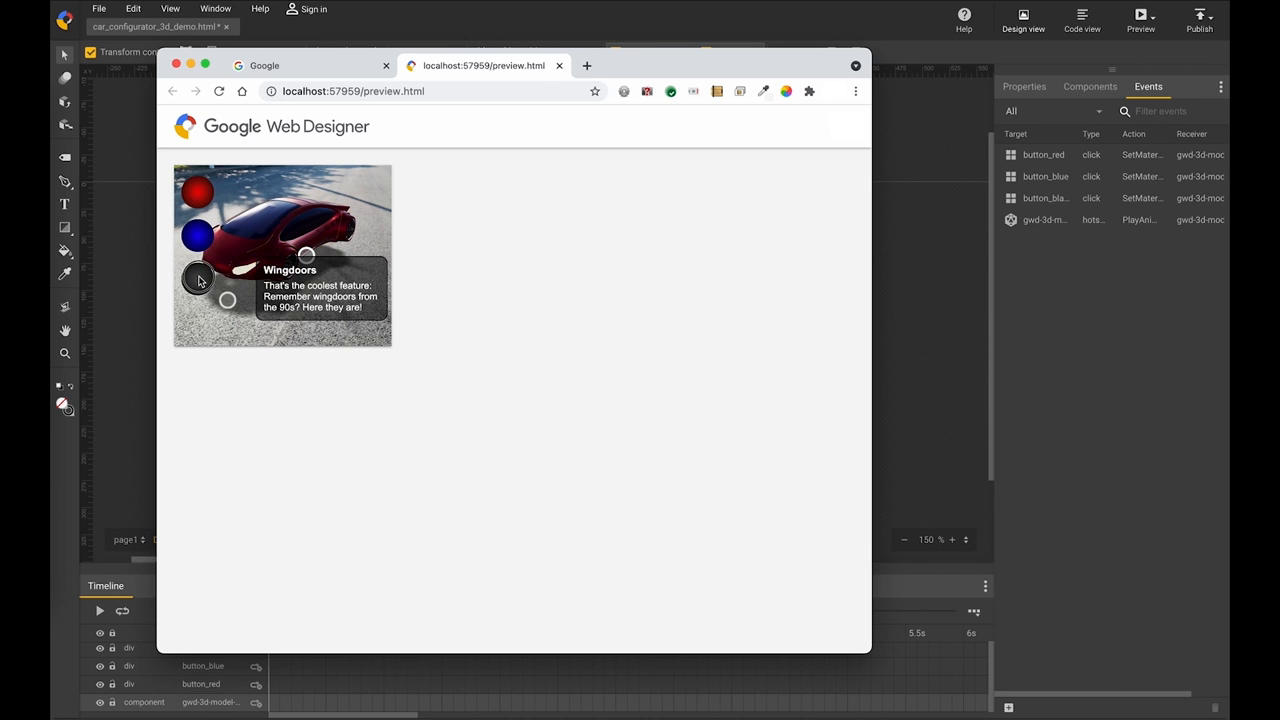
pyautogui.moveTo(234, 277); pyautogui.dragTo(272, 280)
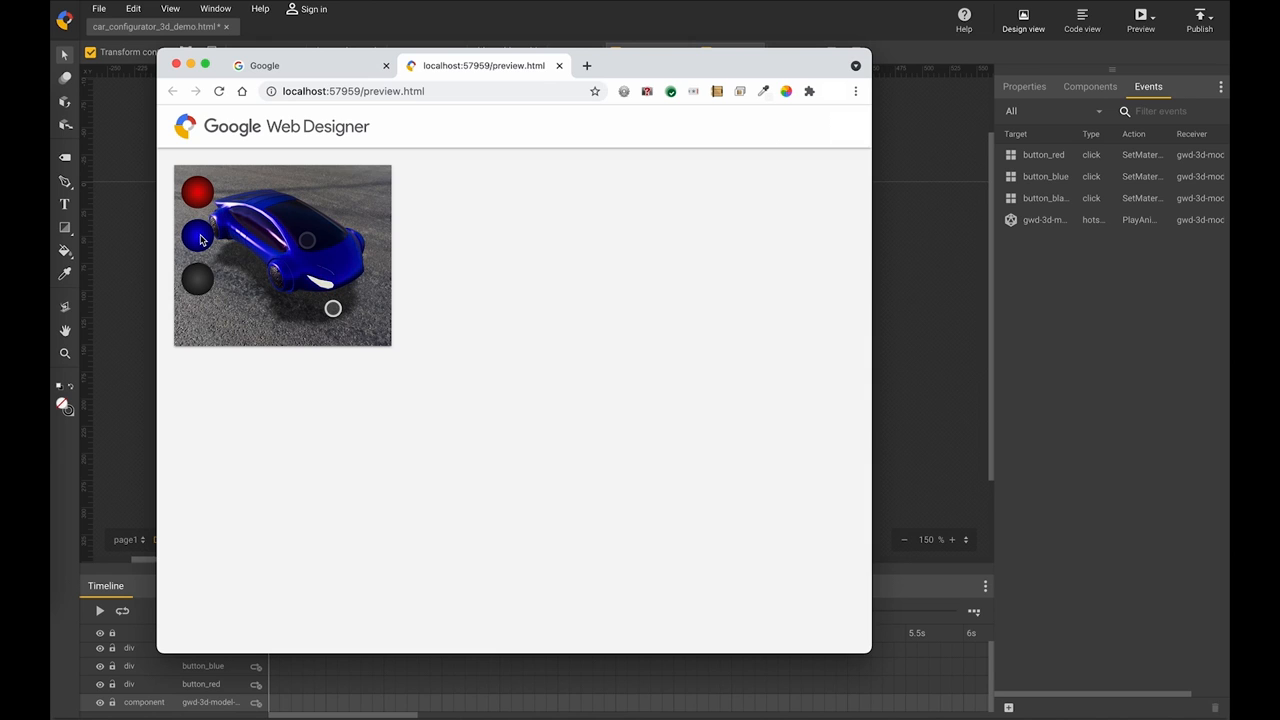
pyautogui.click(562, 36)
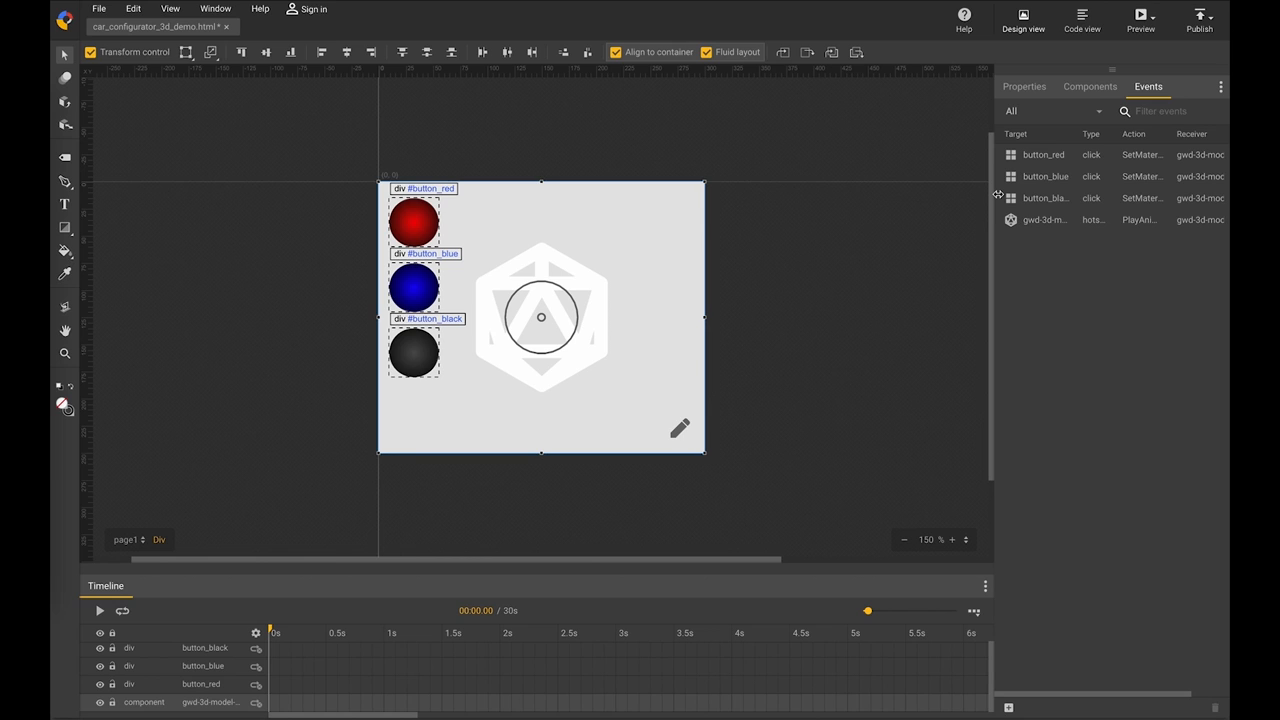
# In the banner's code, delete the "GWD Predefined Function" comment from the model viewer's hotspot-clicked handler.
pyautogui.click(1080, 28)
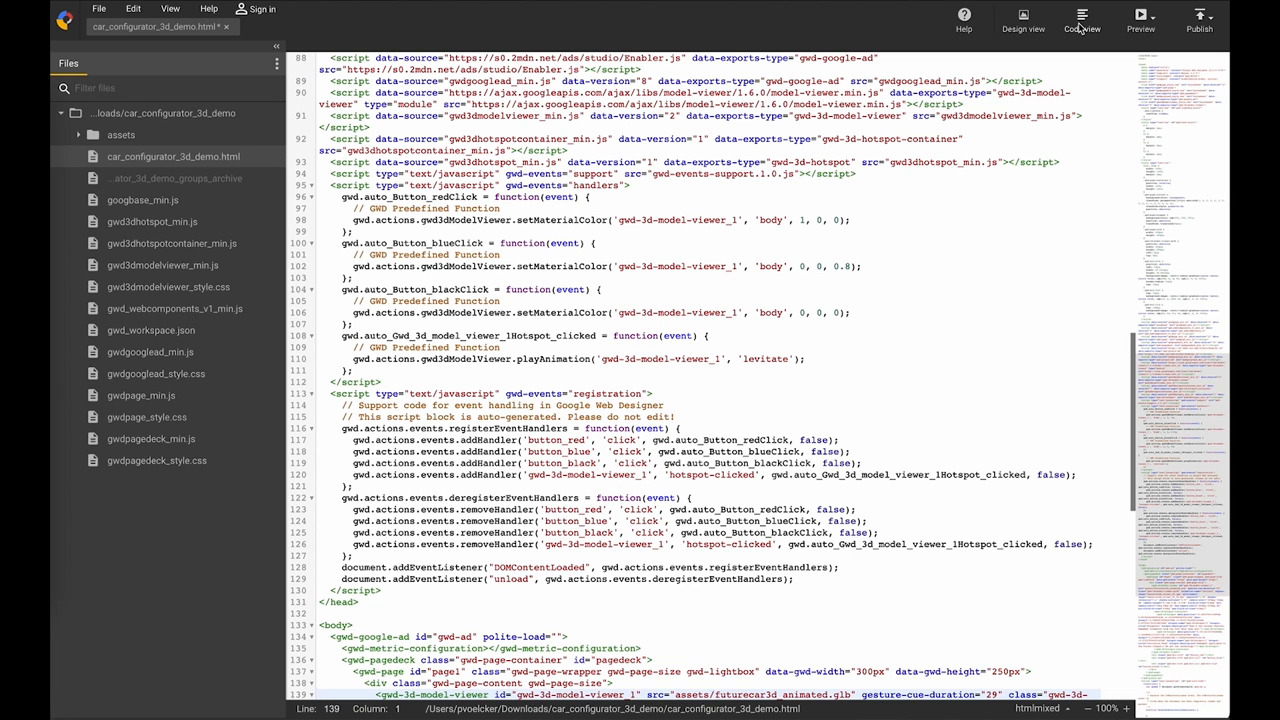
pyautogui.doubleClick(452, 197)
pyautogui.doubleClick(457, 243)
pyautogui.doubleClick(457, 289)
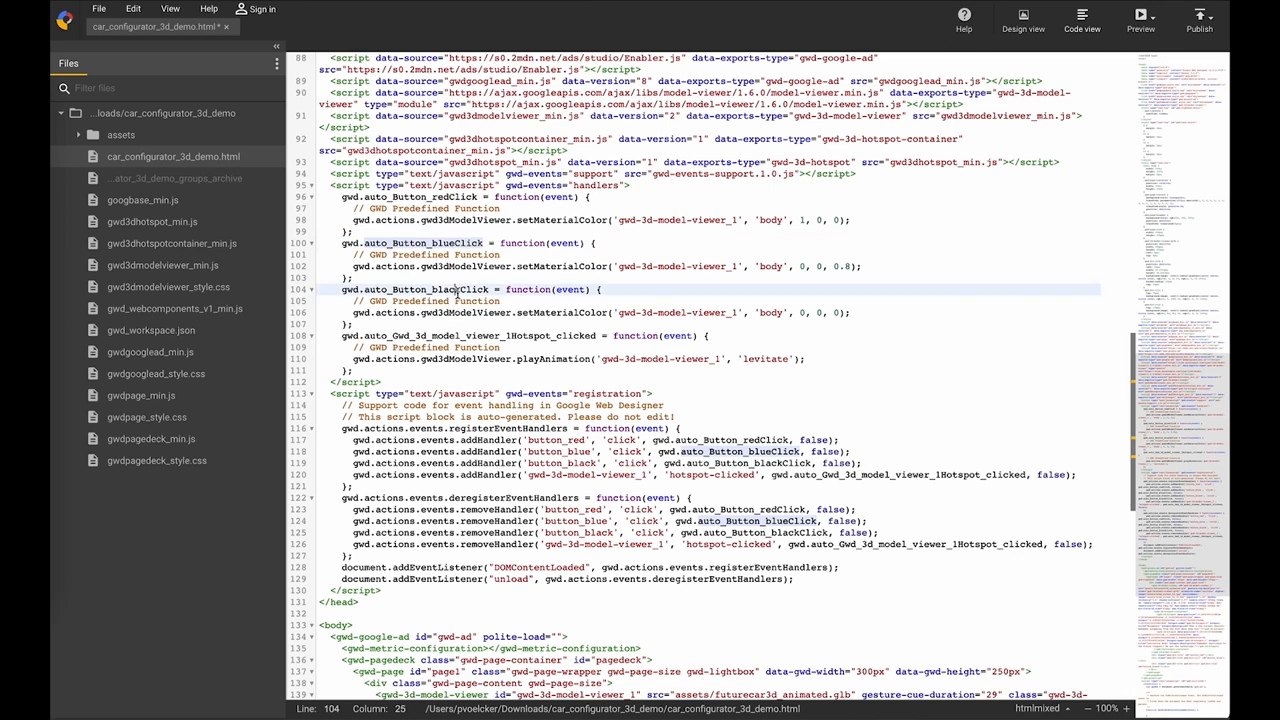
pyautogui.moveTo(597, 336); pyautogui.dragTo(392, 336)
pyautogui.moveTo(507, 348); pyautogui.dragTo(353, 348)
pyautogui.write('/')
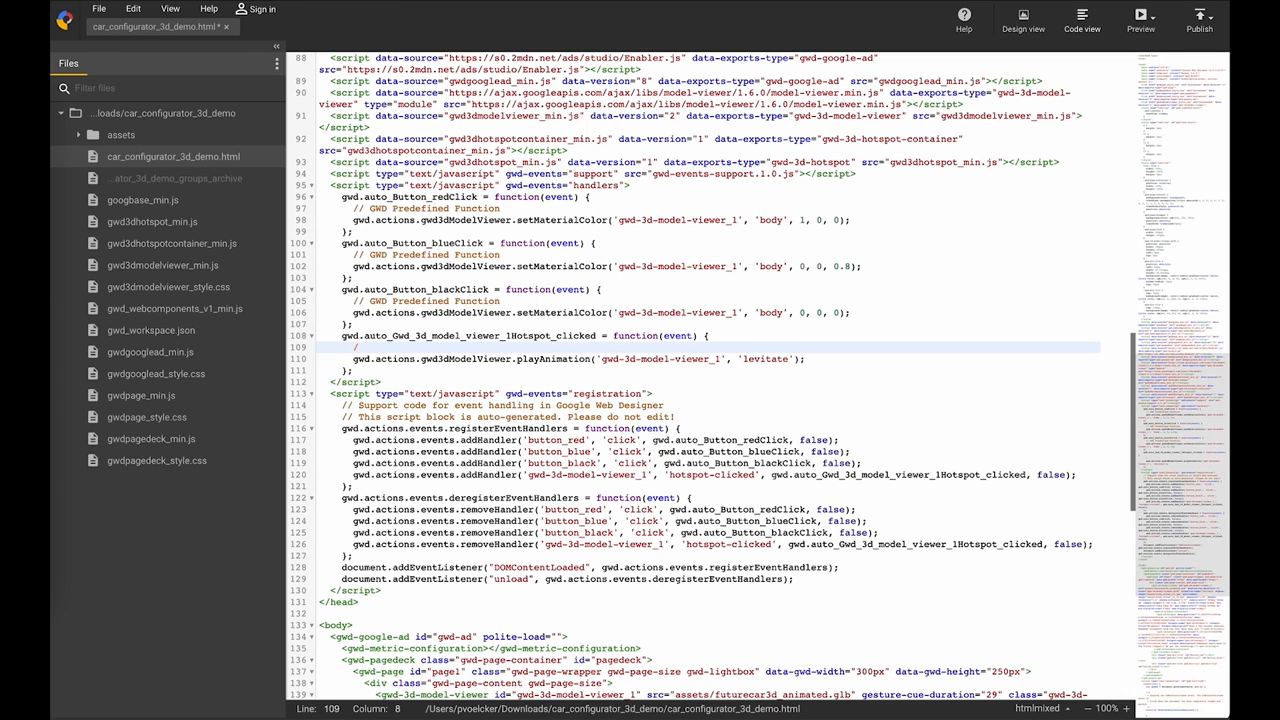
# Duplicate the playAnimation line in the hotspot-clicked handler and change the copy's animation name to 'Wingdoor'.
pyautogui.tripleClick(560, 359)
pyautogui.hotkey('ctrl', 'c')
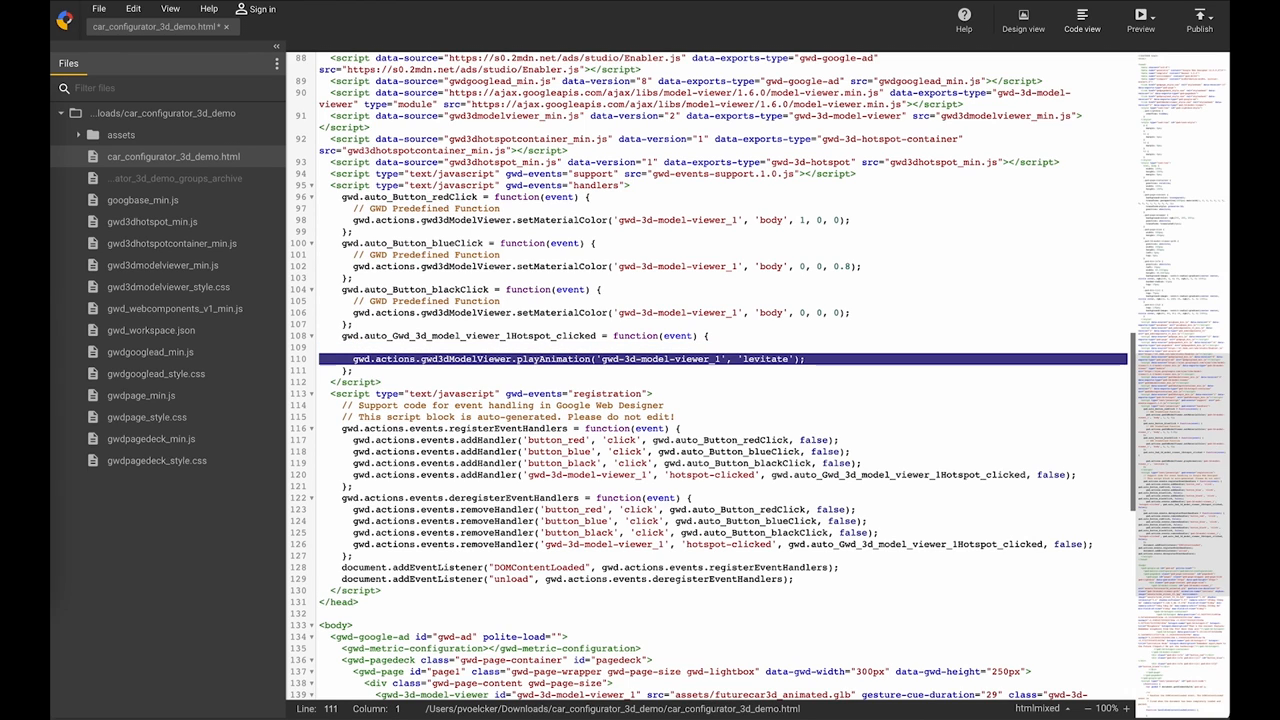
pyautogui.click(560, 371)
pyautogui.hotkey('ctrl', 'v')
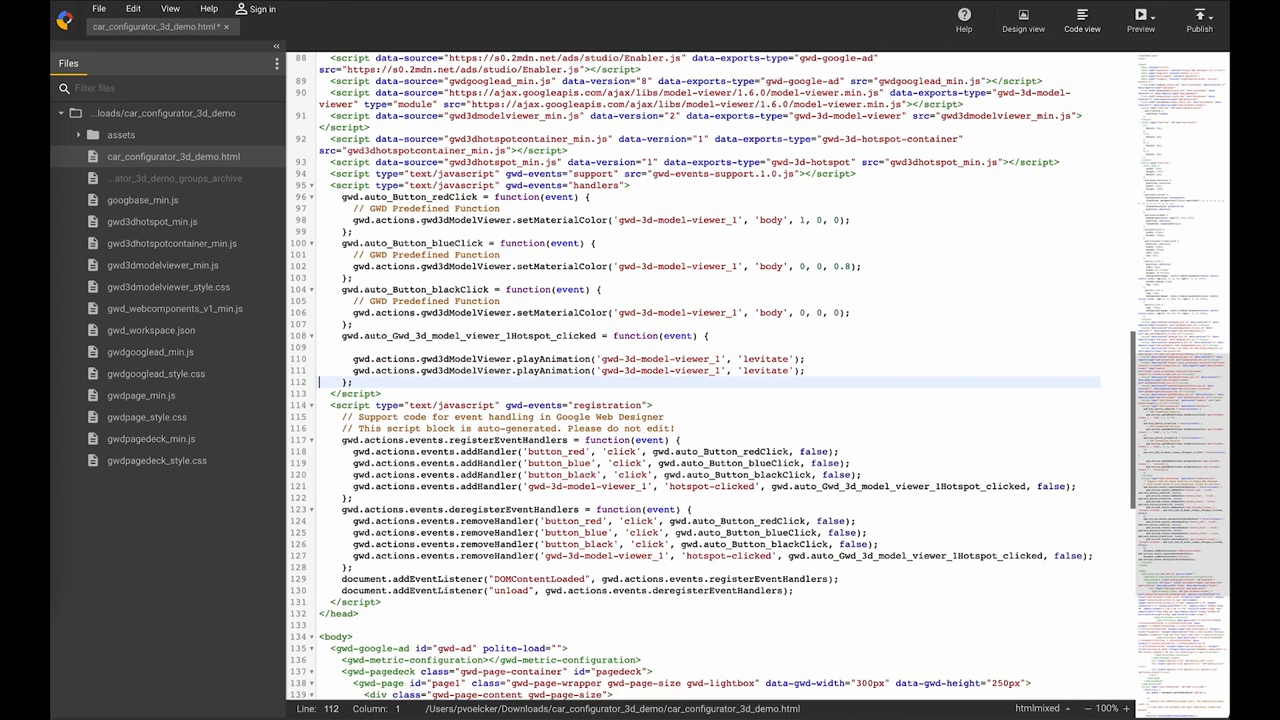
pyautogui.doubleClick(757, 371)
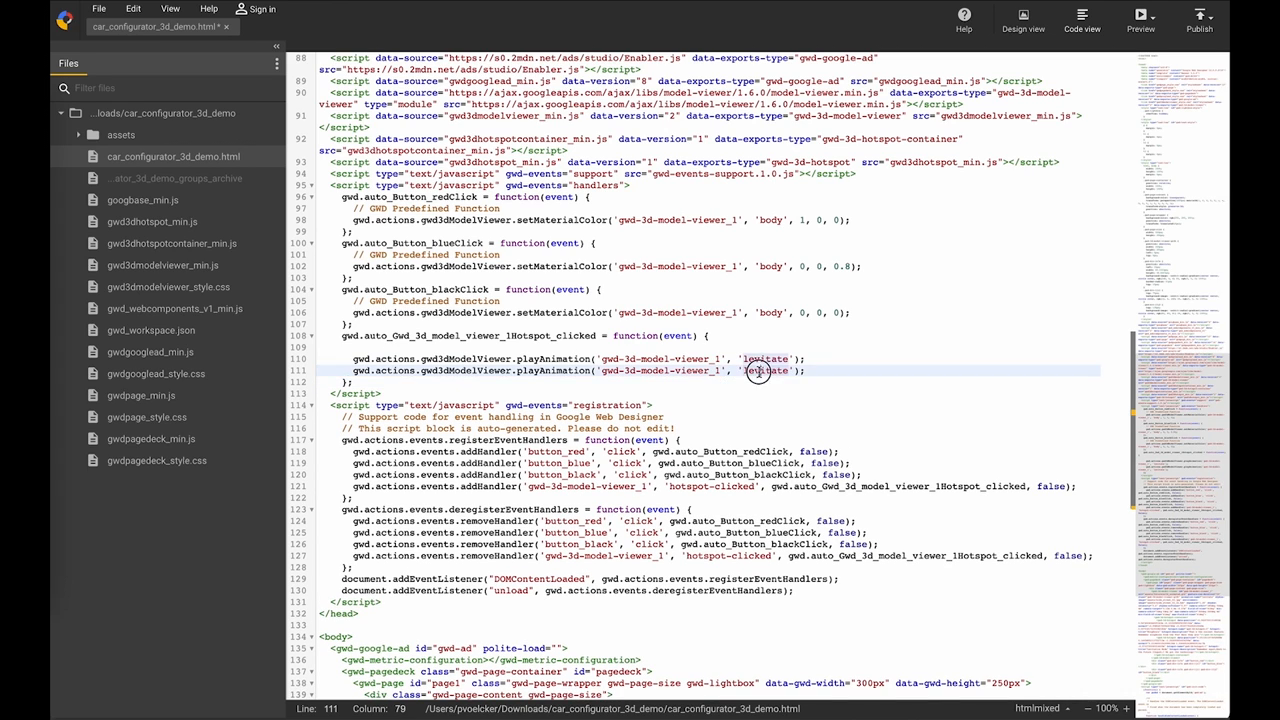
pyautogui.write('Wingdoor')
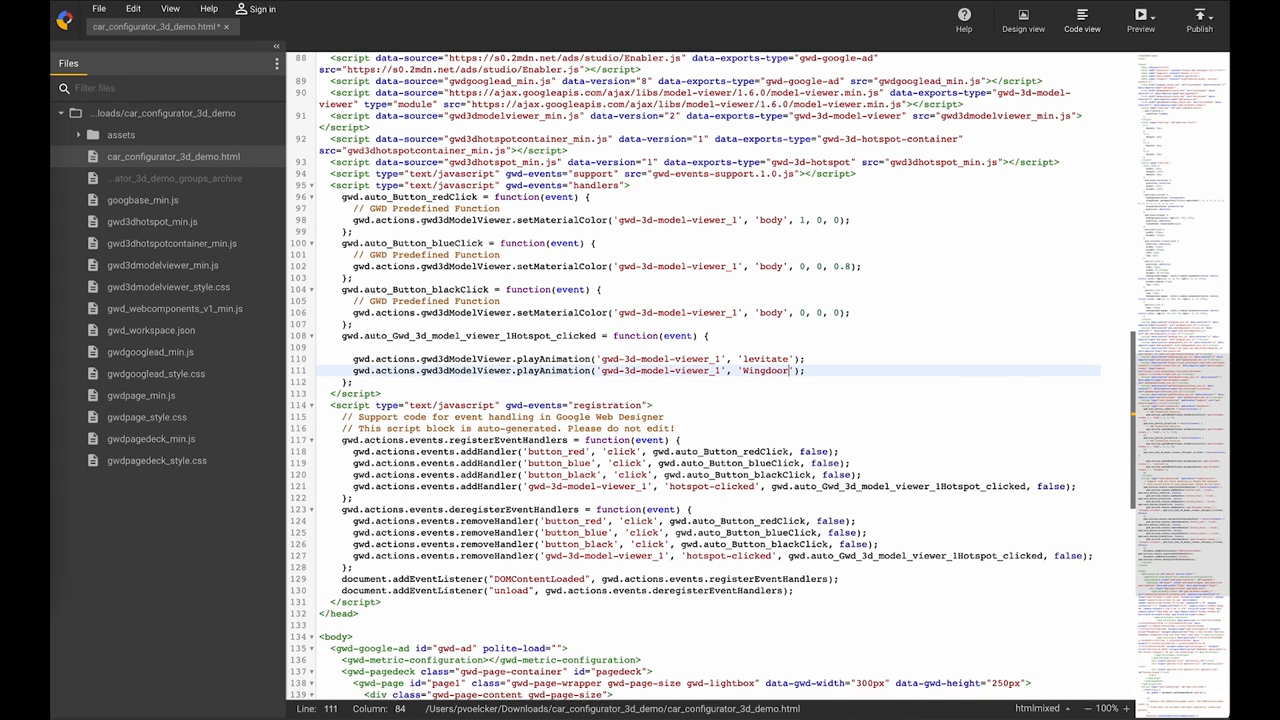
# Prefix the Wingdoor playAnimation line with the condition if (event.detail.index == 0).
pyautogui.click(357, 366)
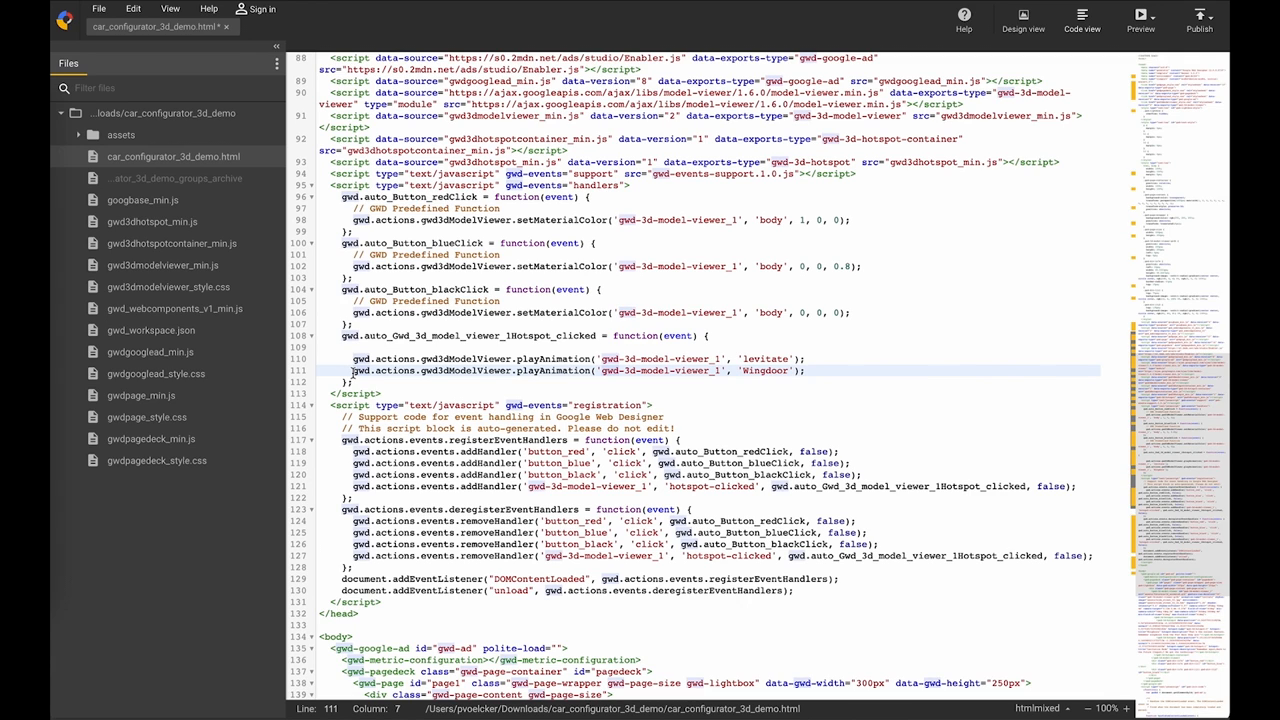
pyautogui.write('if ()')
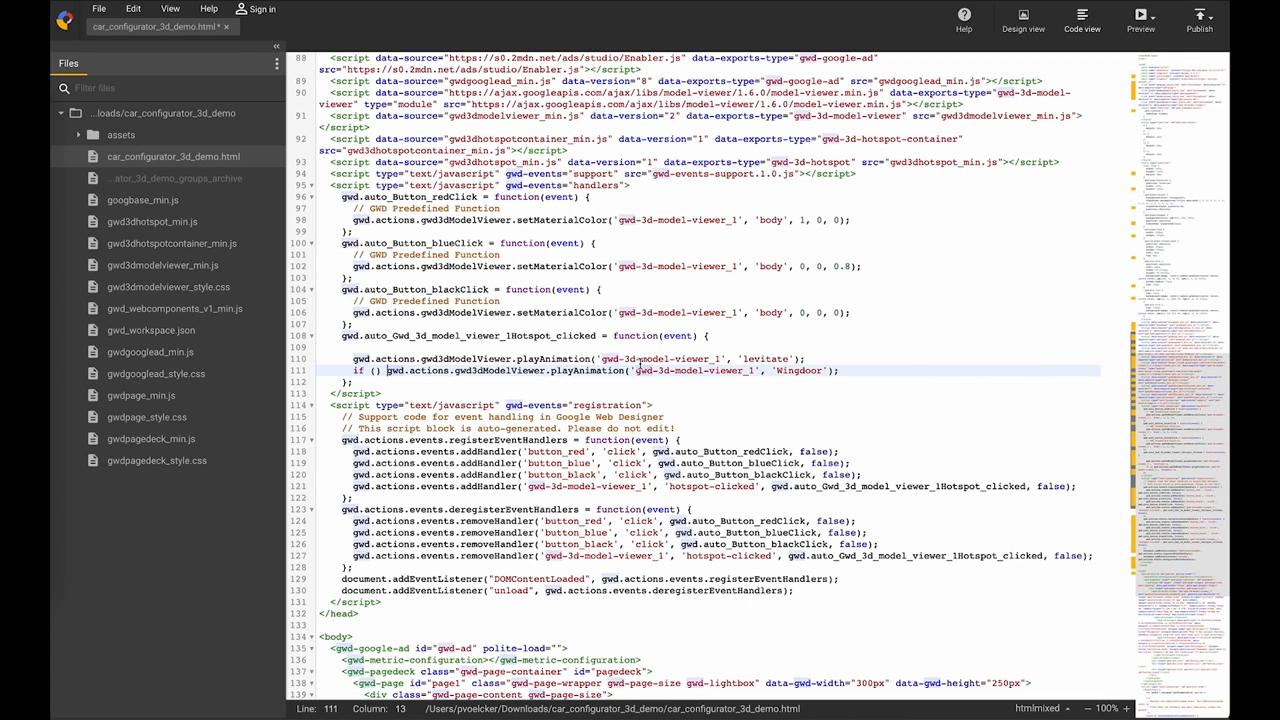
pyautogui.doubleClick(689, 337)
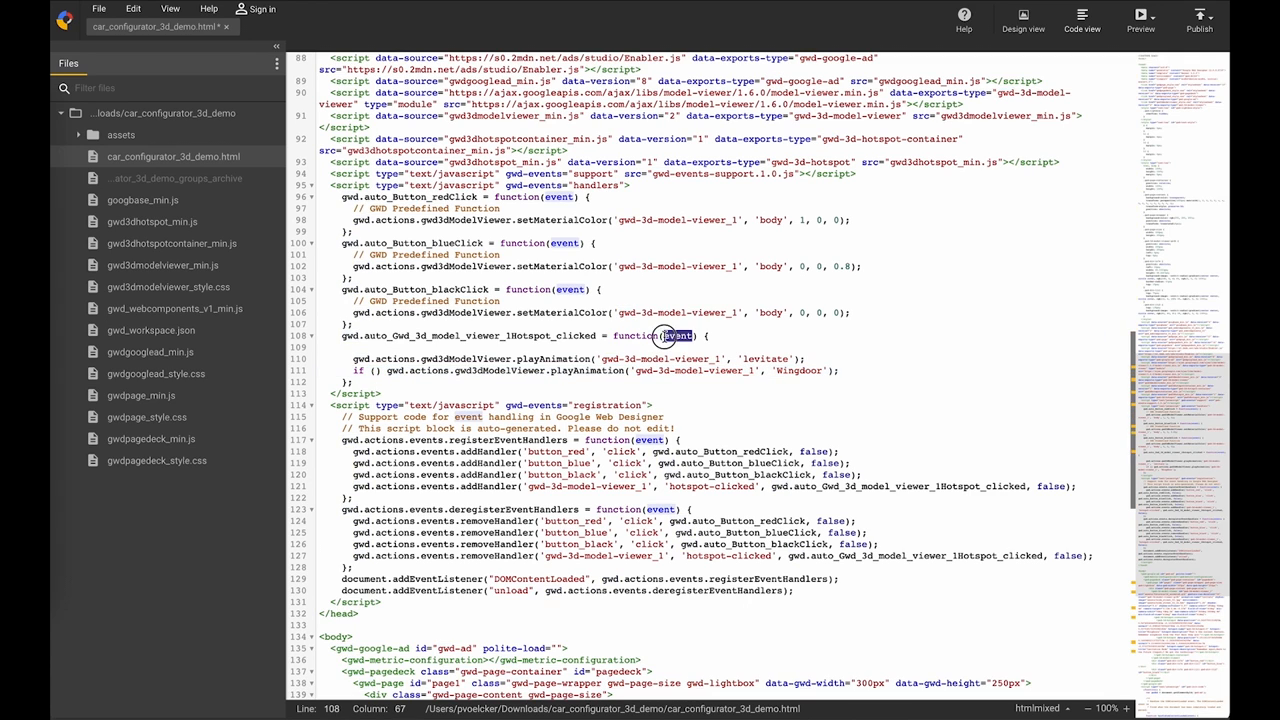
pyautogui.click(377, 371)
pyautogui.write('event.det')
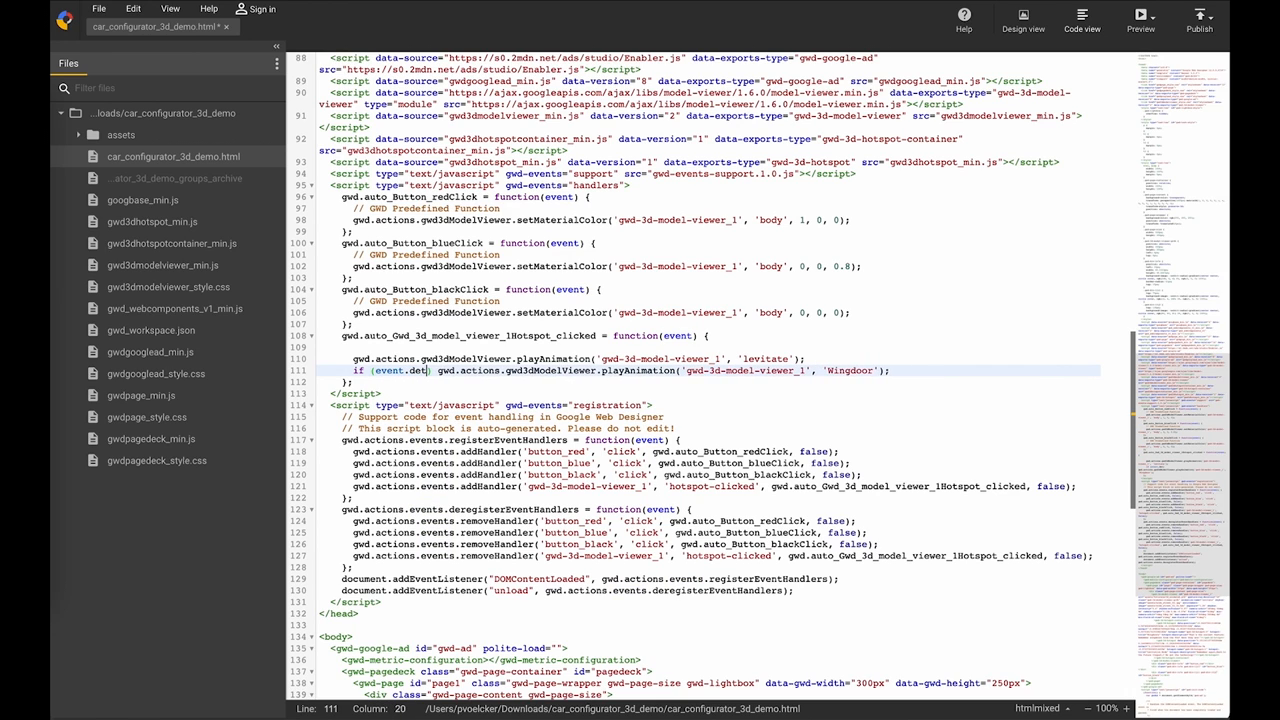
pyautogui.write('ail.i')
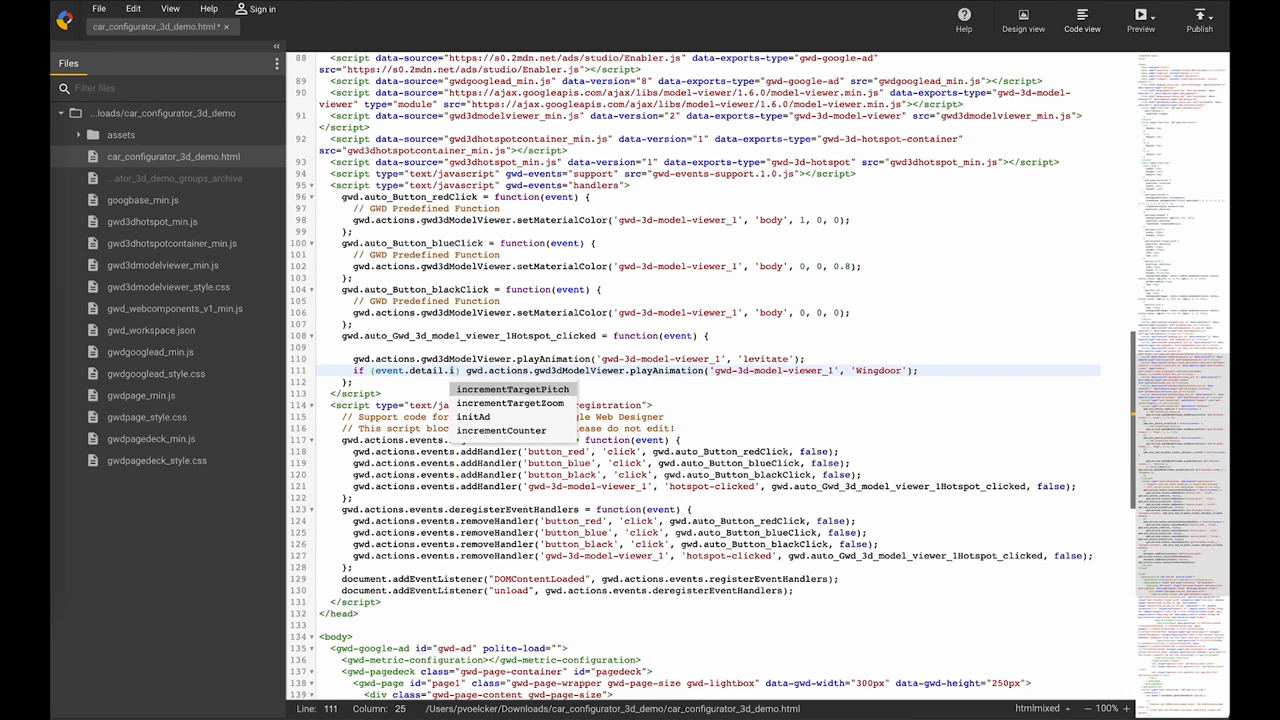
pyautogui.write('ndex =')
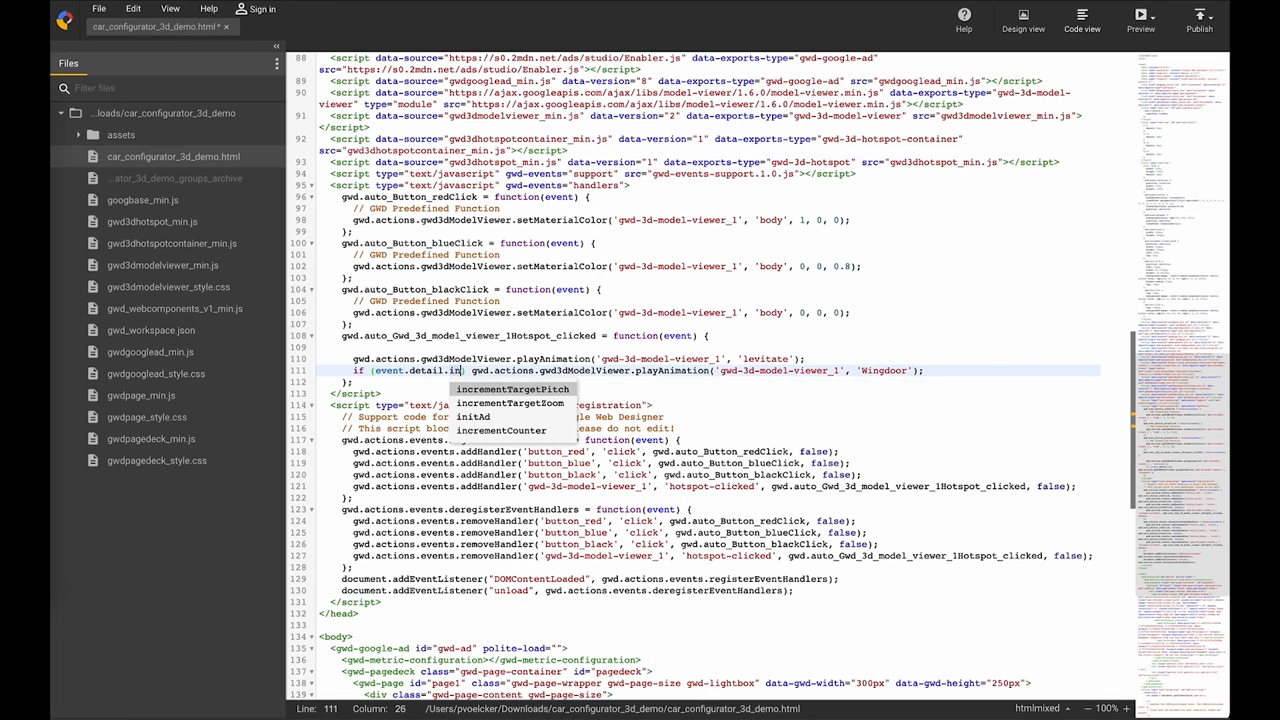
pyautogui.write('= 0')
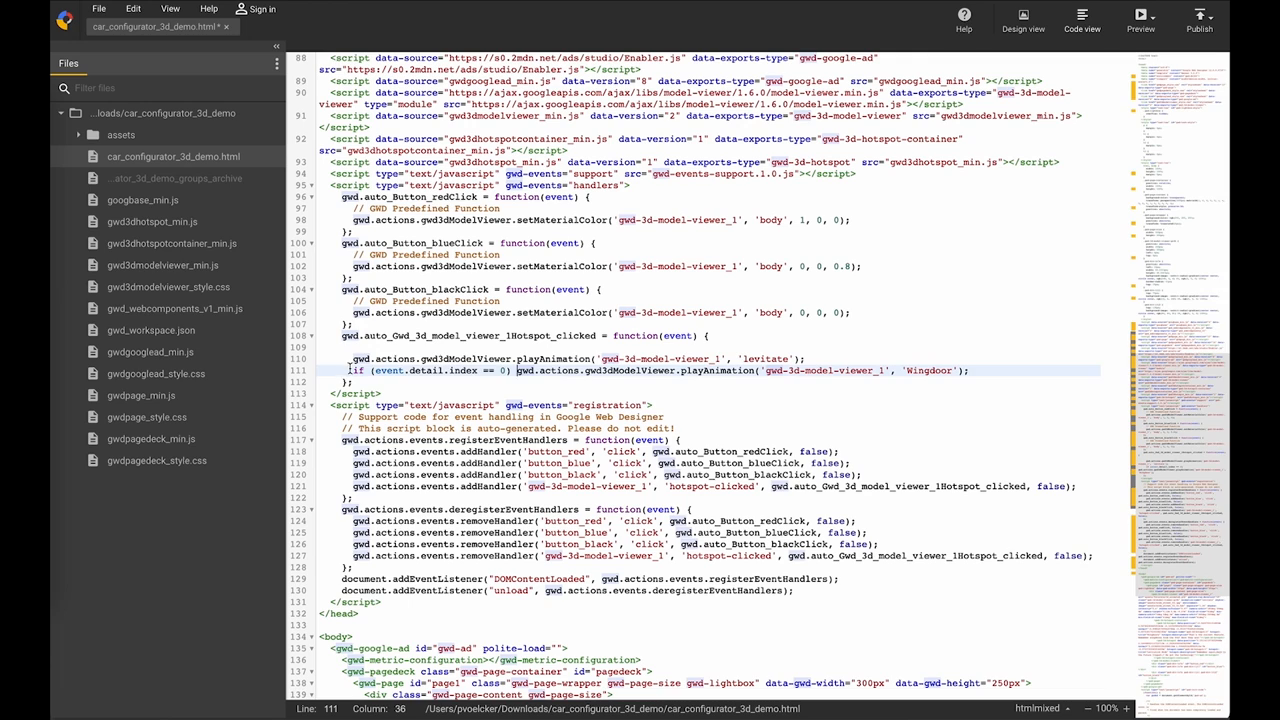
# Copy the condition to the levitate line with index == 1 and delete the empty line above it.
pyautogui.keyDown('shift'); pyautogui.click(351, 370); pyautogui.keyUp('shift')
pyautogui.hotkey('ctrl', 'c')
pyautogui.click(352, 359)
pyautogui.hotkey('ctrl', 'v')
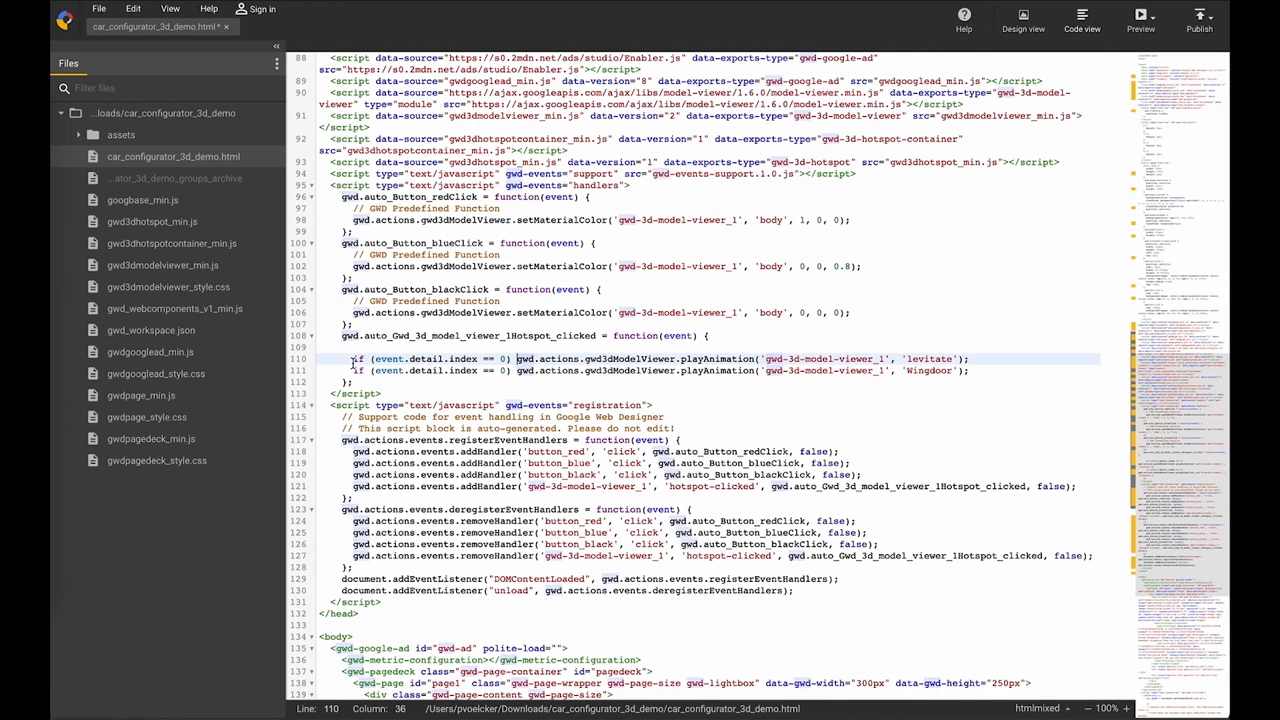
pyautogui.click(503, 358)
pyautogui.press('BackSpace')
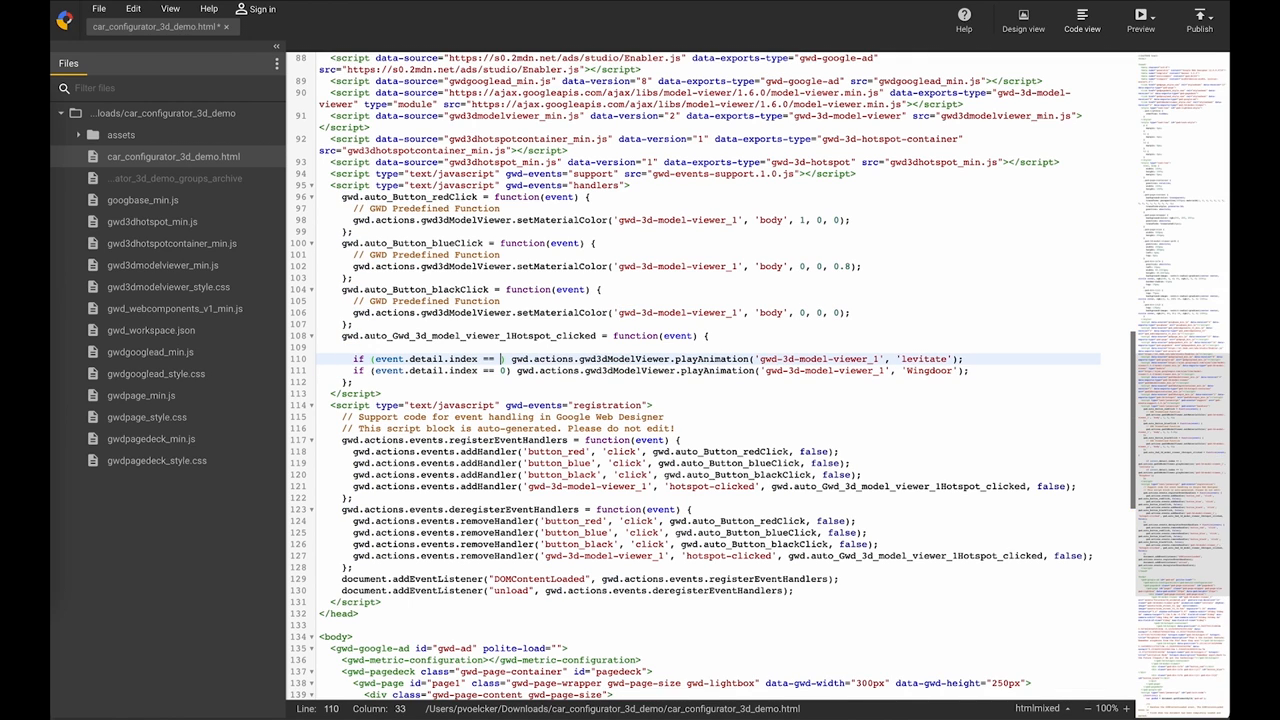
pyautogui.write('1')
pyautogui.click(503, 347)
pyautogui.tripleClick(502, 347)
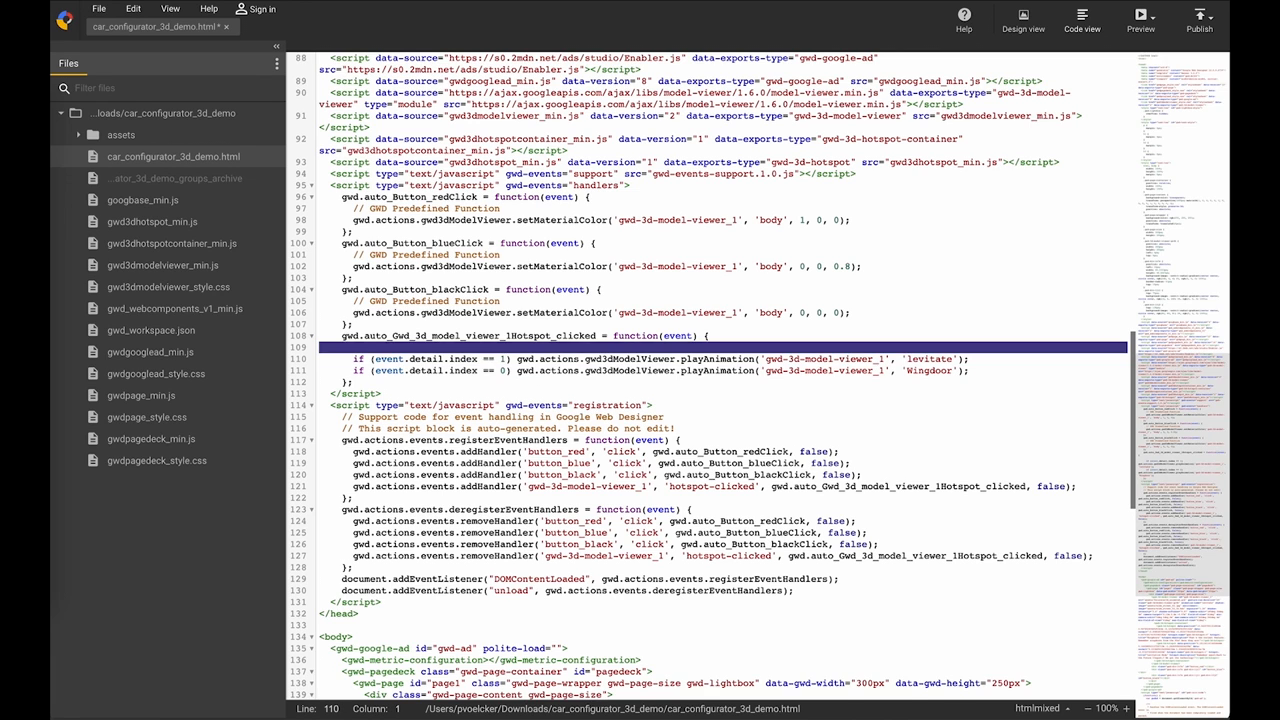
pyautogui.press('BackSpace')
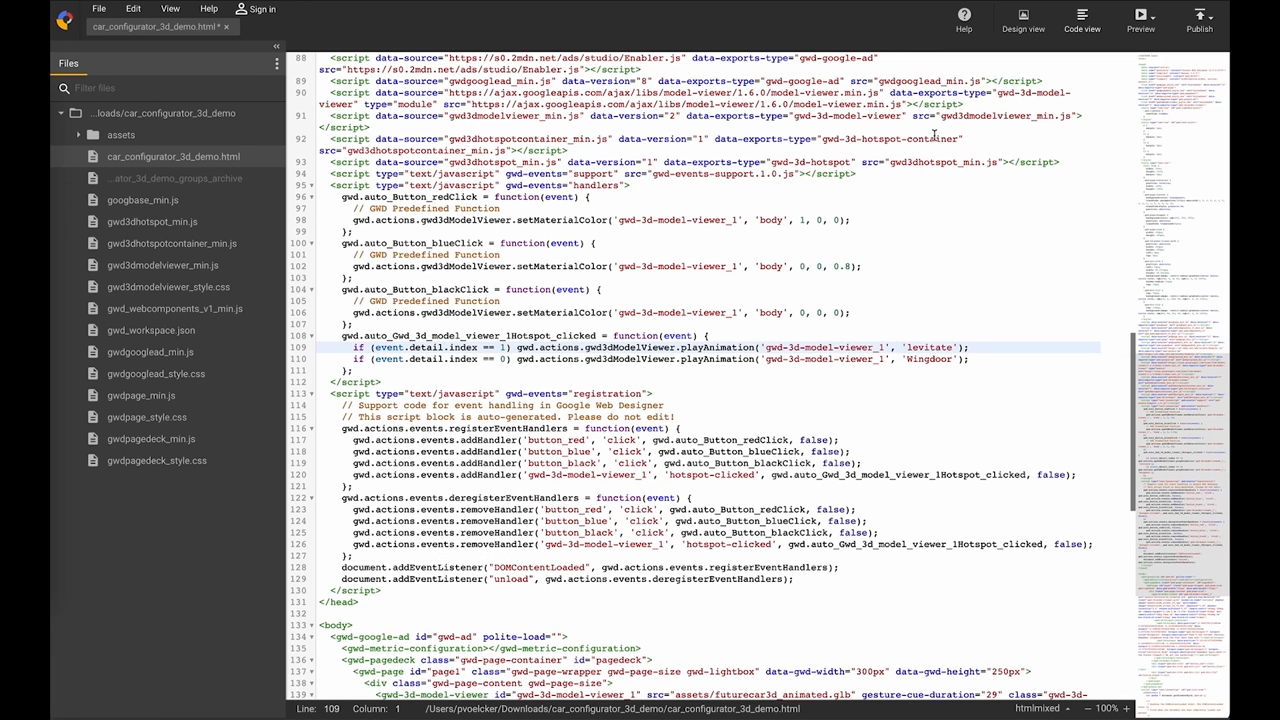
# Return to the design view, review the custom code of the model viewer's hotspot event, and accept it.
pyautogui.click(1024, 22)
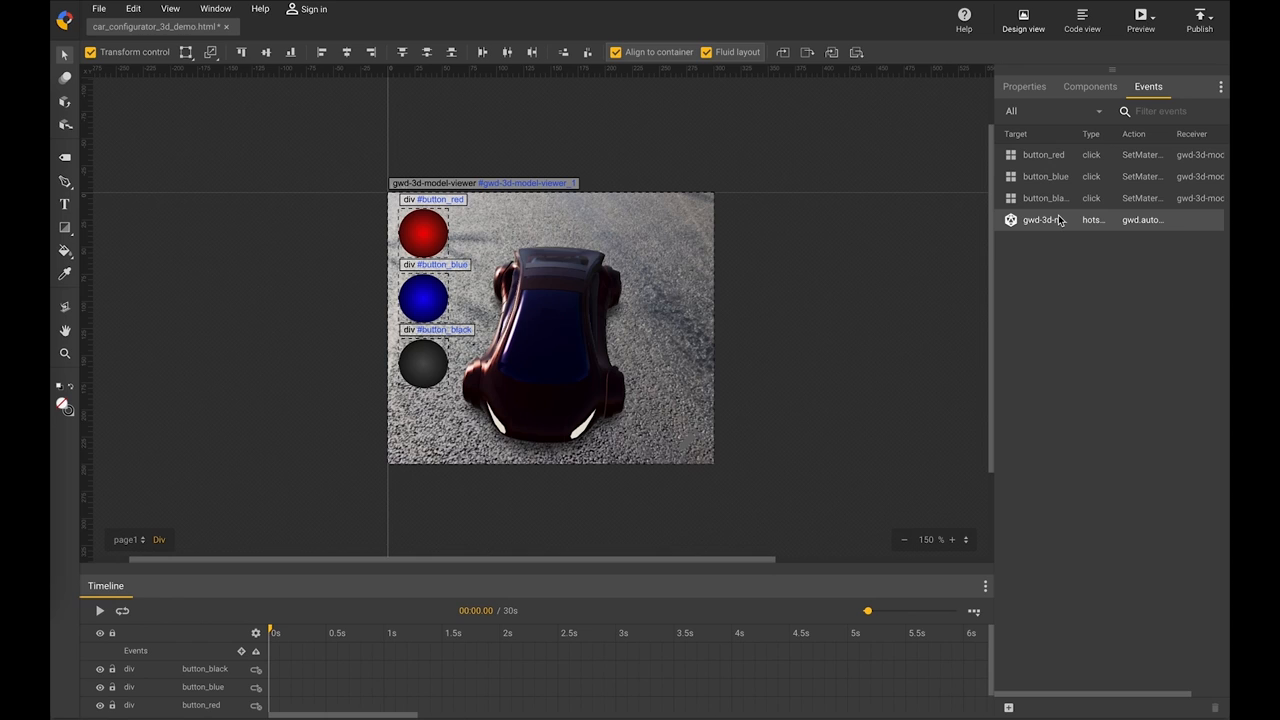
pyautogui.doubleClick(1058, 220)
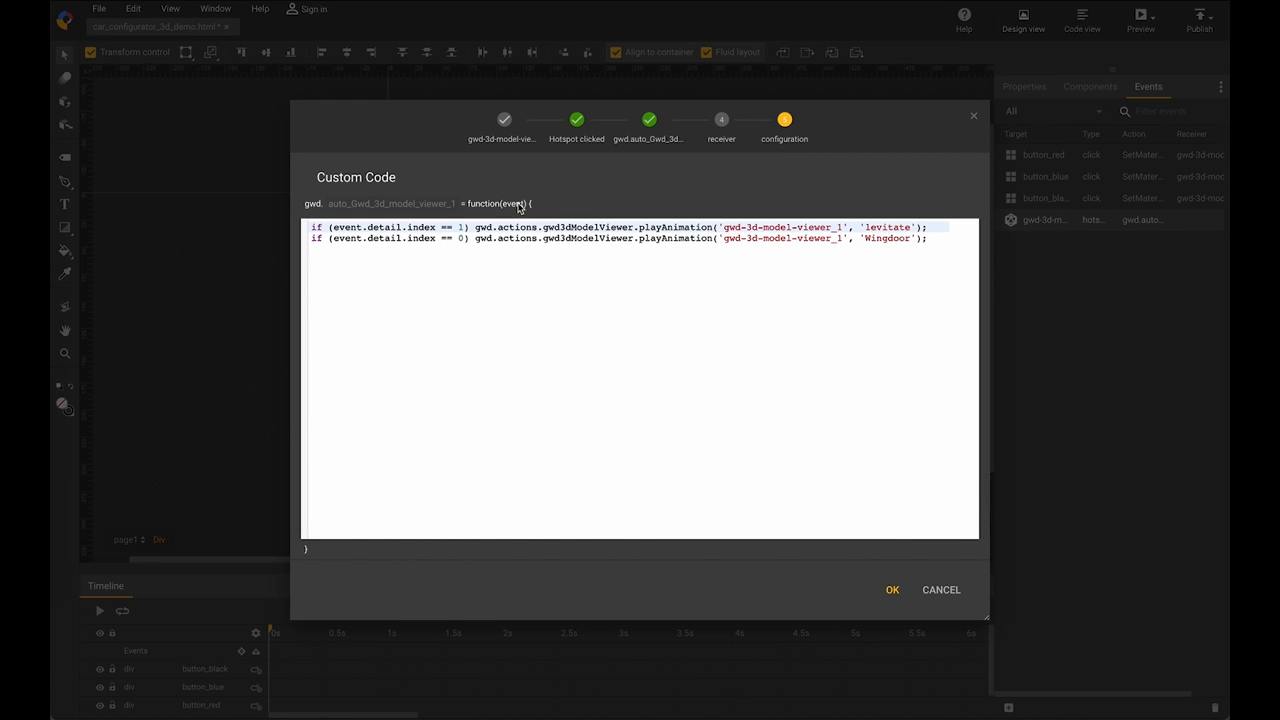
pyautogui.click(892, 589)
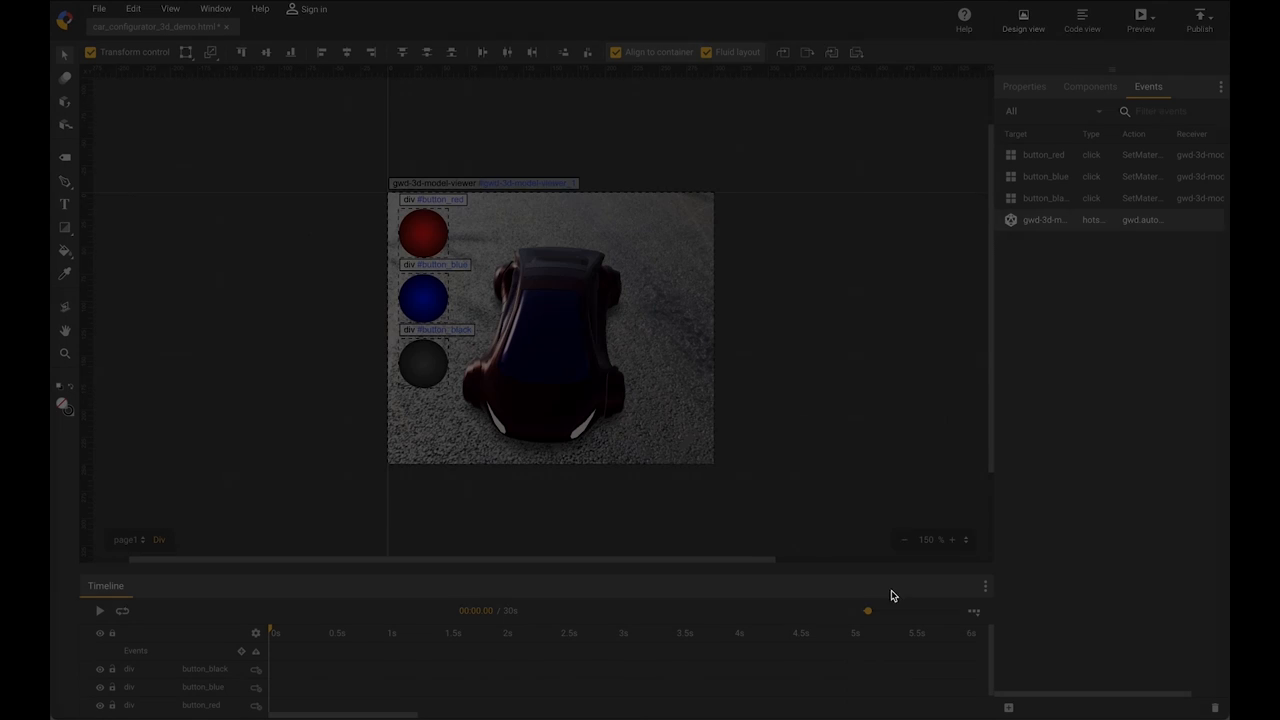
# Preview the banner, rotate the car, test the hotspots and the blue and red colour buttons, and close the preview.
pyautogui.click(1135, 25)
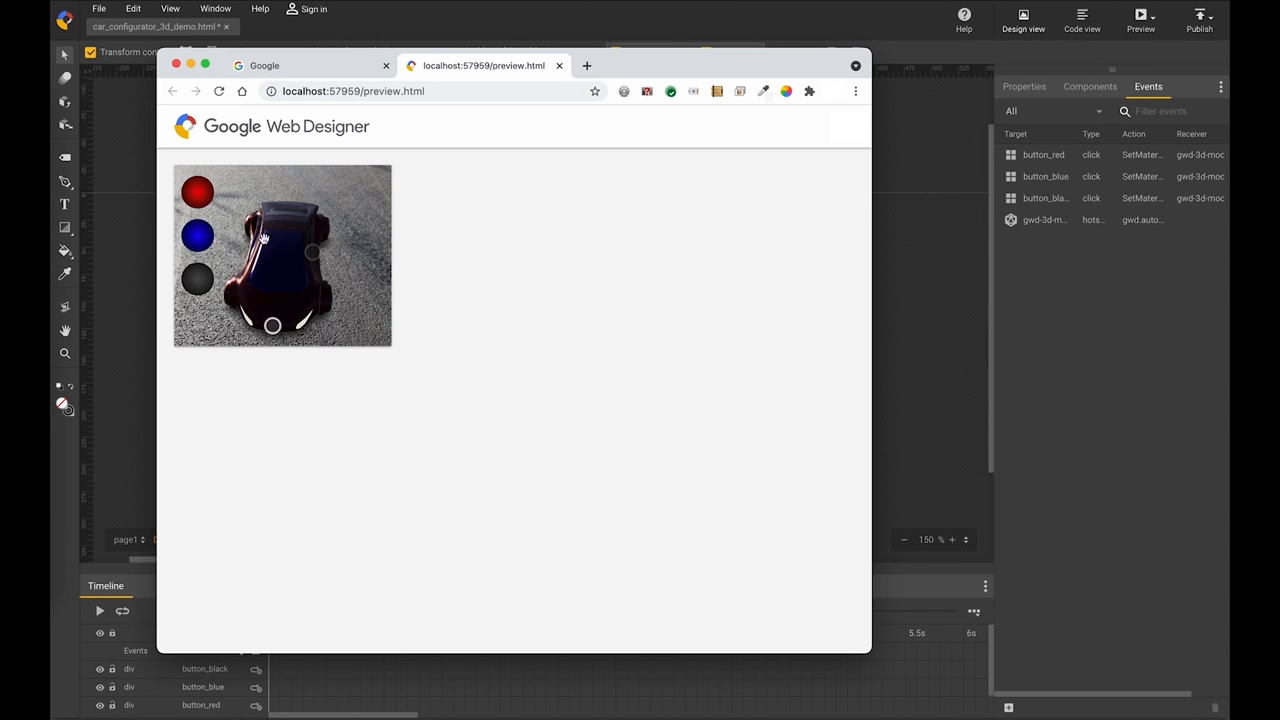
pyautogui.moveTo(291, 290); pyautogui.dragTo(272, 275)
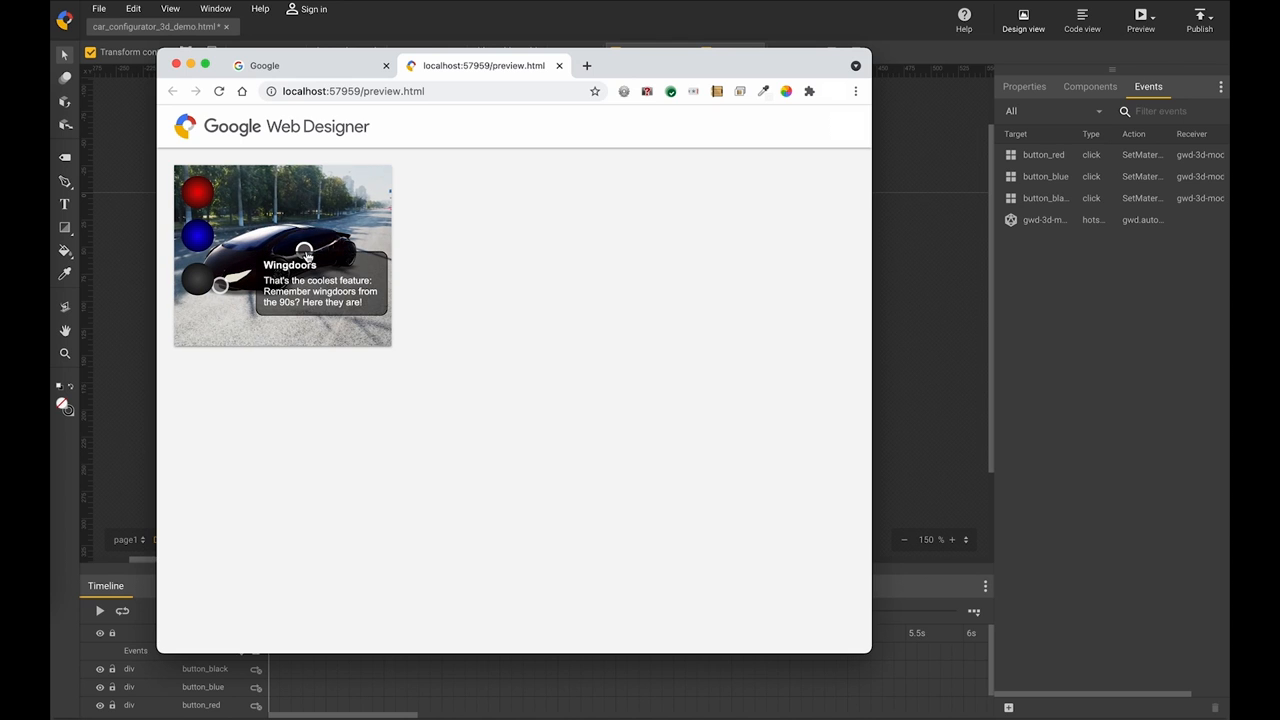
pyautogui.moveTo(338, 218); pyautogui.dragTo(355, 215)
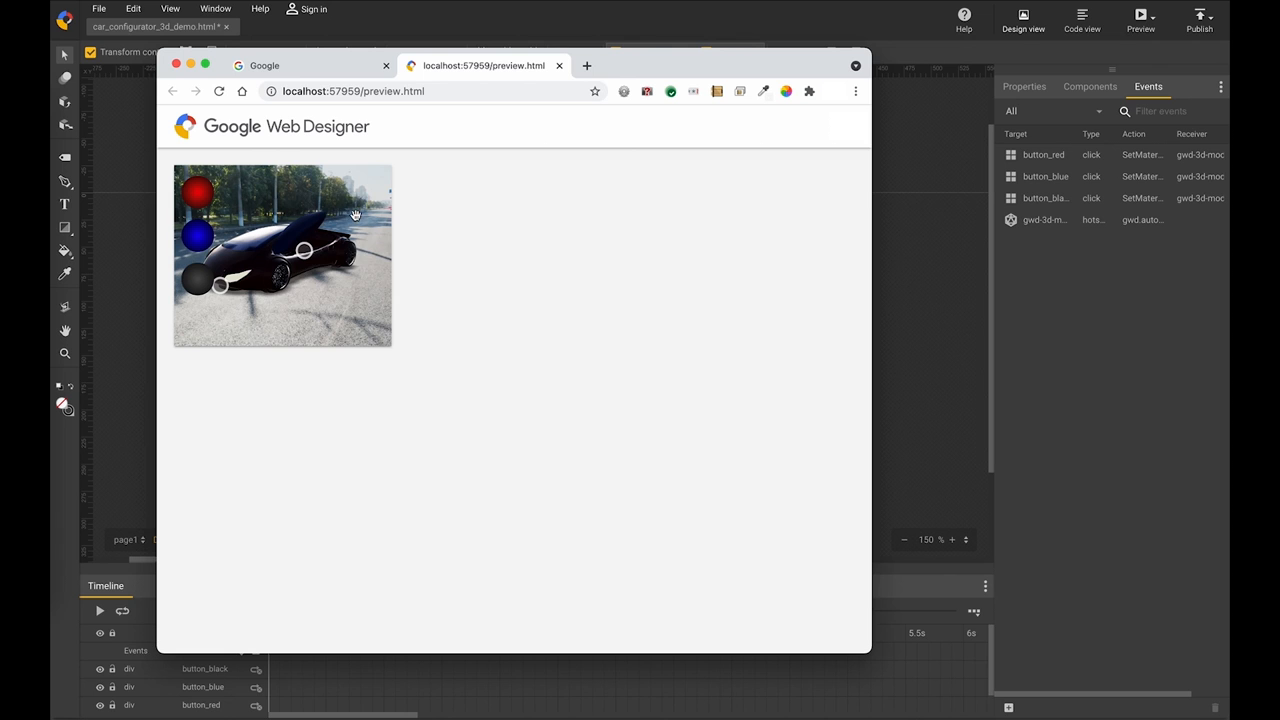
pyautogui.moveTo(323, 292)
pyautogui.mouseDown()
pyautogui.moveTo(353, 292)
pyautogui.moveTo(279, 286)
pyautogui.moveTo(321, 270)
pyautogui.mouseUp()
pyautogui.click(269, 296)
pyautogui.click(303, 252)
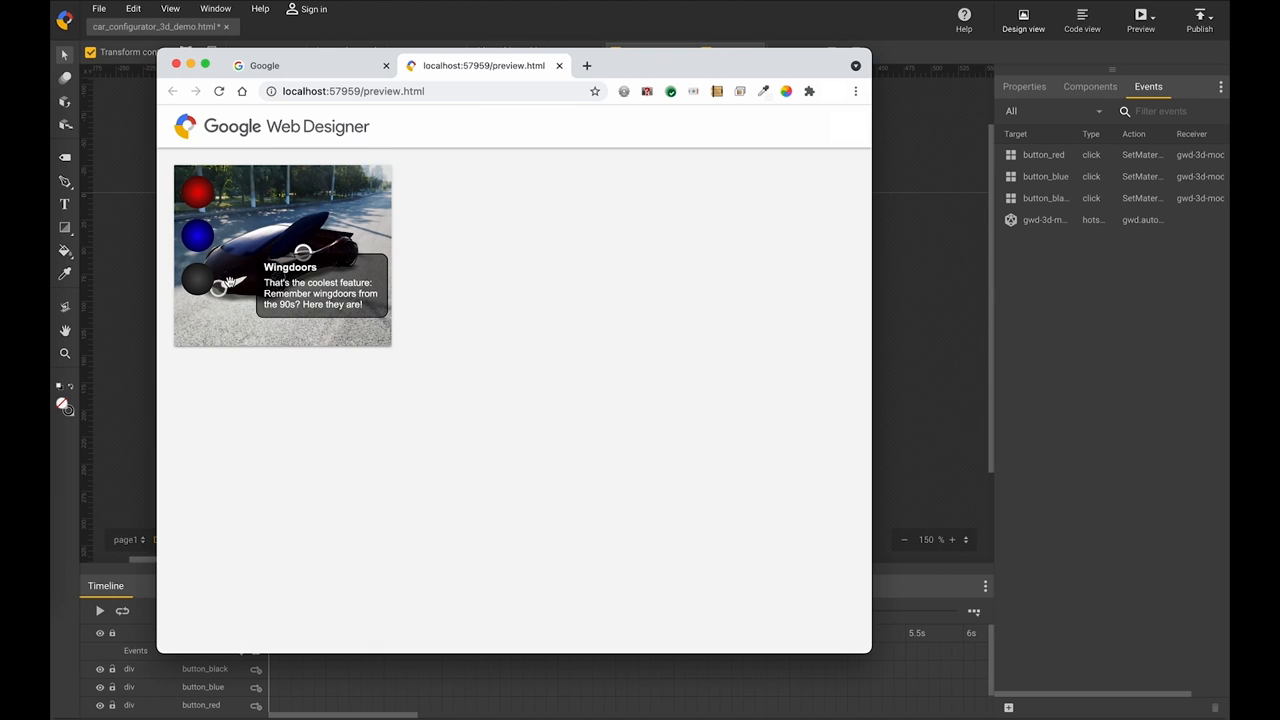
pyautogui.click(198, 237)
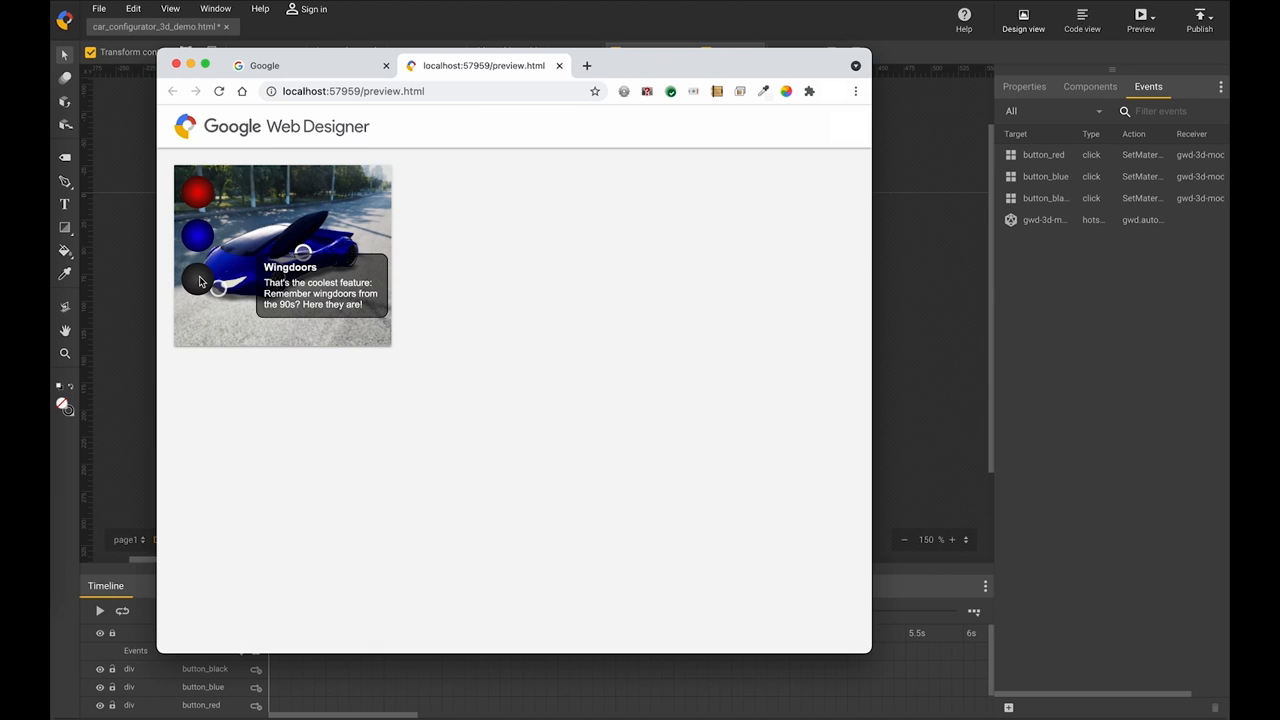
pyautogui.click(198, 191)
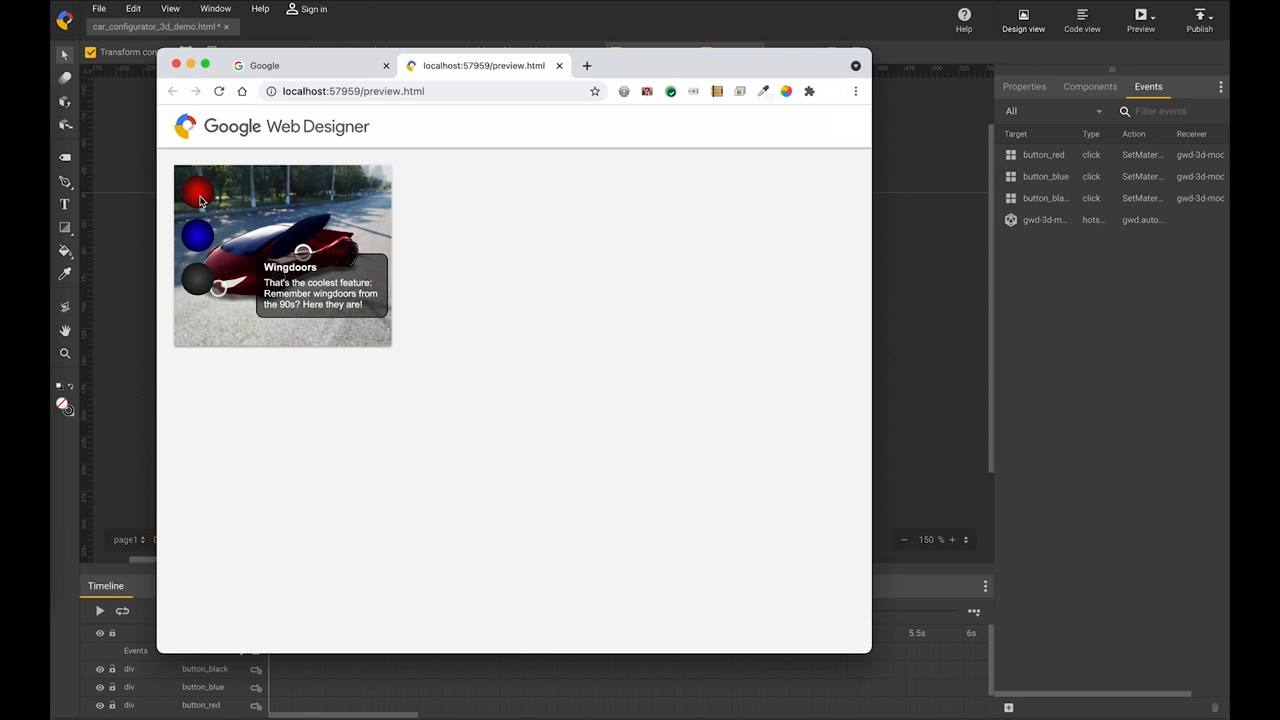
pyautogui.click(559, 66)
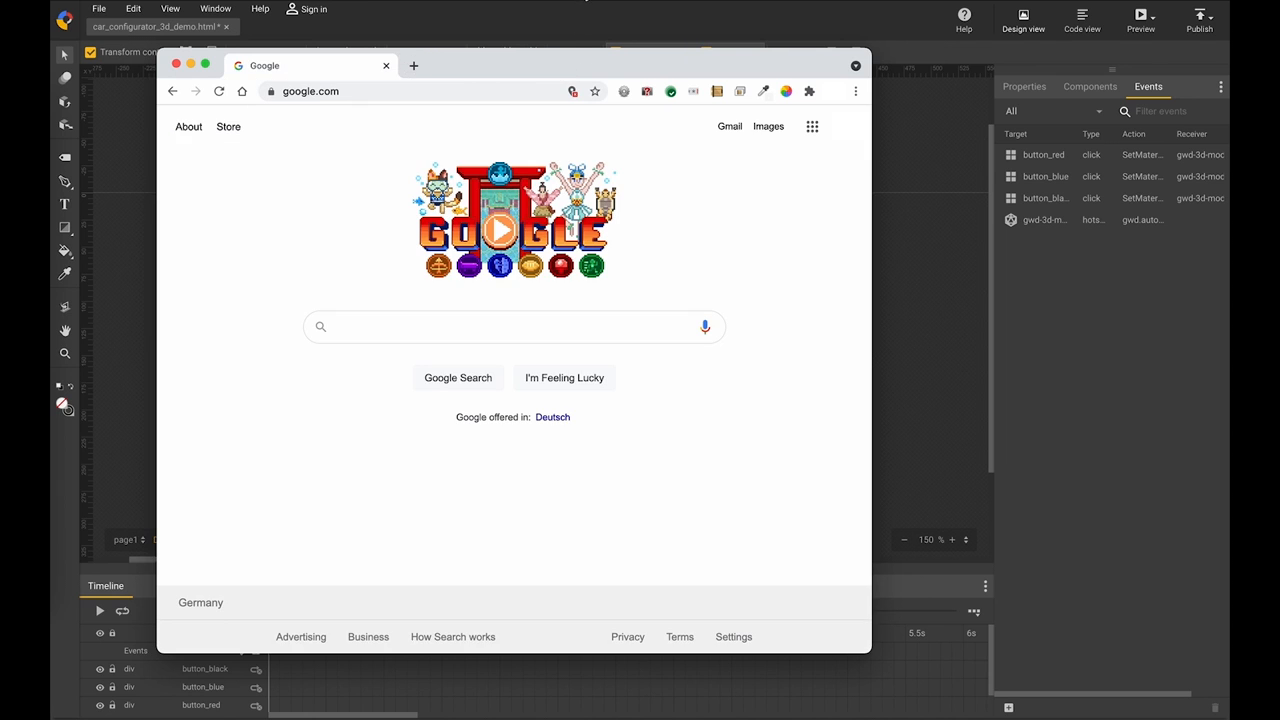
pyautogui.click(583, 4)
# Replace the 3D model viewer's source with tuberacer3d.glb from the _src folder of Banner_Demo_Assets.
pyautogui.click(594, 331)
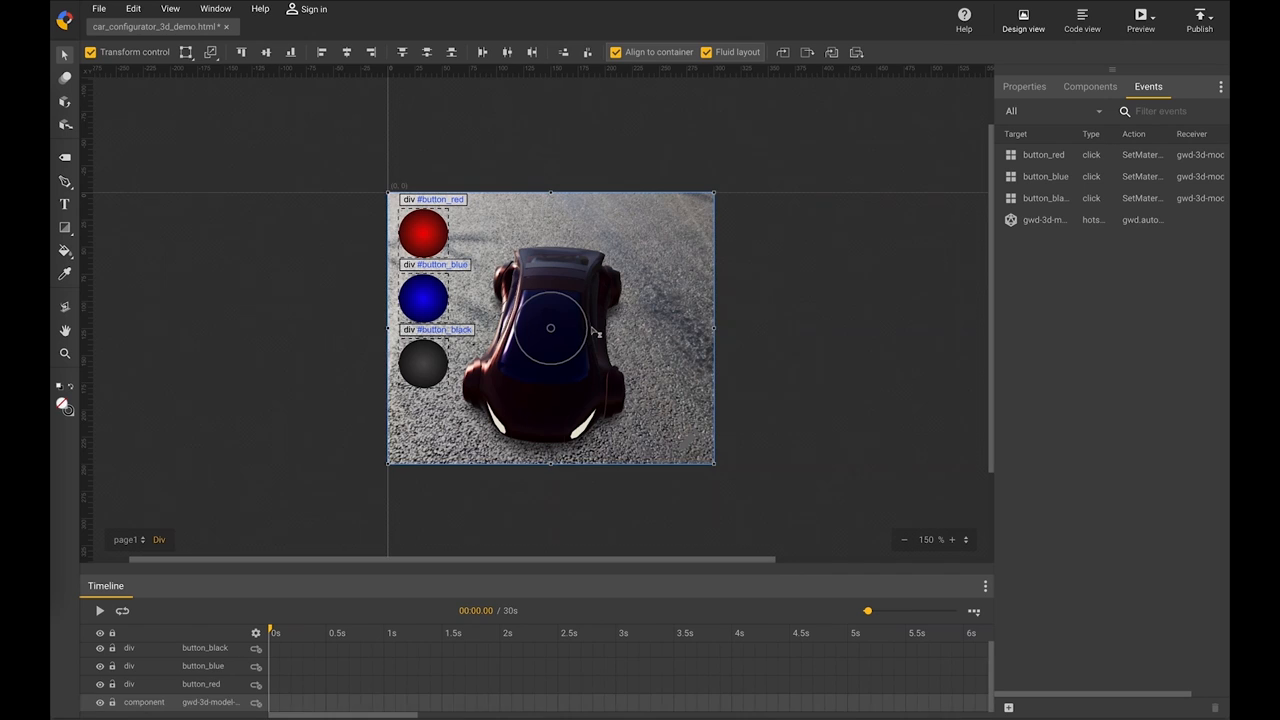
pyautogui.click(1022, 88)
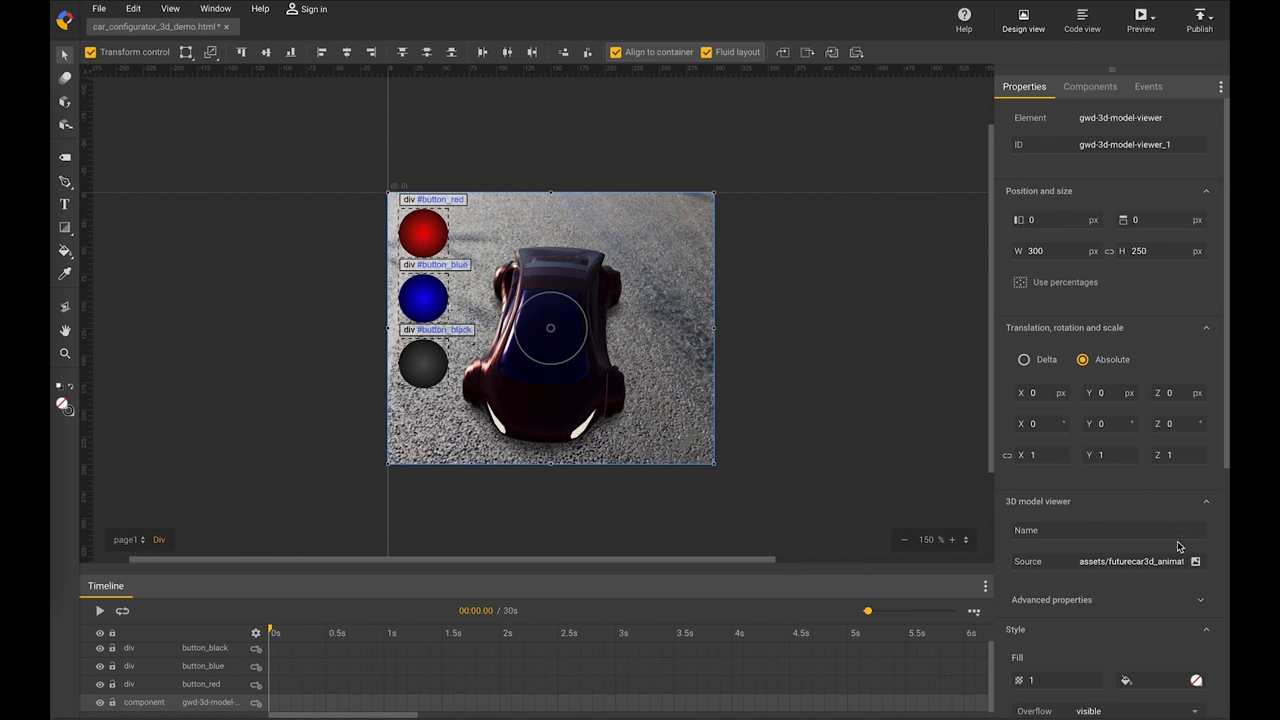
pyautogui.click(1195, 563)
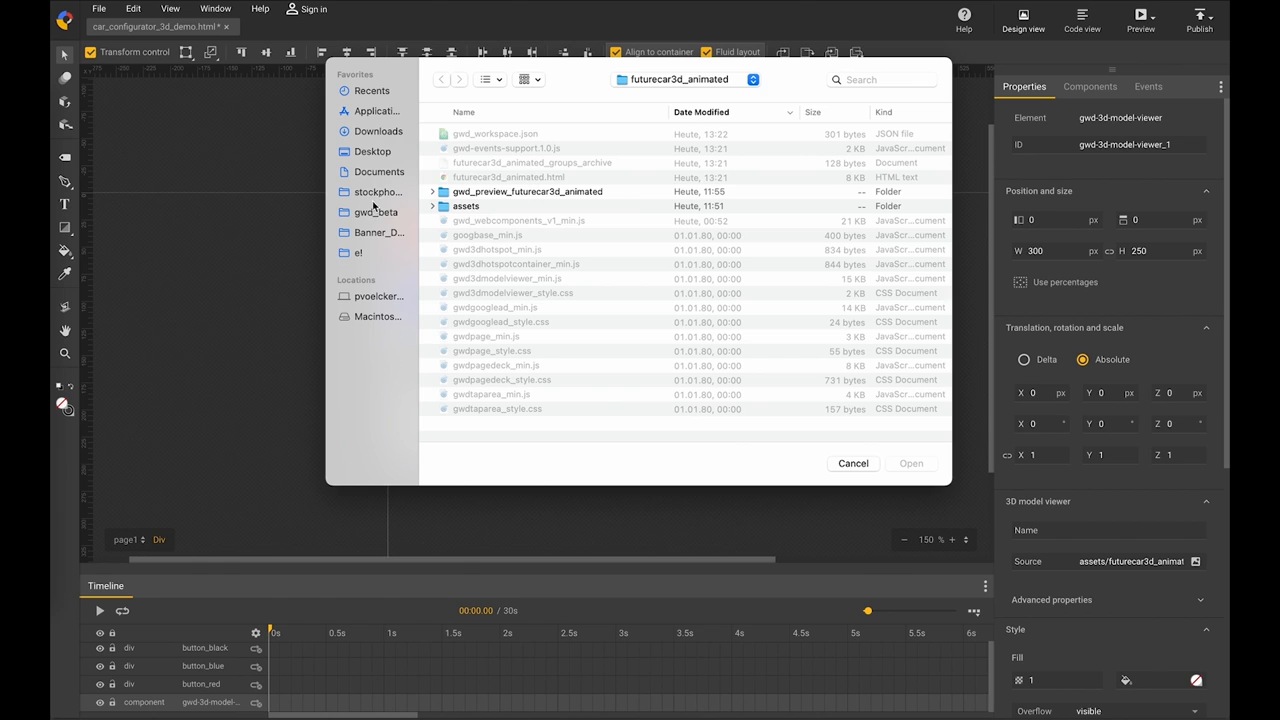
pyautogui.click(378, 232)
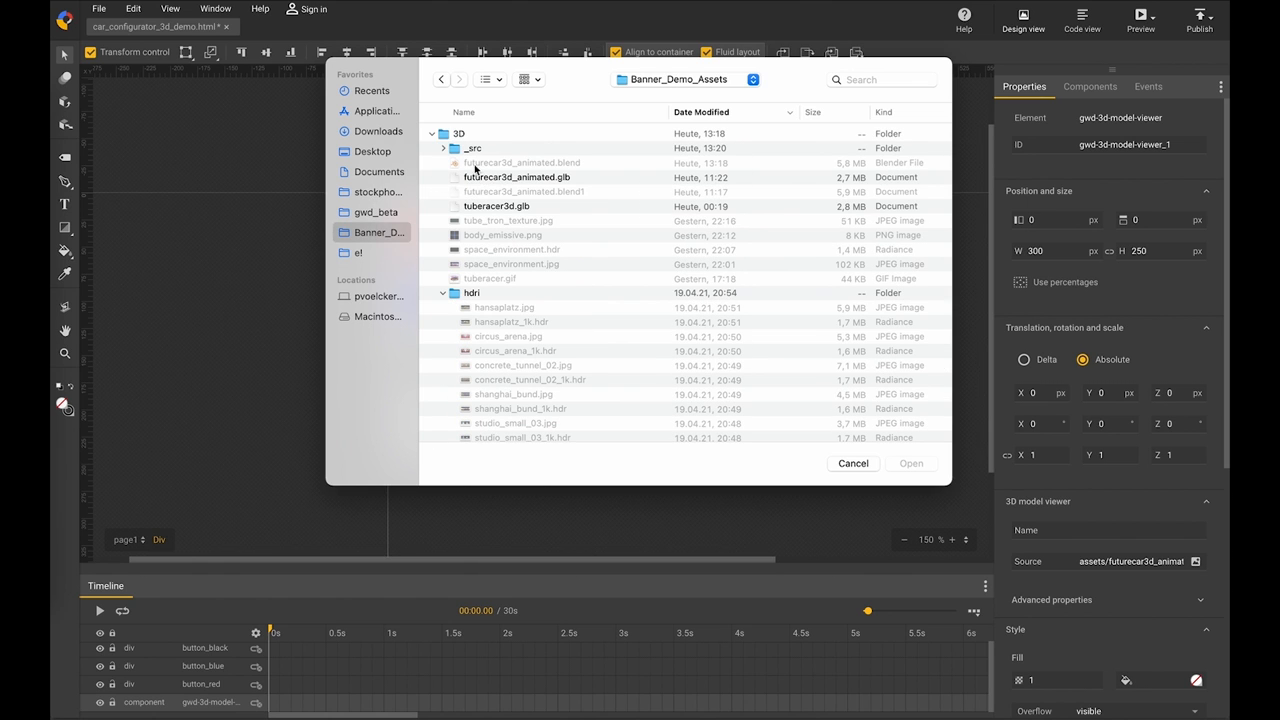
pyautogui.doubleClick(470, 148)
pyautogui.click(491, 134)
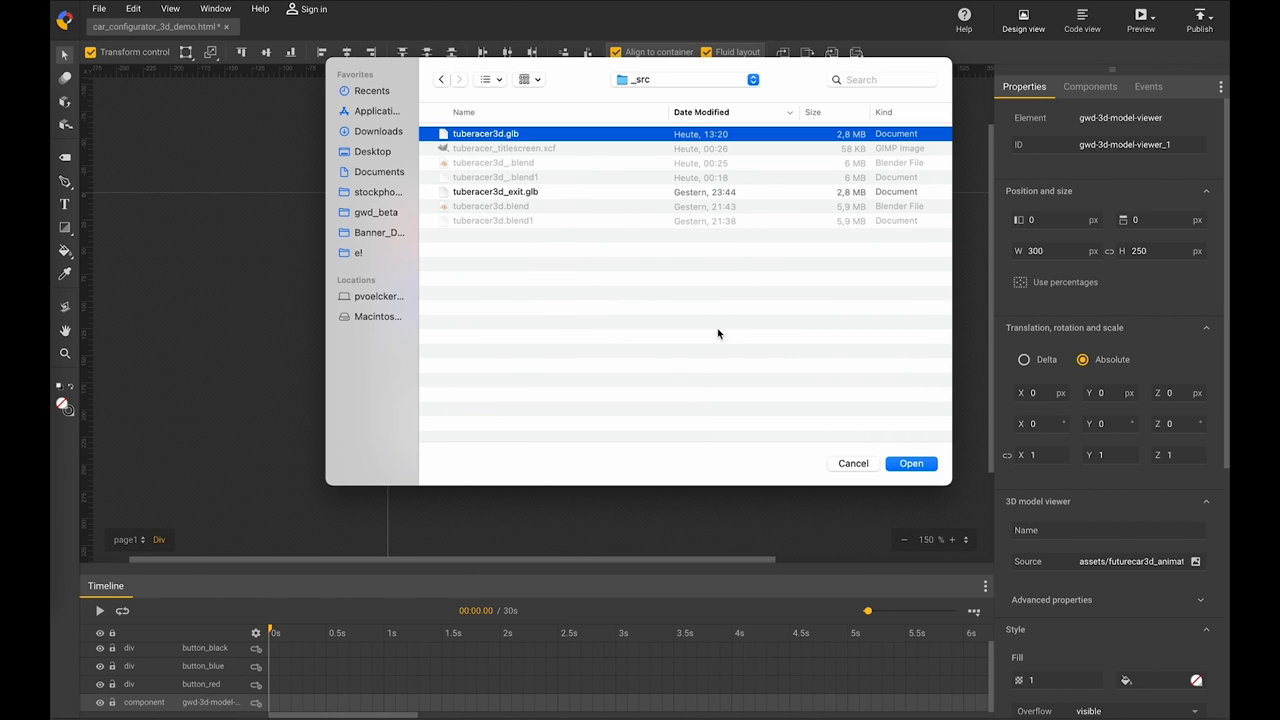
pyautogui.click(907, 463)
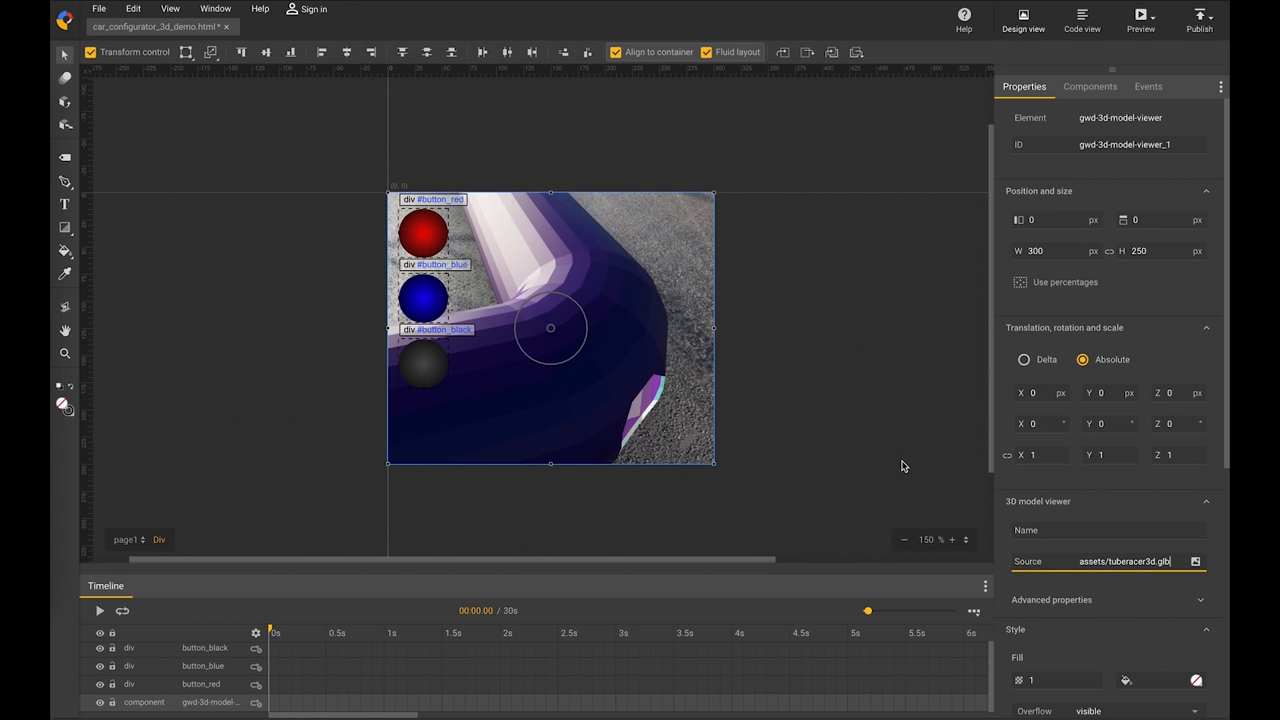
# Open the 3D model viewer for editing and set its background image to space_environment.jpg.
pyautogui.doubleClick(690, 443)
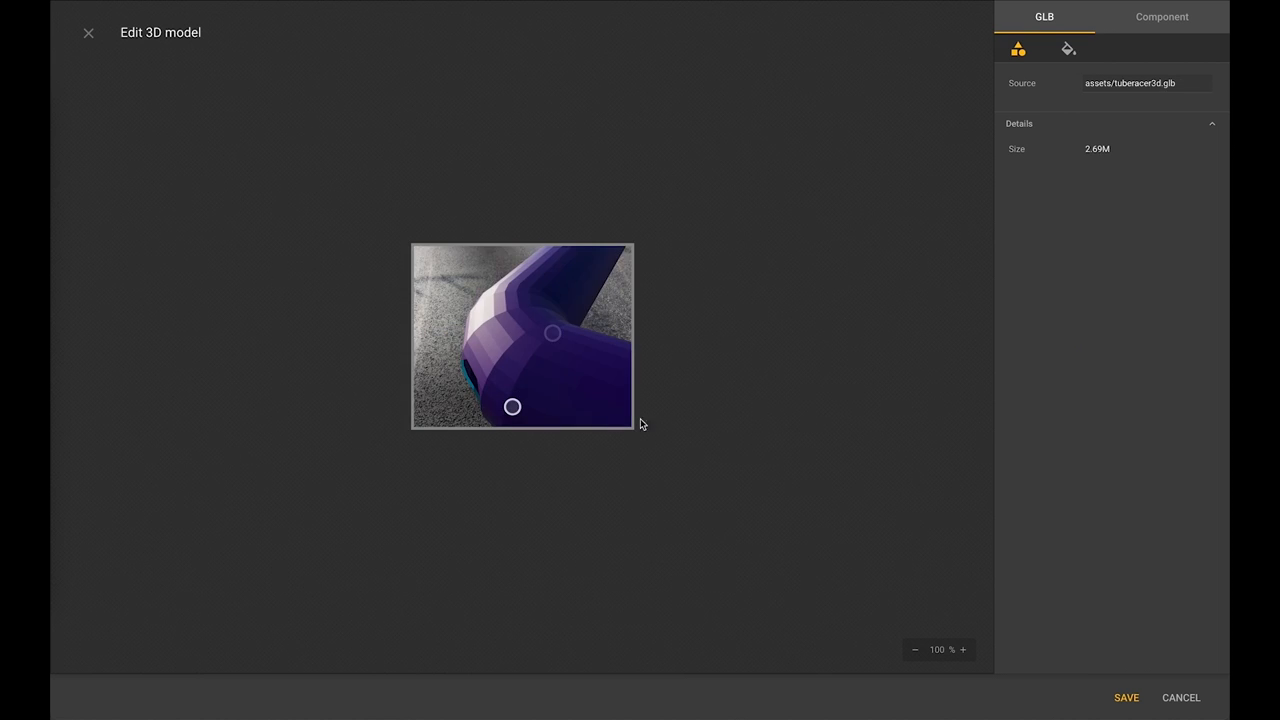
pyautogui.moveTo(582, 383); pyautogui.dragTo(524, 360)
pyautogui.click(1146, 22)
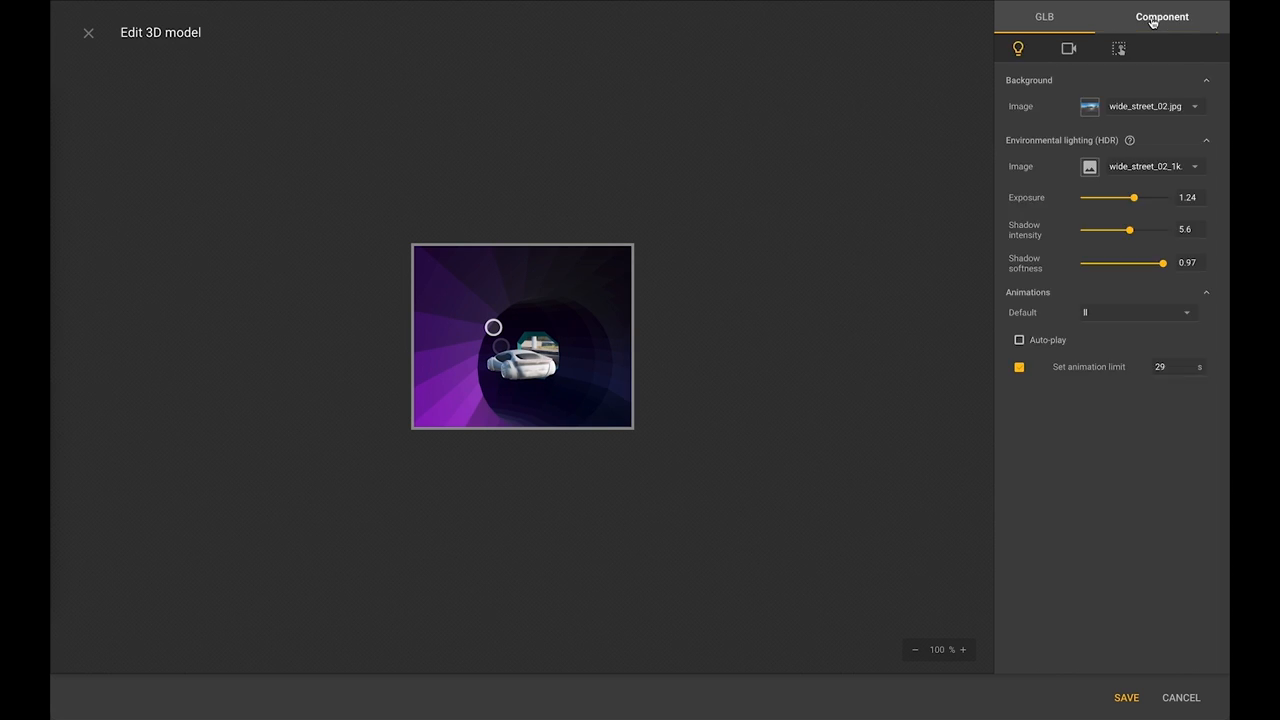
pyautogui.click(1196, 109)
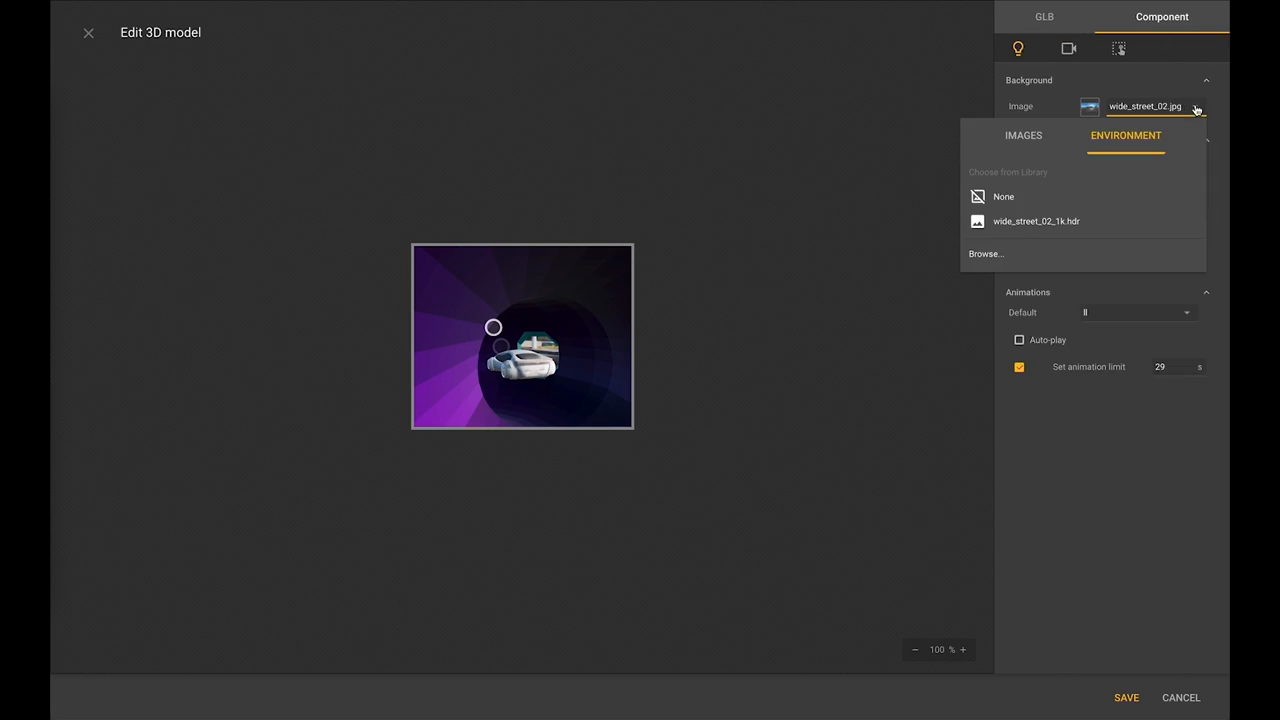
pyautogui.click(1010, 253)
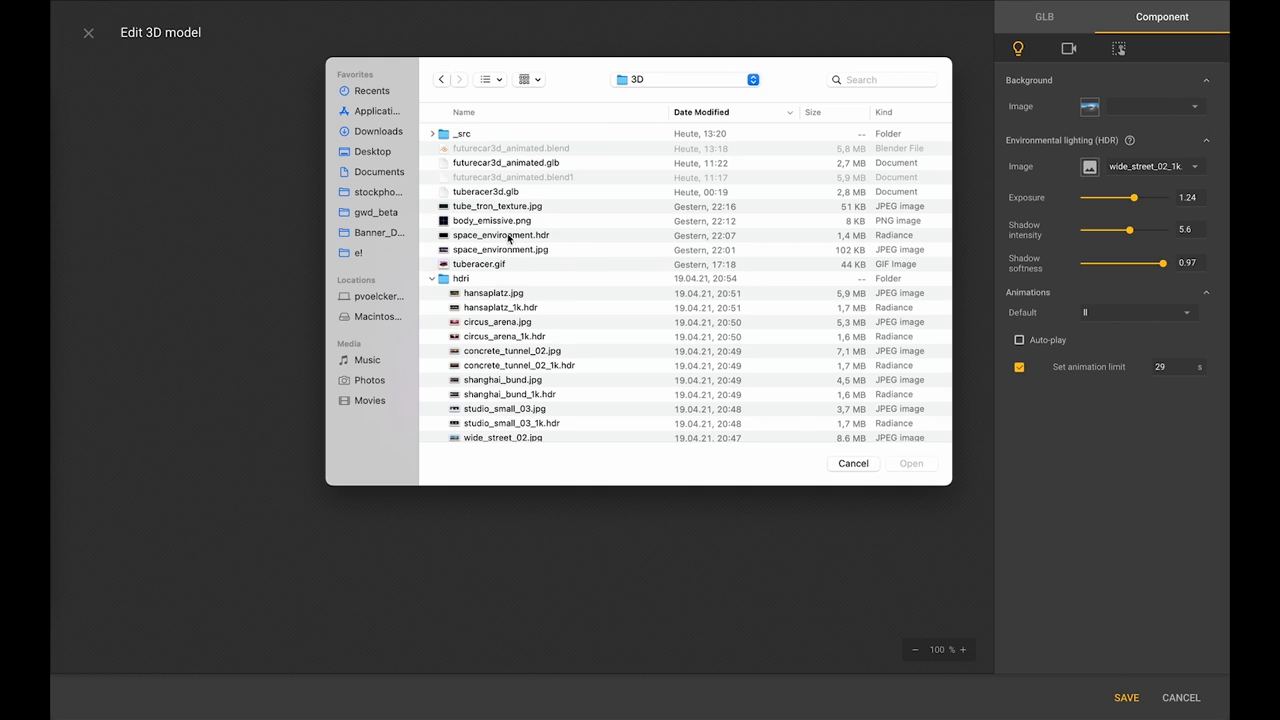
pyautogui.click(512, 250)
pyautogui.click(904, 465)
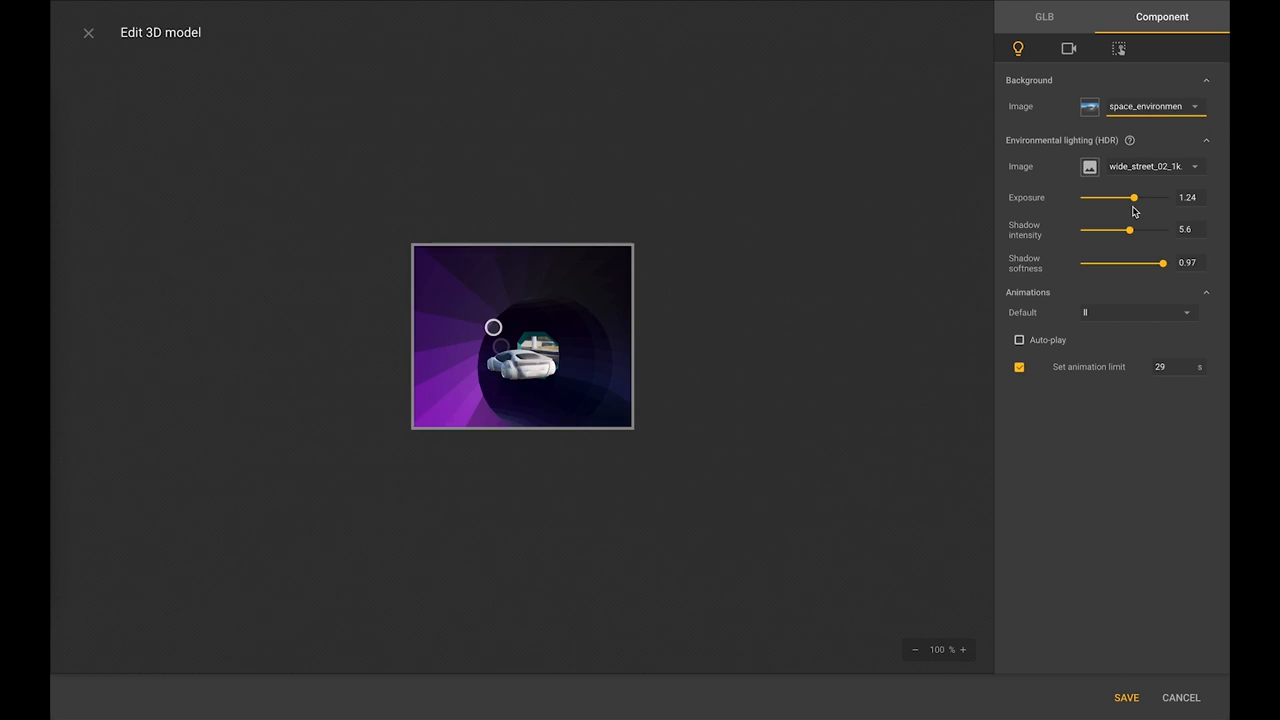
# Set the environmental lighting image to space_environment.hdr and check the lighting on the model.
pyautogui.click(1196, 168)
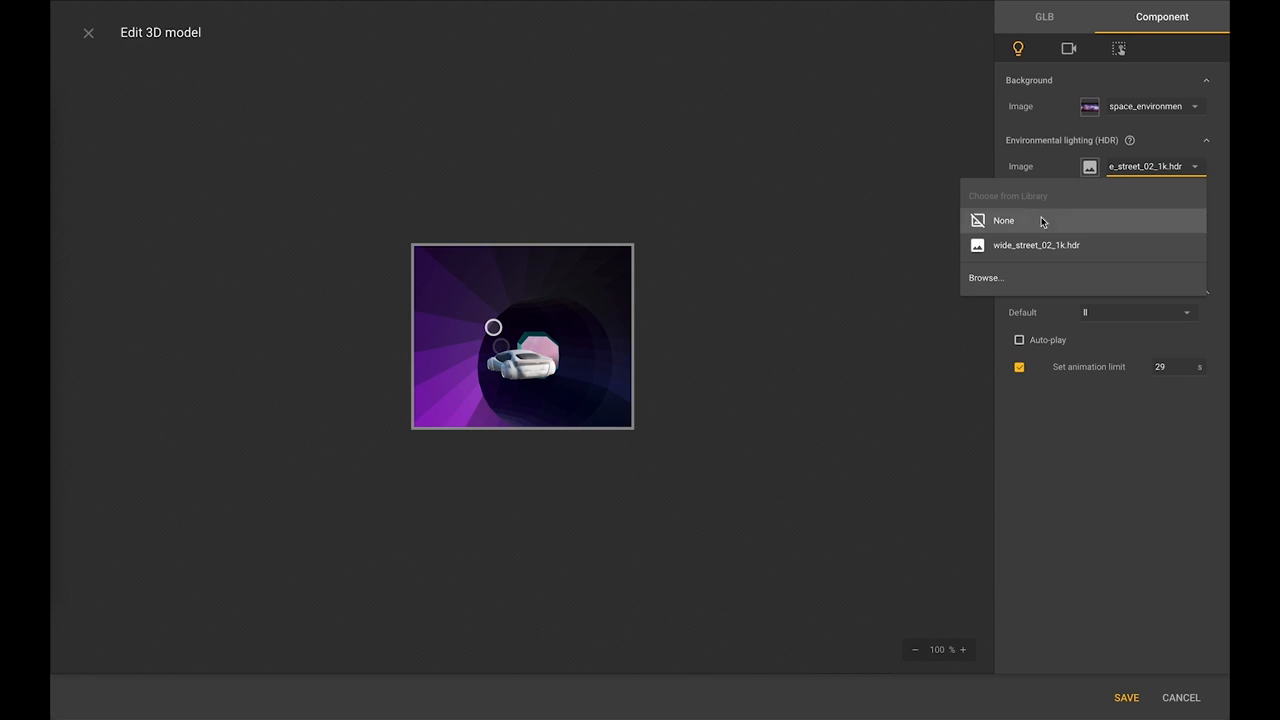
pyautogui.click(1008, 280)
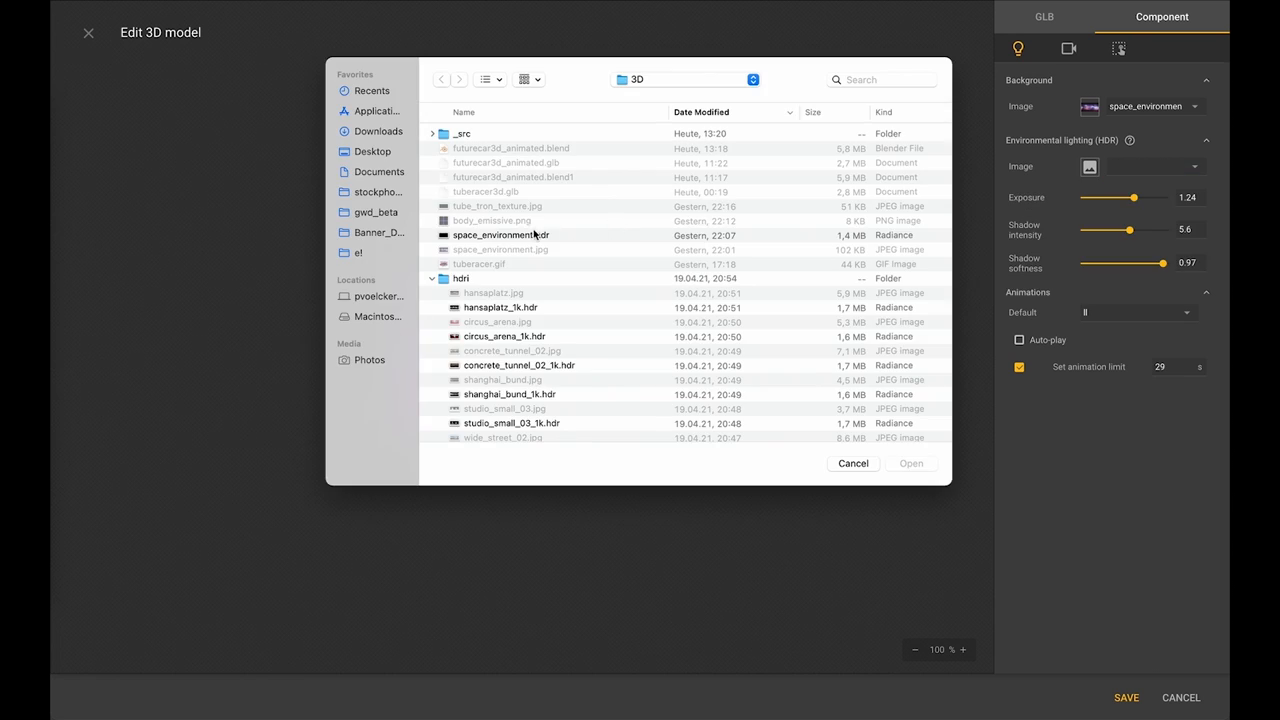
pyautogui.click(535, 234)
pyautogui.click(907, 463)
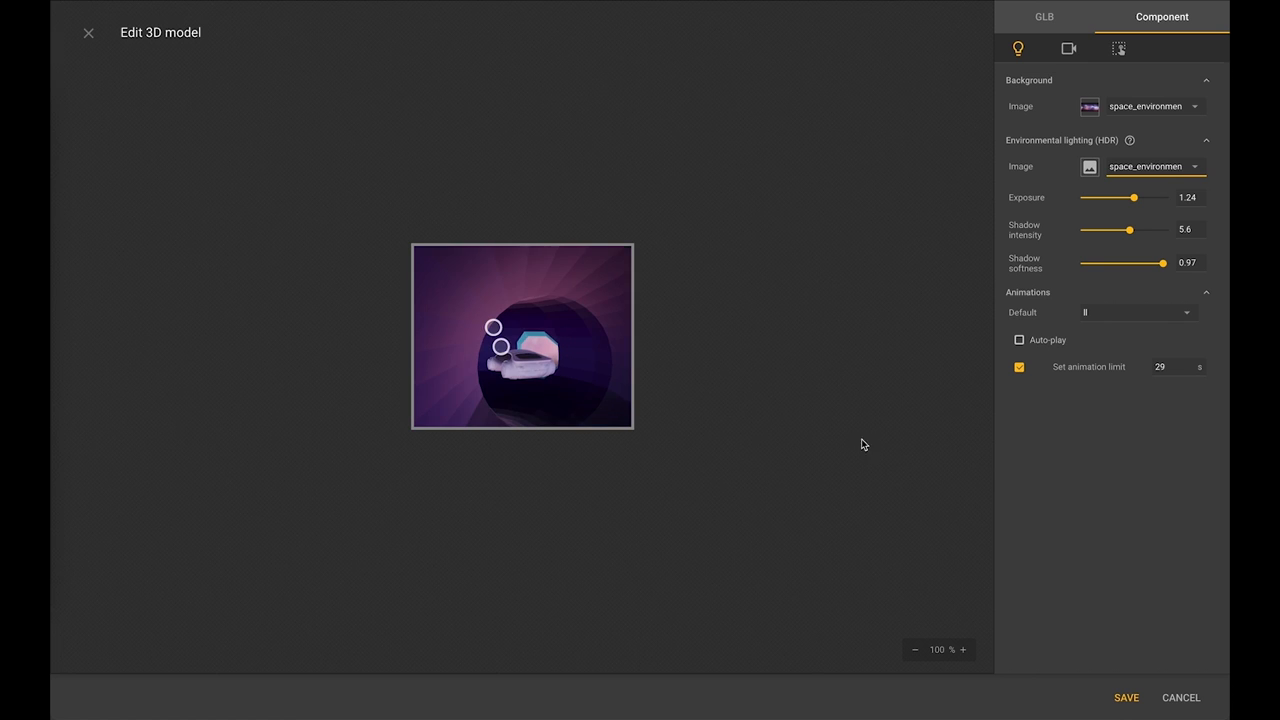
pyautogui.moveTo(575, 345)
pyautogui.mouseDown()
pyautogui.moveTo(563, 370)
pyautogui.moveTo(567, 340)
pyautogui.mouseUp()
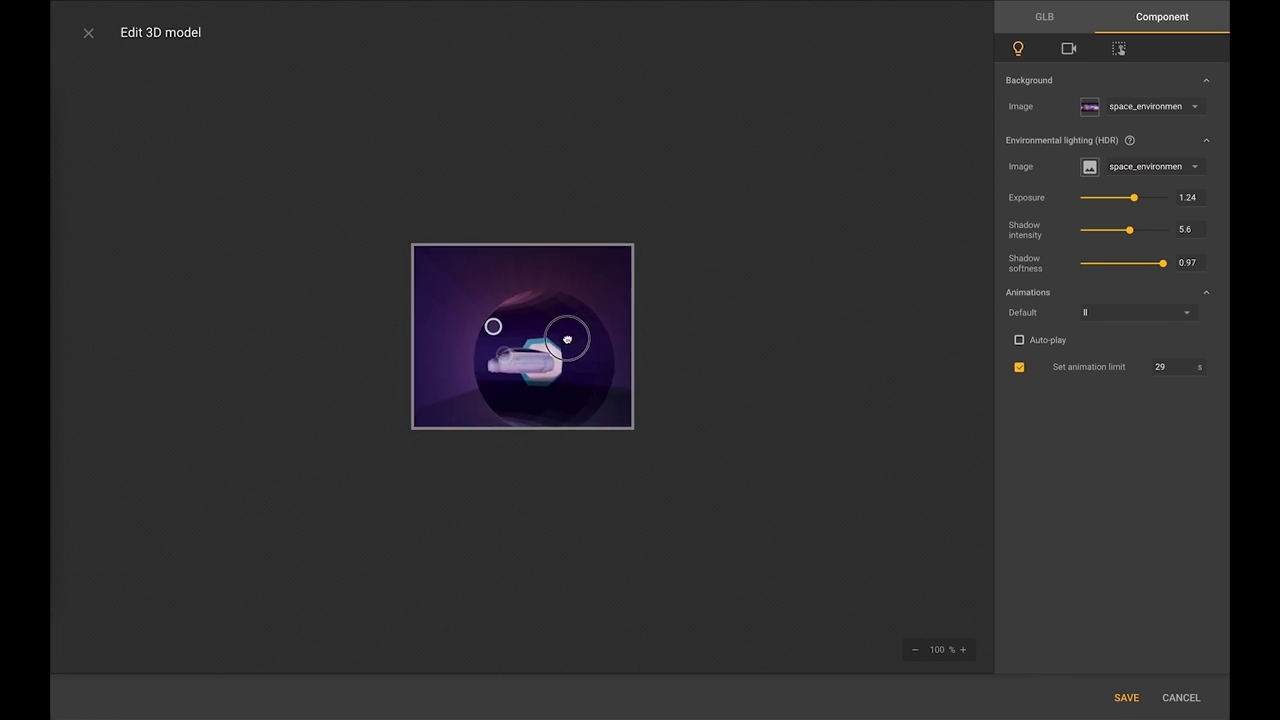
# Set the (0) Tube material's metallic value to 0.69 and its roughness to 0.17.
pyautogui.click(1046, 26)
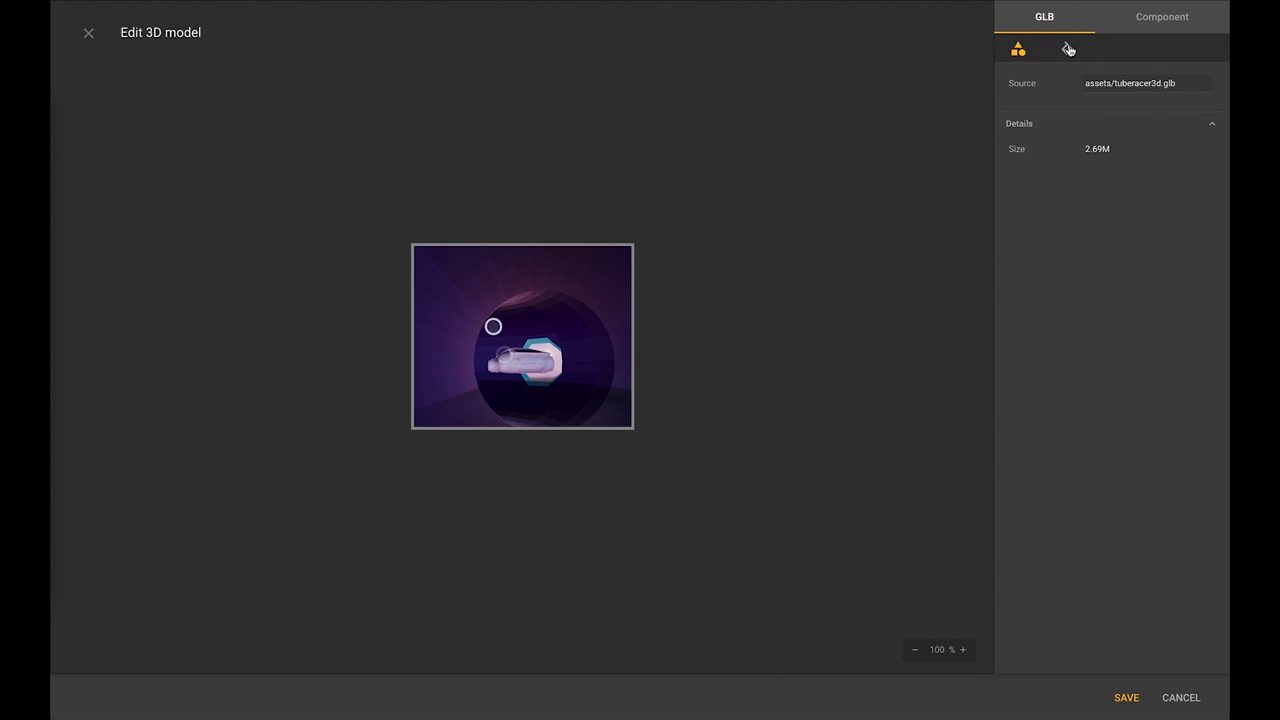
pyautogui.click(1068, 49)
pyautogui.click(1191, 108)
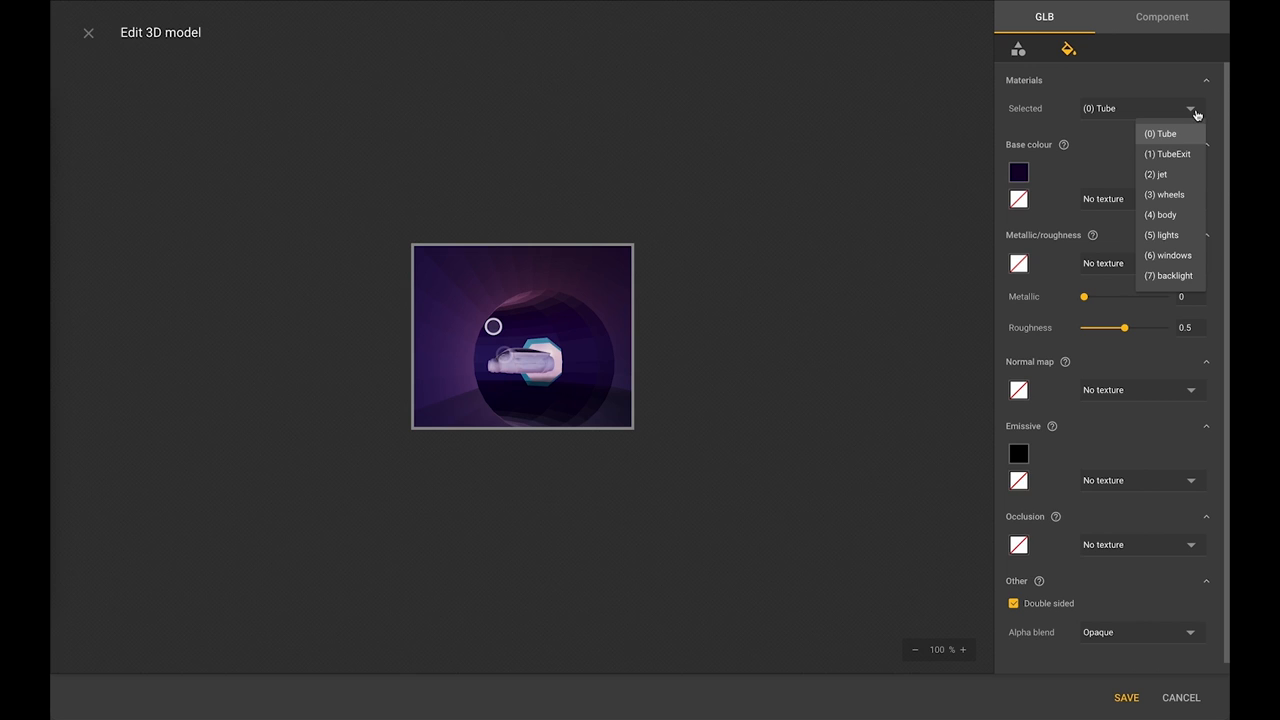
pyautogui.click(1112, 108)
pyautogui.moveTo(1084, 296); pyautogui.dragTo(1098, 330)
pyautogui.click(1098, 330)
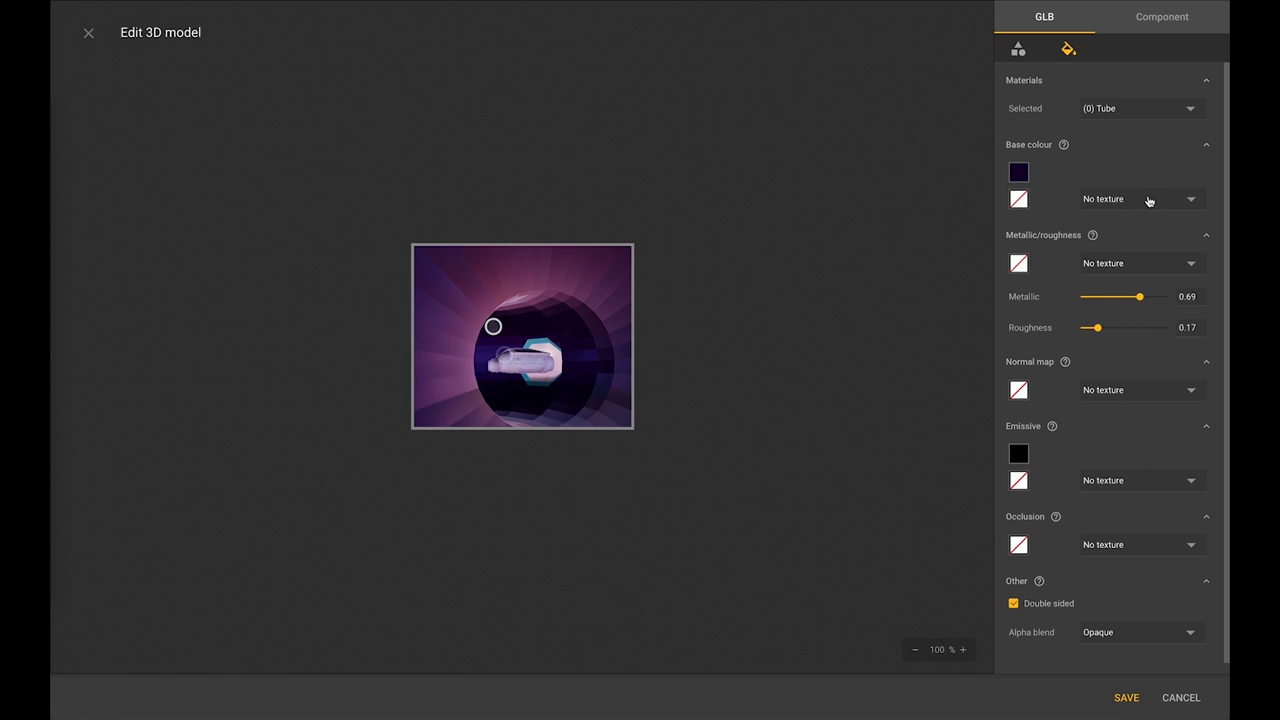
# Apply tube_tron_texture.jpg as the Tube material's base colour texture and inspect the tube.
pyautogui.click(1192, 203)
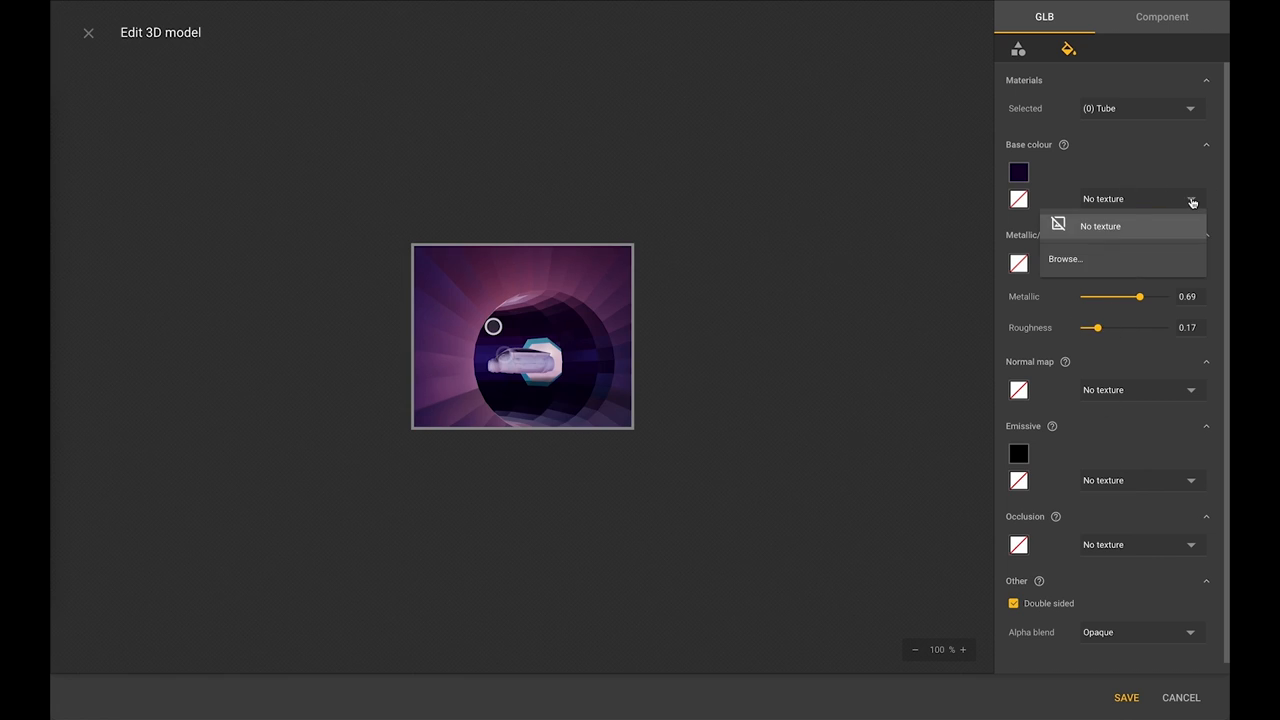
pyautogui.click(1075, 257)
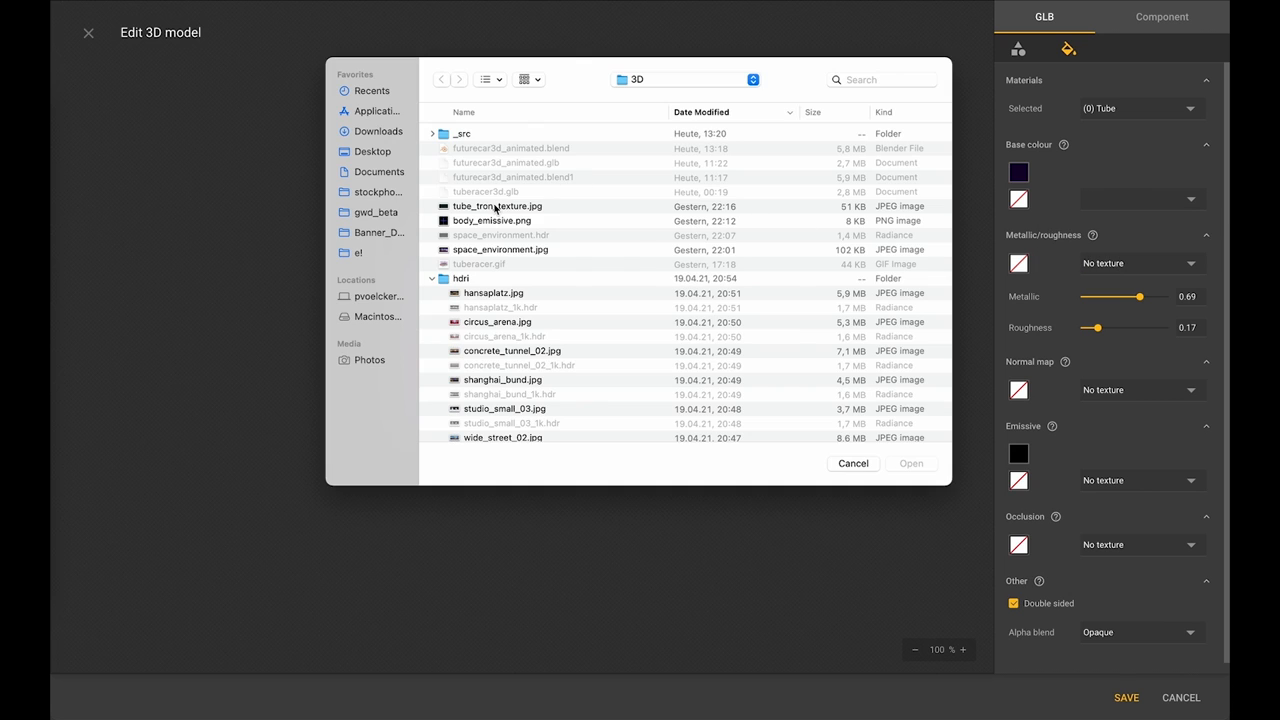
pyautogui.click(492, 206)
pyautogui.click(910, 463)
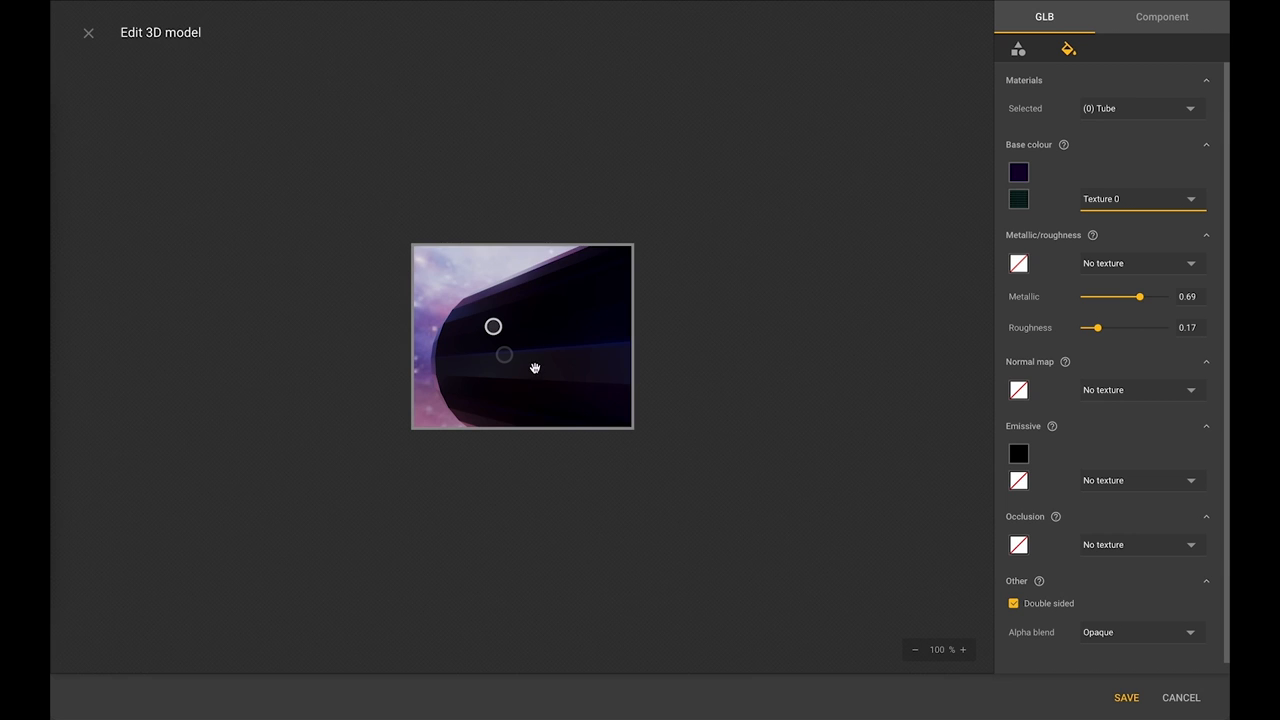
pyautogui.moveTo(536, 367); pyautogui.dragTo(508, 366)
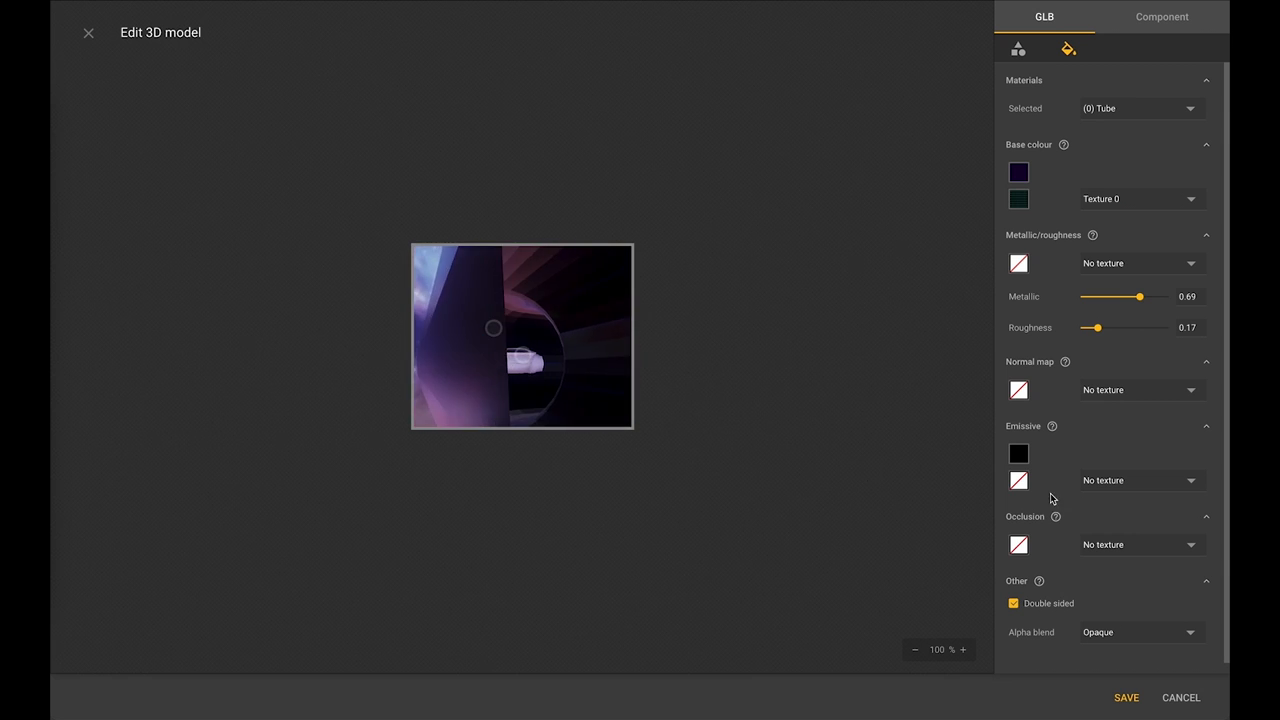
# Assign Texture 0 as the Tube material's emissive texture and set its emissive colour to near-white FEFEFB.
pyautogui.click(1188, 485)
pyautogui.click(1108, 532)
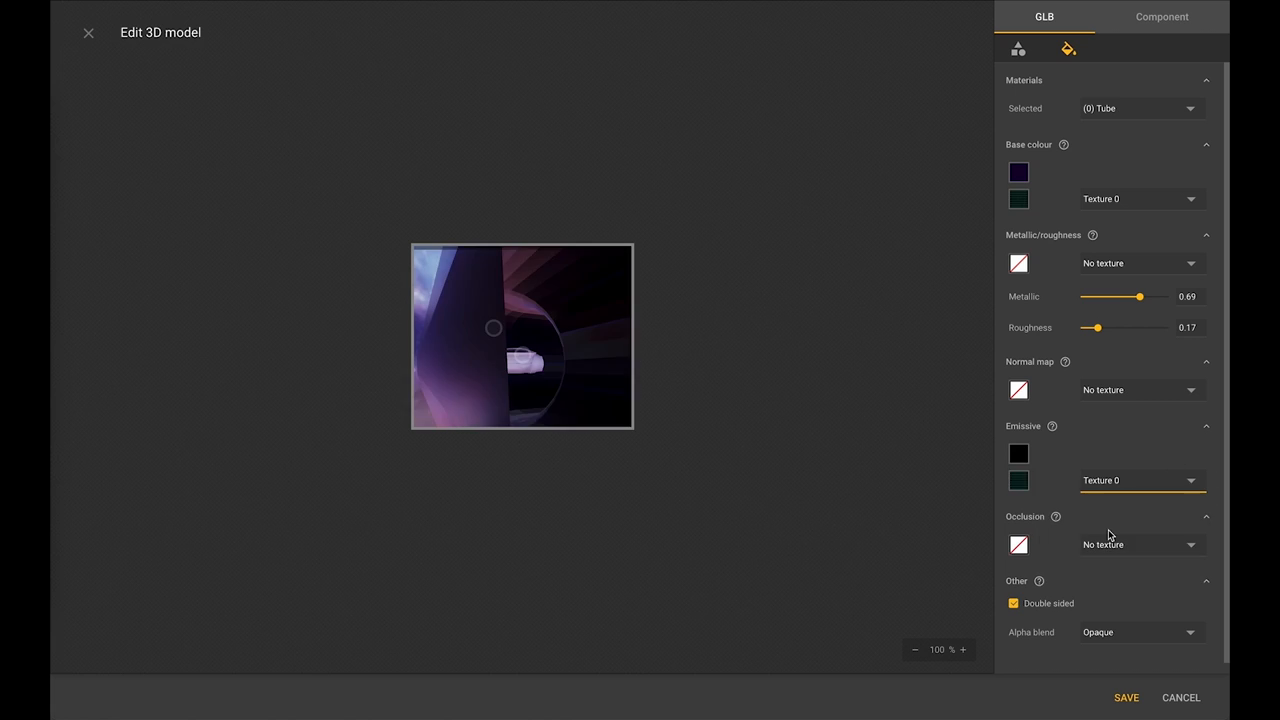
pyautogui.click(1019, 455)
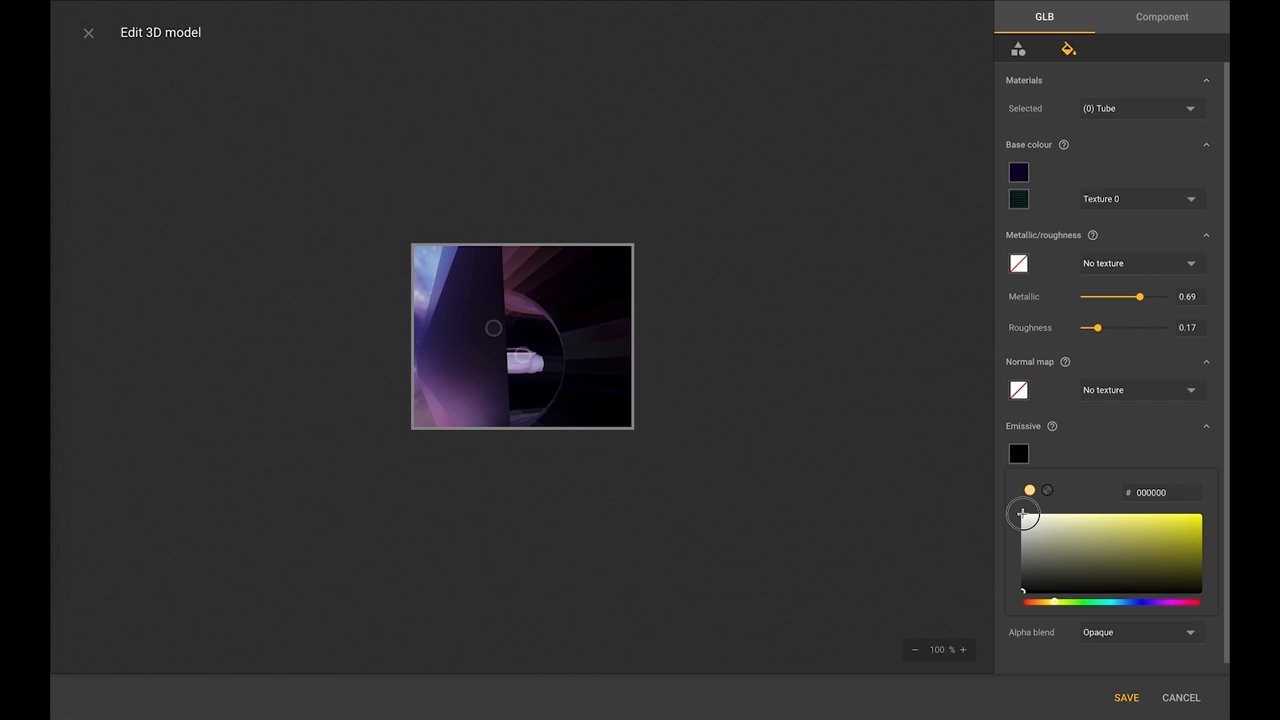
pyautogui.click(1025, 515)
pyautogui.moveTo(505, 362); pyautogui.dragTo(583, 364)
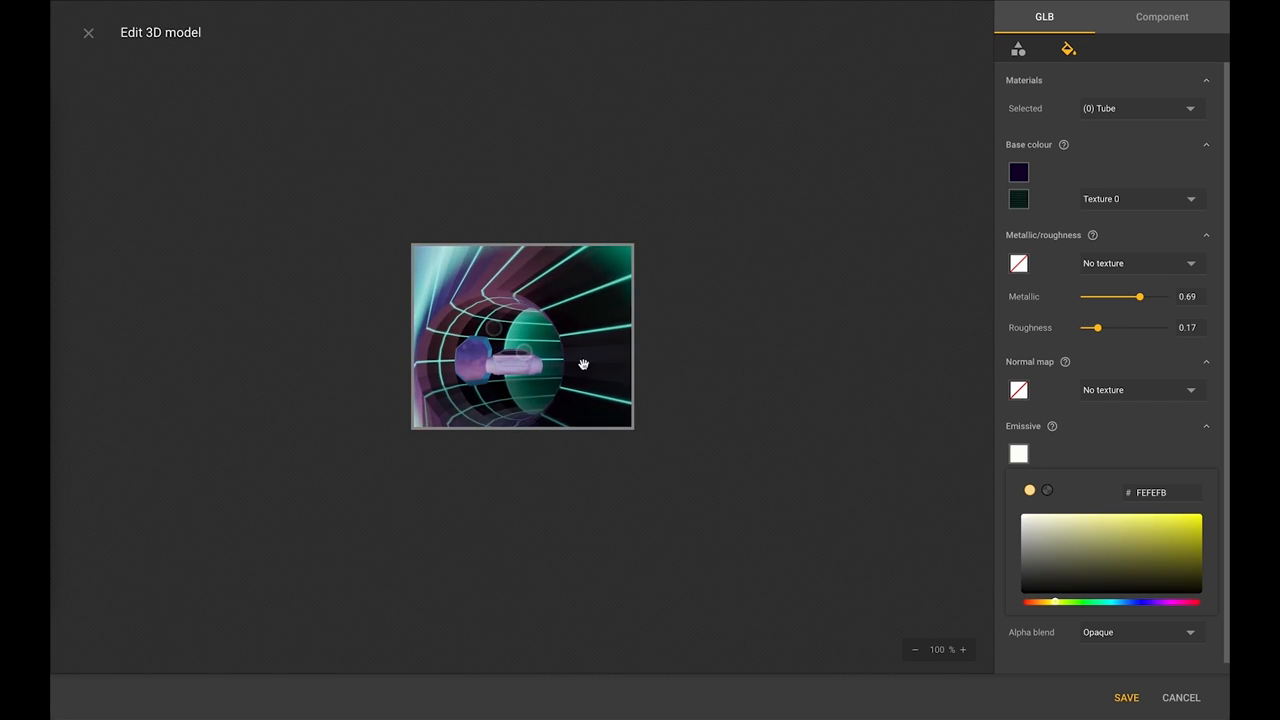
# Change the base colour of the (4) body material to a very dark red.
pyautogui.click(1190, 108)
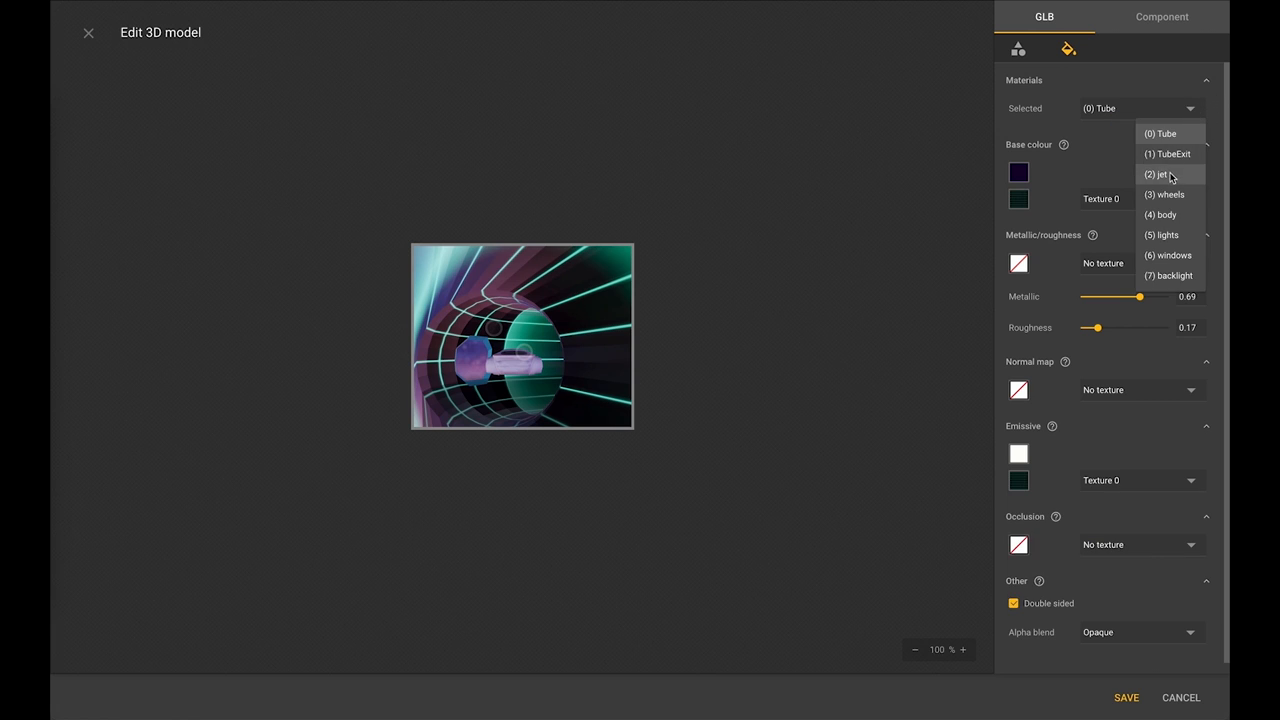
pyautogui.click(1172, 214)
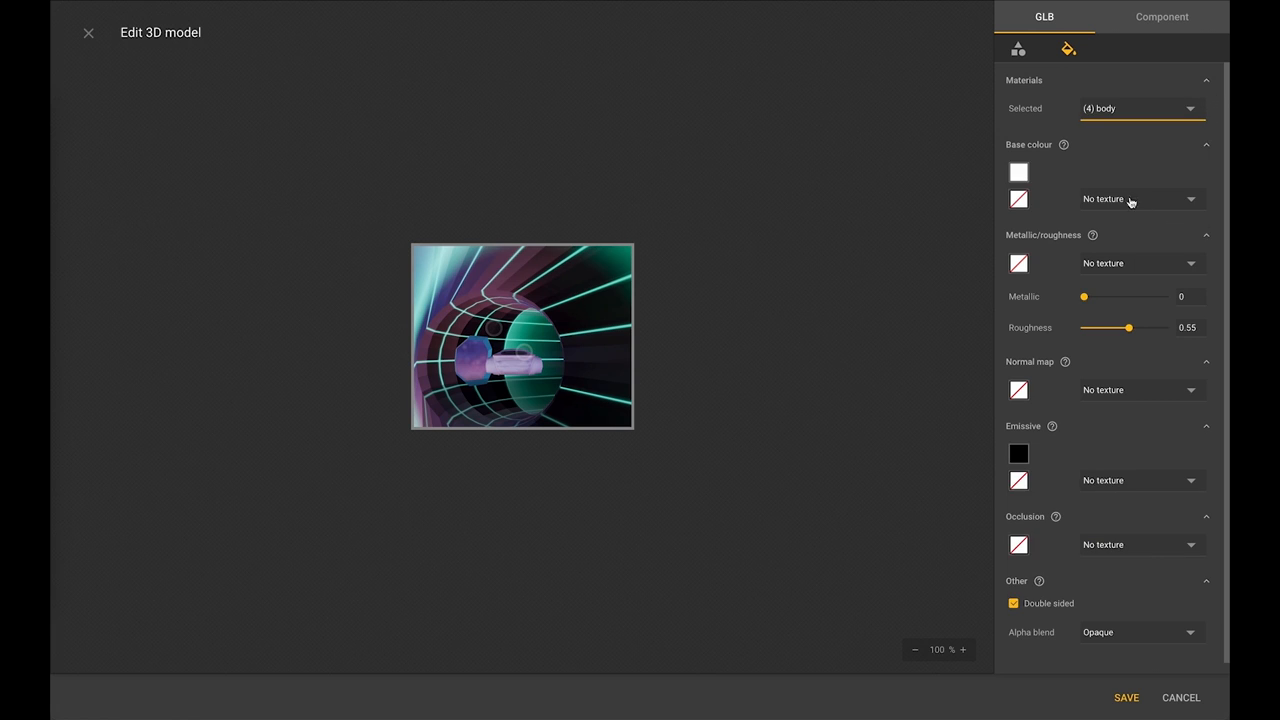
pyautogui.click(1022, 173)
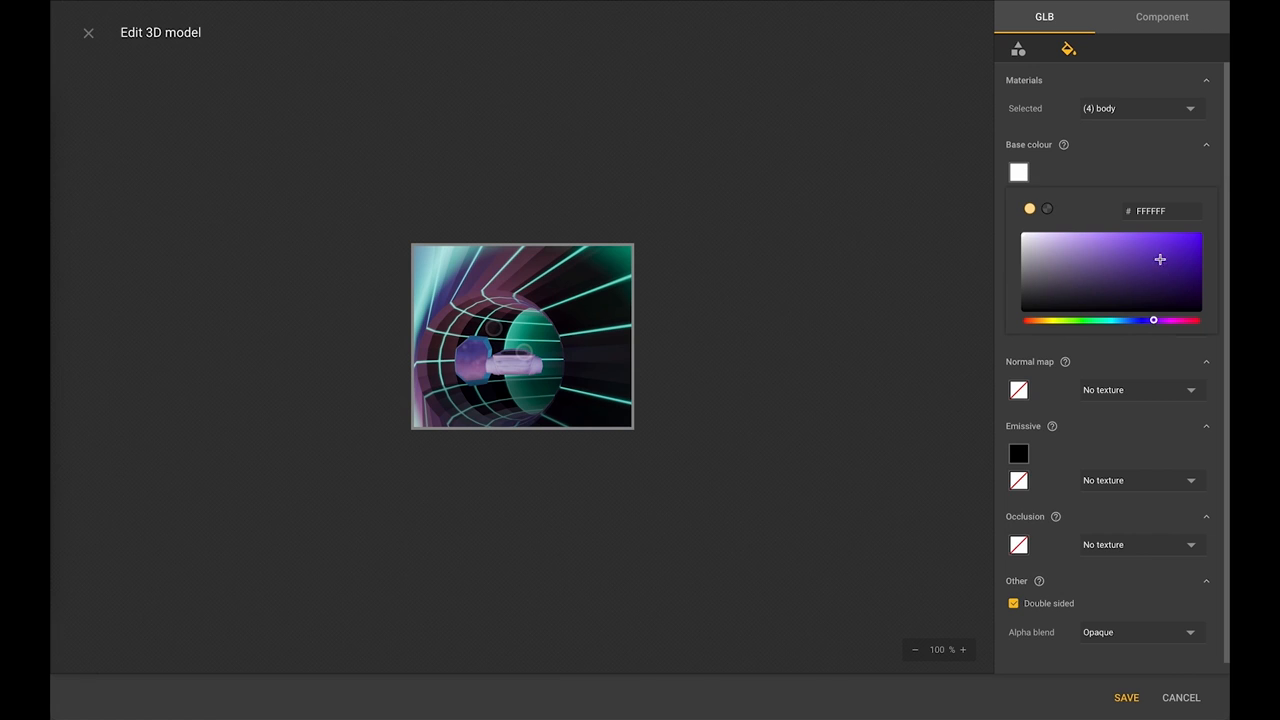
pyautogui.moveTo(1155, 320); pyautogui.dragTo(1197, 320)
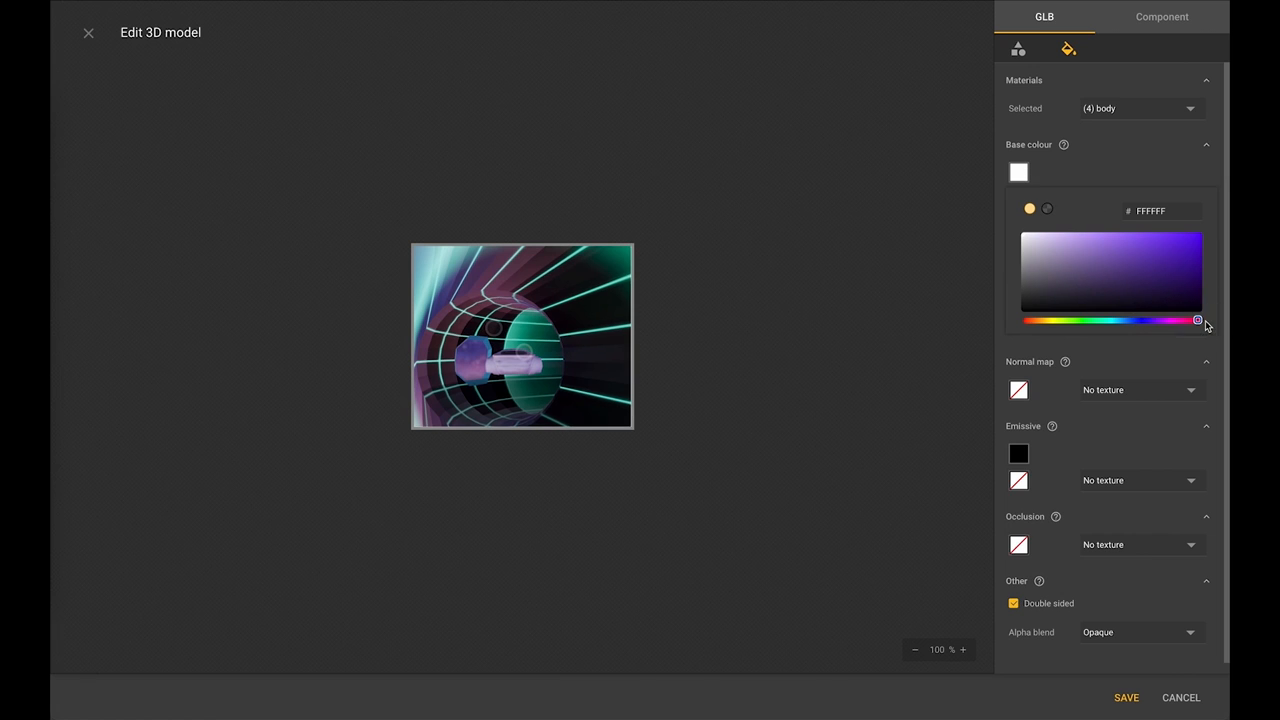
pyautogui.click(1201, 305)
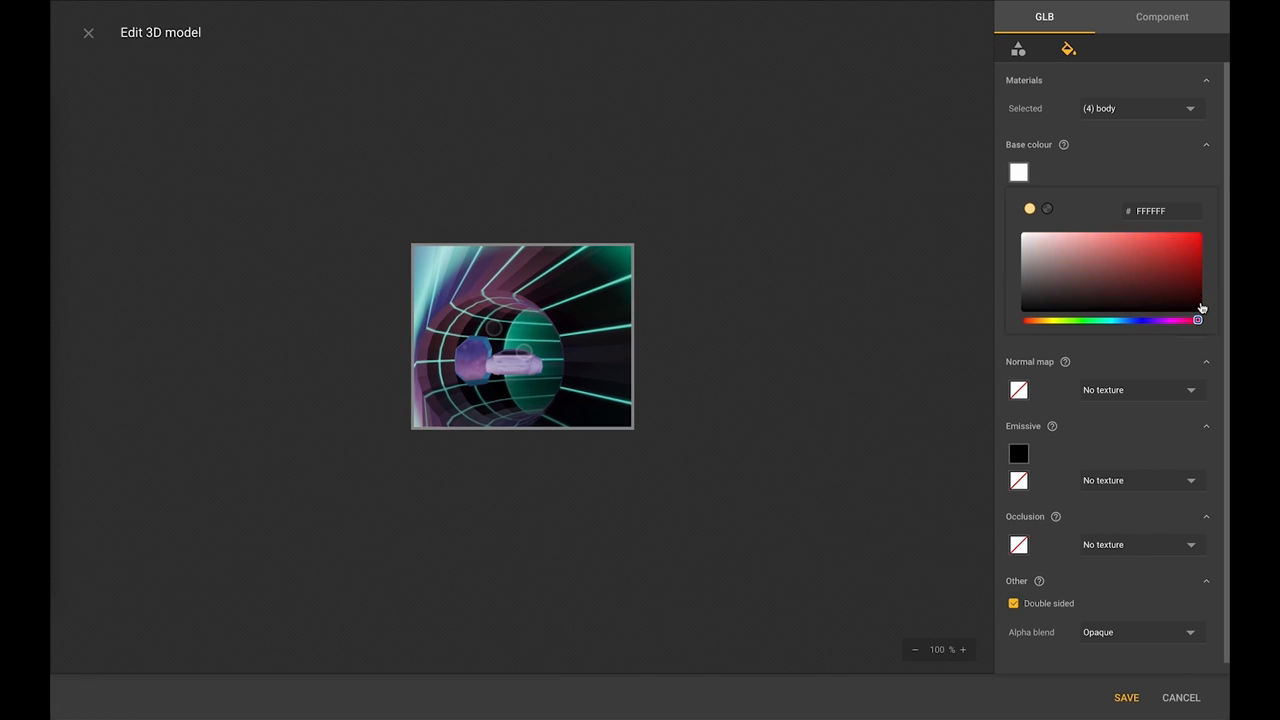
pyautogui.click(1110, 183)
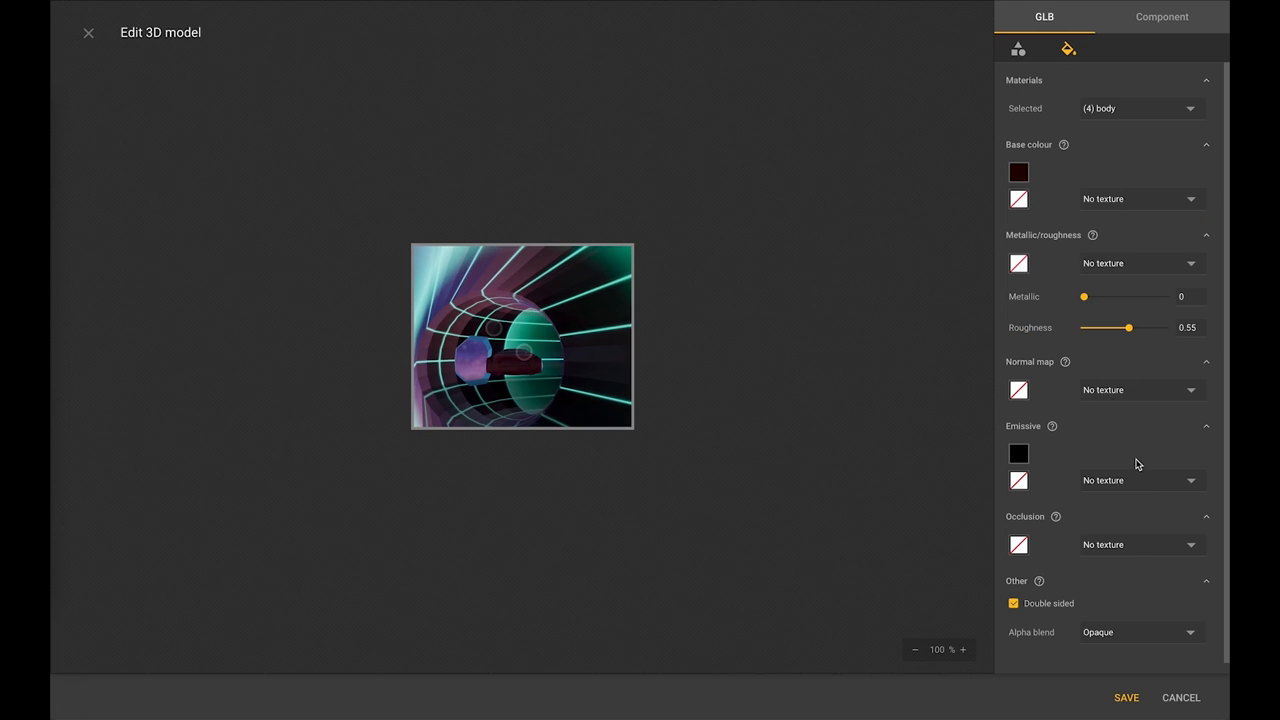
# Apply body_emissive.png as the body material's emissive texture and set its emissive colour to F7F7F4.
pyautogui.click(1191, 481)
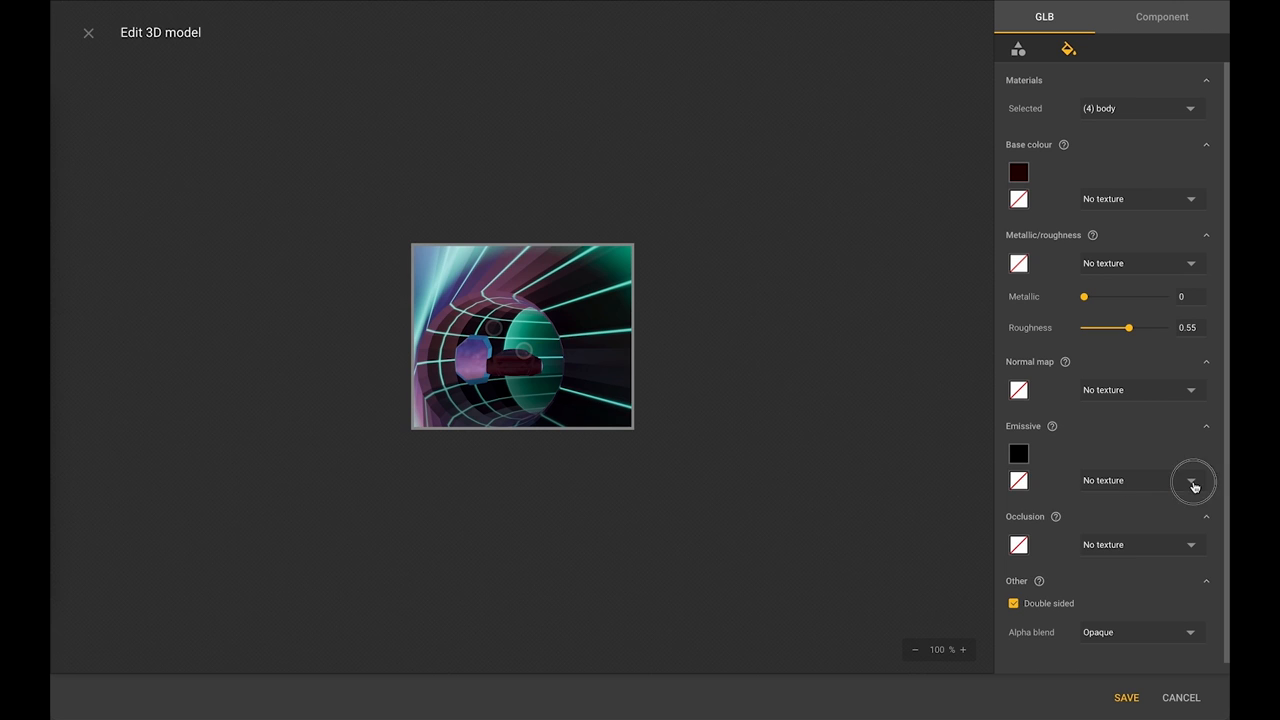
pyautogui.click(1079, 563)
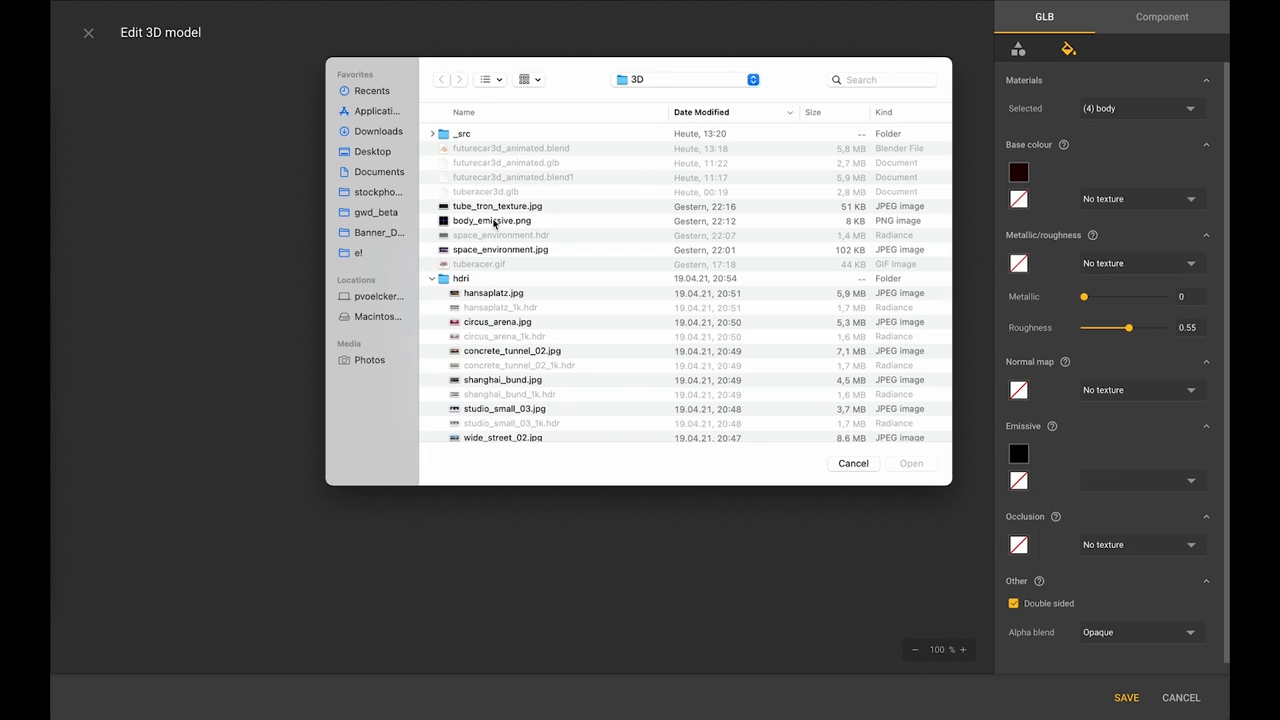
pyautogui.click(493, 221)
pyautogui.click(909, 464)
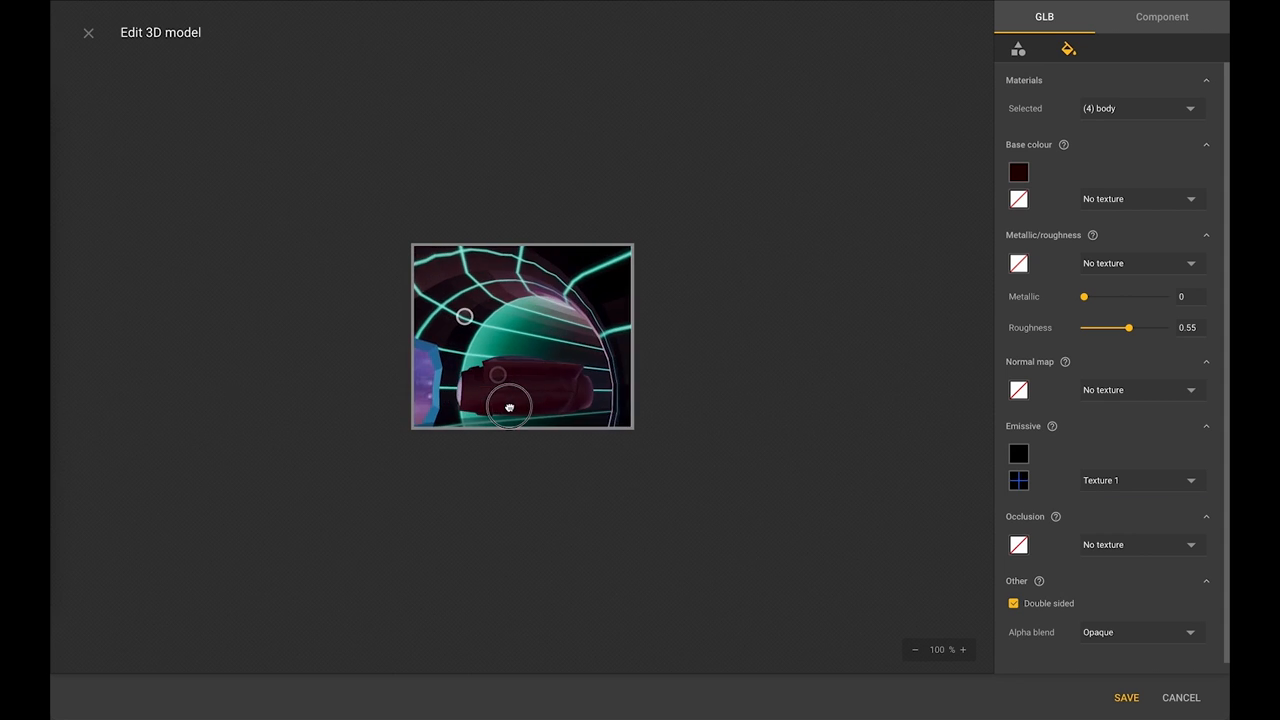
pyautogui.click(1018, 455)
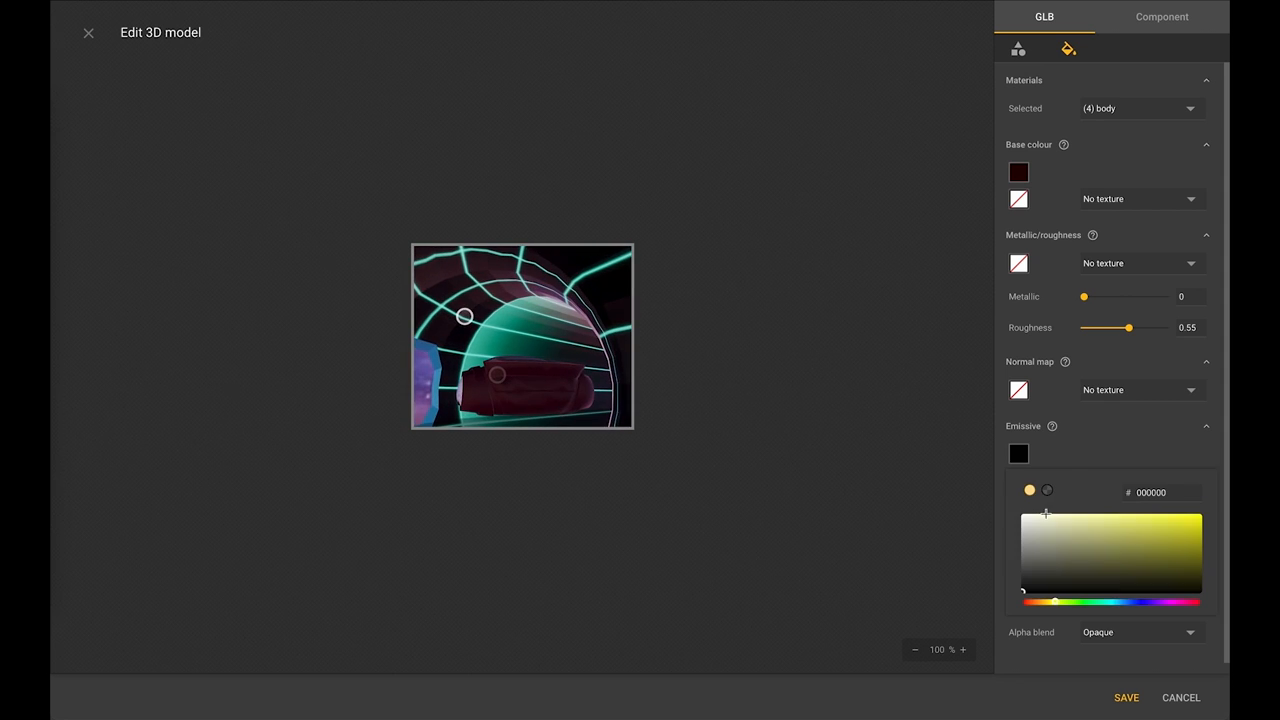
pyautogui.click(1022, 518)
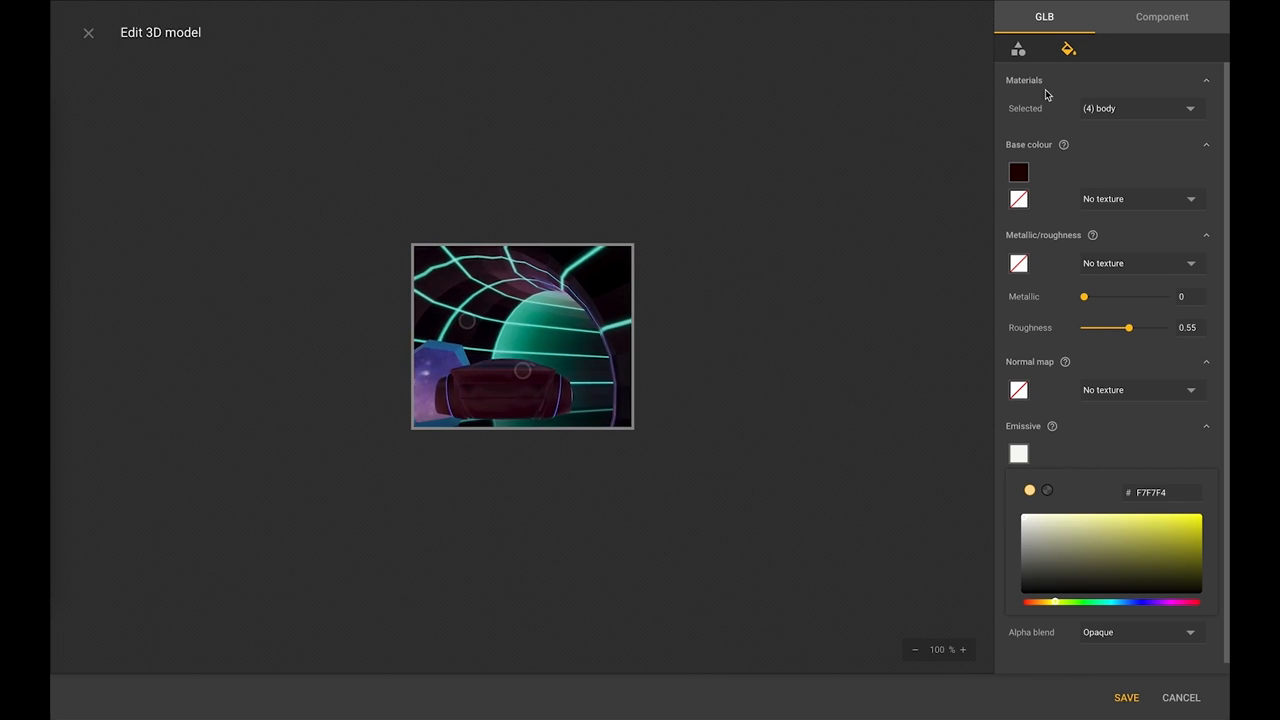
pyautogui.click(1105, 125)
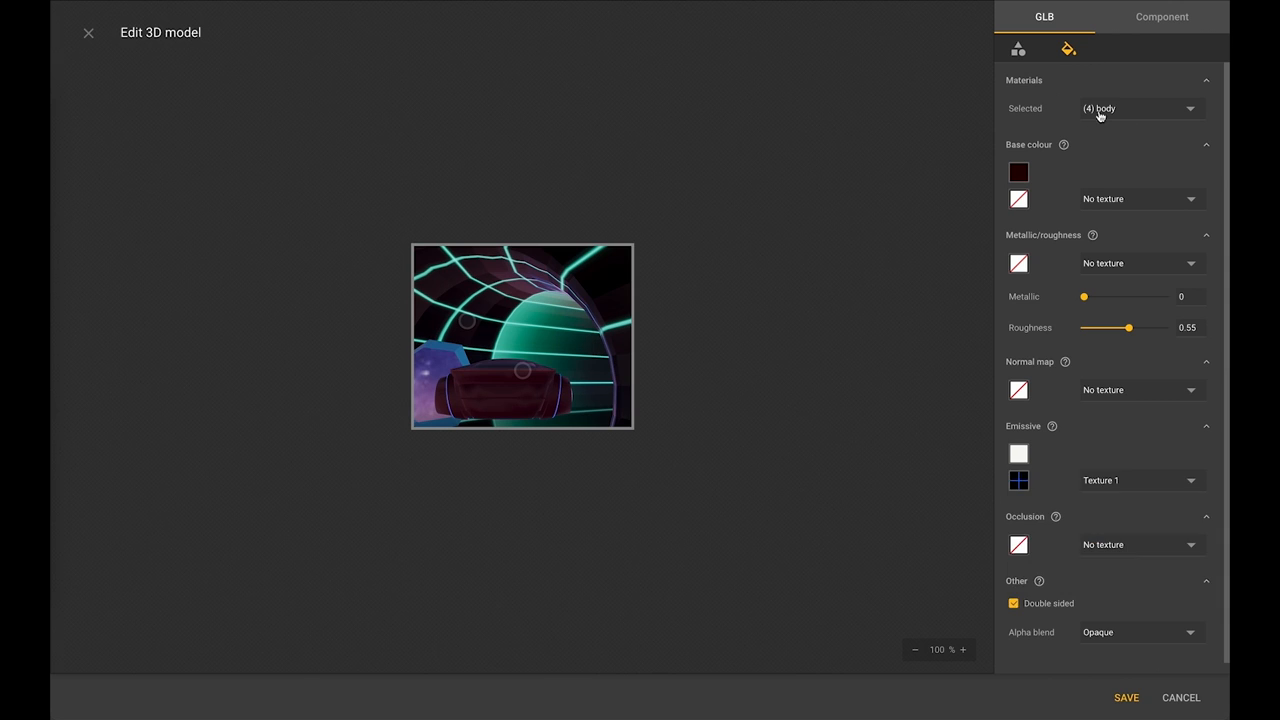
# Enable auto-play for the model's animations and set the default animation to lr.
pyautogui.click(1126, 28)
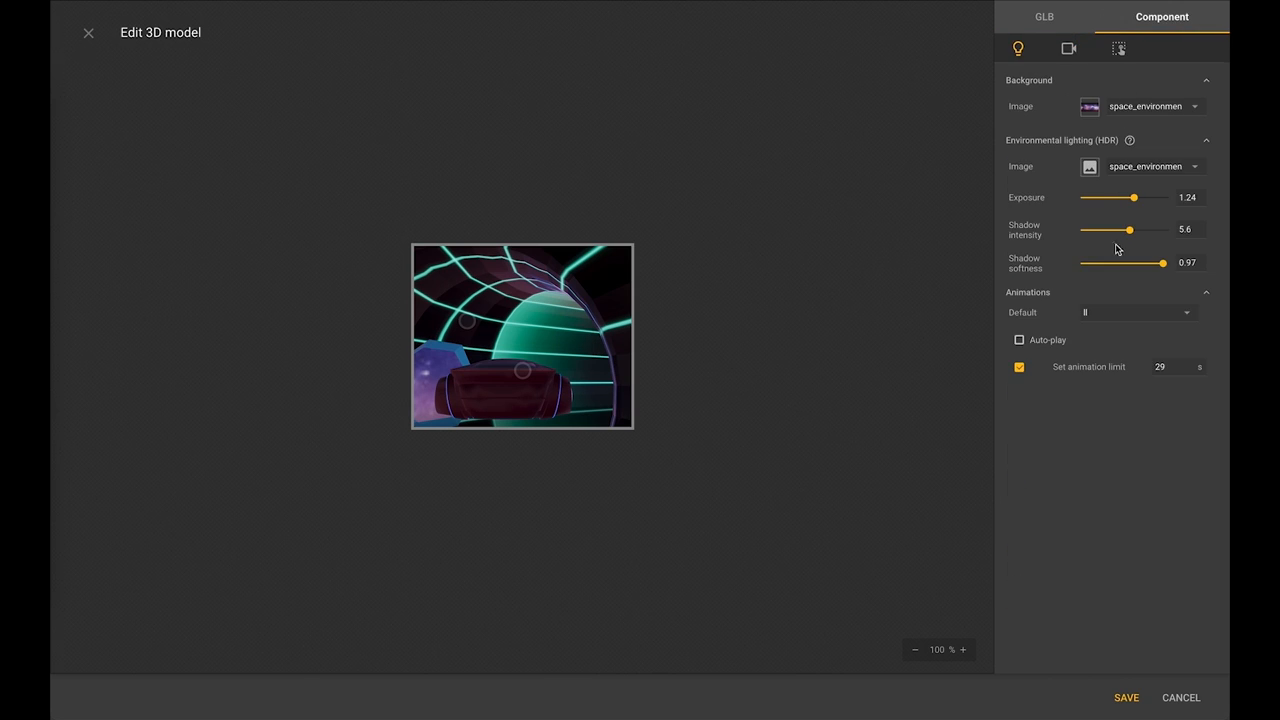
pyautogui.click(1019, 340)
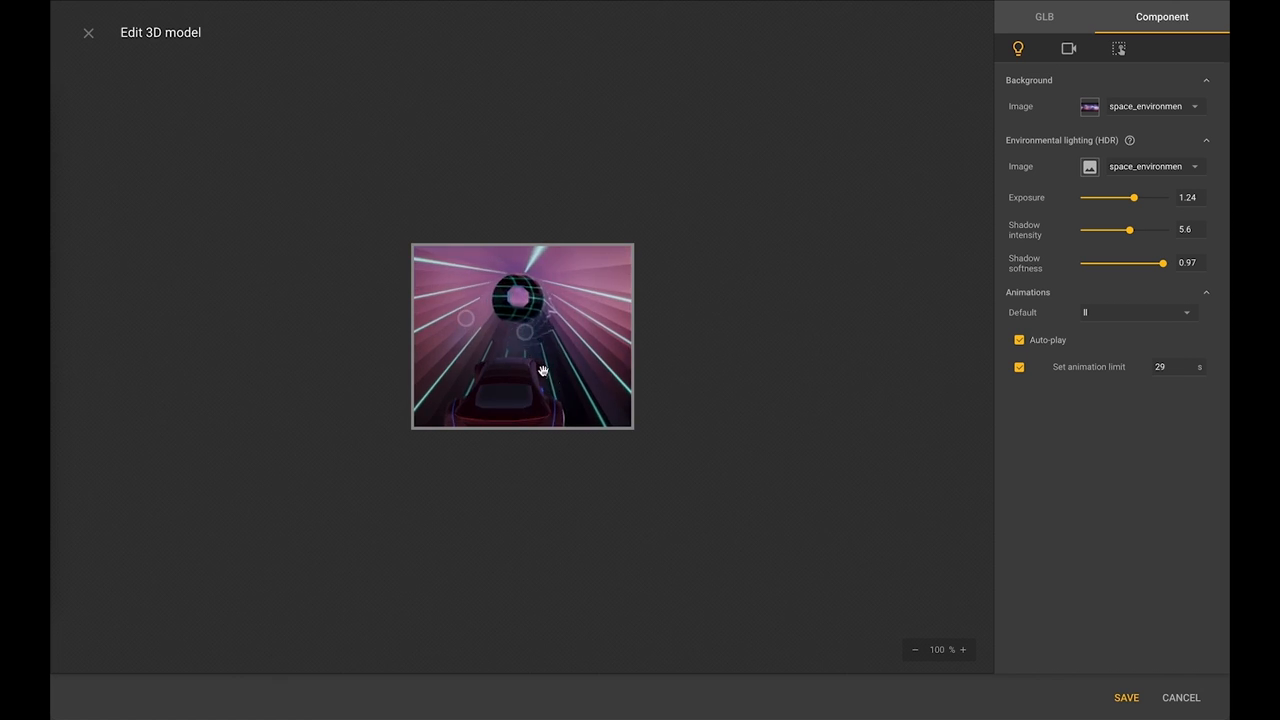
pyautogui.click(1187, 314)
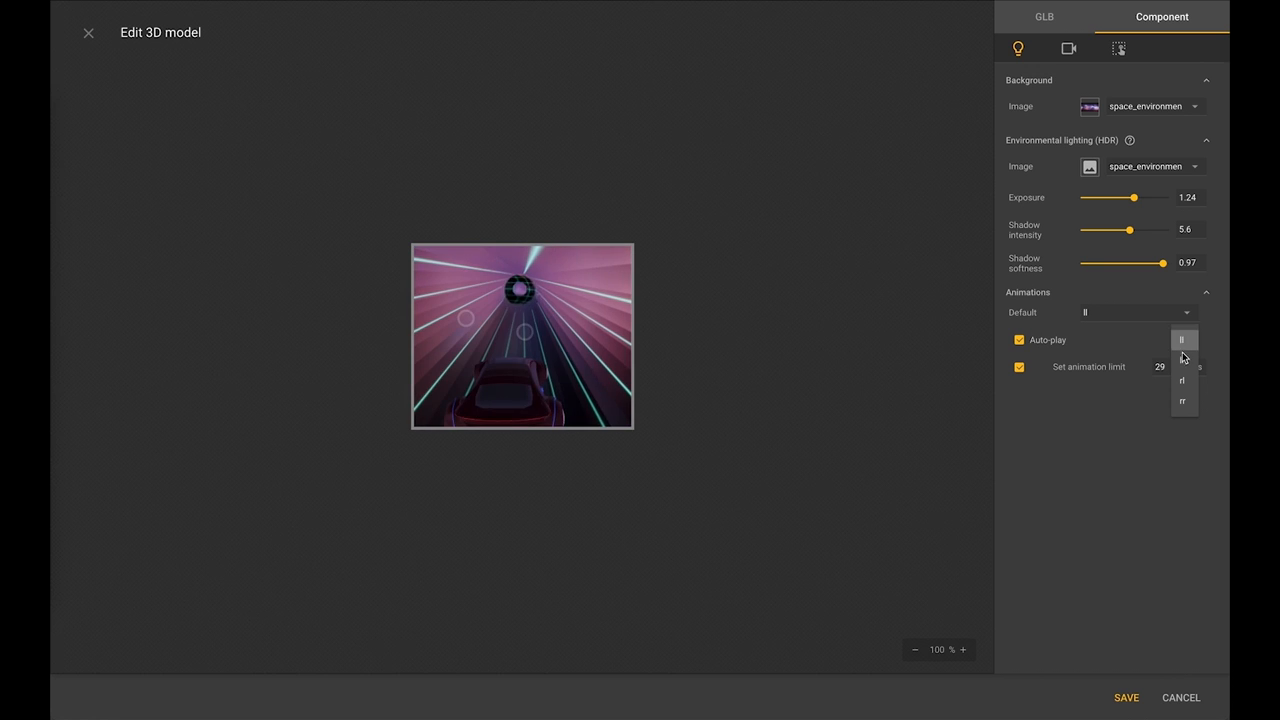
pyautogui.click(1183, 360)
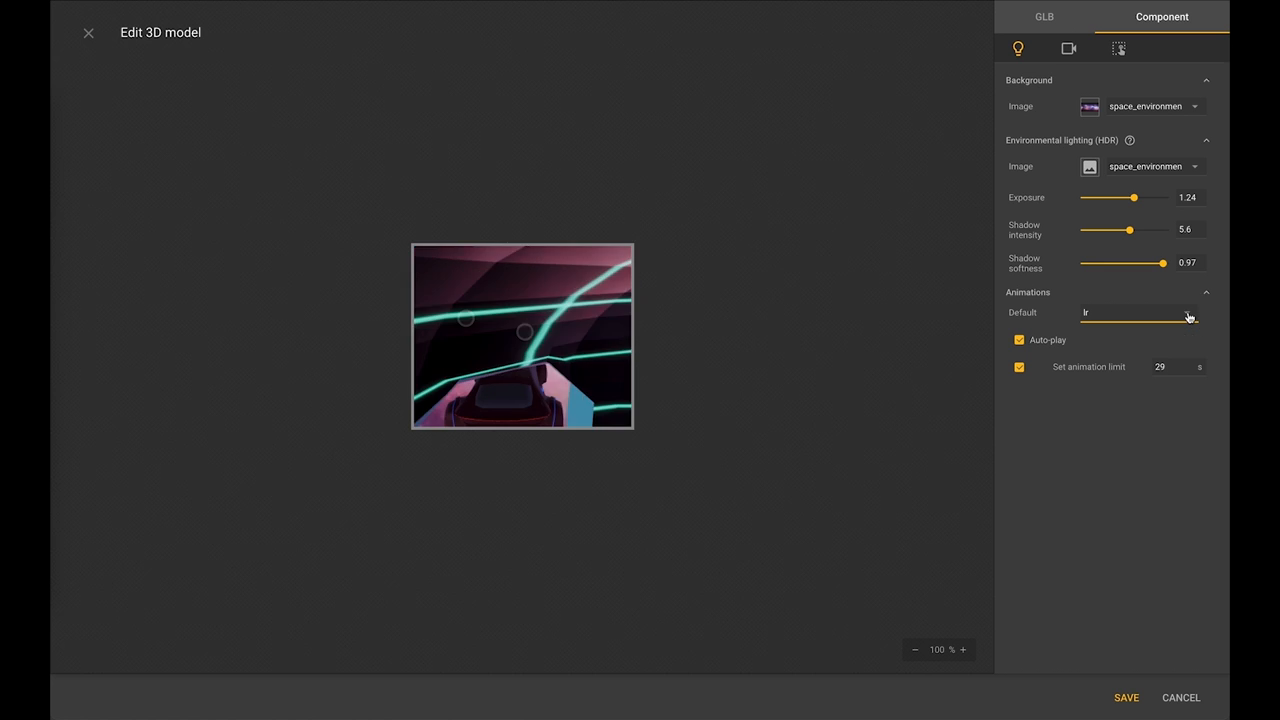
# Try rl and rr as the model's default animation, then set the default animation to ll.
pyautogui.click(1188, 316)
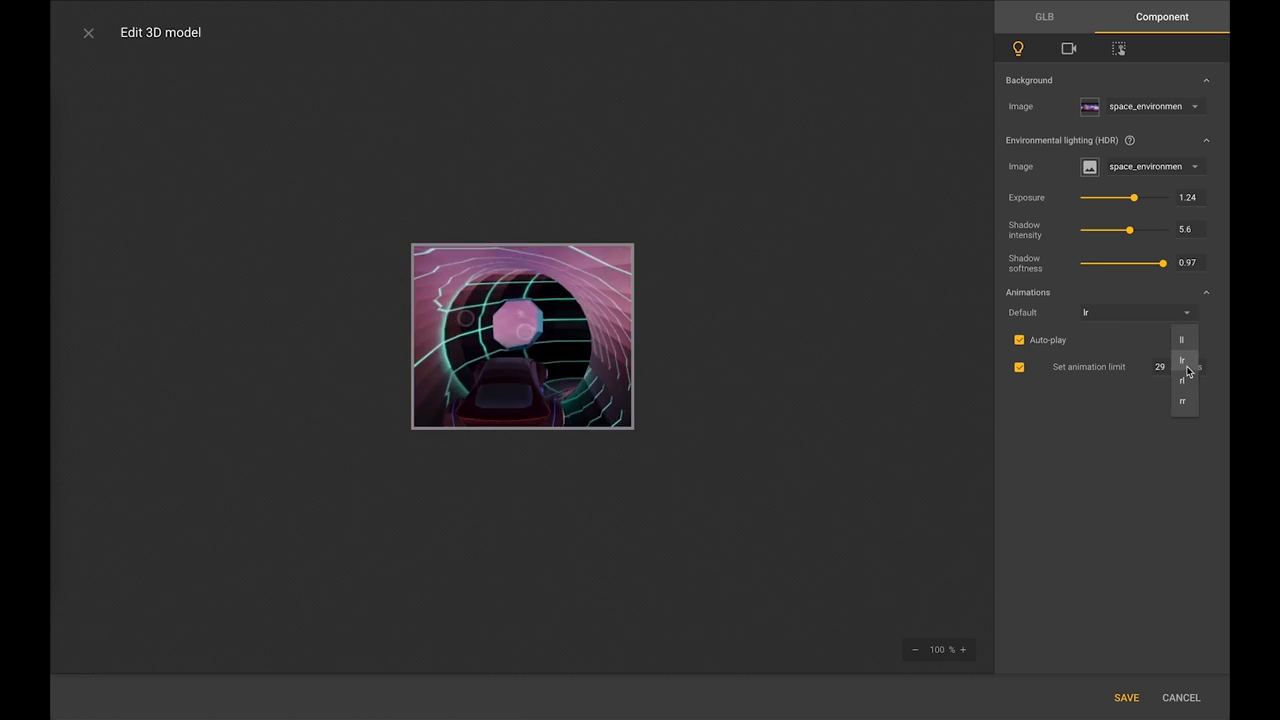
pyautogui.click(1184, 381)
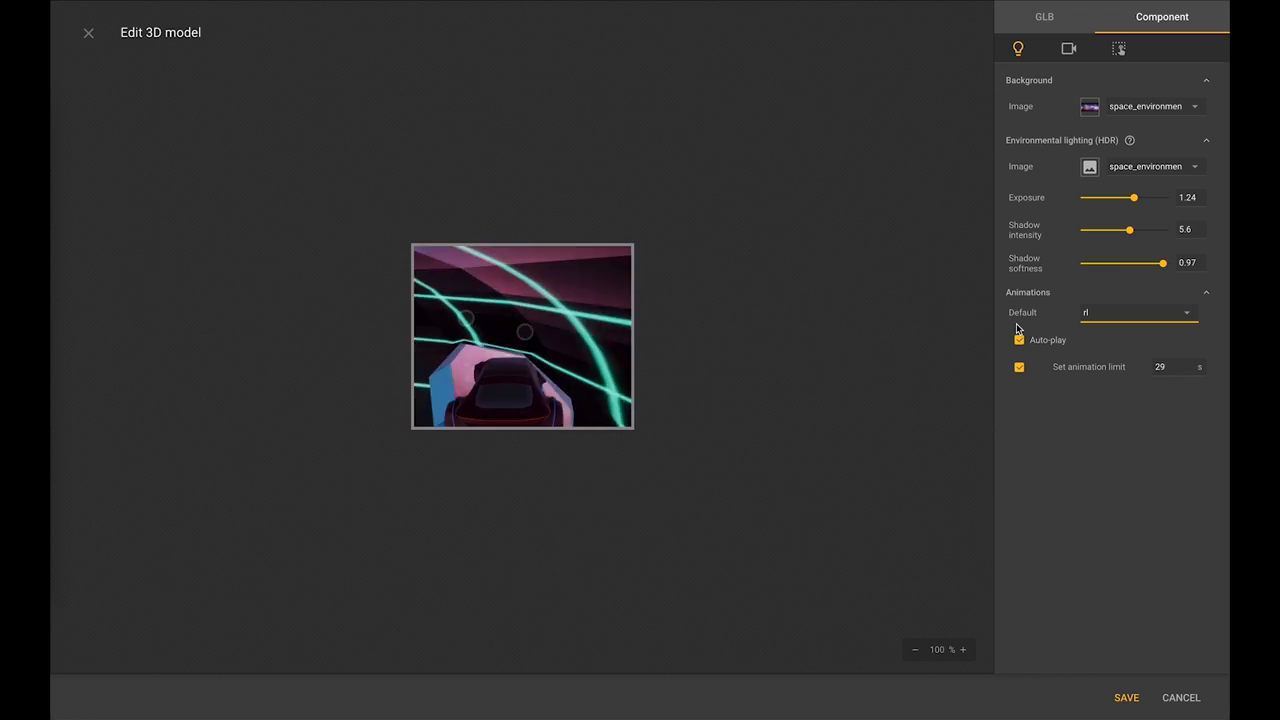
pyautogui.click(1187, 316)
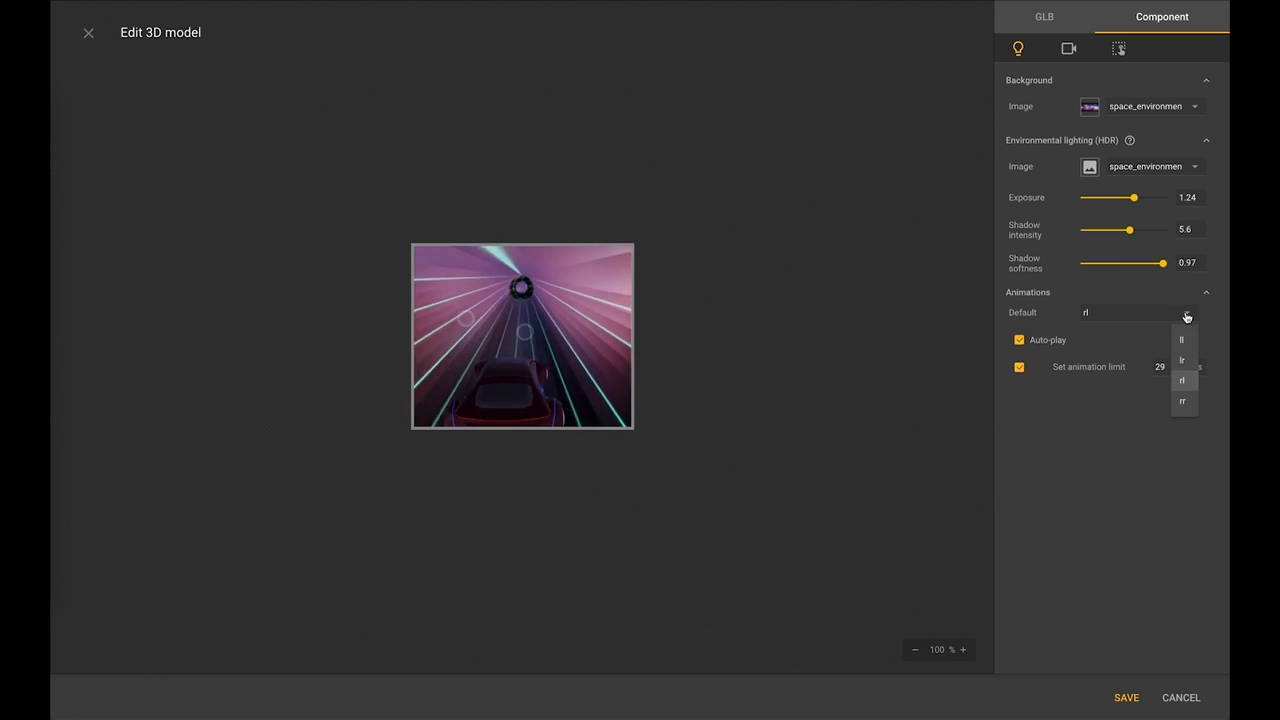
pyautogui.click(1182, 401)
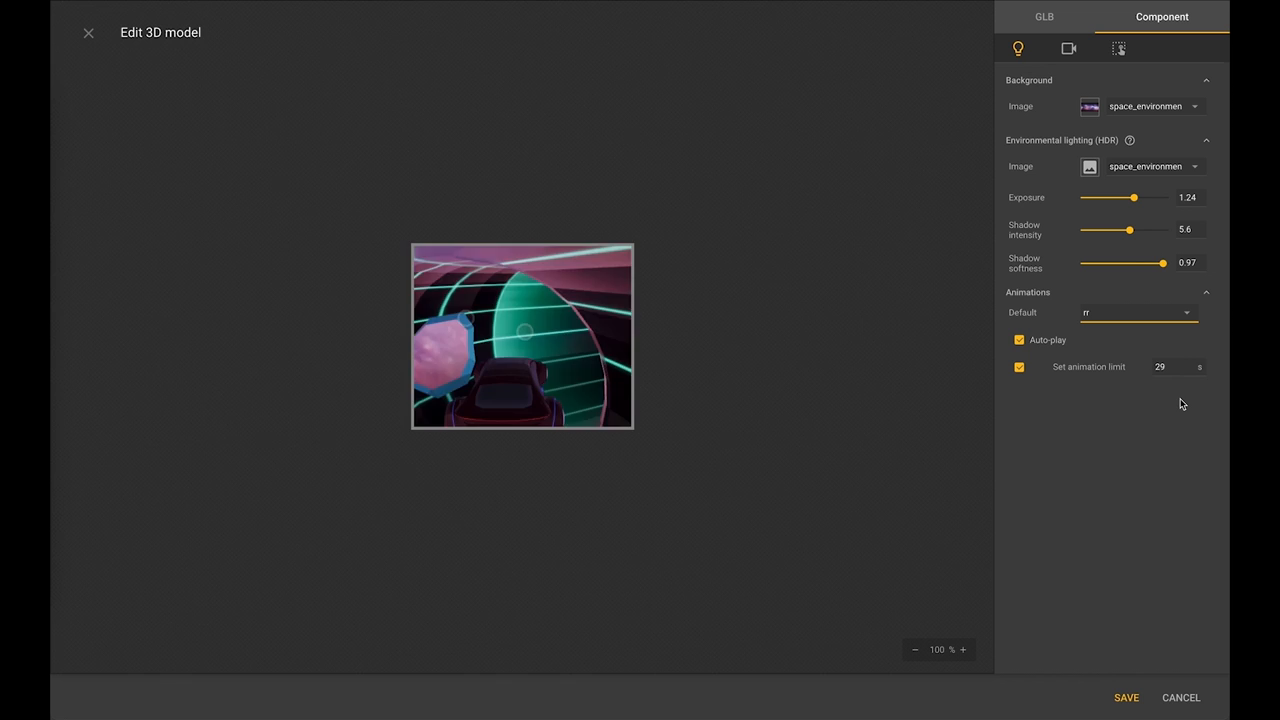
pyautogui.click(1187, 314)
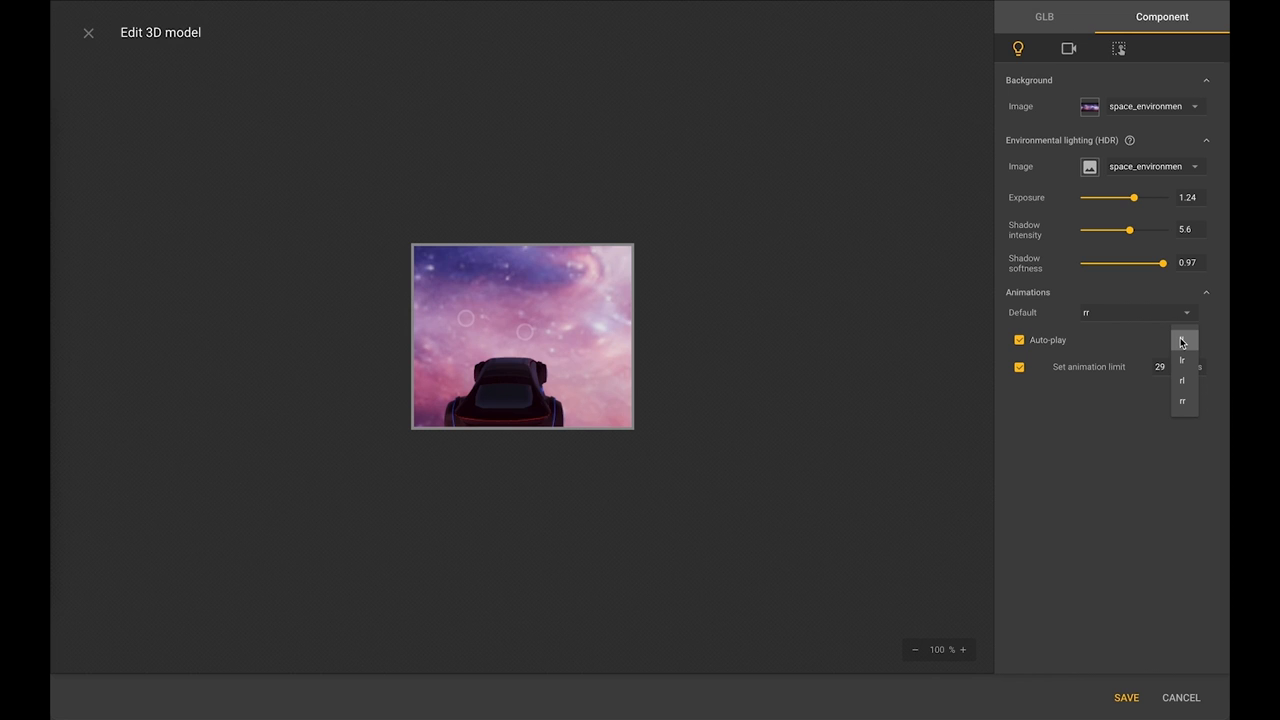
pyautogui.click(1181, 343)
# Delete both hotspots, Wingdoors and Levitation Mode, from the 3D model.
pyautogui.click(1068, 50)
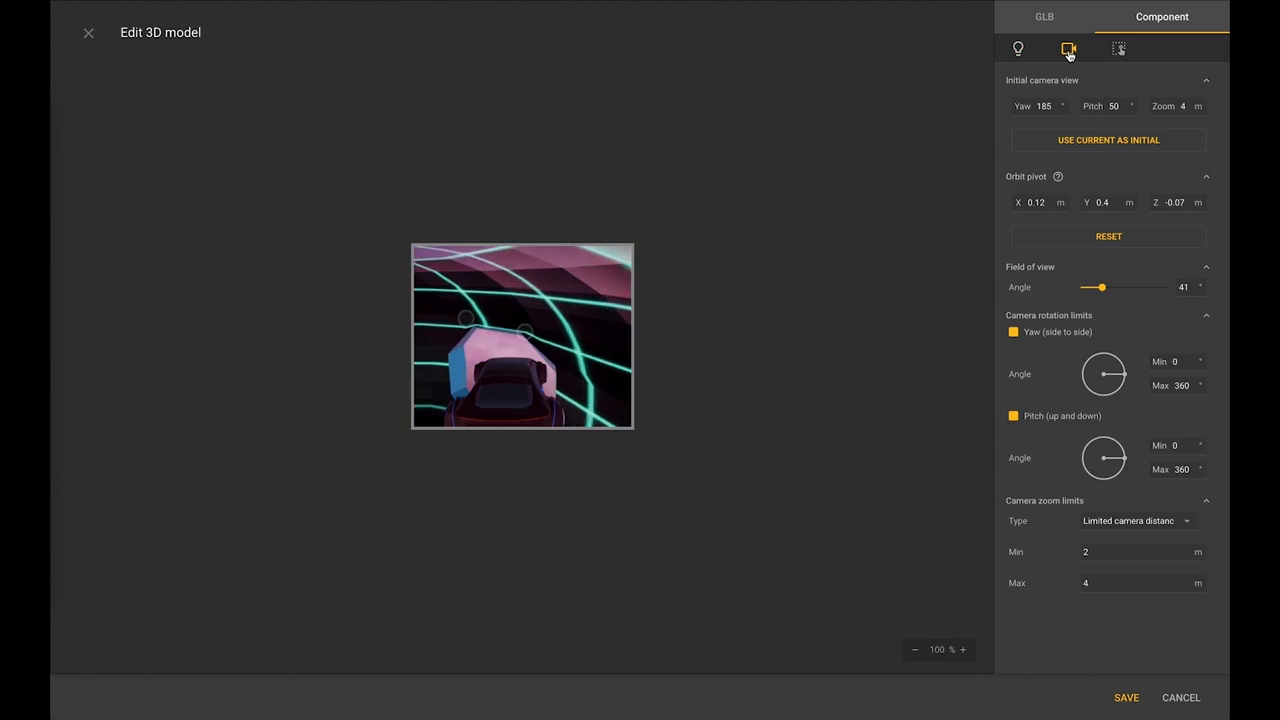
pyautogui.click(1119, 49)
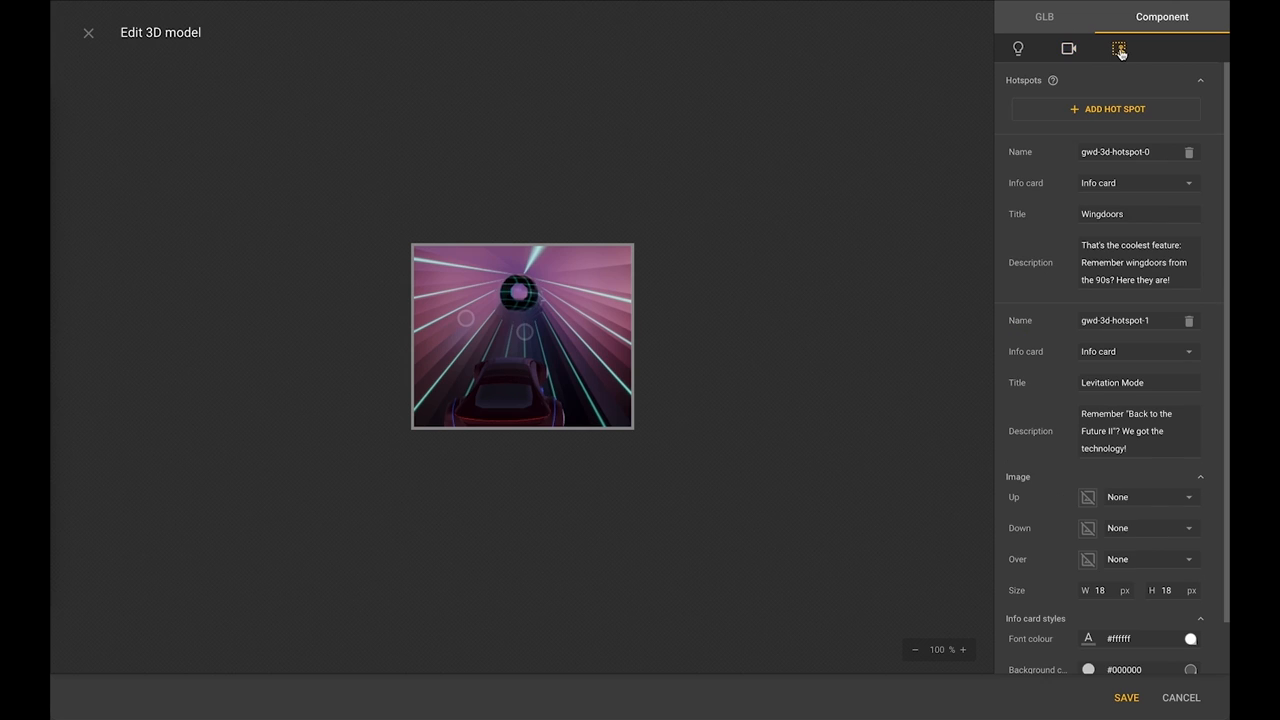
pyautogui.click(1189, 153)
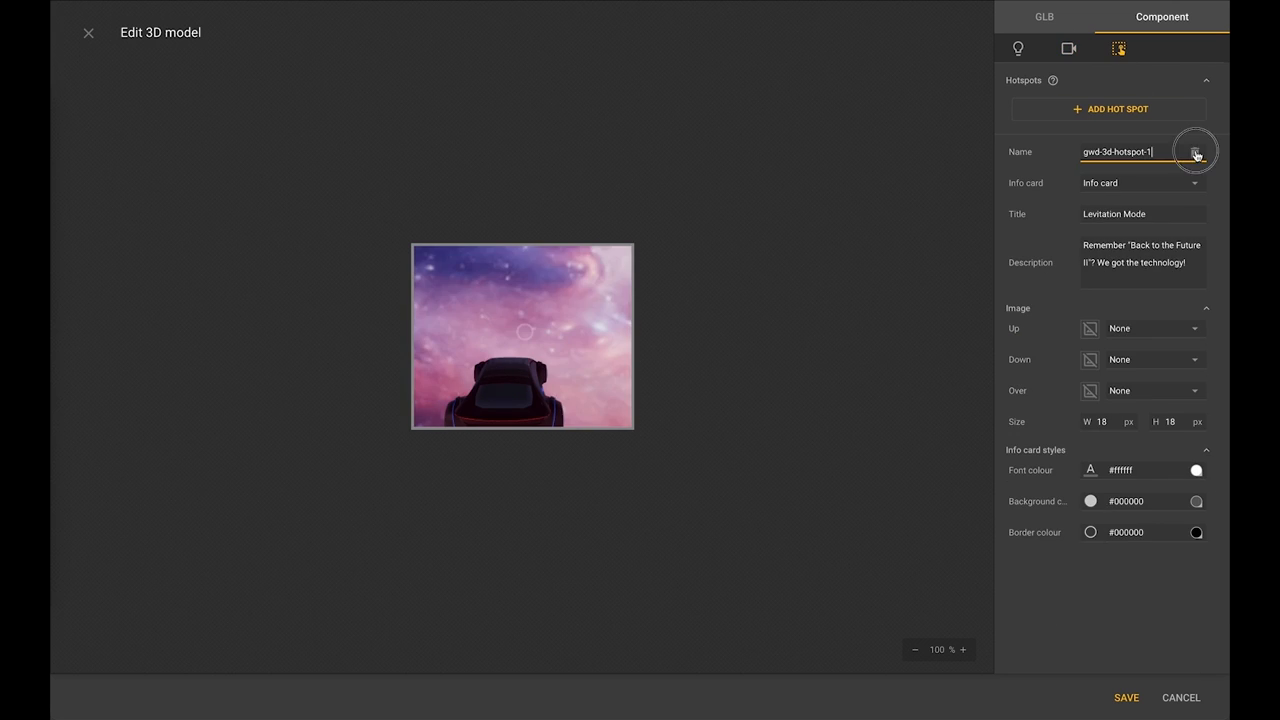
pyautogui.click(1195, 153)
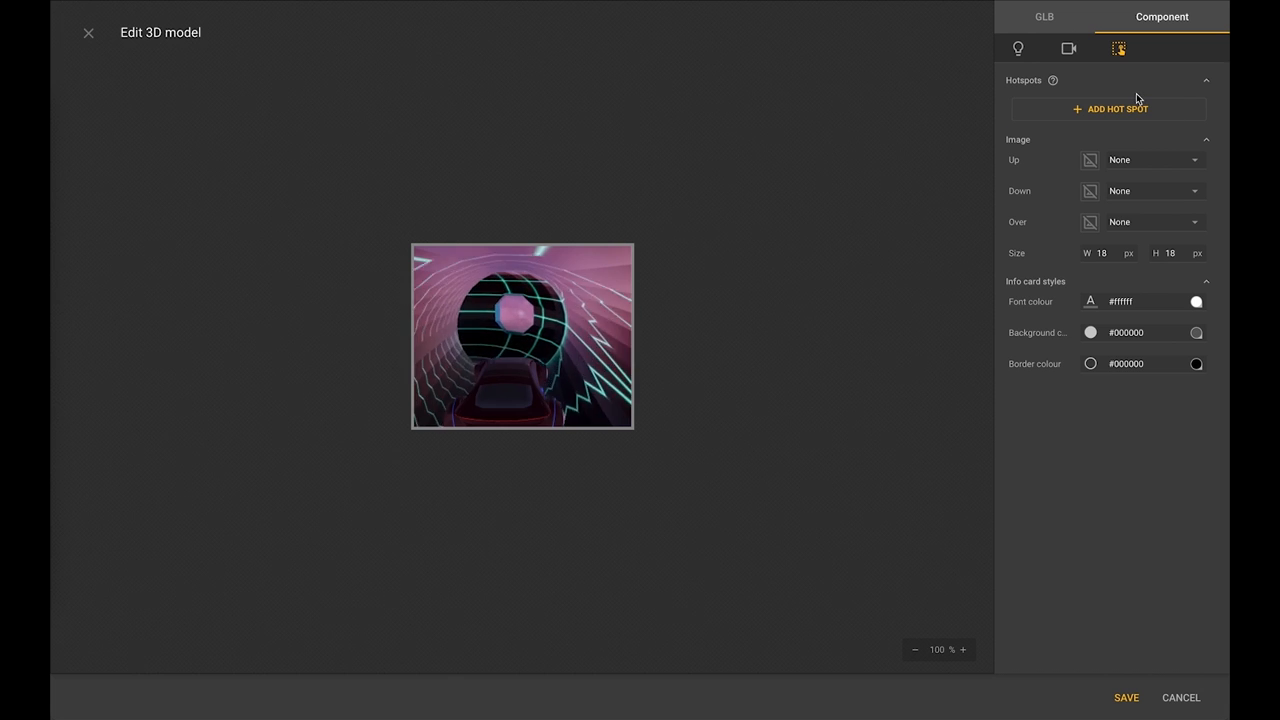
# Set the initial camera view to yaw 0°, pitch 90° and zoom 2.5 m.
pyautogui.click(1069, 49)
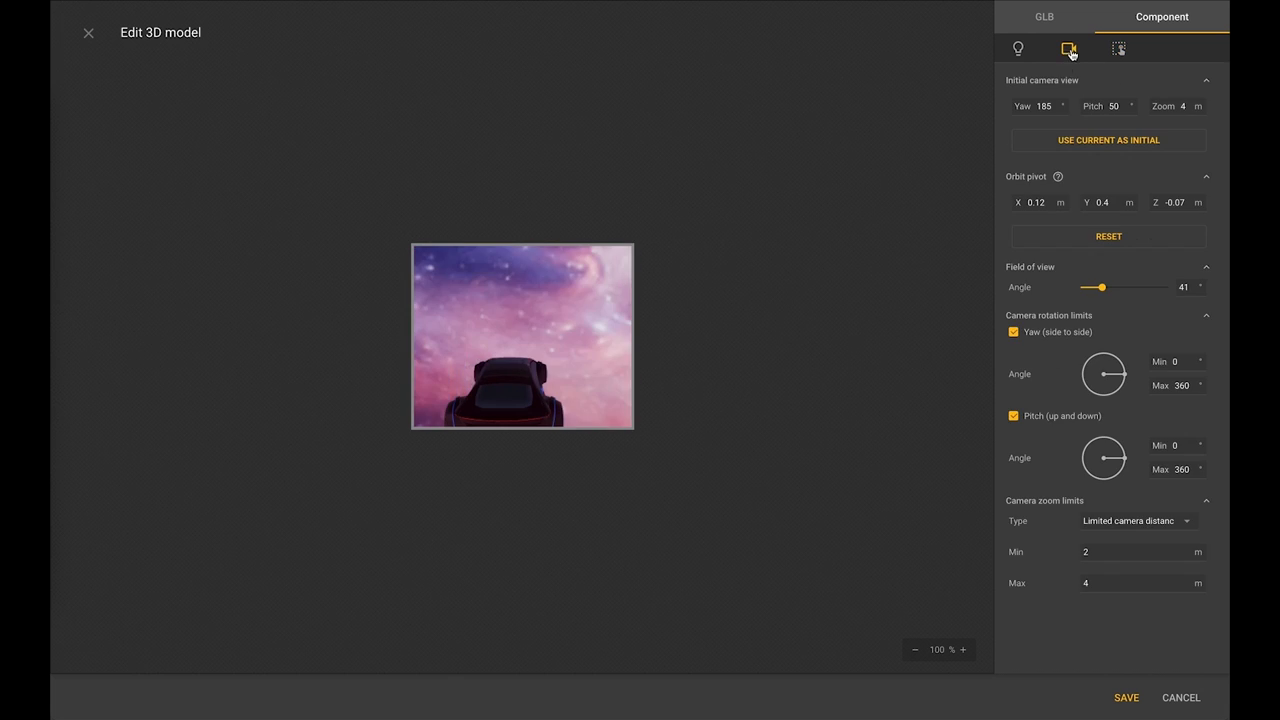
pyautogui.doubleClick(1045, 105)
pyautogui.write('0')
pyautogui.press('Tab')
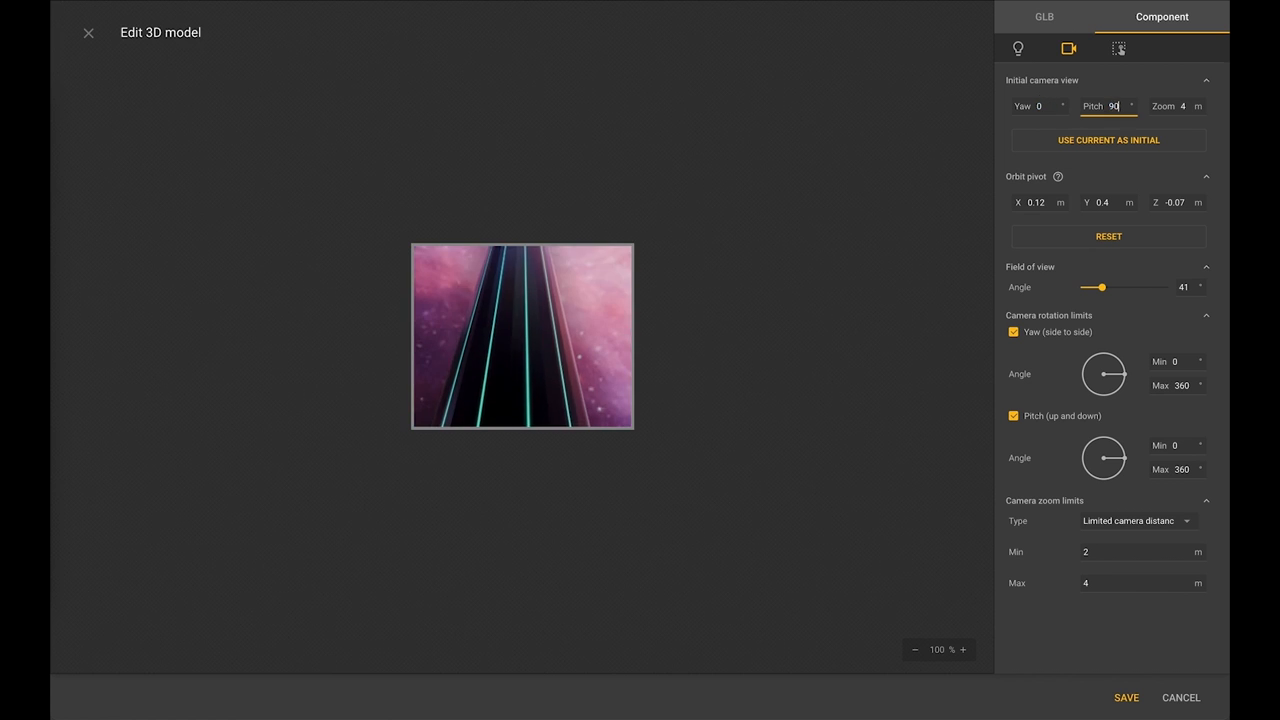
pyautogui.click(1085, 143)
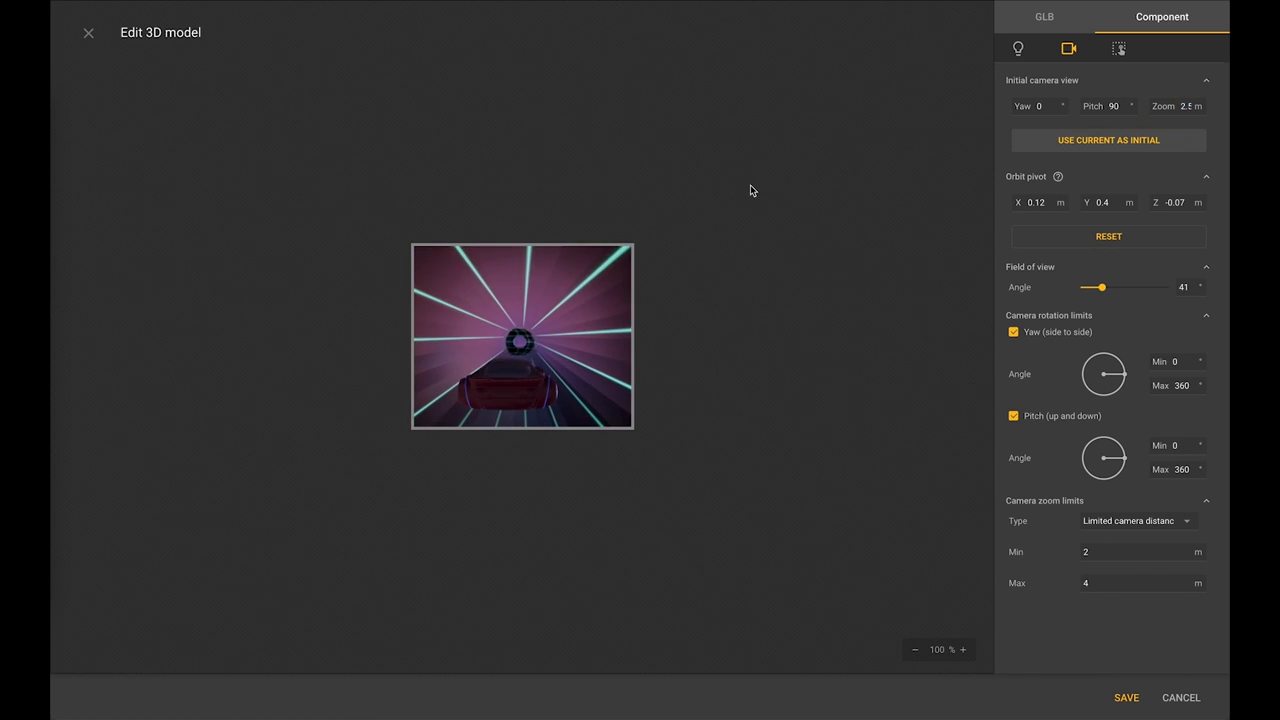
# Turn off auto-play for the model's animations.
pyautogui.click(1018, 48)
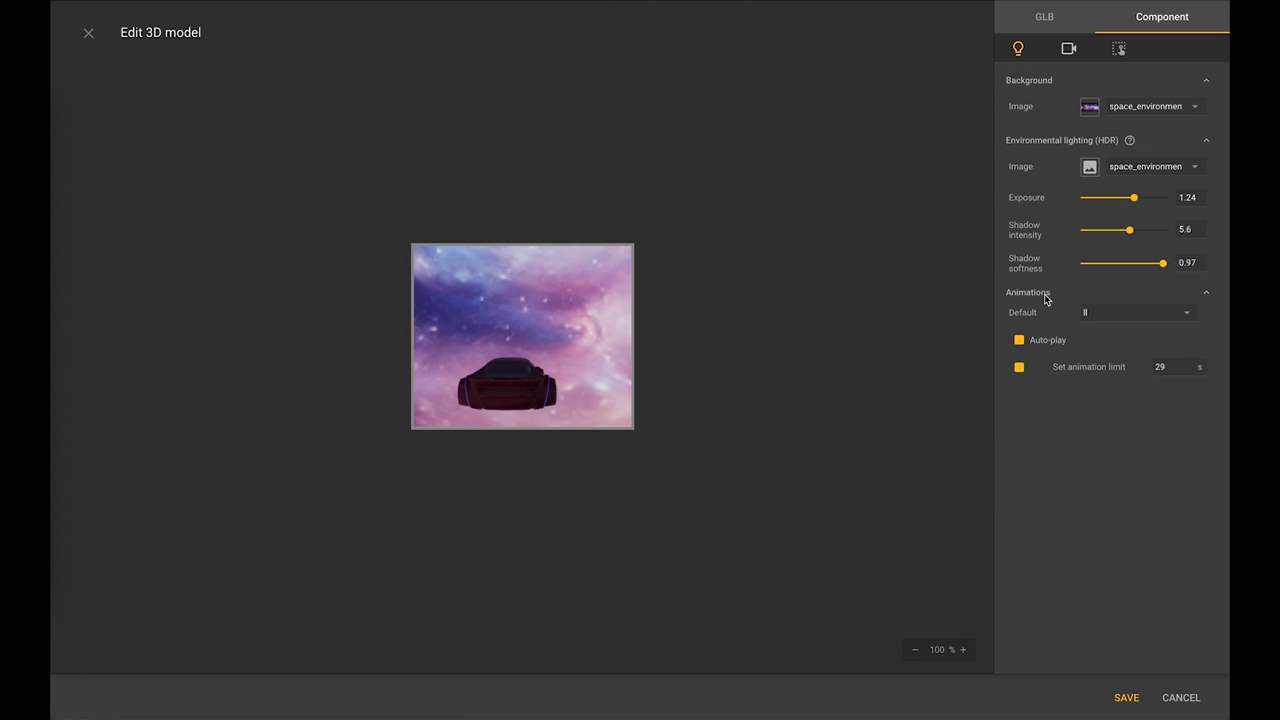
pyautogui.click(1019, 340)
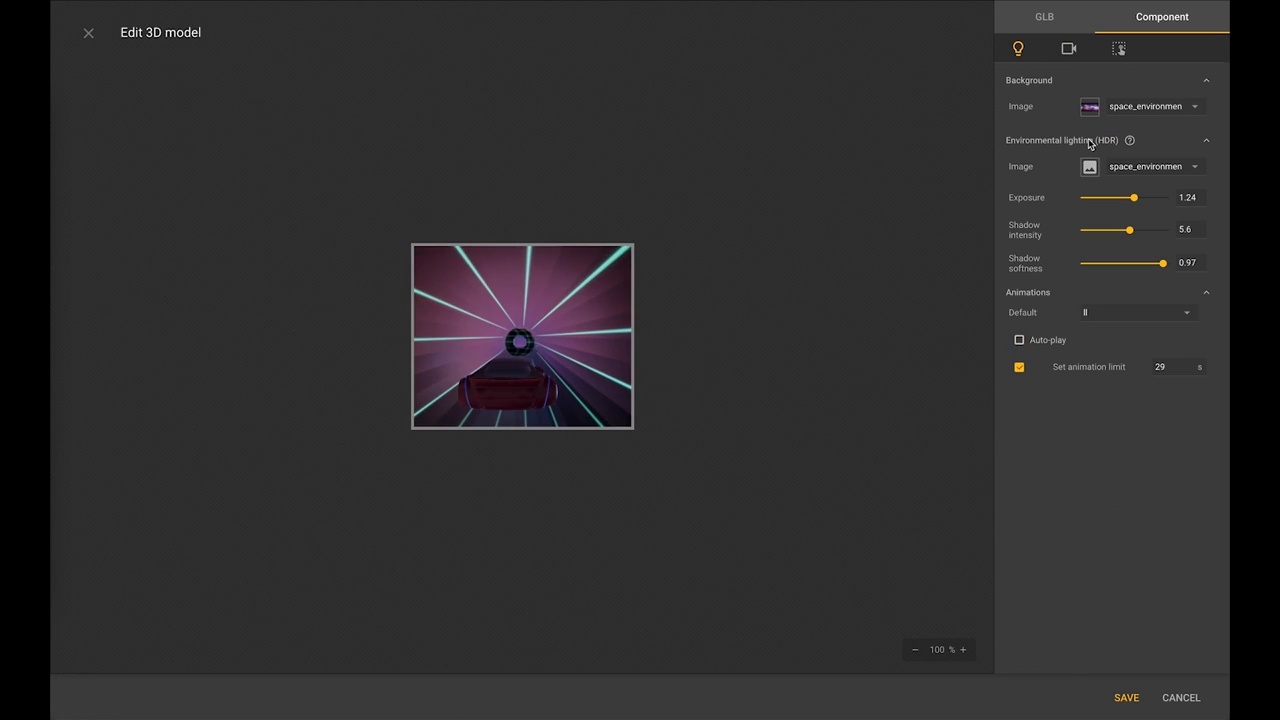
# Set the camera's orbit pivot to X 0 m and Z -1 m.
pyautogui.click(1068, 48)
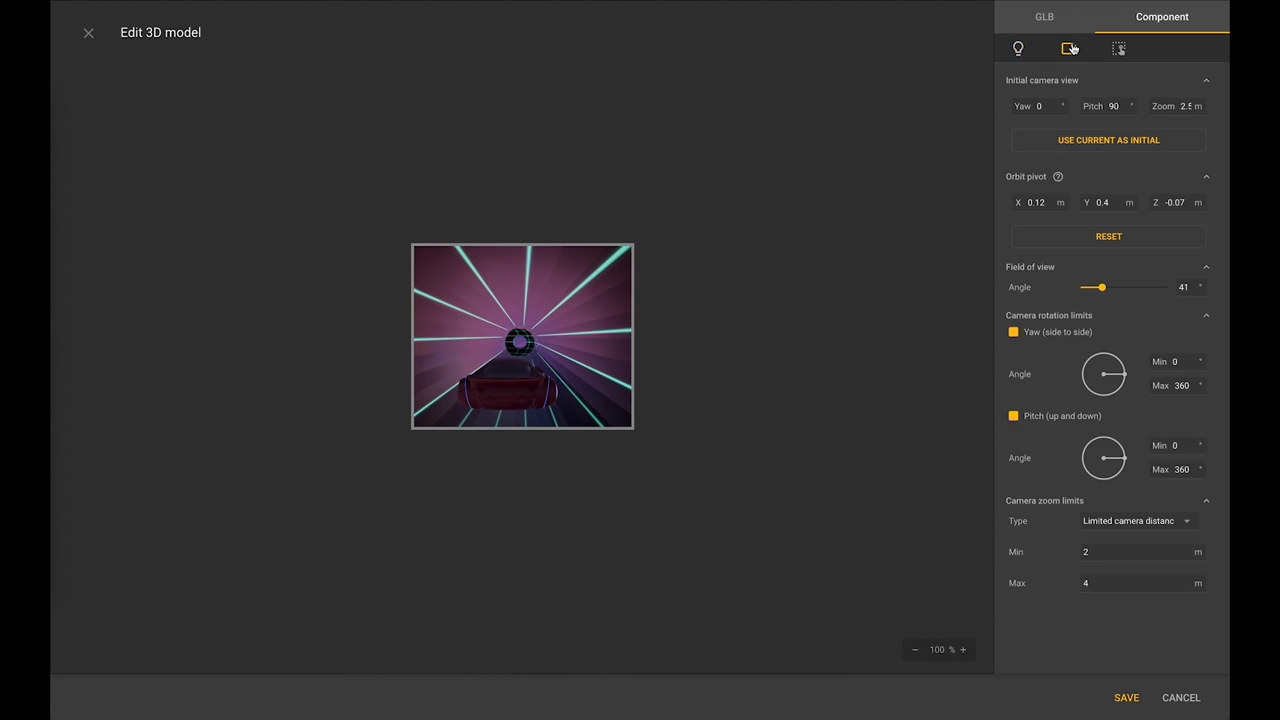
pyautogui.doubleClick(1040, 202)
pyautogui.press('Tab')
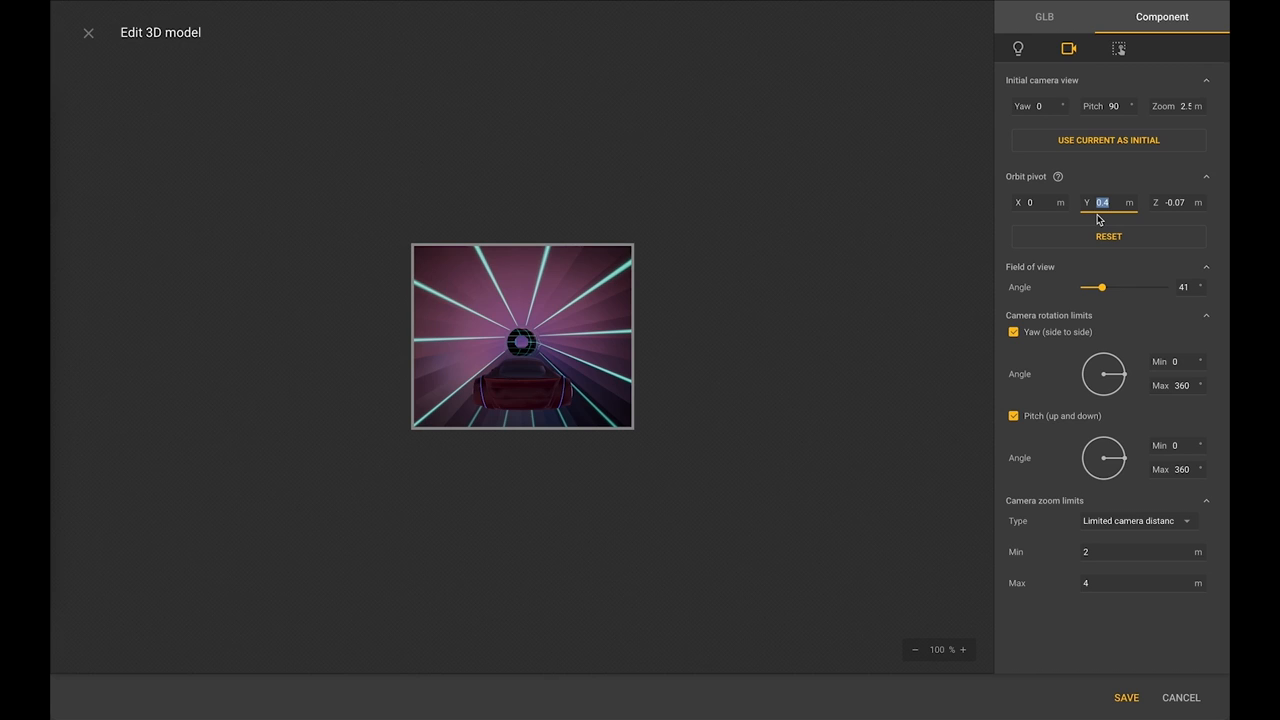
pyautogui.press('Tab')
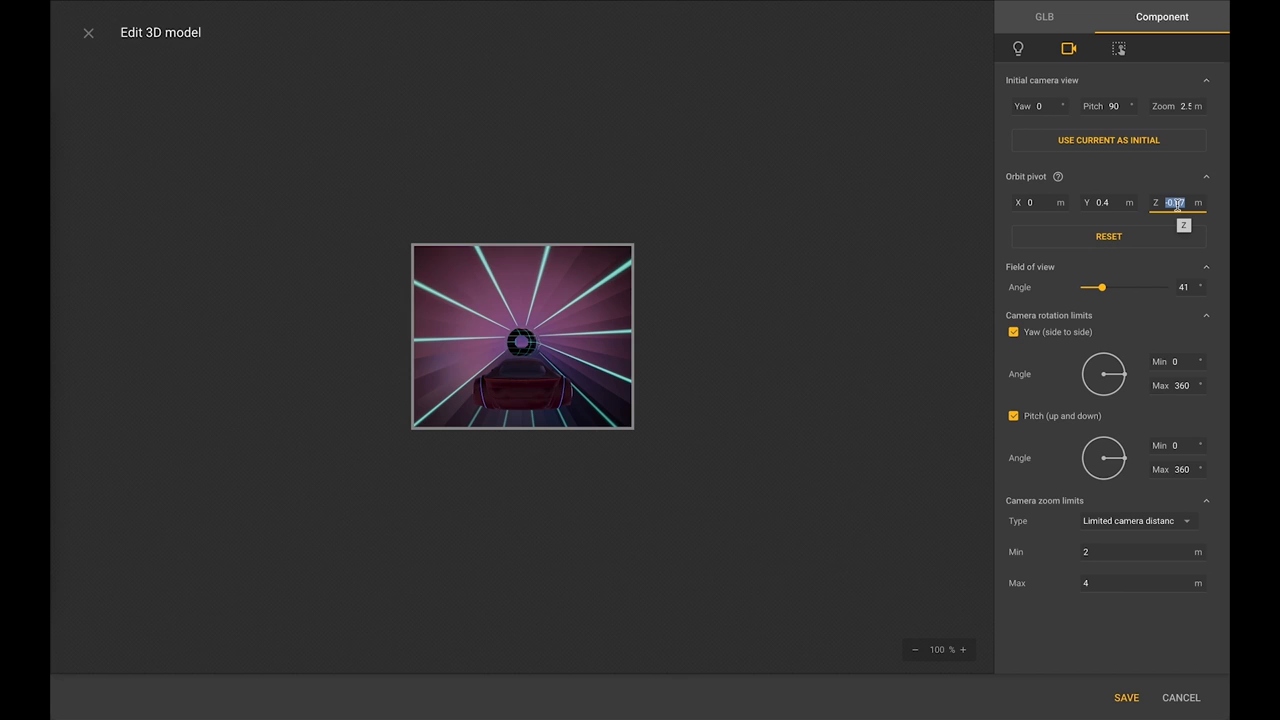
pyautogui.write('-1')
pyautogui.press('Tab')
pyautogui.click(1166, 204)
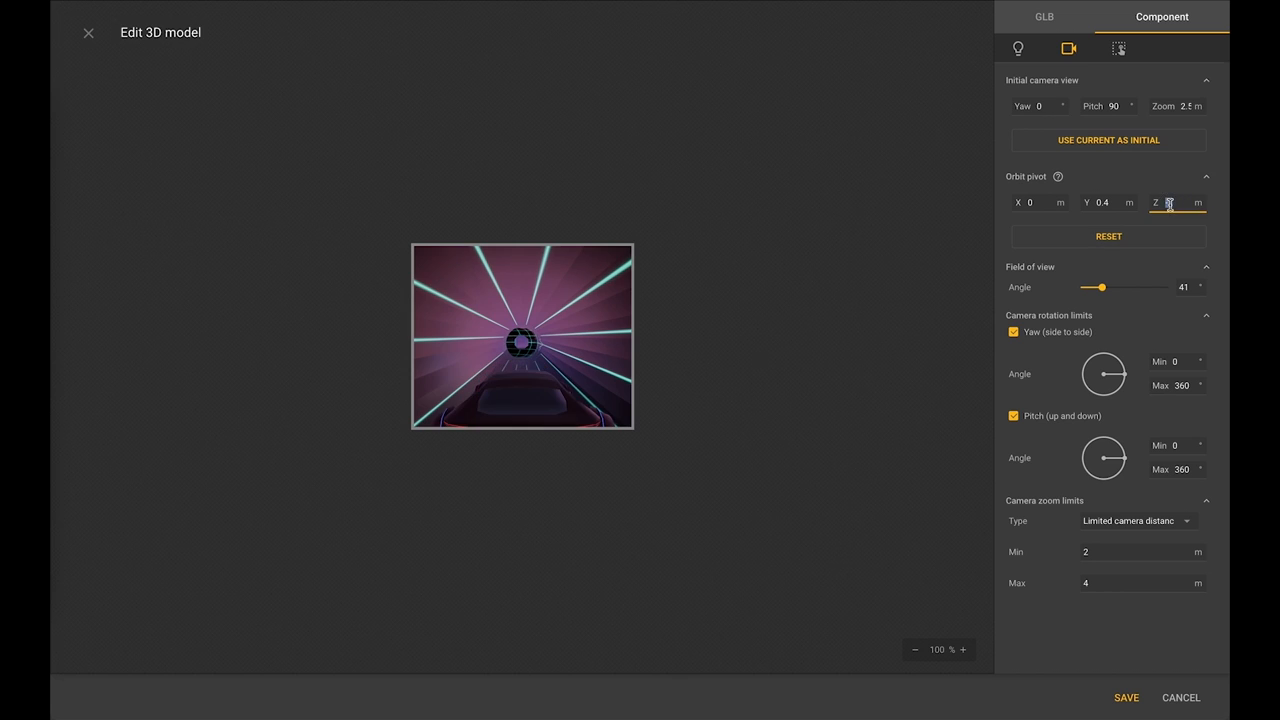
pyautogui.doubleClick(1169, 204)
pyautogui.write('-')
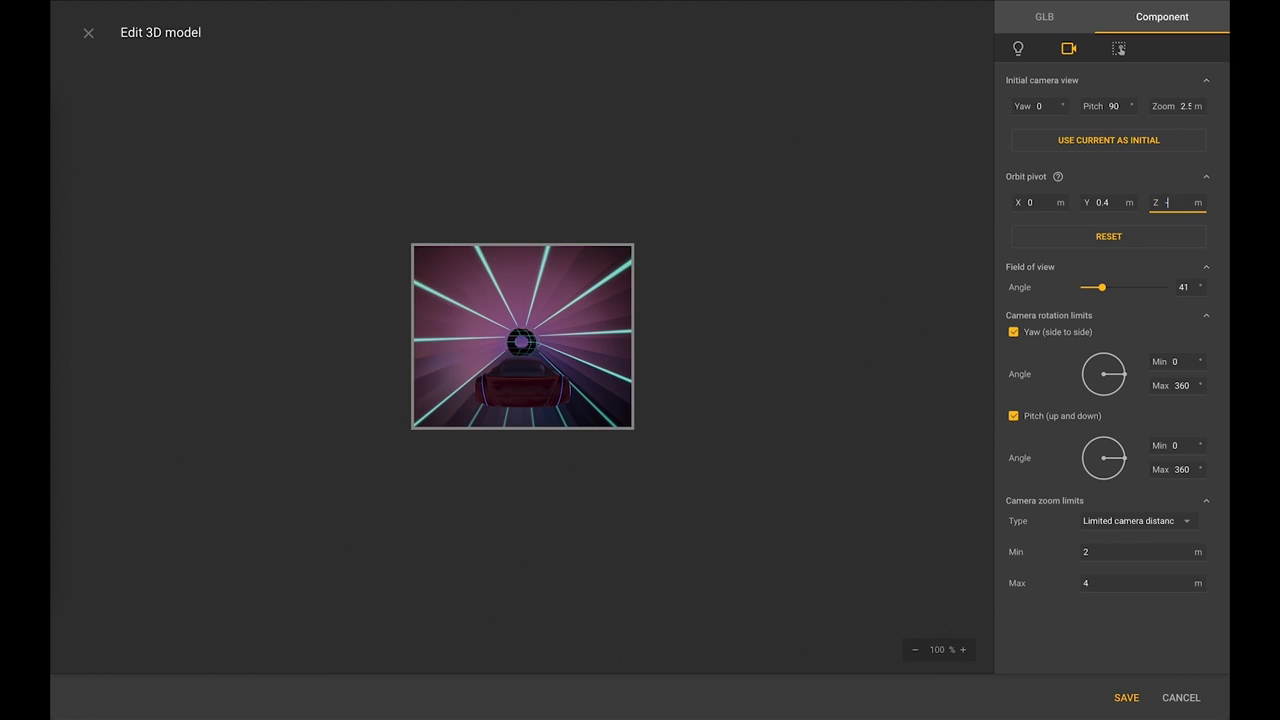
pyautogui.write('1')
pyautogui.press('Tab')
# Widen the camera's field of view angle to 60°.
pyautogui.click(1102, 288)
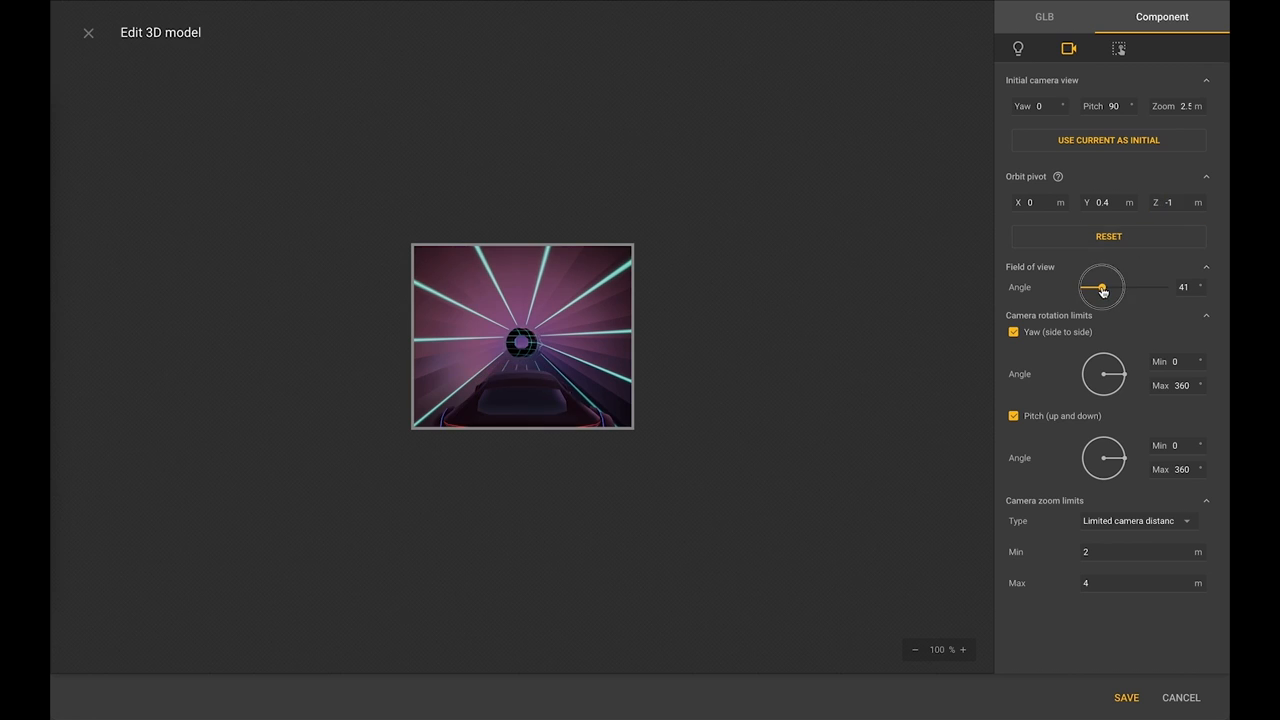
pyautogui.moveTo(1102, 290); pyautogui.dragTo(1111, 290)
pyautogui.moveTo(591, 326); pyautogui.dragTo(591, 331)
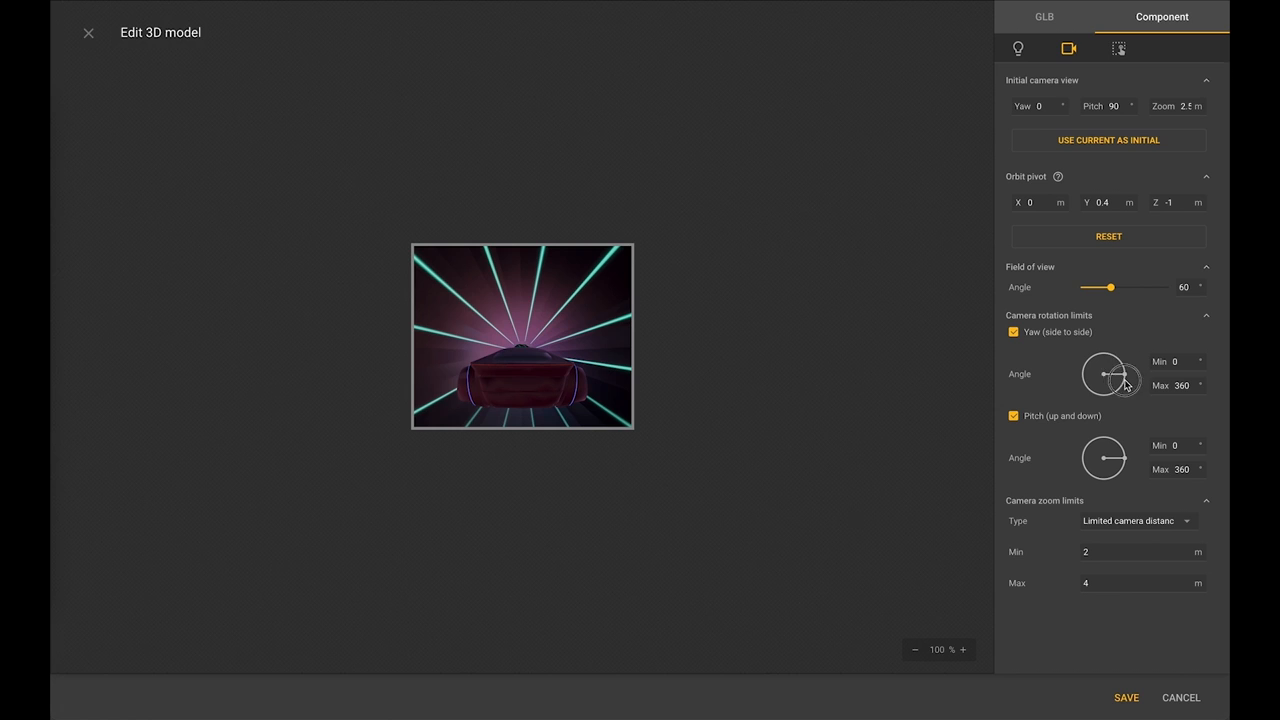
# Limit the camera's side-to-side yaw rotation to a minimum of -15° and a maximum of 15°.
pyautogui.moveTo(1126, 380); pyautogui.dragTo(1122, 369)
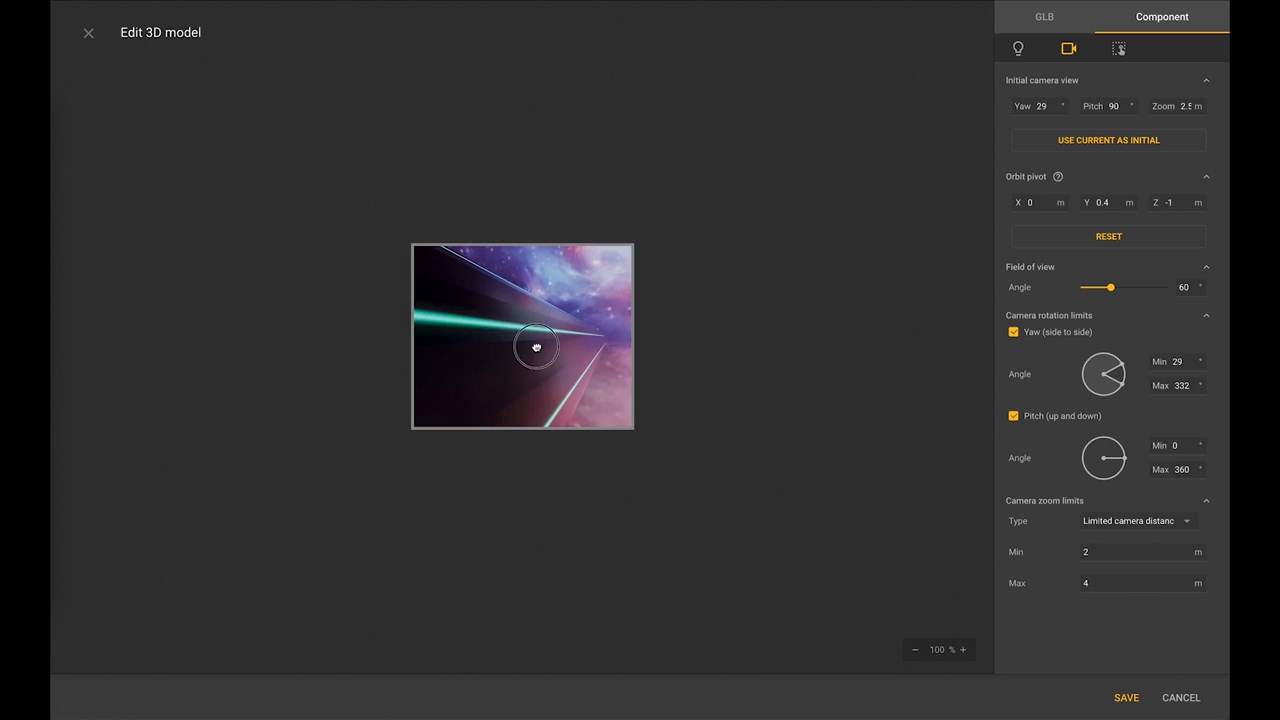
pyautogui.moveTo(531, 349); pyautogui.dragTo(623, 340)
pyautogui.doubleClick(1178, 362)
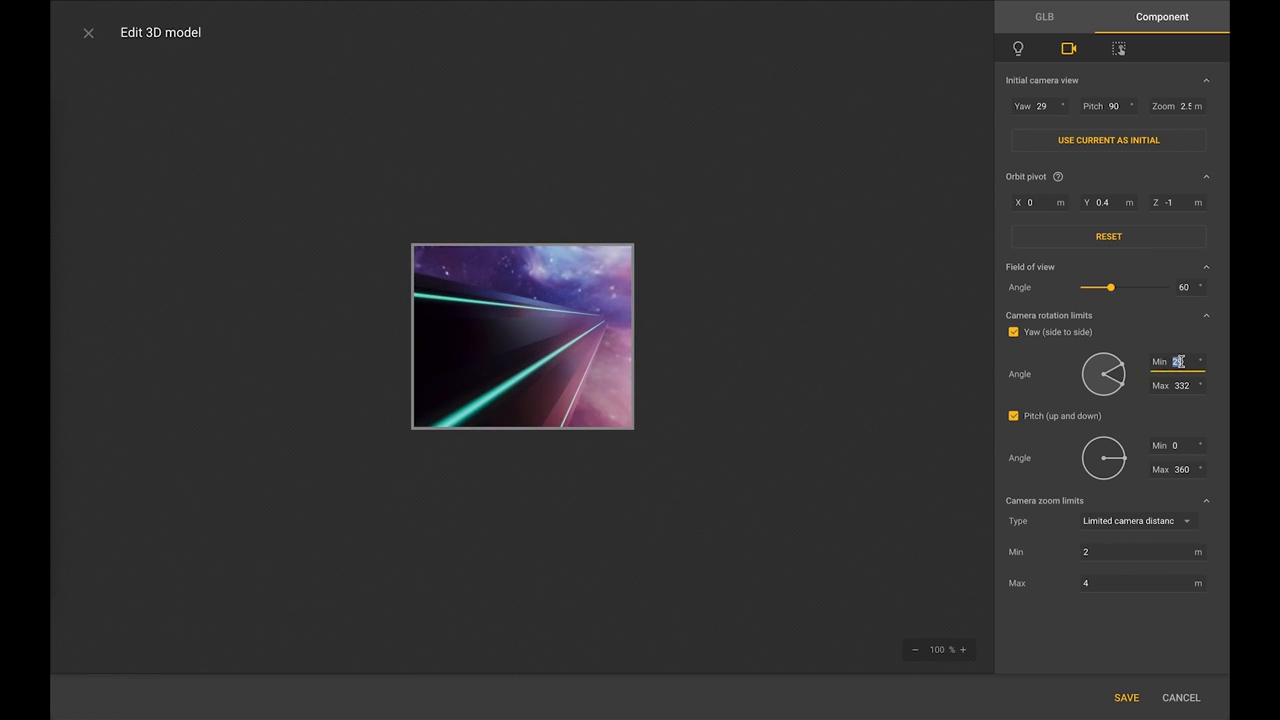
pyautogui.write('-15')
pyautogui.press('Tab')
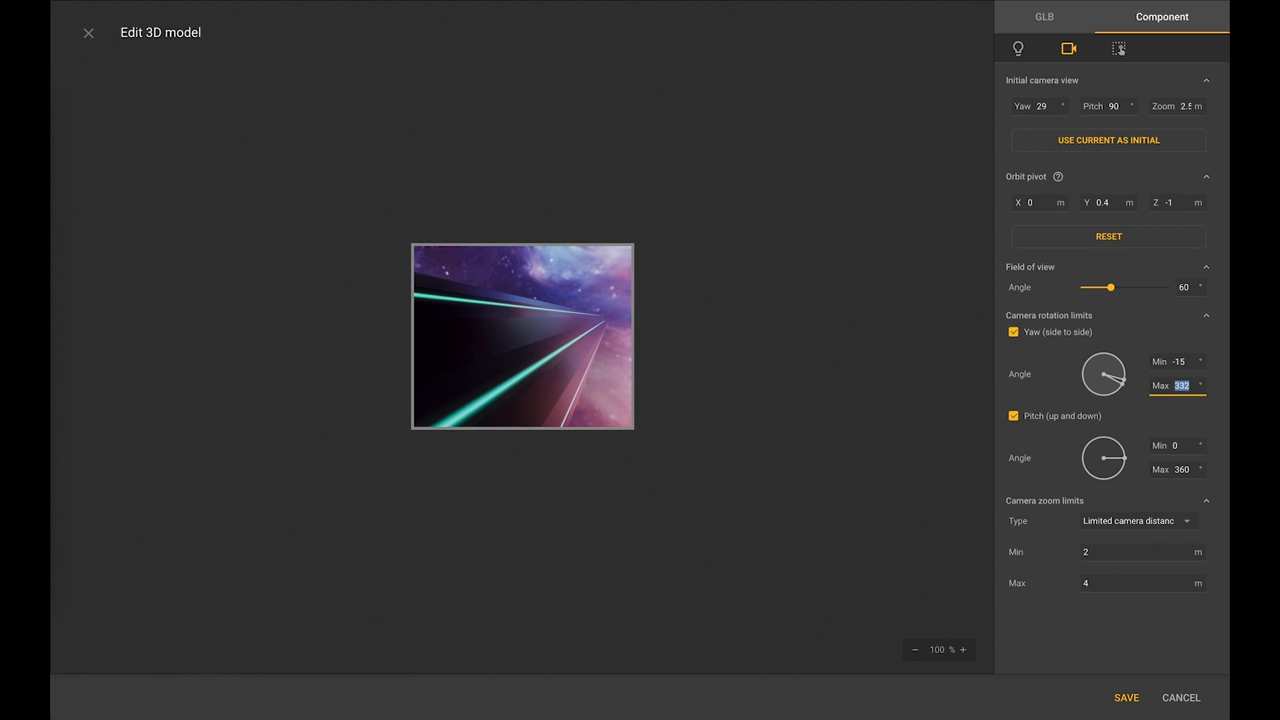
pyautogui.press('Tab')
pyautogui.moveTo(519, 368)
pyautogui.mouseDown()
pyautogui.moveTo(628, 368)
pyautogui.moveTo(526, 351)
pyautogui.moveTo(526, 374)
pyautogui.moveTo(501, 375)
pyautogui.moveTo(554, 360)
pyautogui.moveTo(531, 363)
pyautogui.mouseUp()
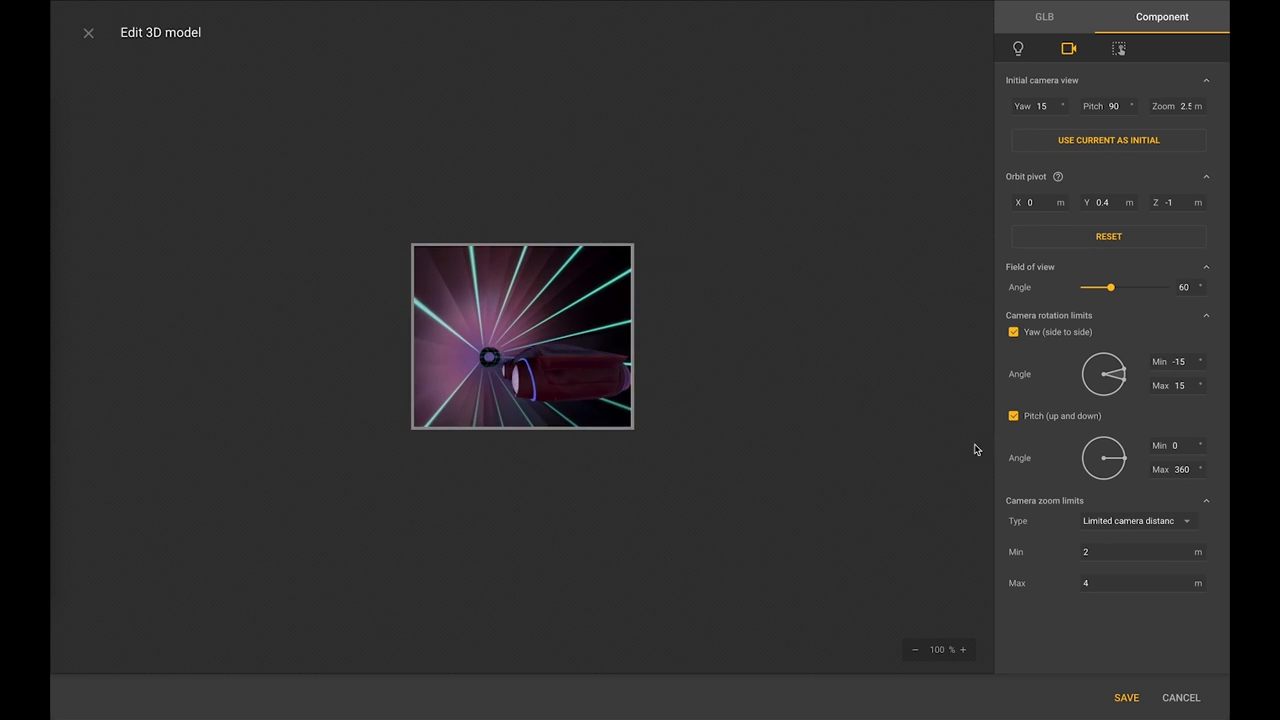
# Limit the camera's up-and-down pitch rotation to a minimum of 70° and a maximum of 110°, and test it in the preview.
pyautogui.doubleClick(1116, 105)
pyautogui.doubleClick(1177, 445)
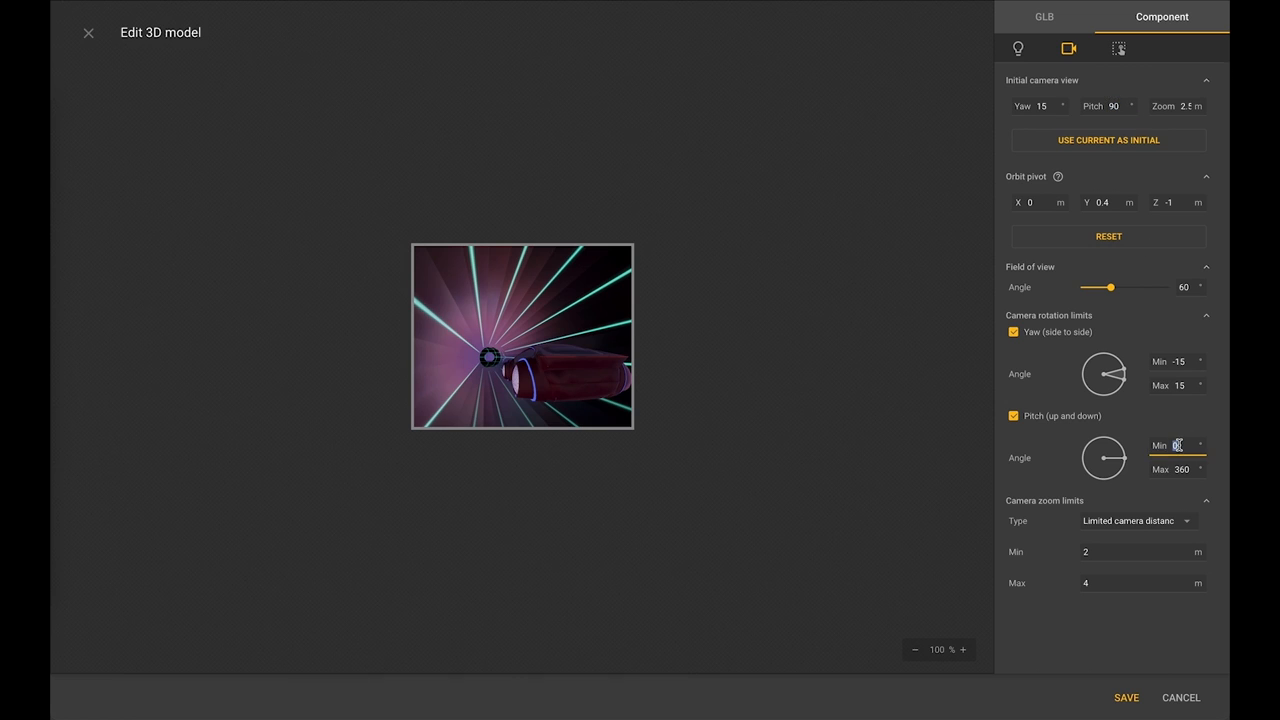
pyautogui.press('Tab')
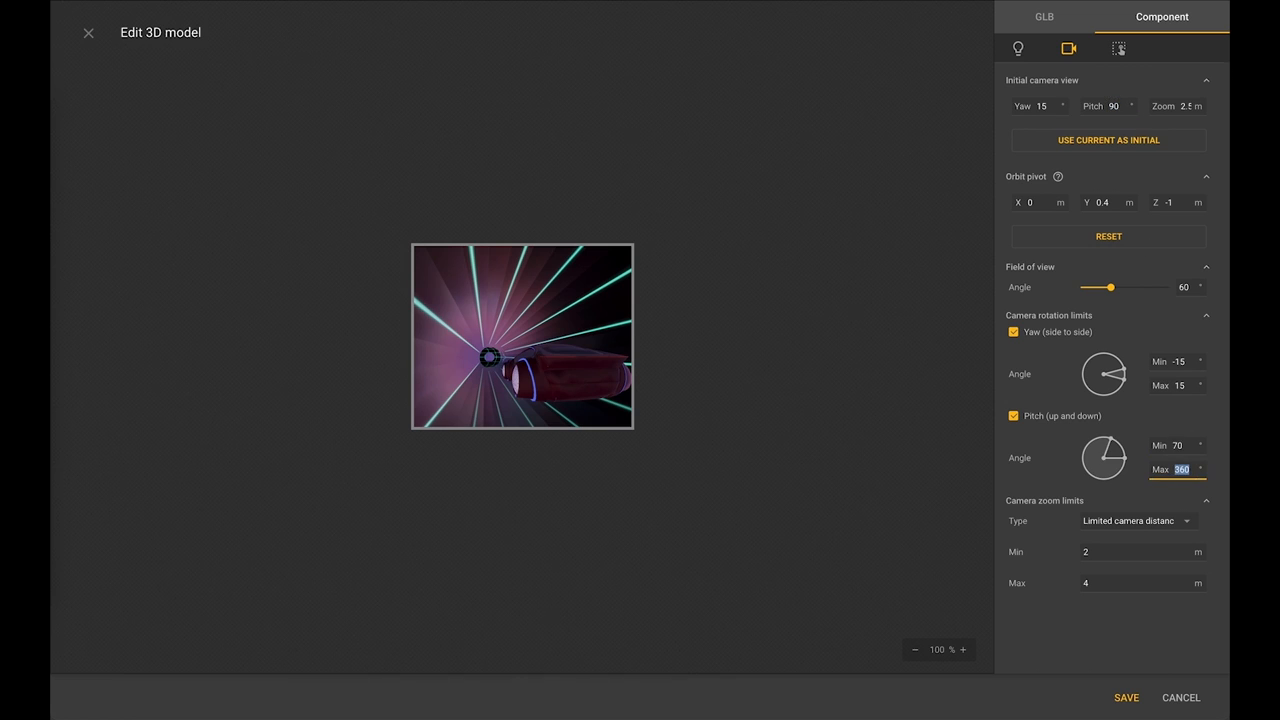
pyautogui.write('110')
pyautogui.press('Return')
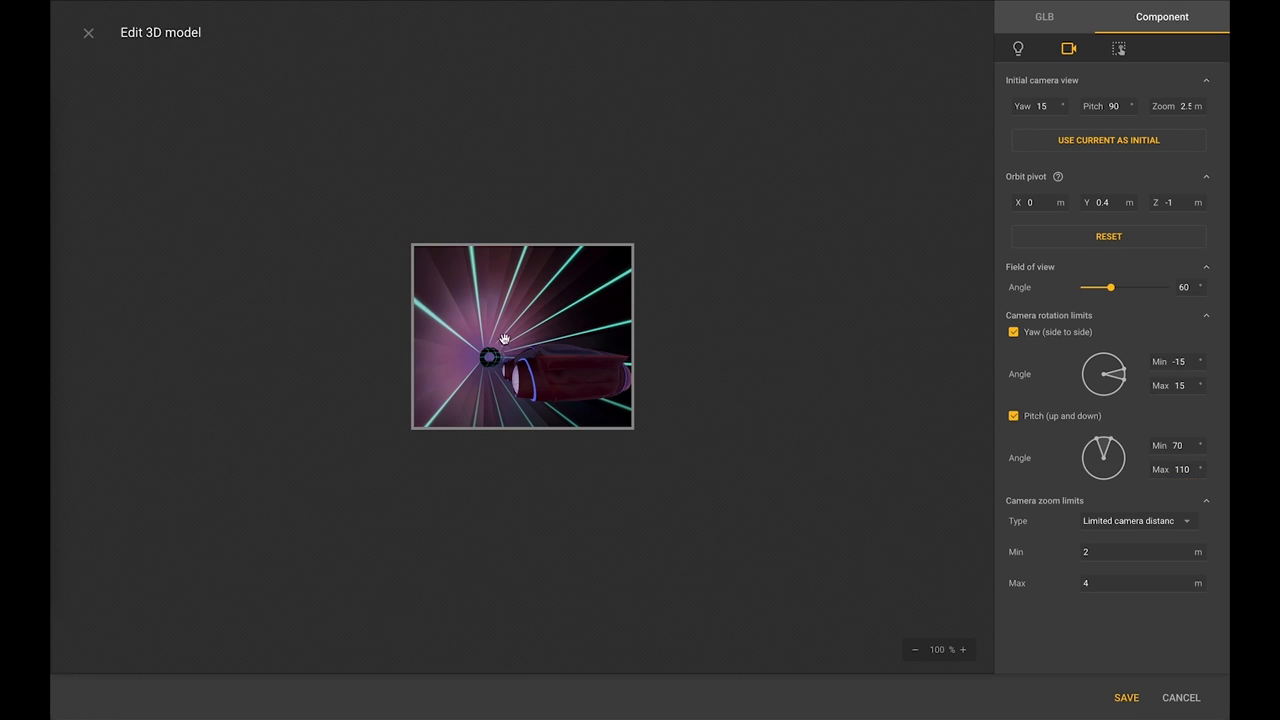
pyautogui.moveTo(504, 339); pyautogui.dragTo(528, 310)
# Raise the minimum pitch rotation limit to 80° and orbit the preview to check it.
pyautogui.doubleClick(1179, 446)
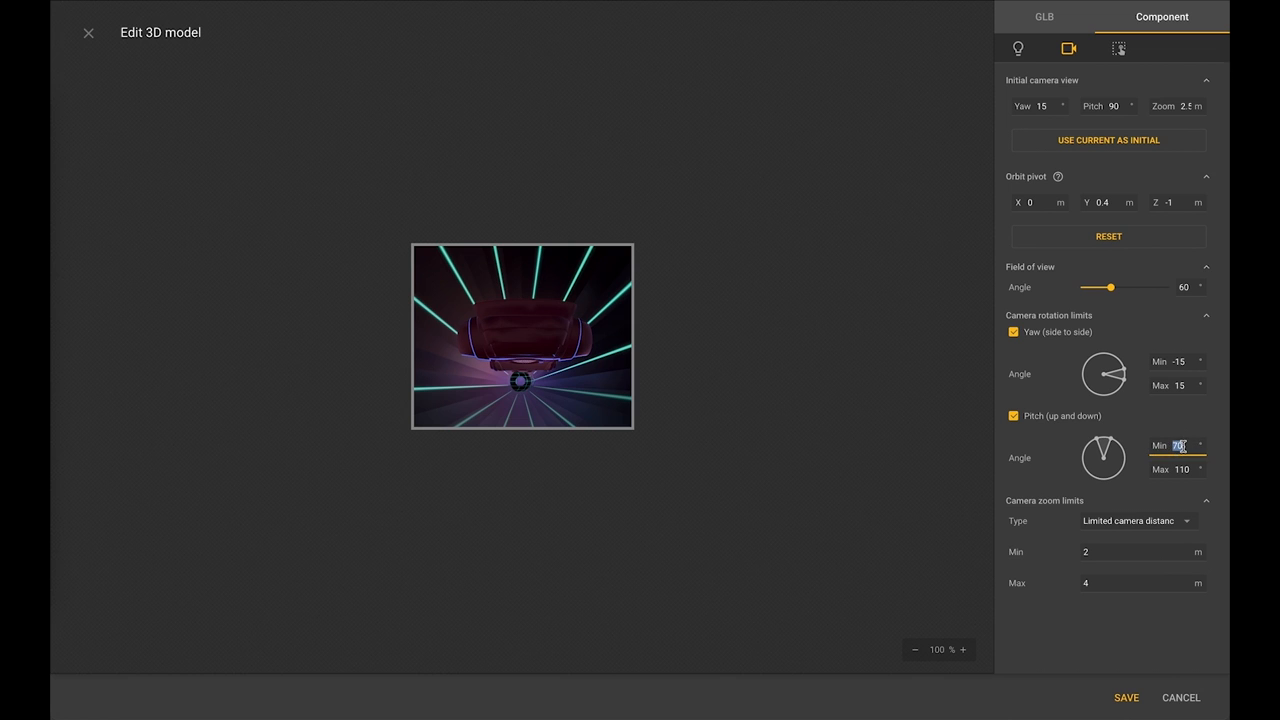
pyautogui.press('Tab')
pyautogui.moveTo(533, 355); pyautogui.dragTo(560, 344)
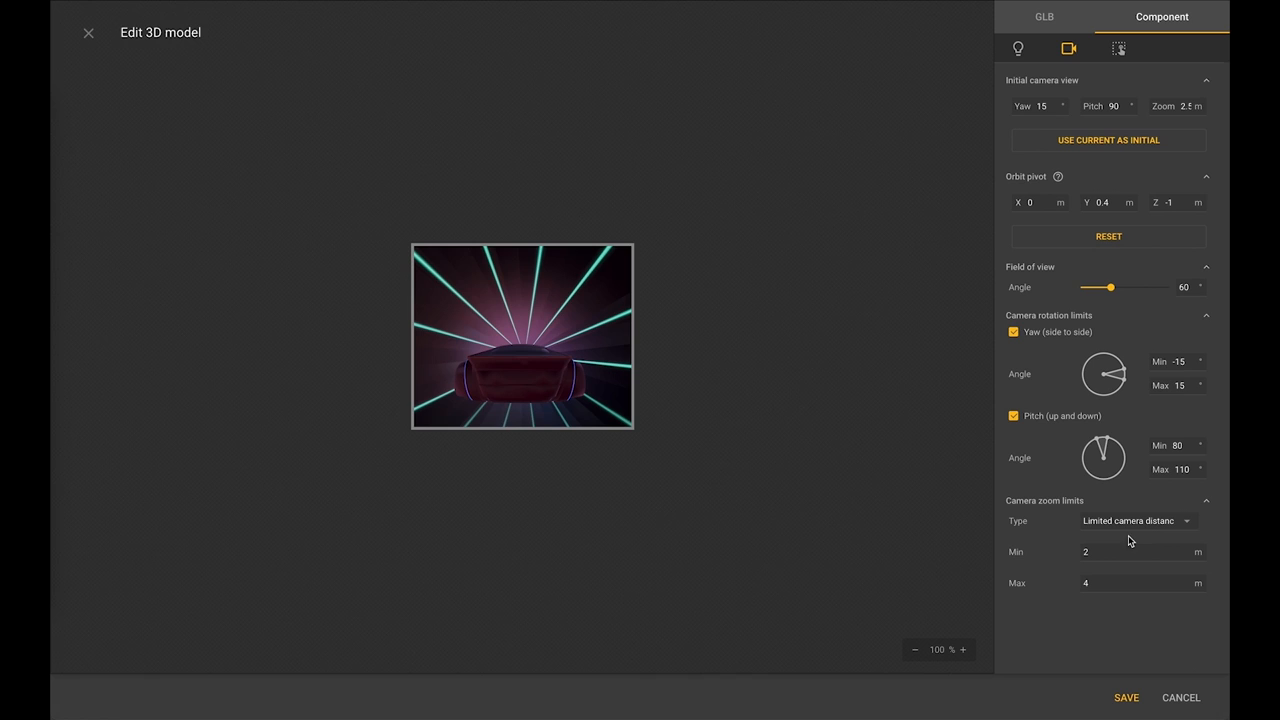
# Select limited camera distance for the camera zoom limits and set both the minimum and maximum to 1 m.
pyautogui.click(1189, 522)
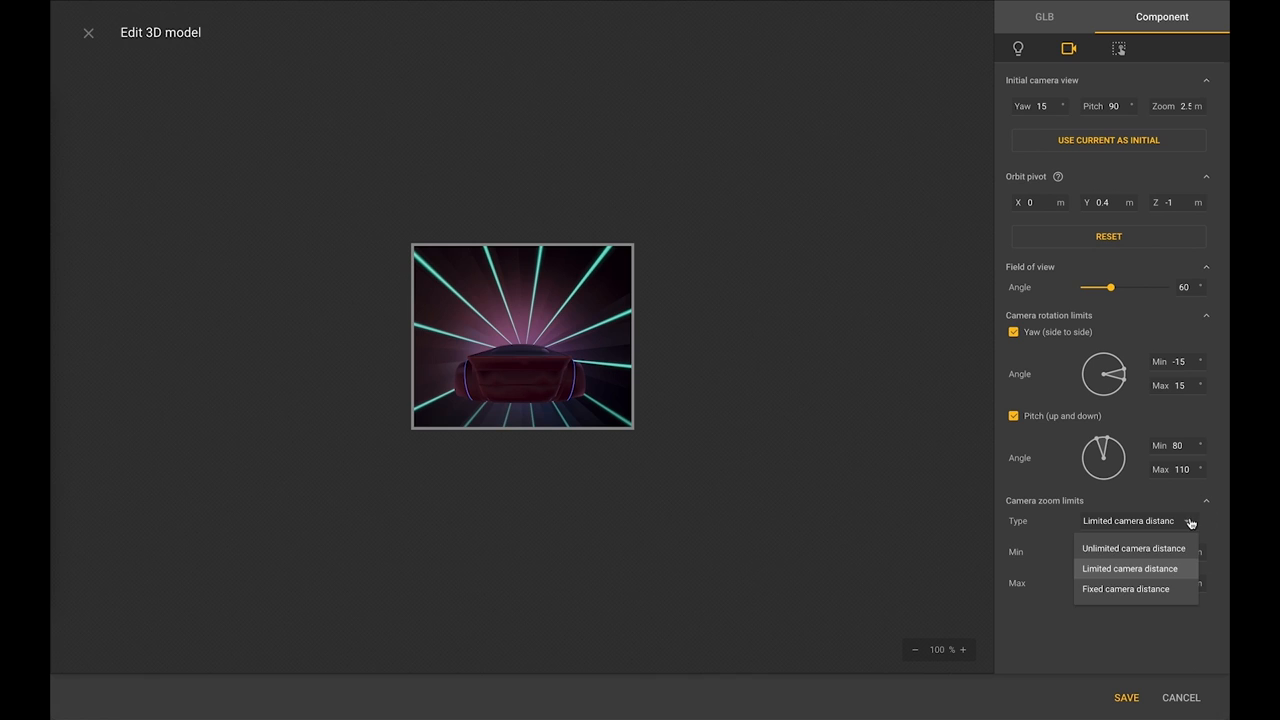
pyautogui.click(1133, 568)
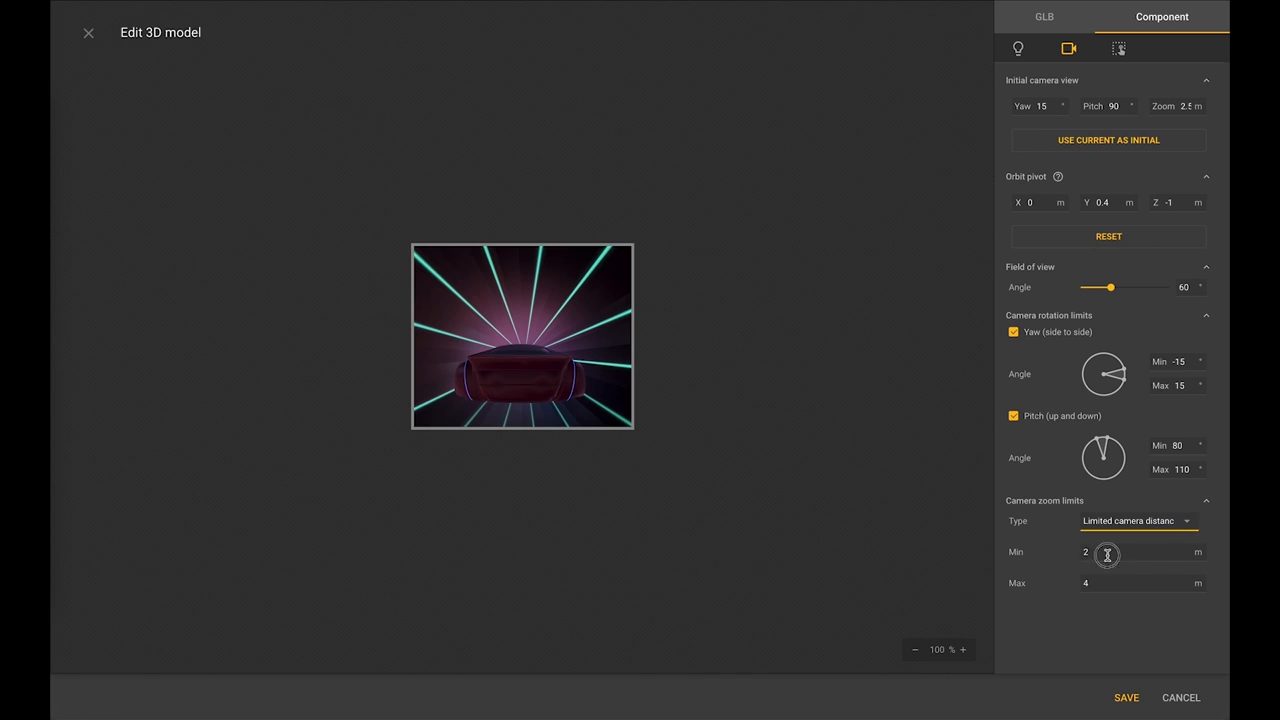
pyautogui.click(1107, 554)
pyautogui.write('1')
pyautogui.press('Tab')
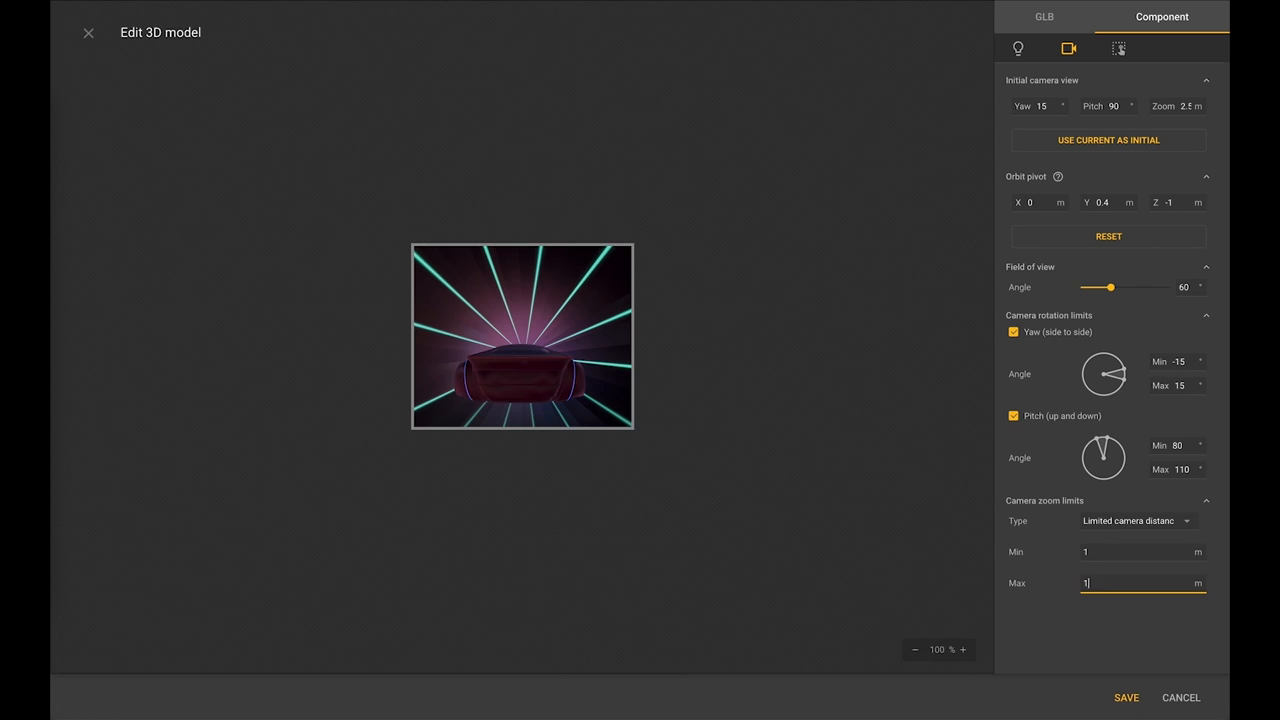
pyautogui.write('1')
pyautogui.press('Tab')
# Try a camera zoom range with a minimum of 2.8 m and a maximum of 3.3 m.
pyautogui.click(1096, 580)
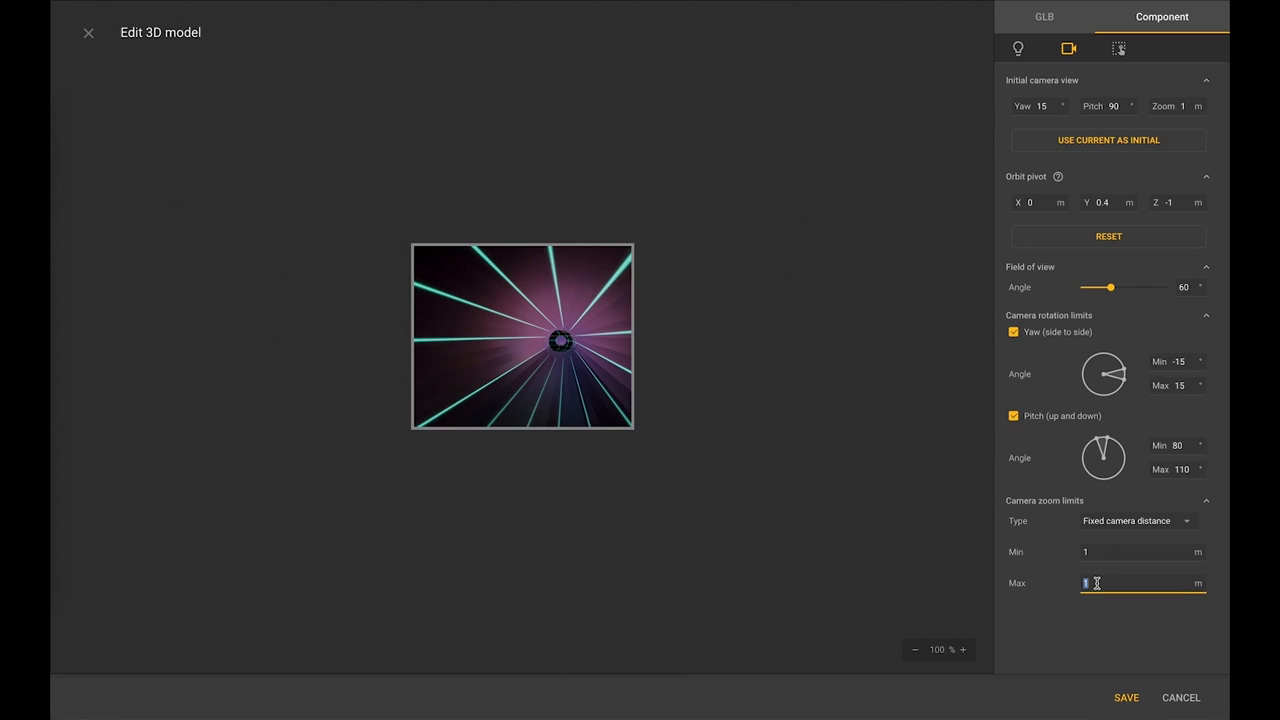
pyautogui.click(1093, 551)
pyautogui.write('3.3')
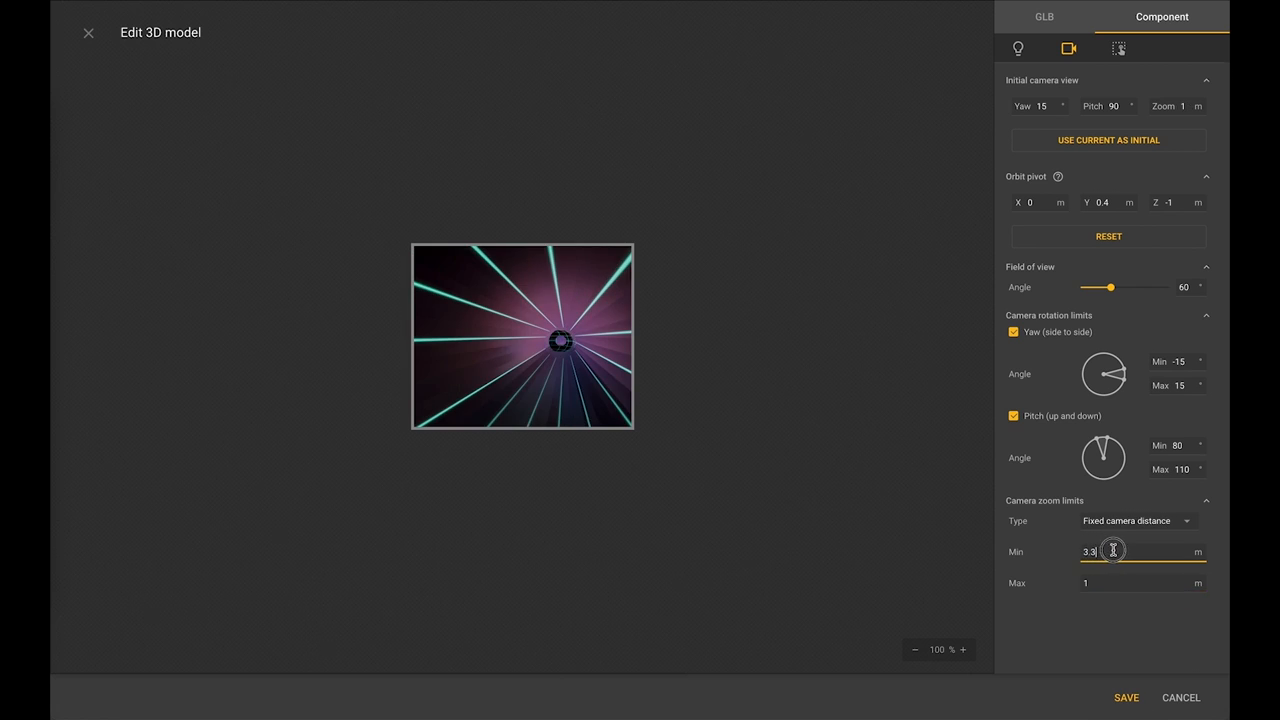
pyautogui.press('Return')
pyautogui.click(1112, 550)
pyautogui.write('2.8')
pyautogui.press('Return')
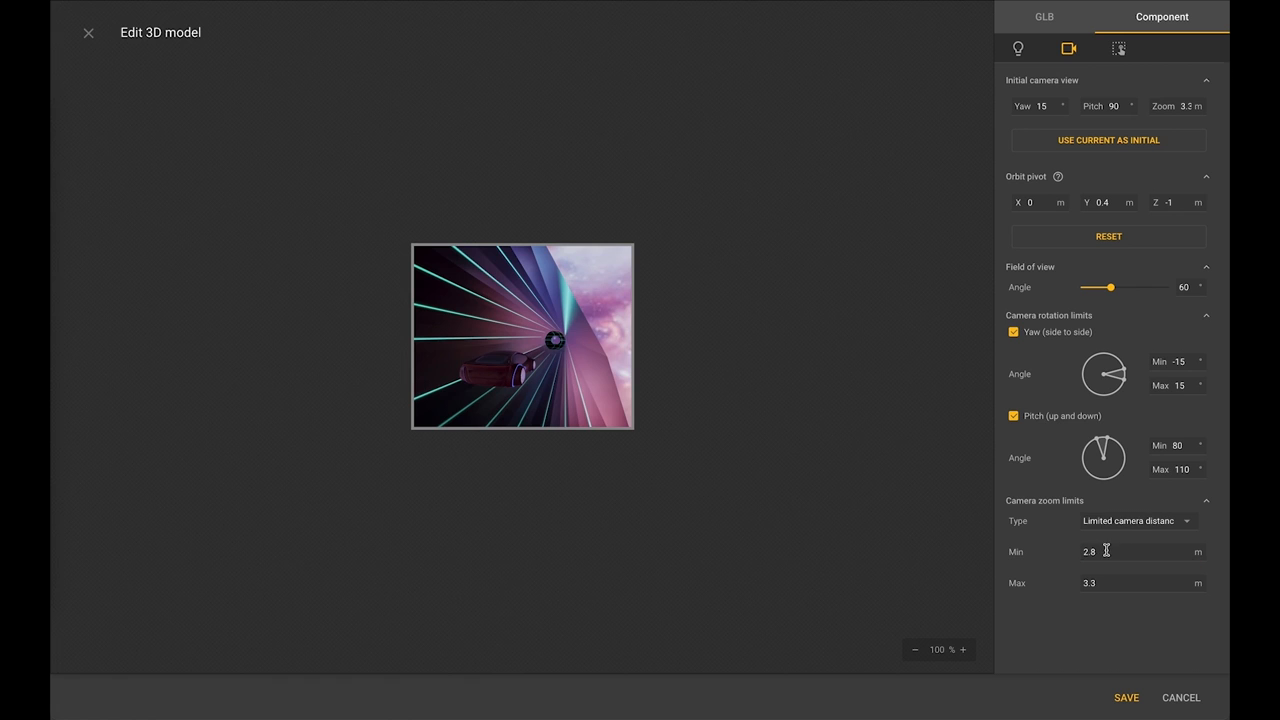
# Set the camera zoom limits to a minimum of 2 m and a maximum of 3 m, and orbit the preview to check them.
pyautogui.click(1106, 550)
pyautogui.press('Tab')
pyautogui.write('3')
pyautogui.press('Return')
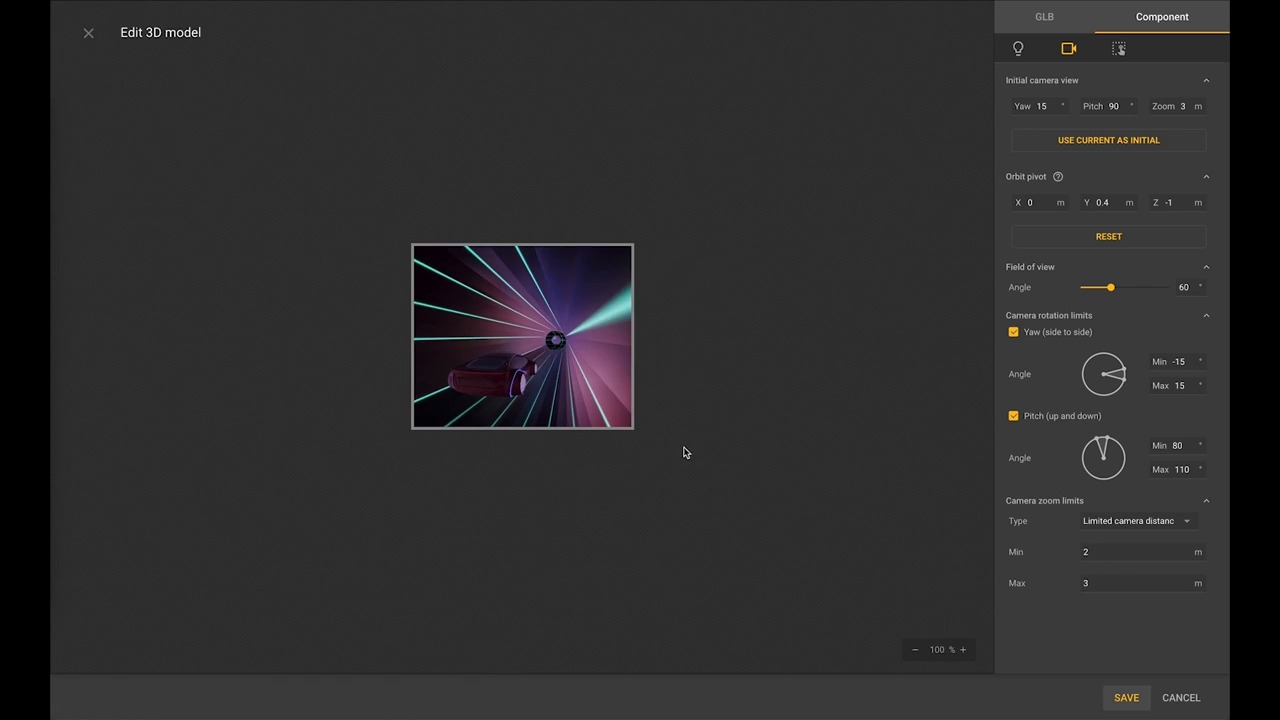
pyautogui.moveTo(537, 374); pyautogui.dragTo(538, 345)
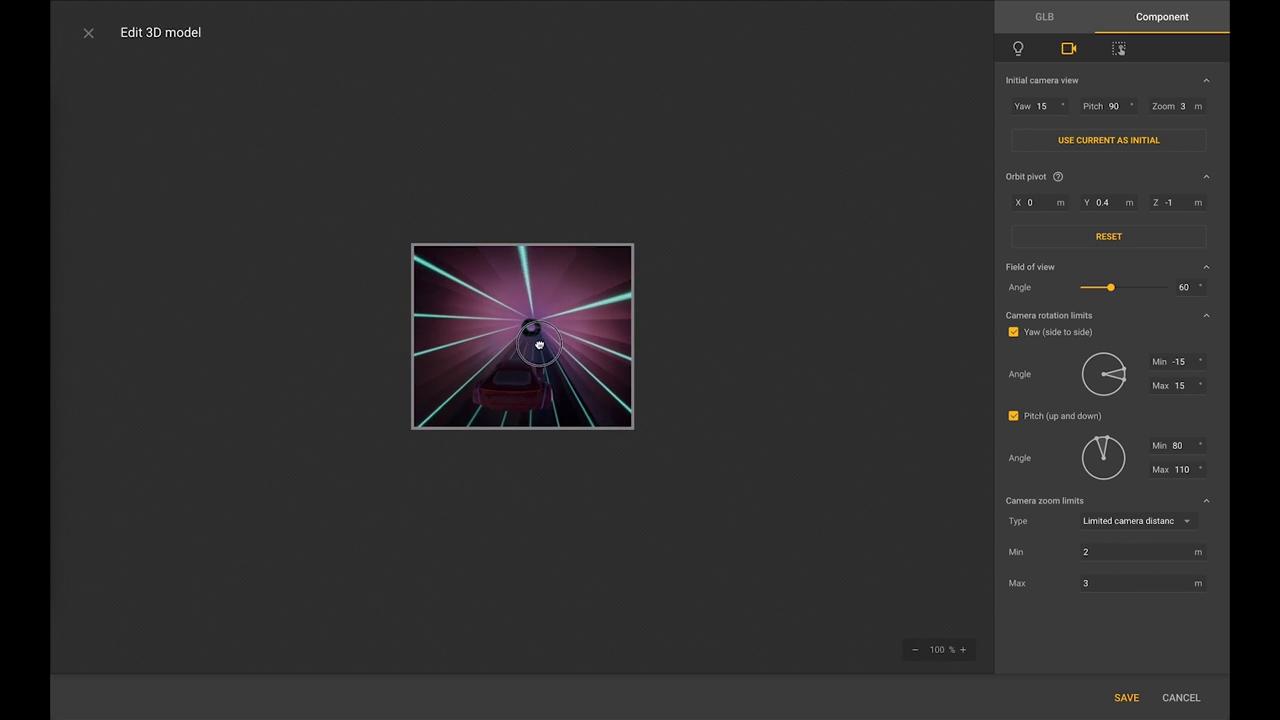
# Toggle the auto-play option for the model's default animation and save the 3D model settings.
pyautogui.click(1019, 50)
pyautogui.click(1020, 340)
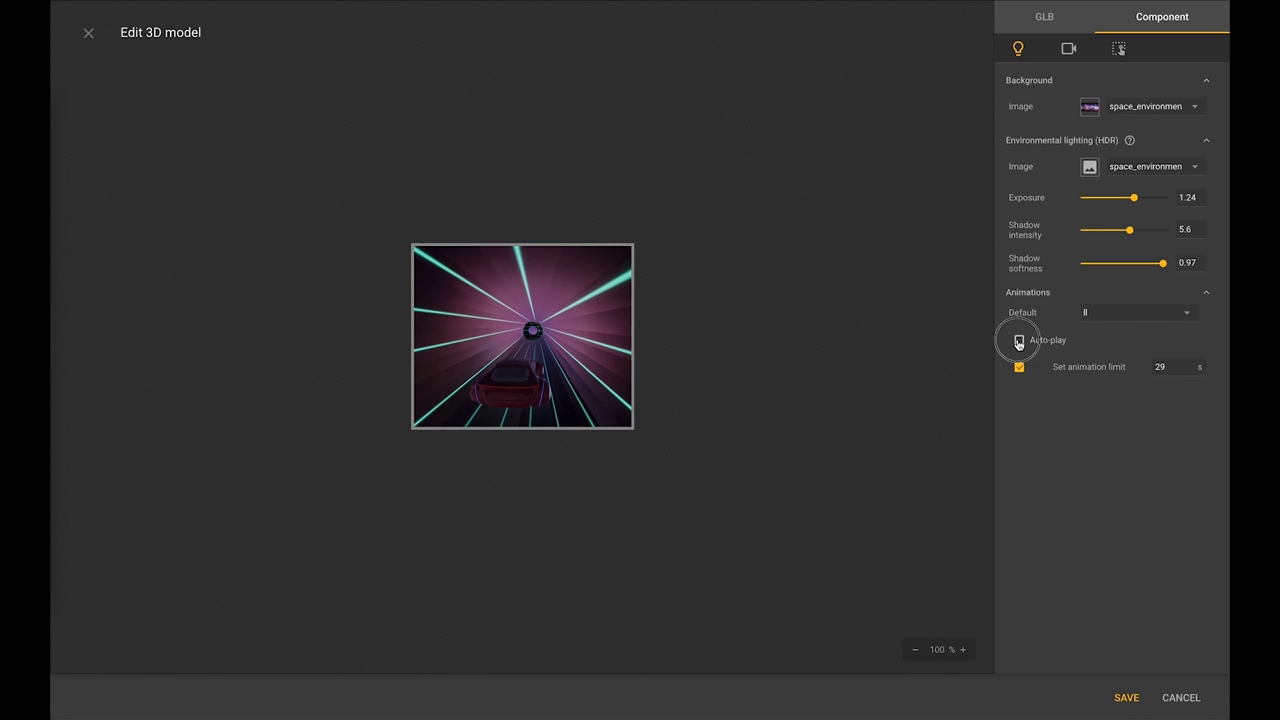
pyautogui.click(1126, 697)
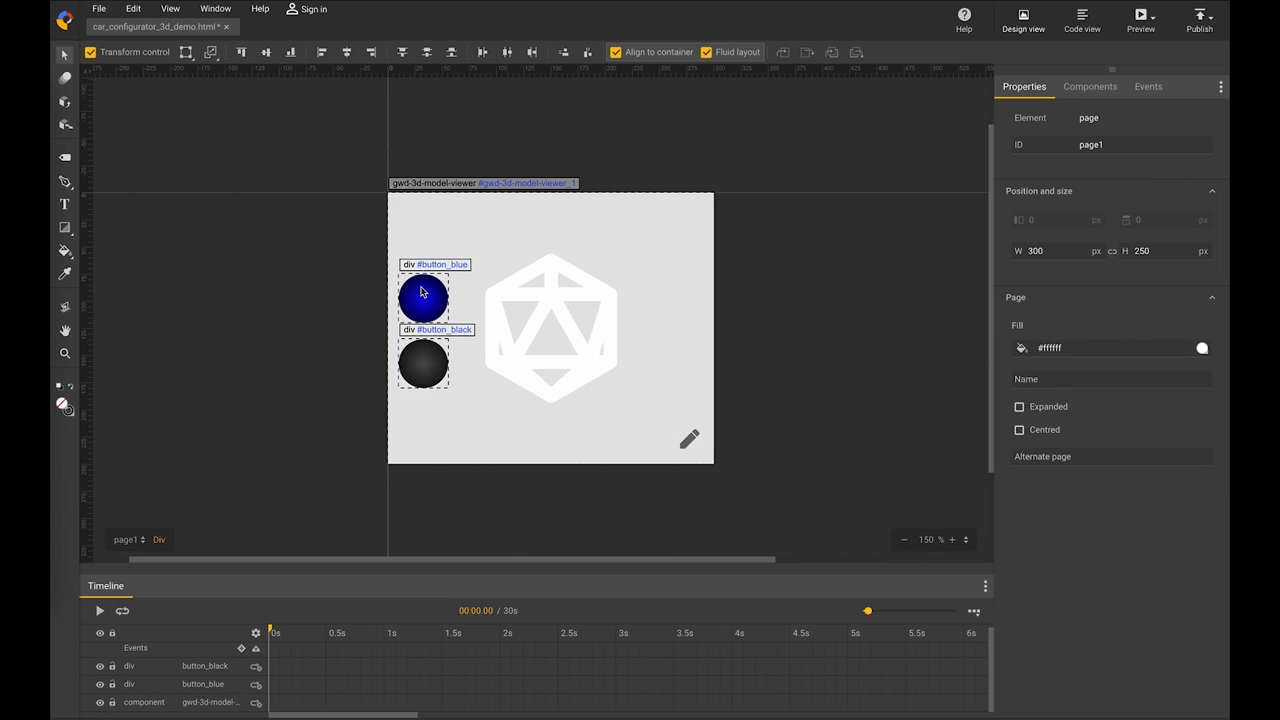
# Delete the blue and black colour buttons from the banner.
pyautogui.click(424, 302)
pyautogui.press('Delete')
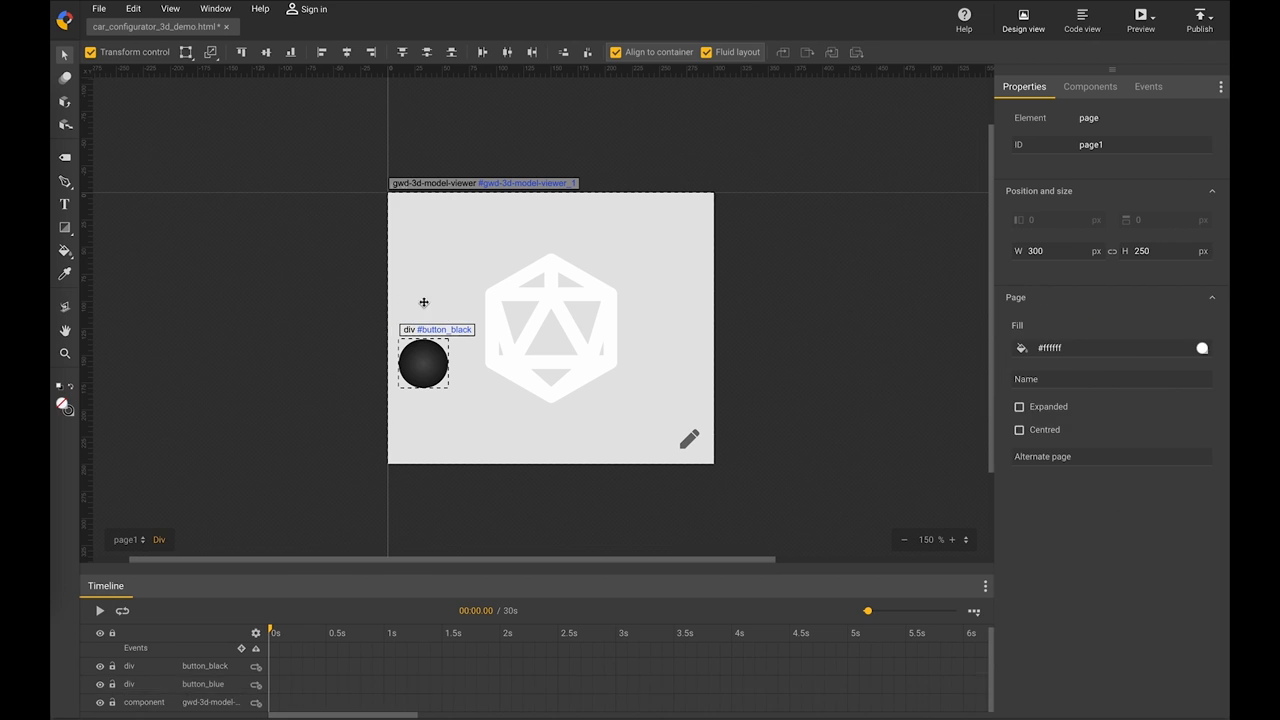
pyautogui.click(420, 364)
pyautogui.press('Delete')
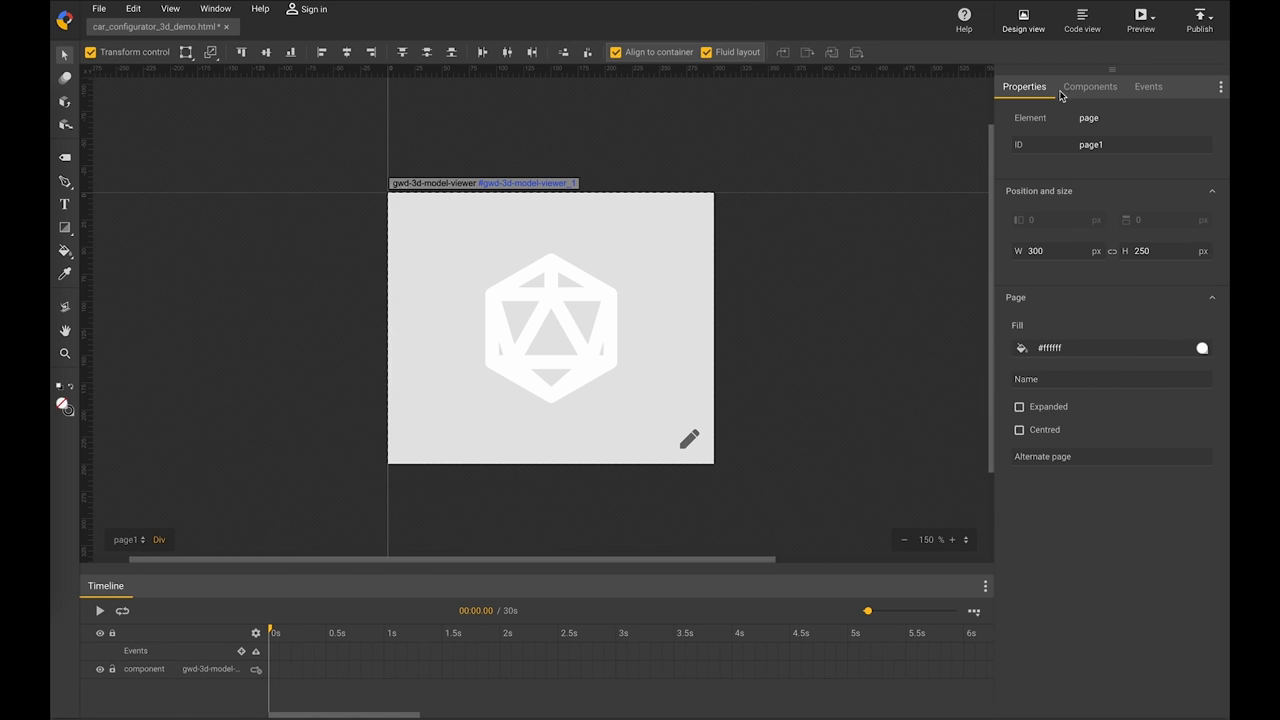
# Add a Tap Area component along the banner's right edge, sized 80 px wide by 250 px high.
pyautogui.click(1079, 90)
pyautogui.moveTo(1058, 222); pyautogui.dragTo(632, 197)
pyautogui.moveTo(716, 281)
pyautogui.mouseDown()
pyautogui.moveTo(680, 271)
pyautogui.moveTo(701, 285)
pyautogui.mouseUp()
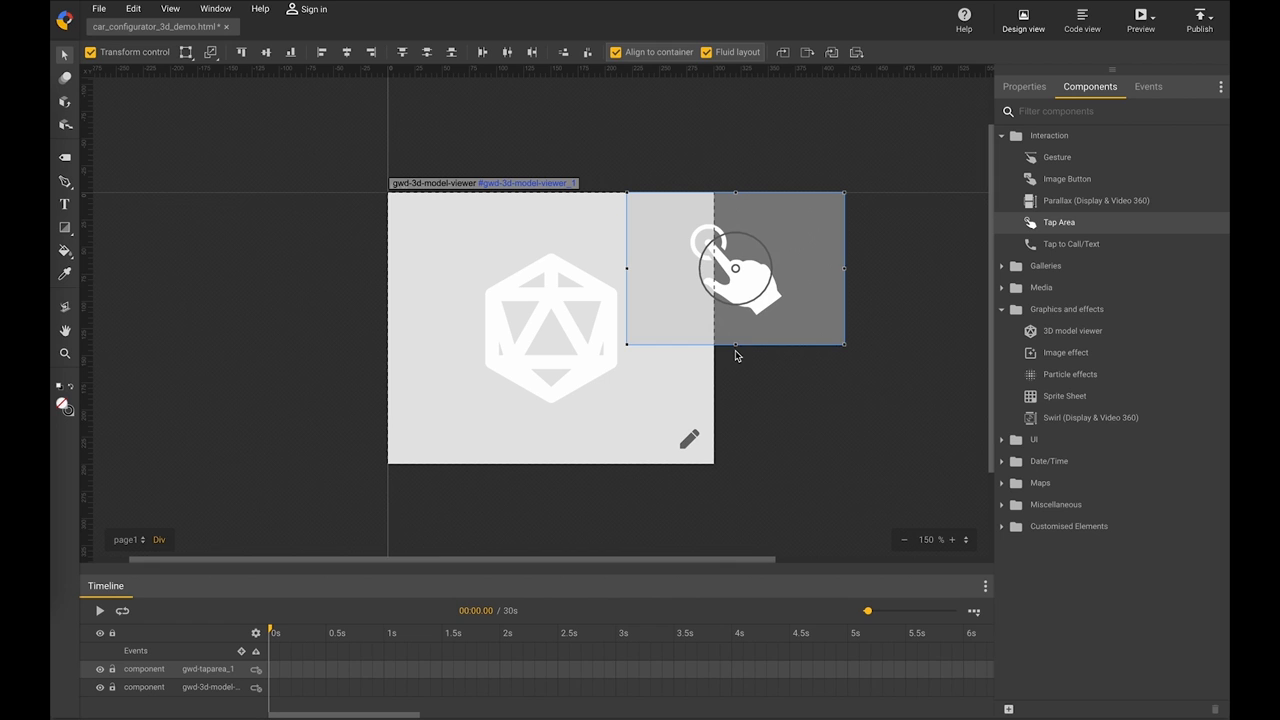
pyautogui.moveTo(736, 346); pyautogui.dragTo(729, 466)
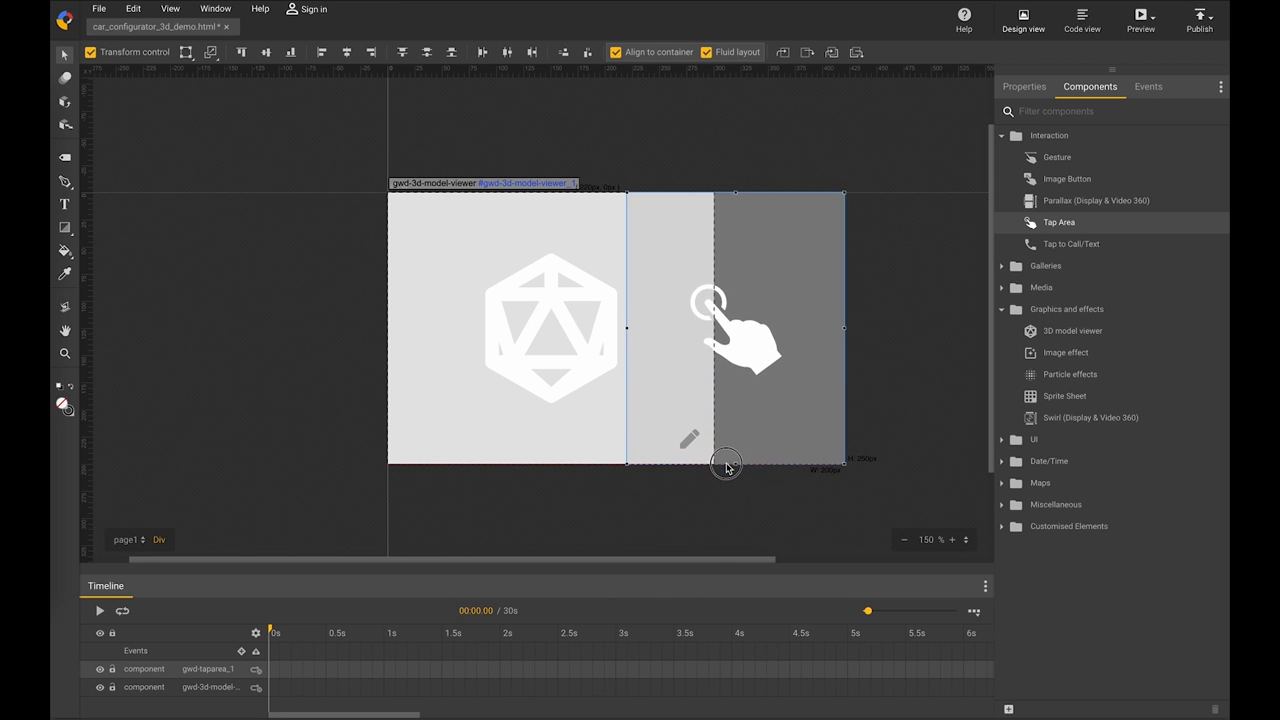
pyautogui.moveTo(814, 329); pyautogui.dragTo(717, 329)
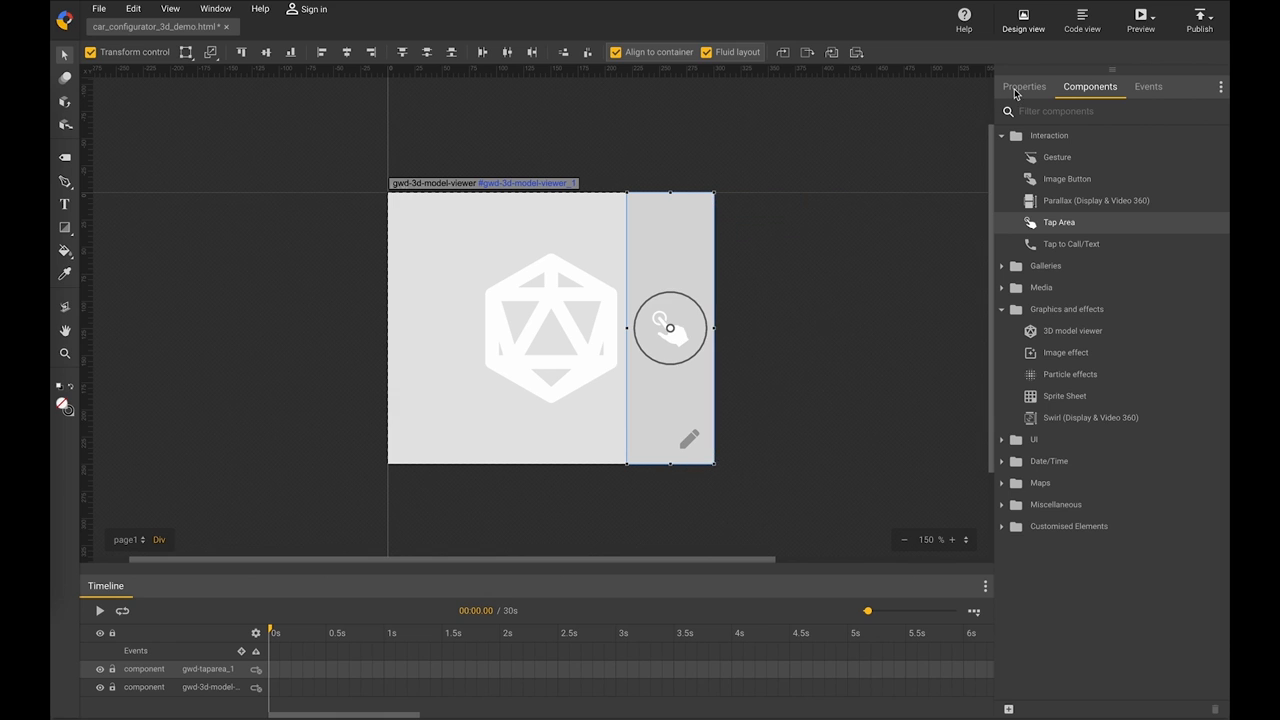
# Change the ID of the new tap area to turn_right.
pyautogui.click(1016, 90)
pyautogui.click(1087, 145)
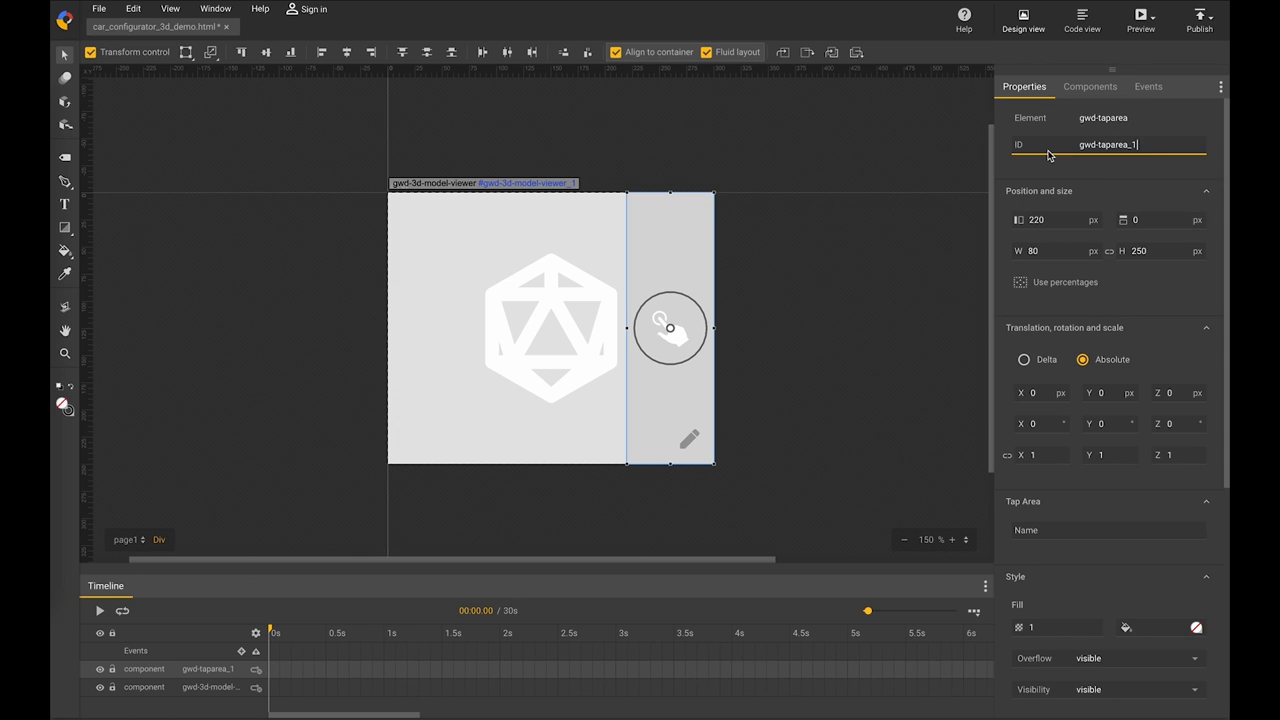
pyautogui.hotkey('ctrl', 'a')
pyautogui.write('bu')
# Duplicate the turn_right tap area, move the copy to a left position of 0 px and change its ID to turn_left.
pyautogui.click(667, 239)
pyautogui.hotkey('ctrl', 'v')
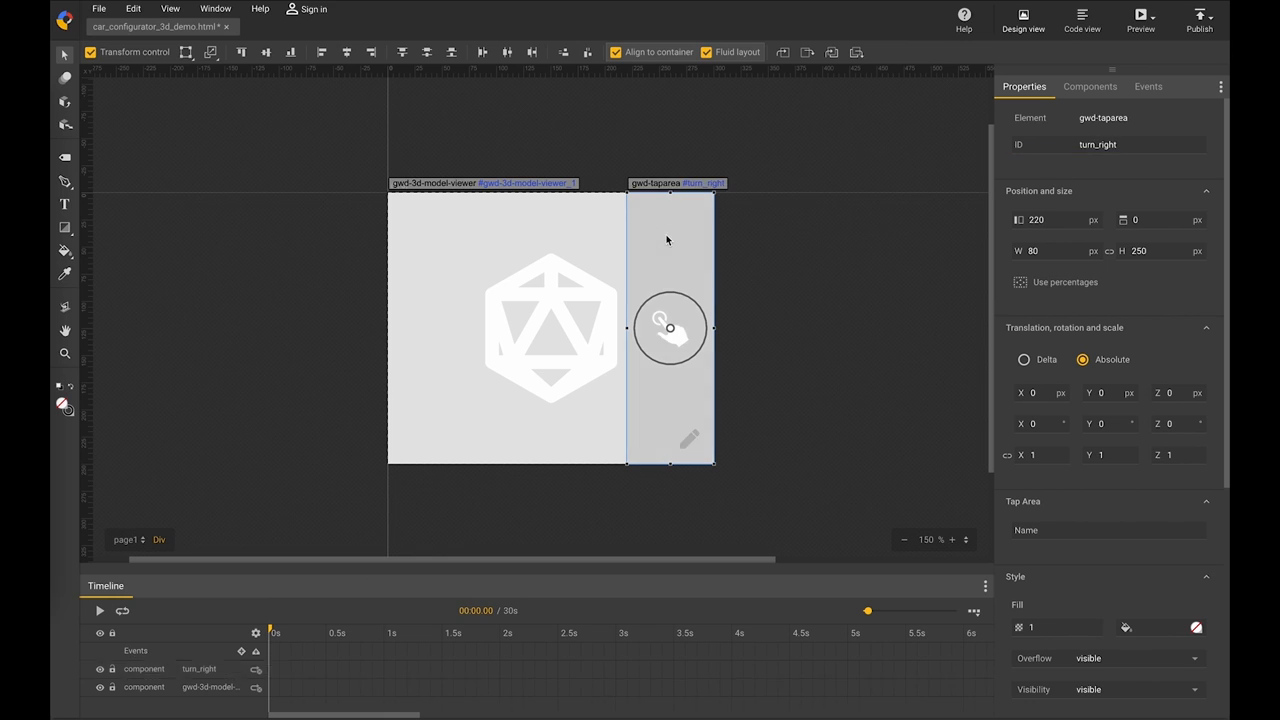
pyautogui.click(1038, 219)
pyautogui.write('0')
pyautogui.press('Tab')
pyautogui.click(1137, 146)
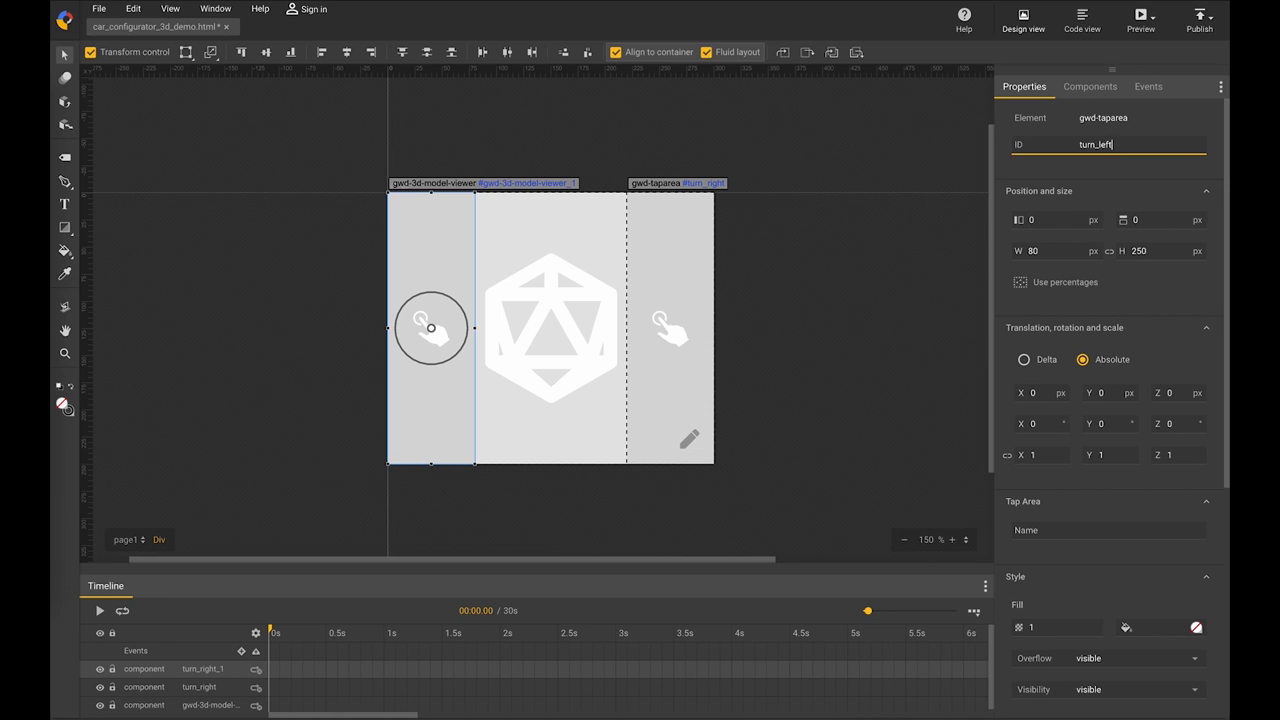
# Add a mouse click event to the turn_right tap area that sets the animation time of the 3D model viewer.
pyautogui.click(677, 246)
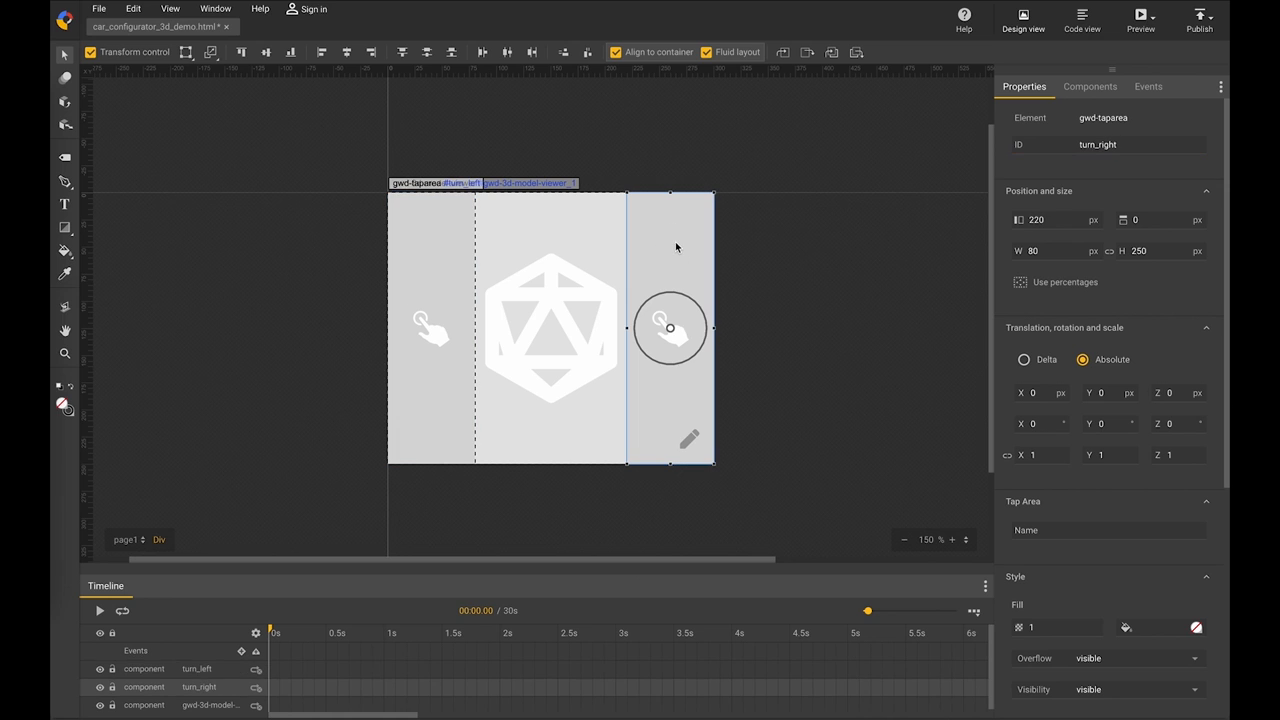
pyautogui.rightClick(676, 246)
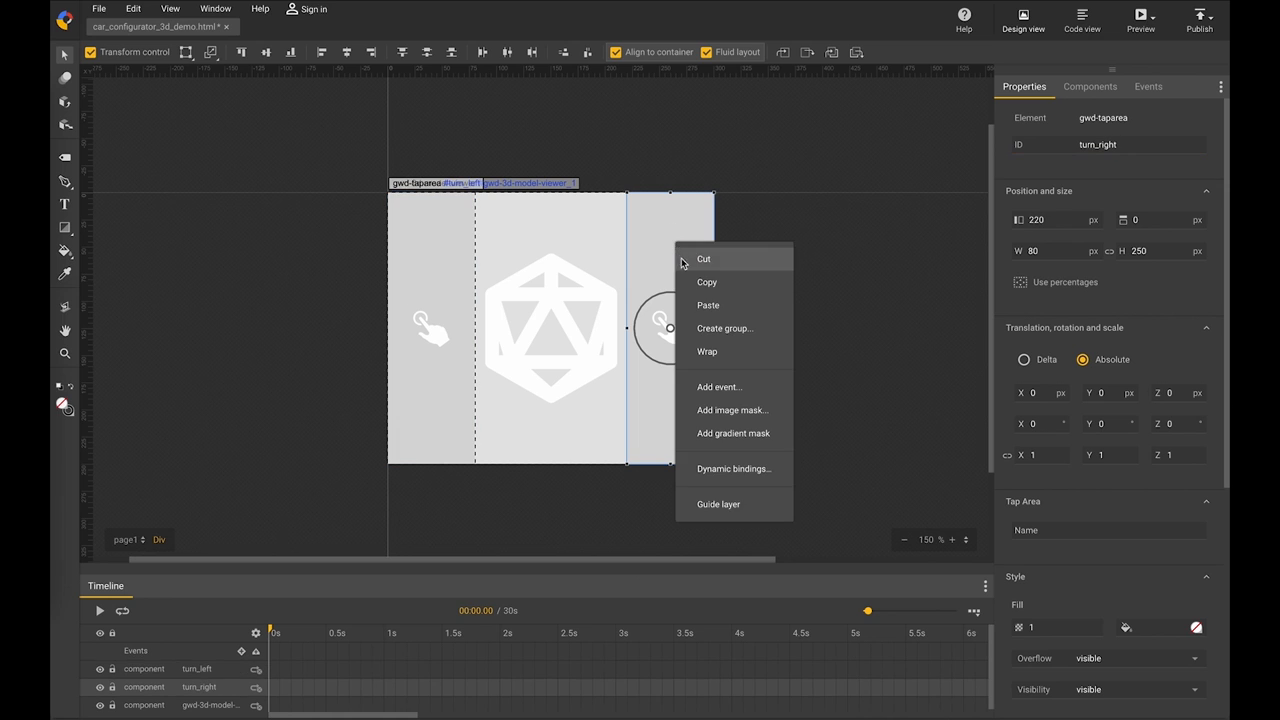
pyautogui.click(712, 386)
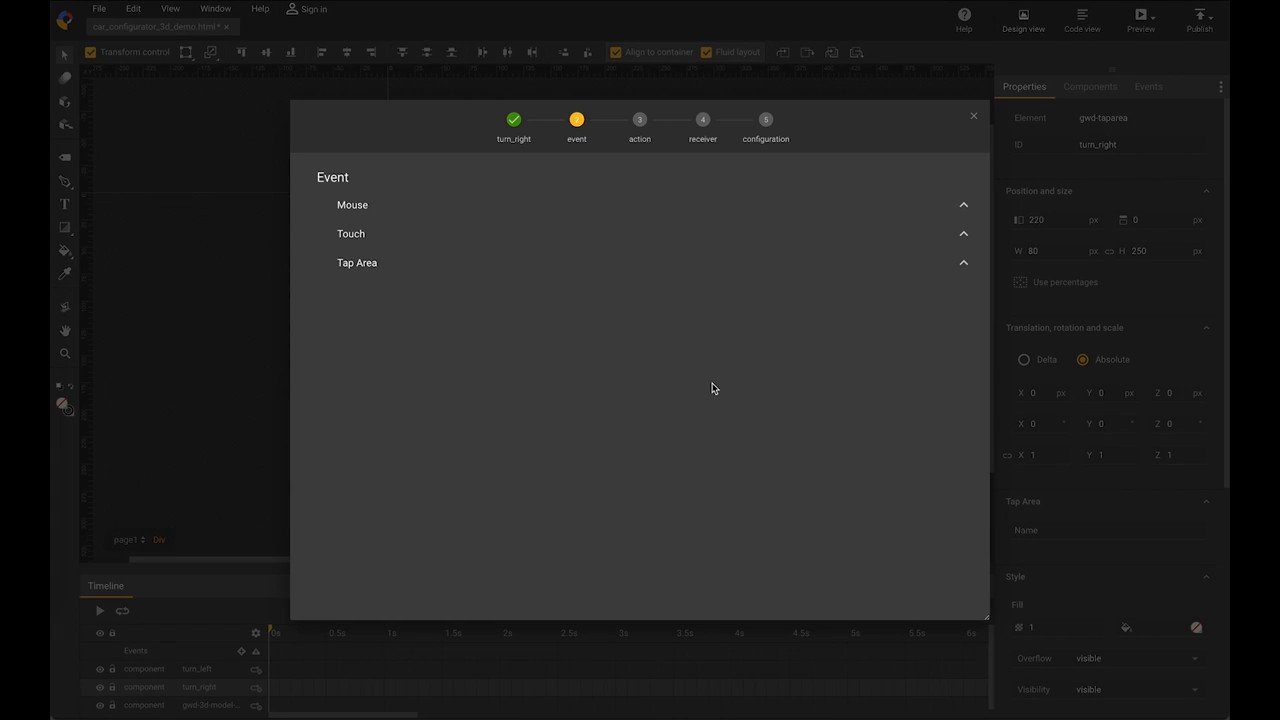
pyautogui.click(394, 207)
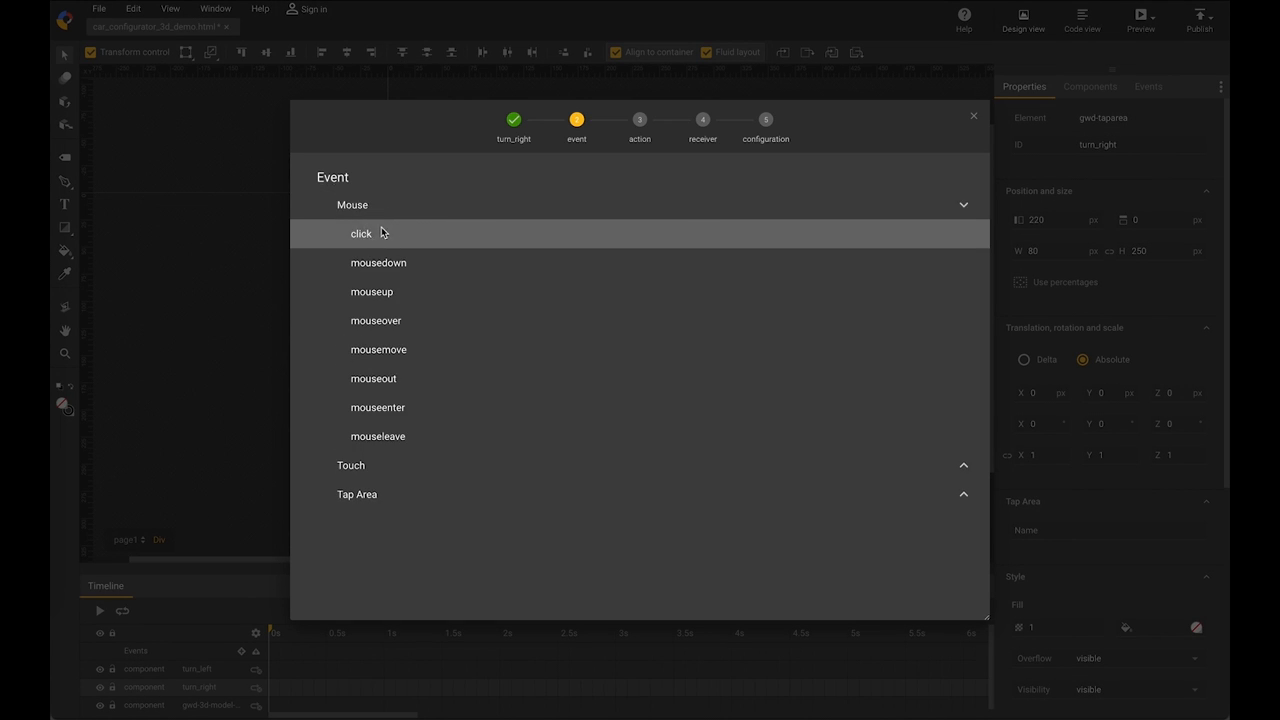
pyautogui.click(385, 232)
pyautogui.click(382, 233)
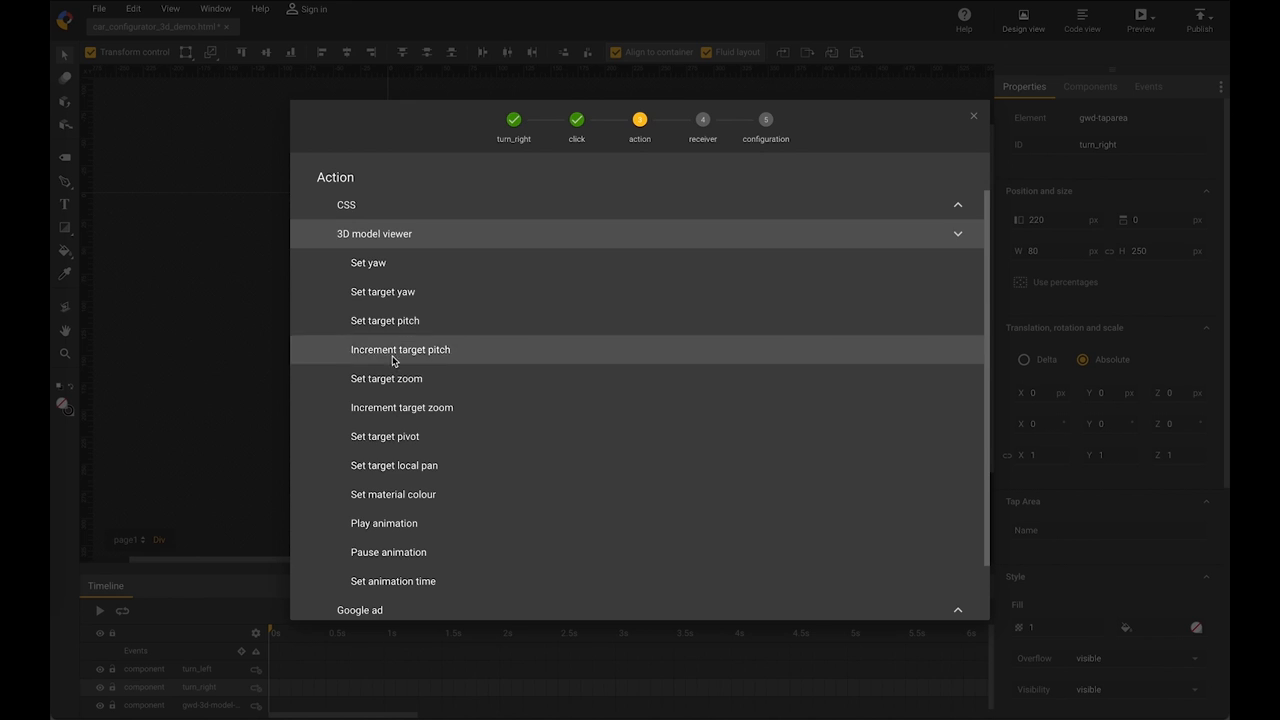
pyautogui.click(399, 580)
pyautogui.click(412, 207)
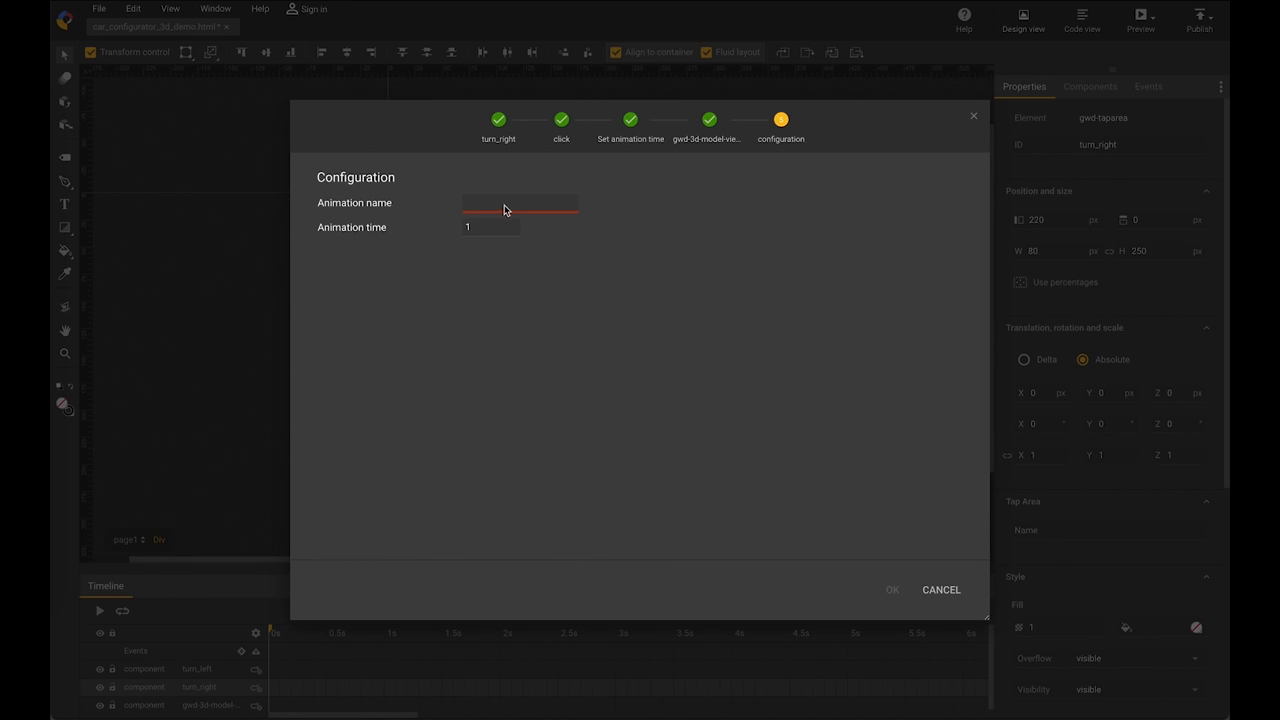
# Configure the turn_right event with animation name rr and animation time 0, and confirm it.
pyautogui.click(506, 208)
pyautogui.write('t')
pyautogui.click(486, 228)
pyautogui.write('0')
pyautogui.press('Tab')
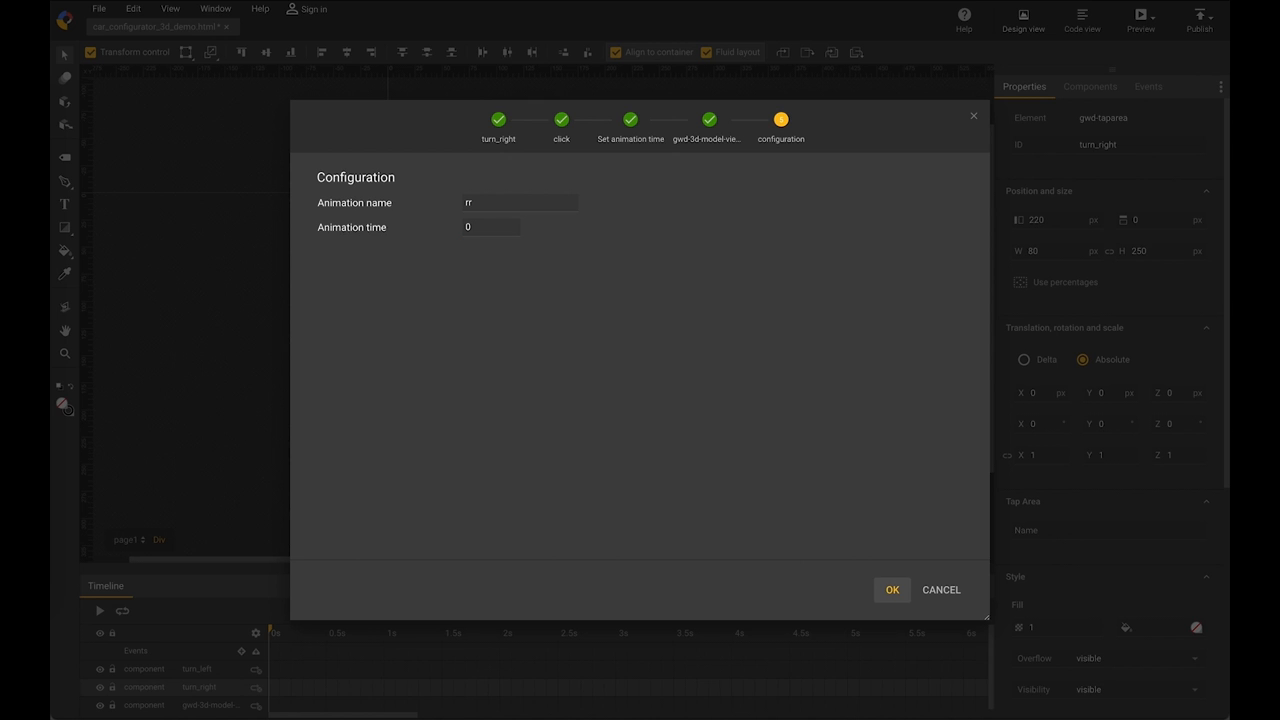
pyautogui.click(893, 590)
# Add a mouse click event to the turn_left tap area that sets the animation time of the 3D model viewer.
pyautogui.click(446, 292)
pyautogui.rightClick(446, 292)
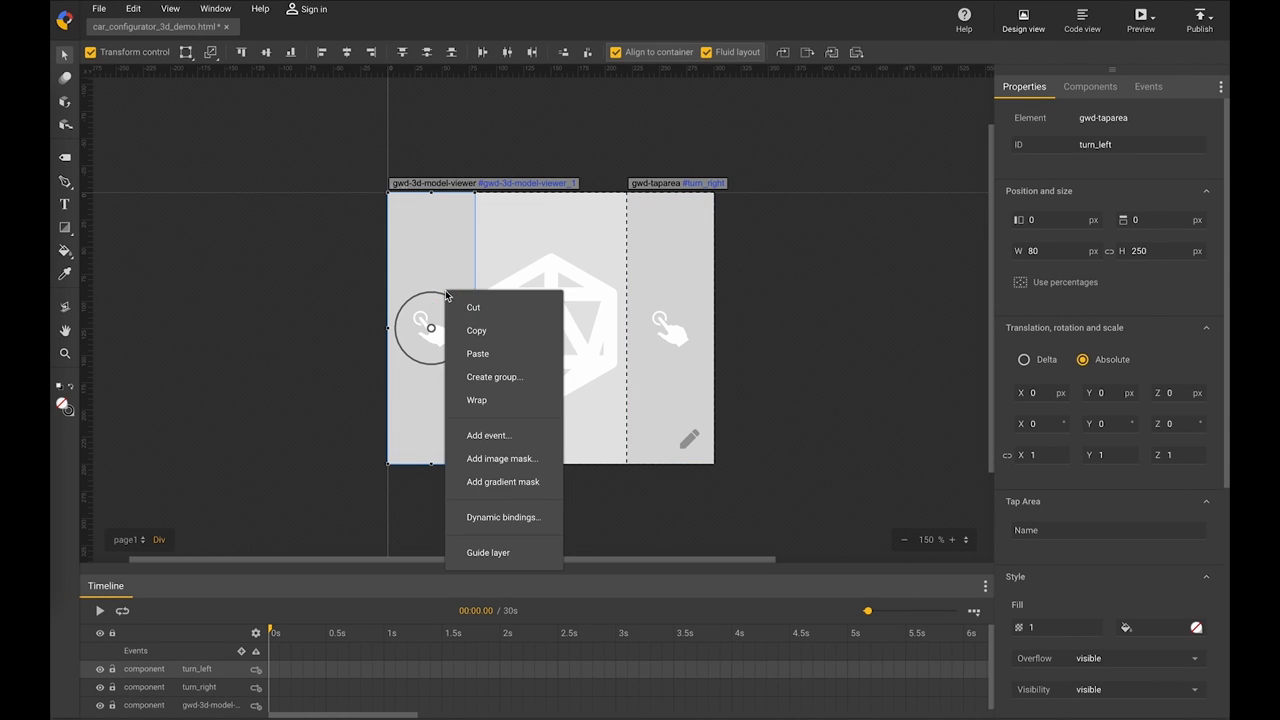
pyautogui.click(487, 433)
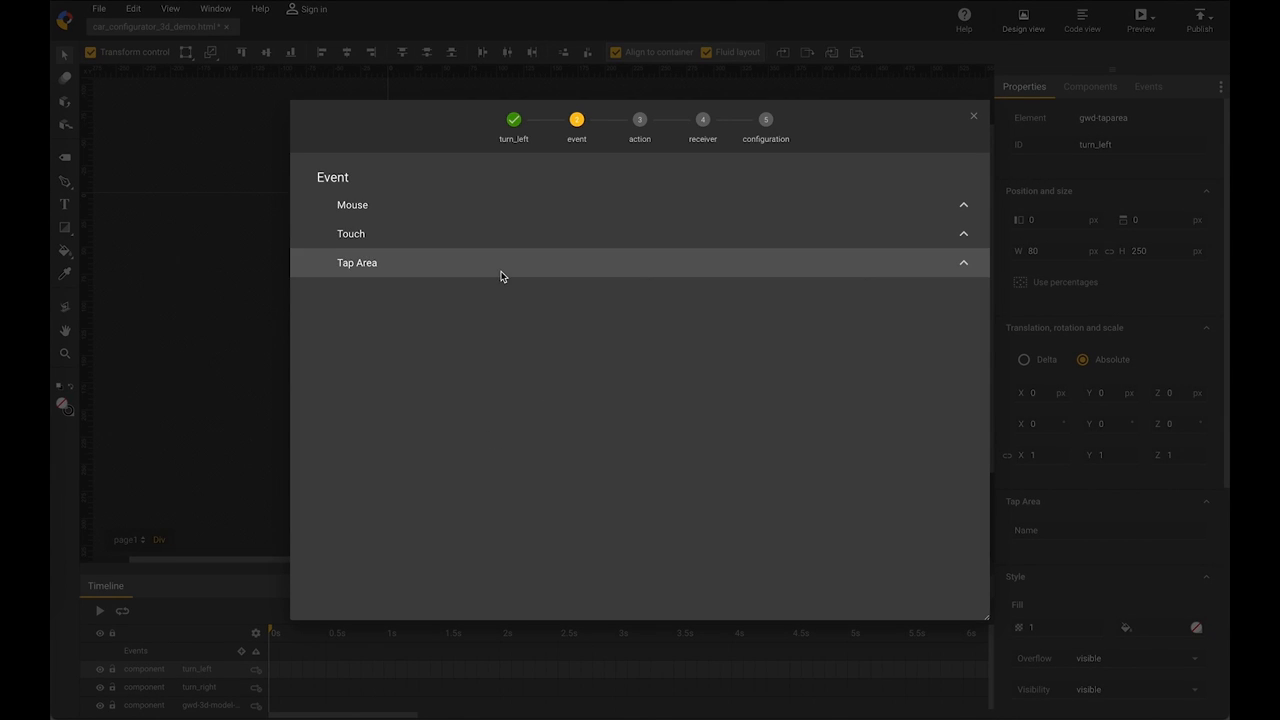
pyautogui.click(400, 207)
pyautogui.click(388, 232)
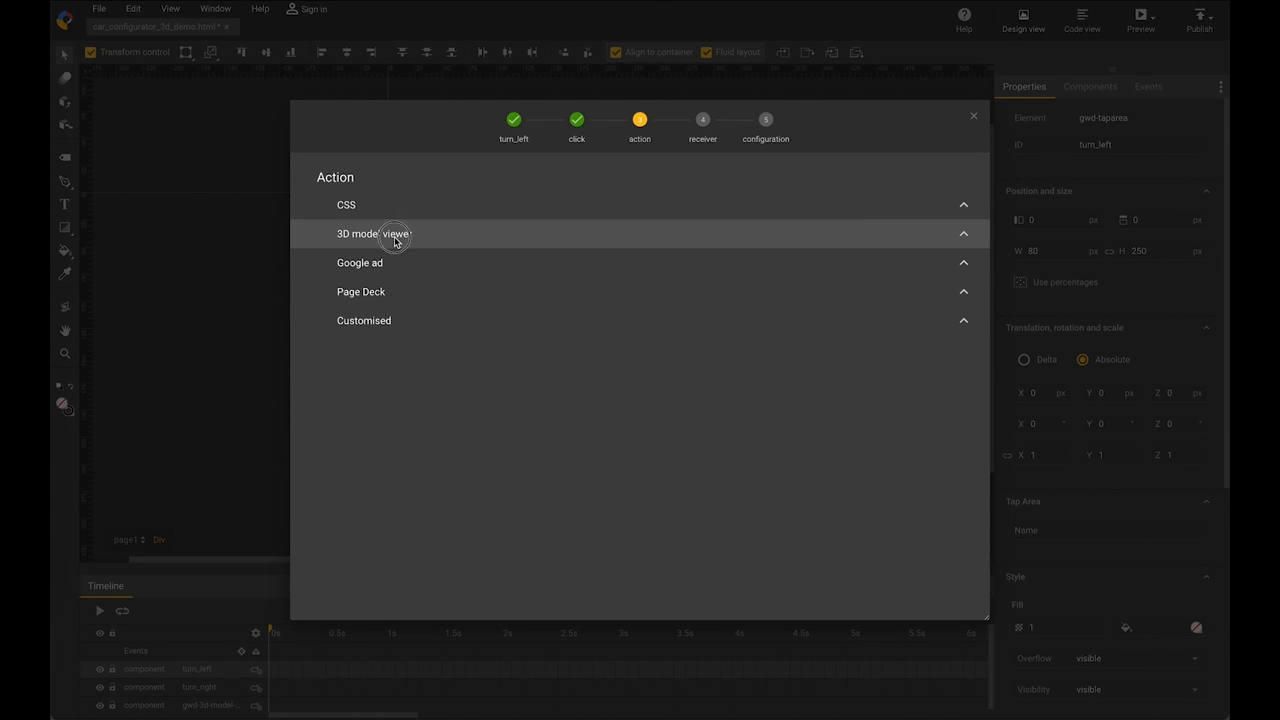
pyautogui.click(390, 233)
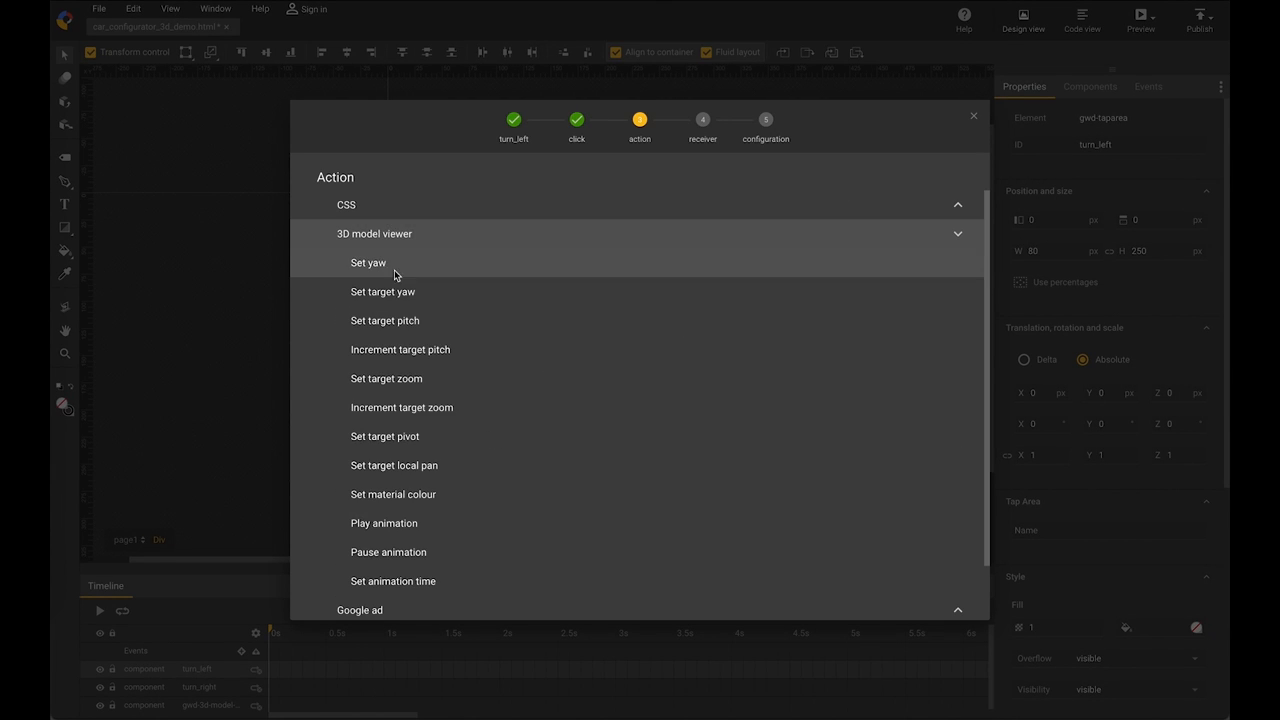
pyautogui.click(408, 581)
pyautogui.click(431, 213)
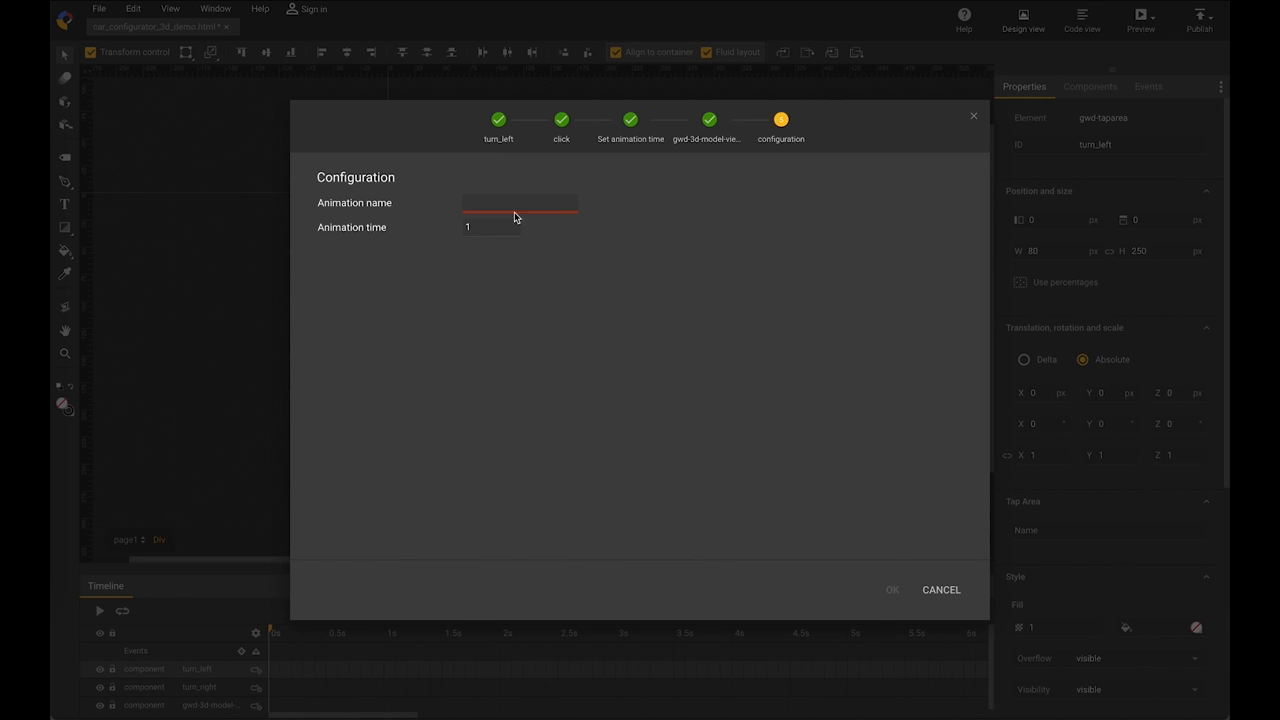
# Configure the turn_left event with animation name ll and animation time 0, and confirm it.
pyautogui.click(547, 206)
pyautogui.write('ll')
pyautogui.press('Tab')
pyautogui.press('BackSpace')
pyautogui.write('0')
pyautogui.press('Tab')
pyautogui.click(891, 589)
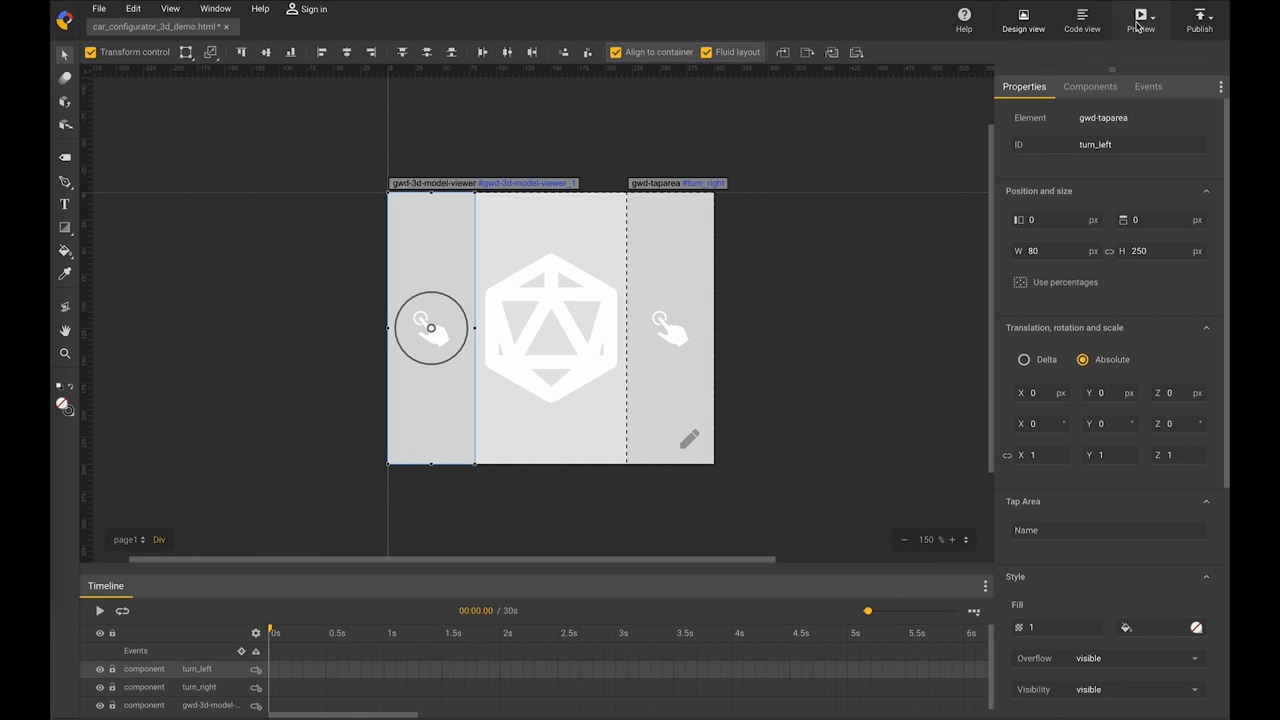
# Preview the banner in the browser, orbit the car and test the left and right tap areas.
pyautogui.click(1140, 18)
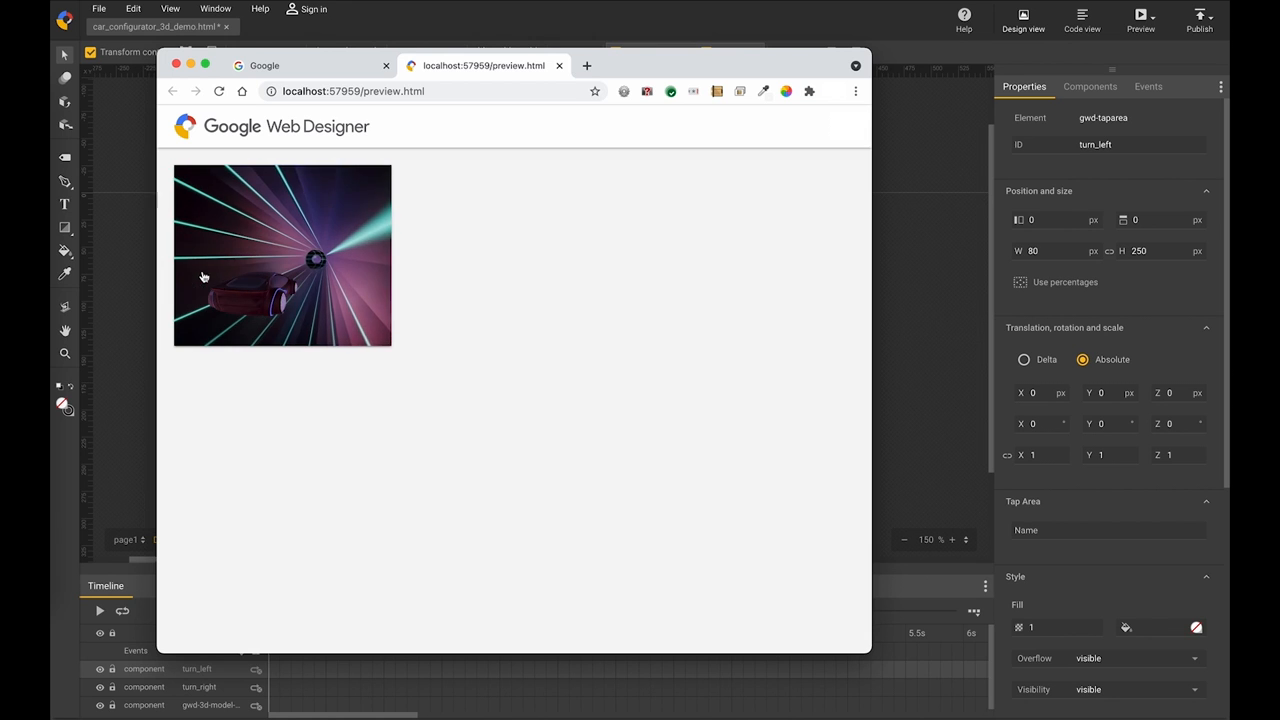
pyautogui.click(291, 292)
pyautogui.moveTo(291, 292); pyautogui.dragTo(301, 290)
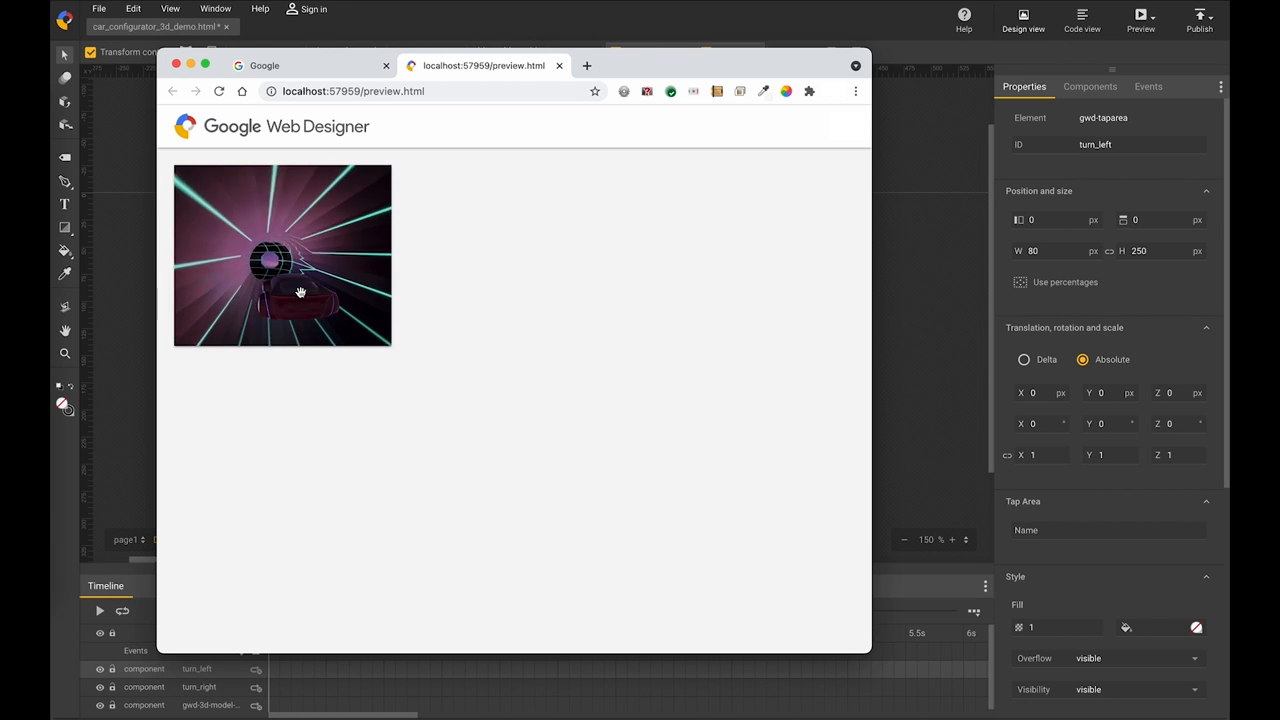
pyautogui.click(201, 272)
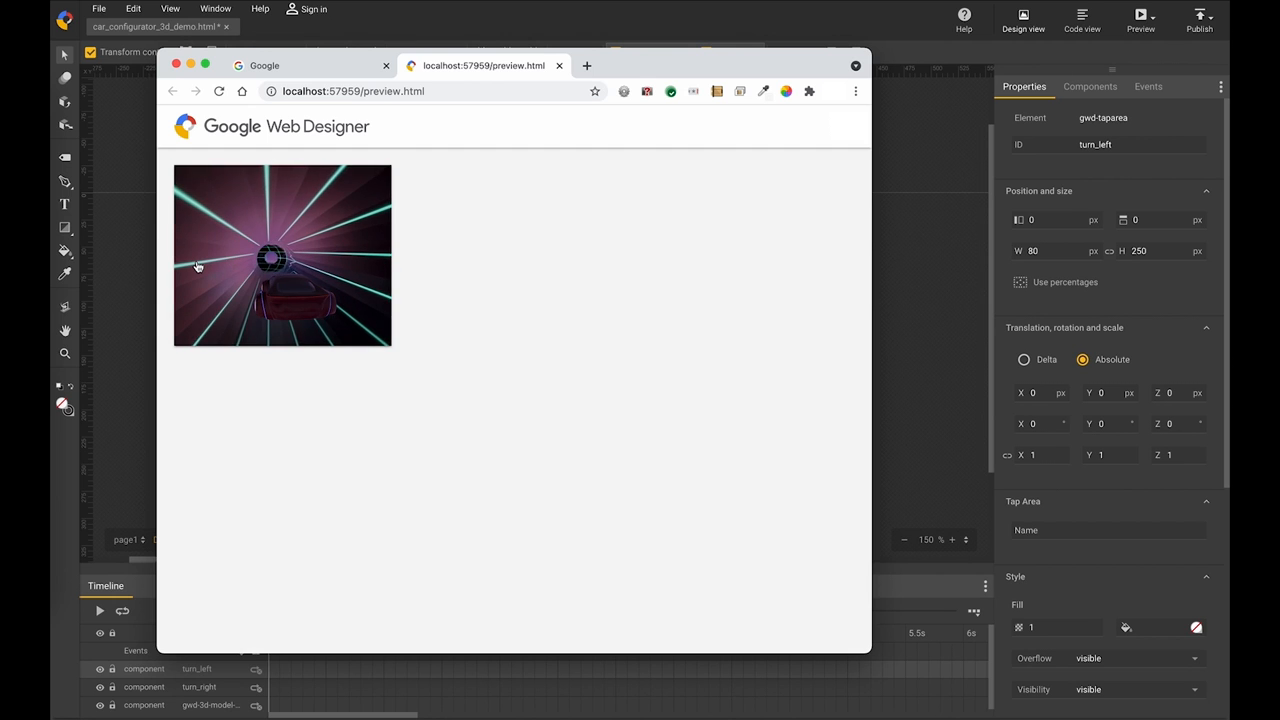
pyautogui.click(198, 267)
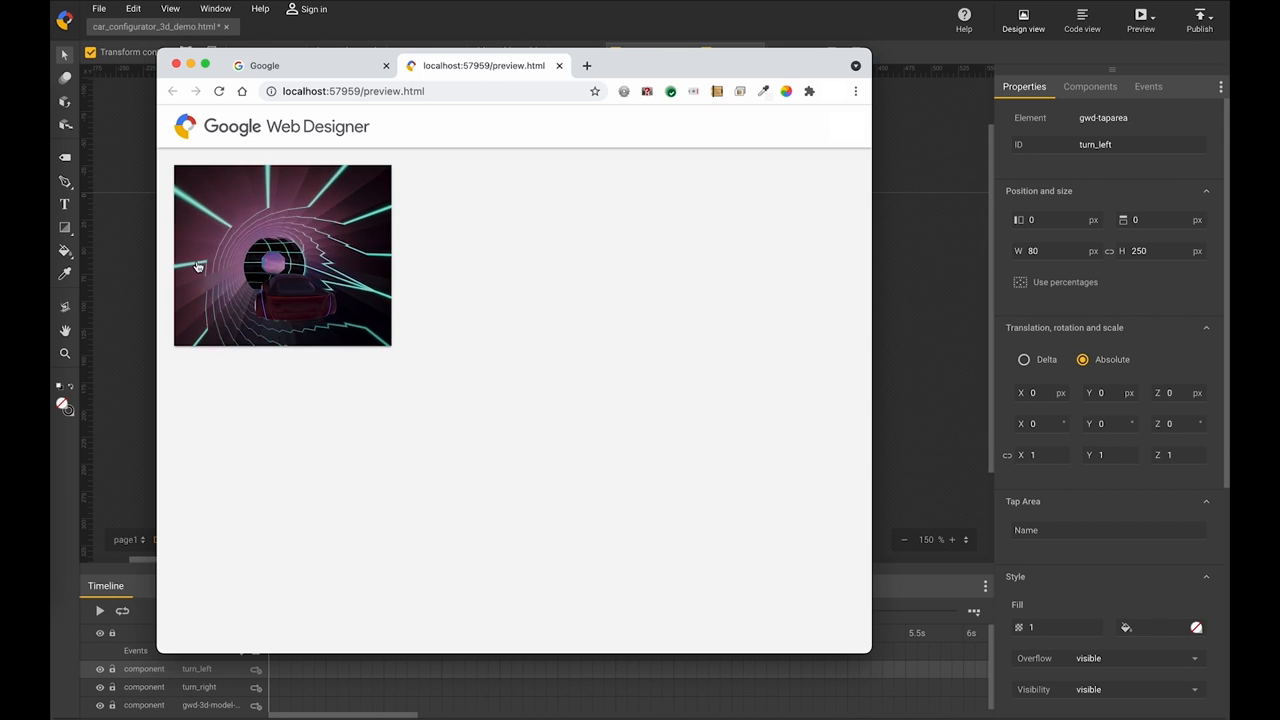
pyautogui.click(374, 274)
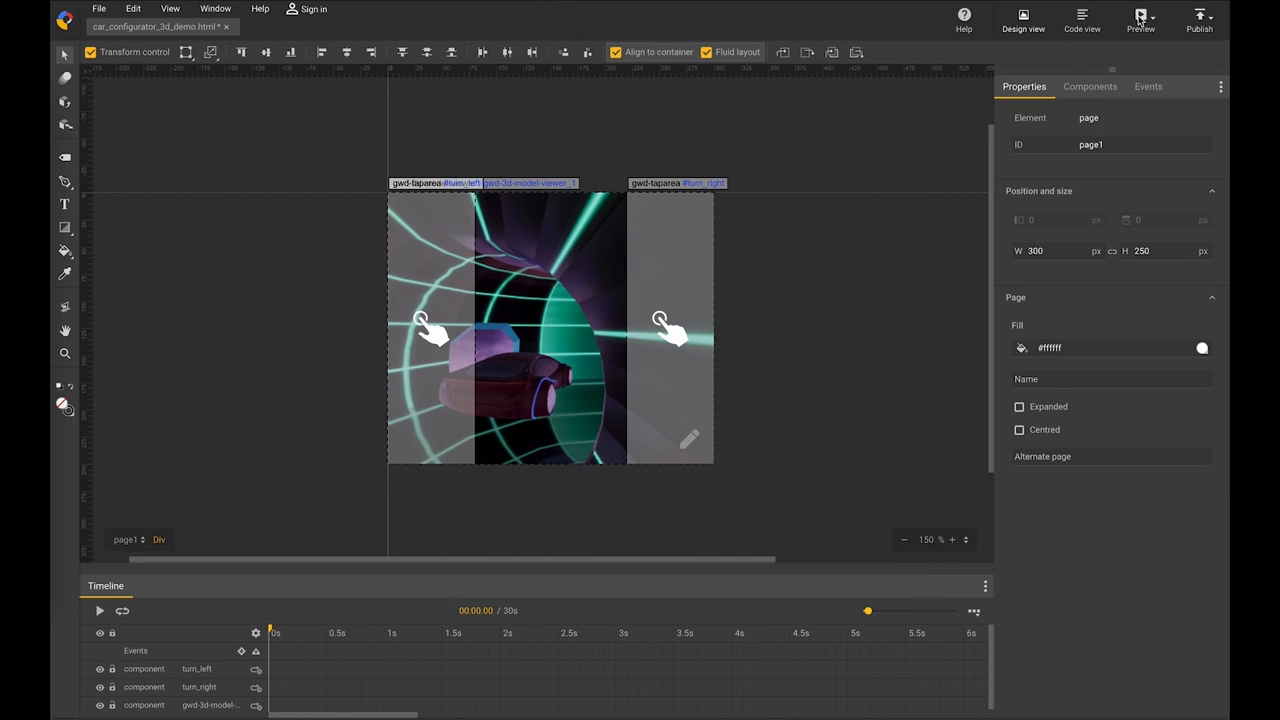